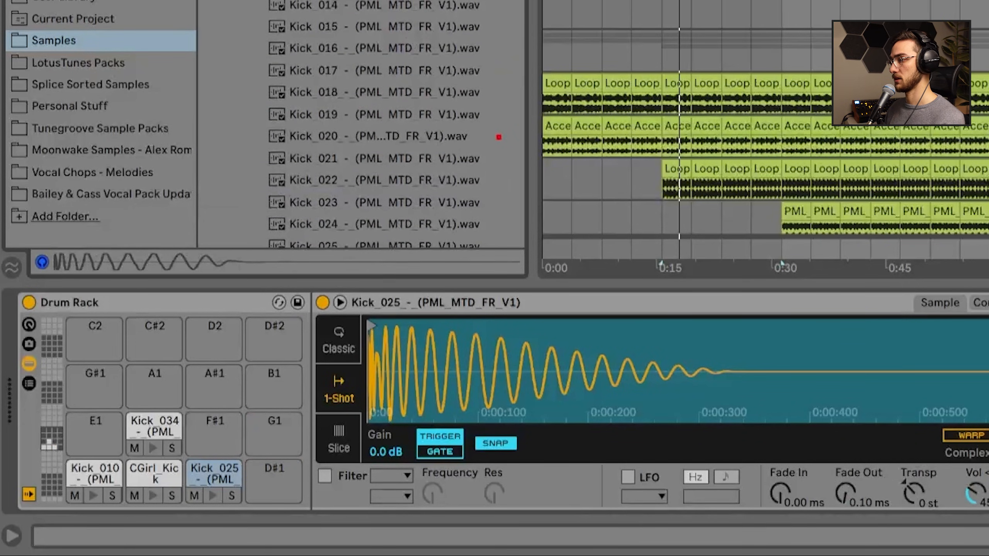
Load the Kick_007 sample onto the D#1 drum pad and move all the clip's kick notes up to D#1
left_click_drag(289, 462, 301, 479)
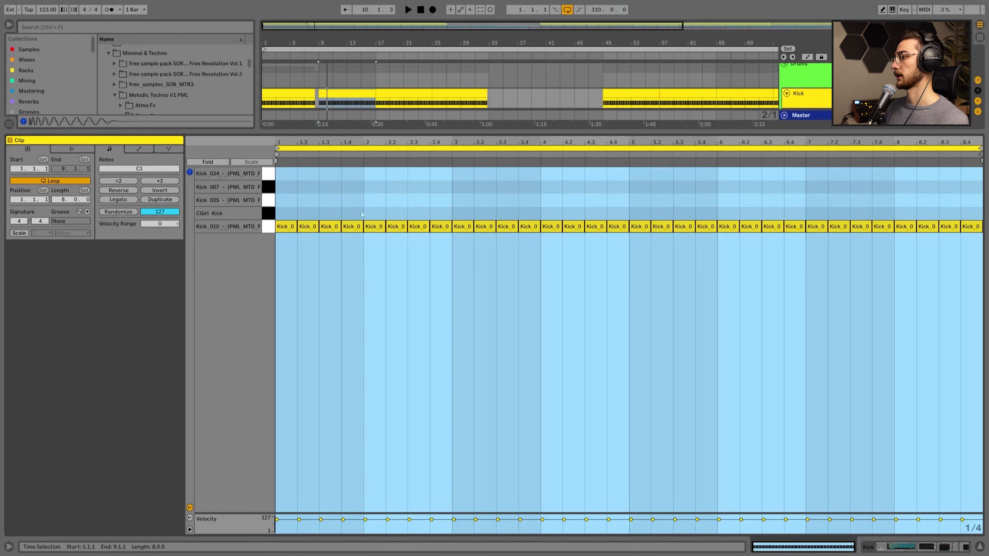
left_click(354, 207)
key("ctrl+a")
key("Up")
key("Up")
key("Up")
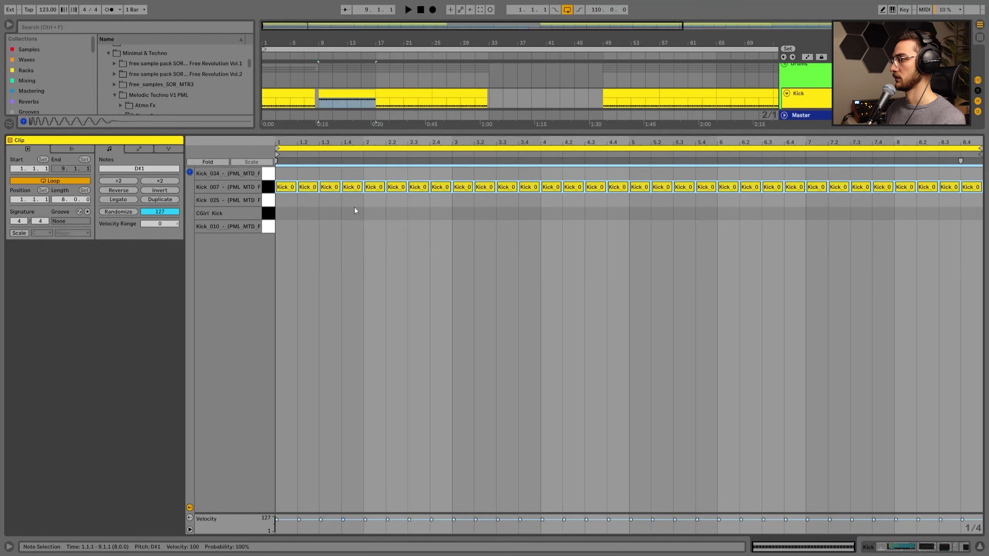
Move all the kick notes back down to C1
key("Down")
key("Down")
key("Down")
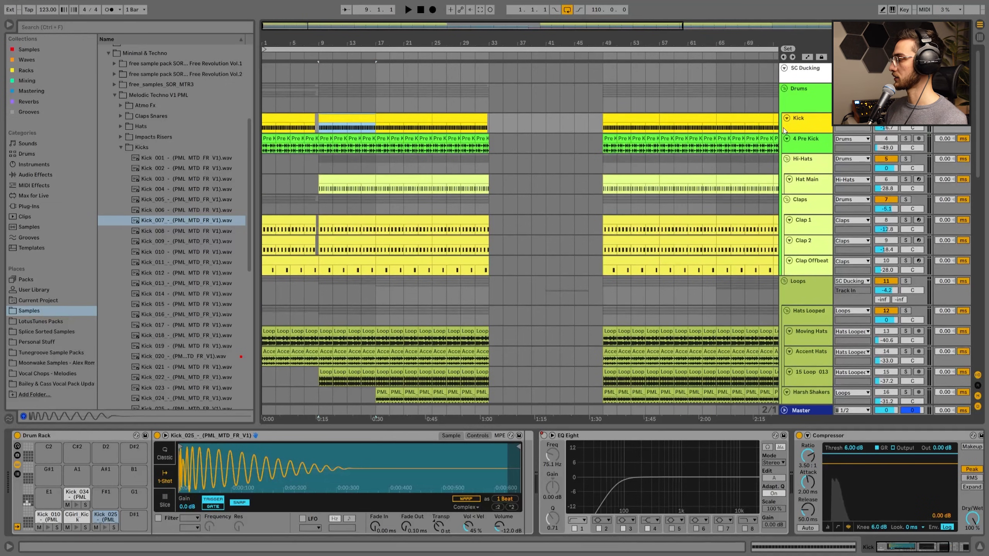
Solo the Pre Kick track, play its loop from bar 9, and unsolo it
left_click(800, 140)
scroll(444, 64, "down", 1)
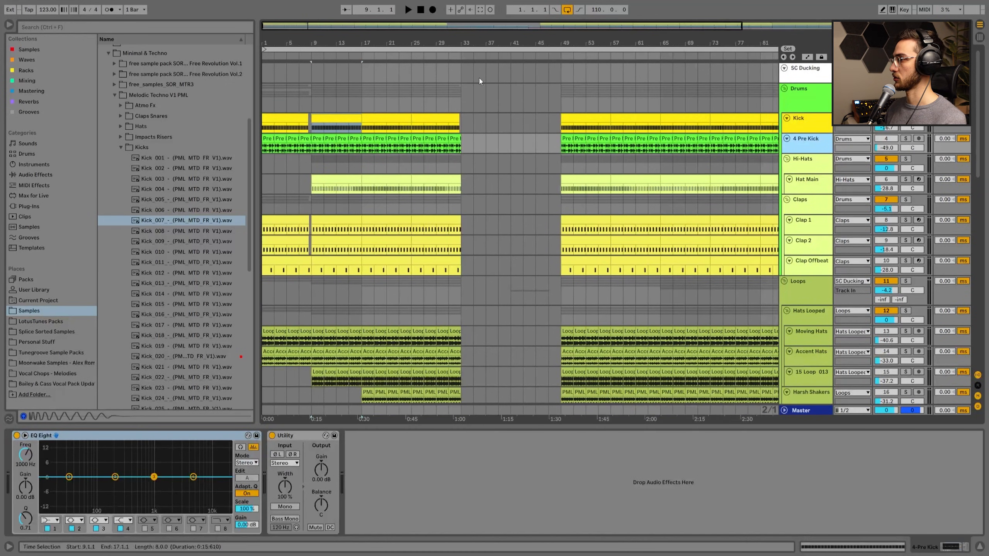
left_click(905, 138)
key("space")
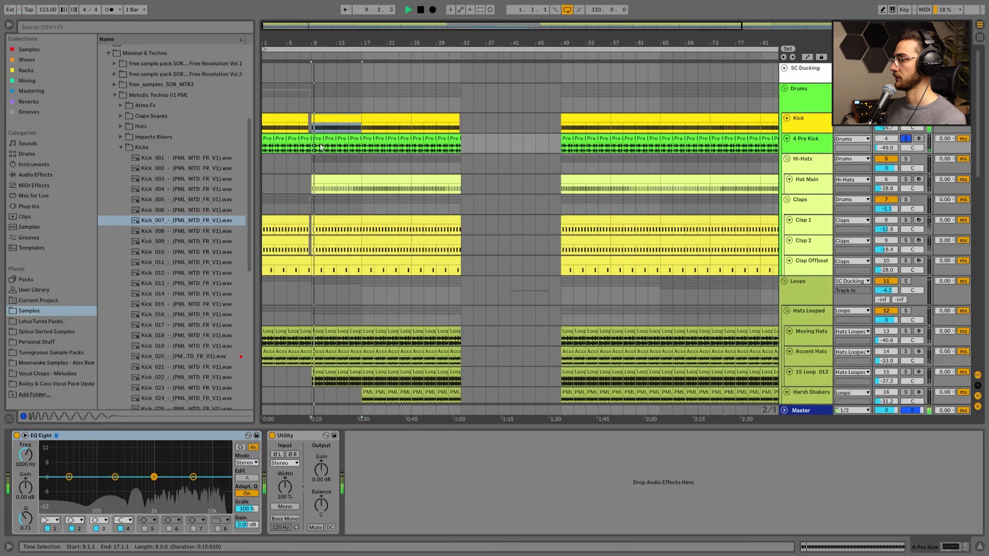
left_click(315, 137)
key("space")
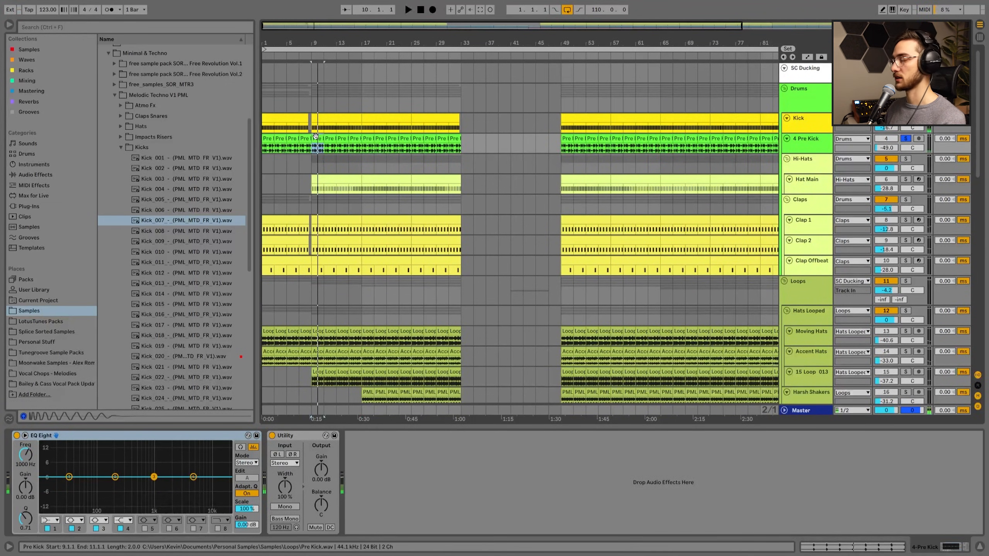
left_click(905, 139)
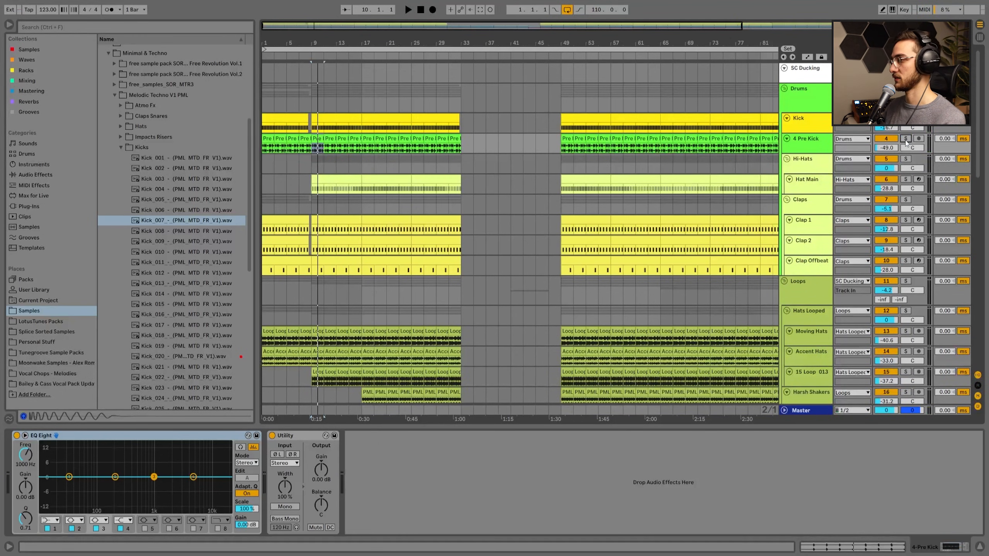
Solo the Pre Kick track again and replay its loop from bar 9 for a few bars
left_click(816, 144)
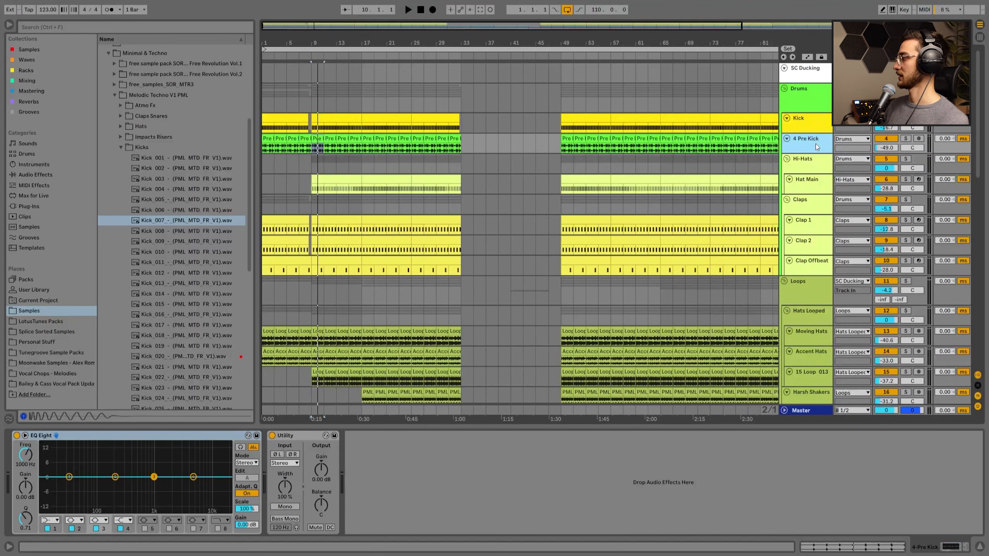
left_click(905, 139)
left_click(318, 43)
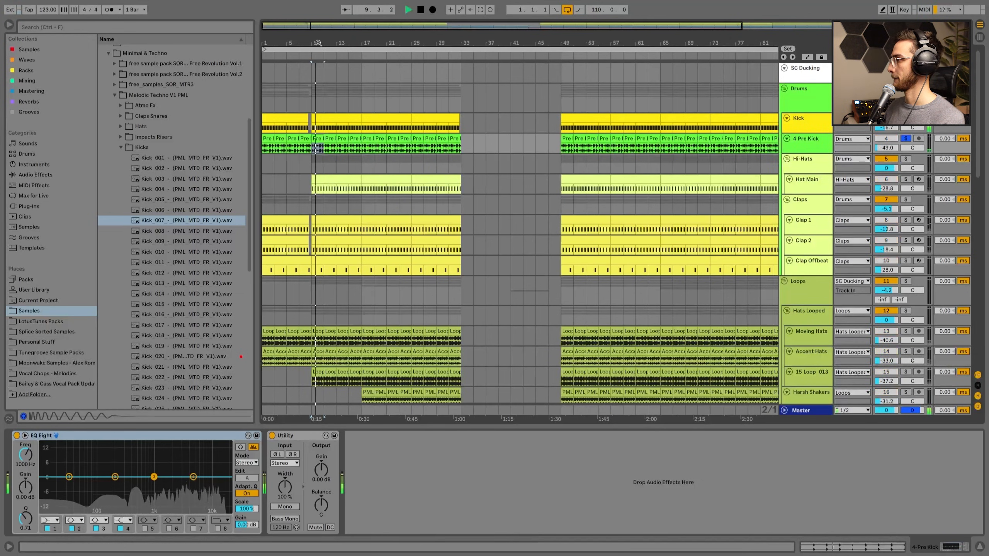
left_click_drag(318, 43, 325, 64)
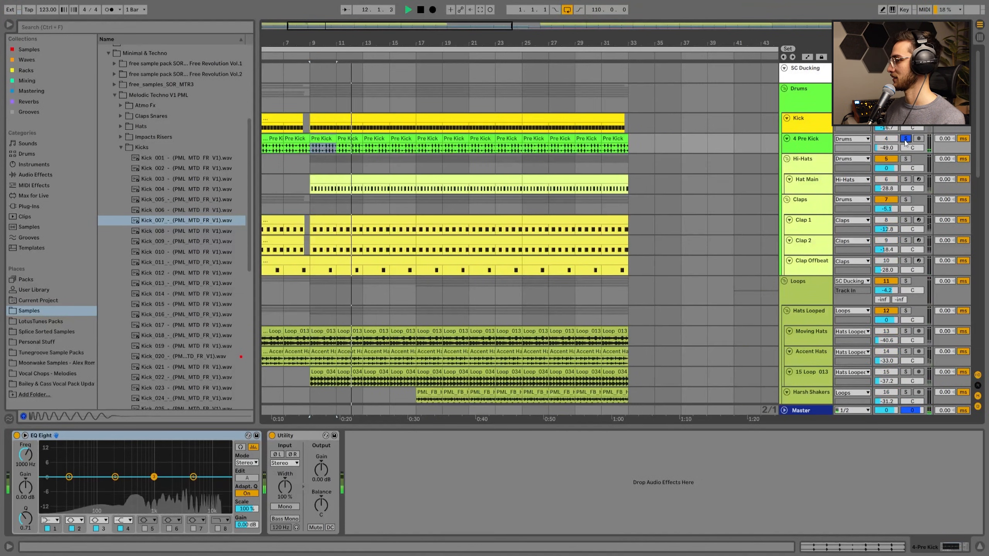
key("space")
Solo the Hi-Hats group and play the Hat Main pattern from bar 9
left_click(818, 150)
scroll(829, 129, "down", 1)
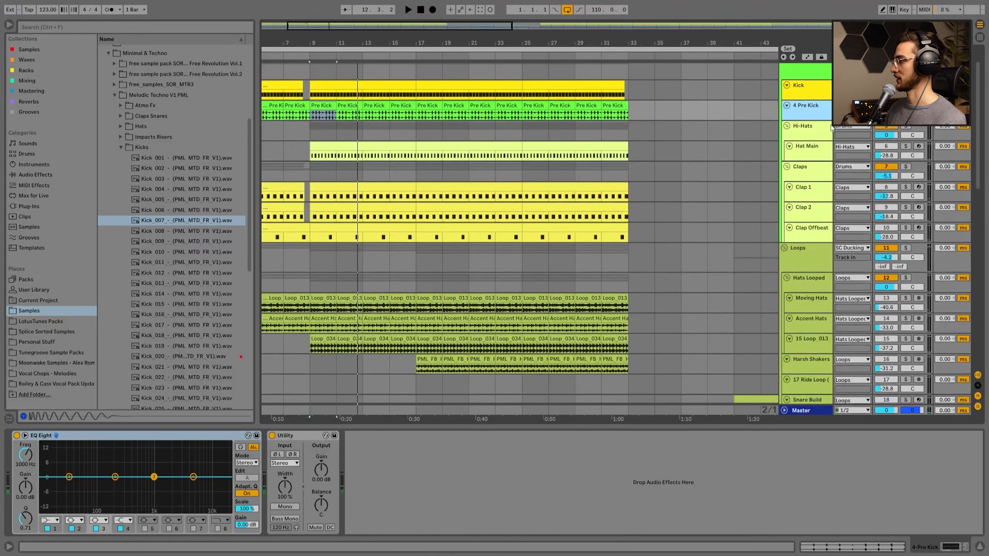
left_click(830, 131)
scroll(388, 203, "up", 1)
left_click_drag(315, 54, 358, 52)
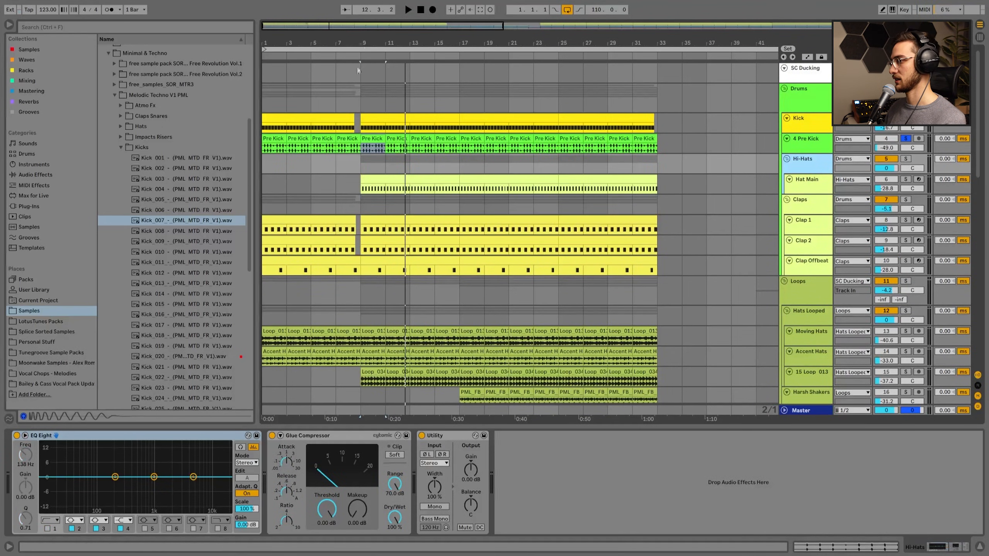
left_click(362, 172)
left_click(905, 159)
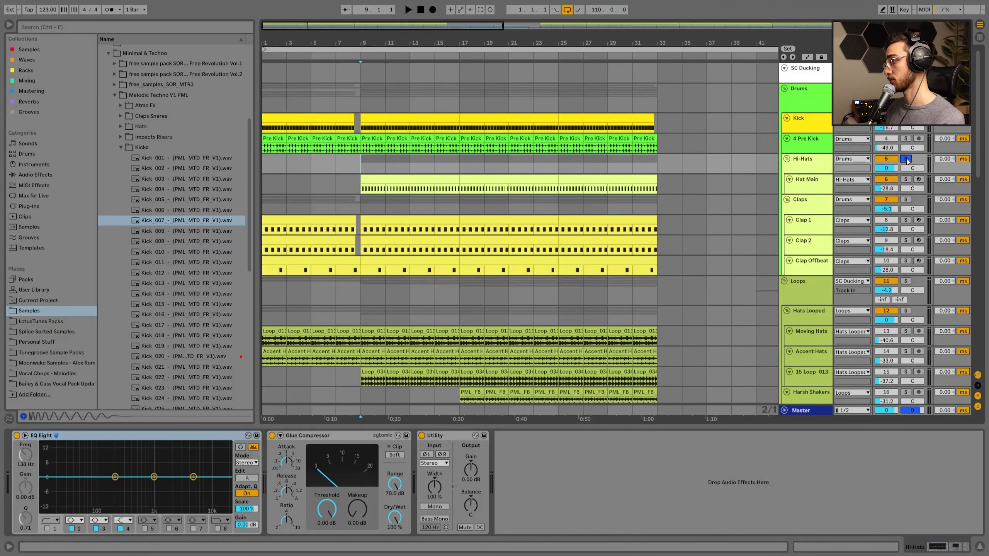
key("Down")
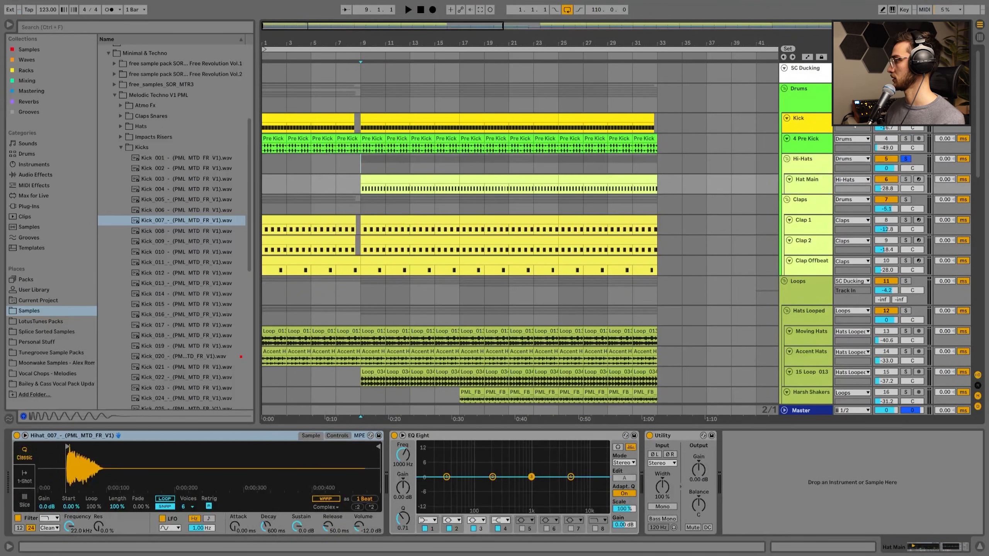
key("space")
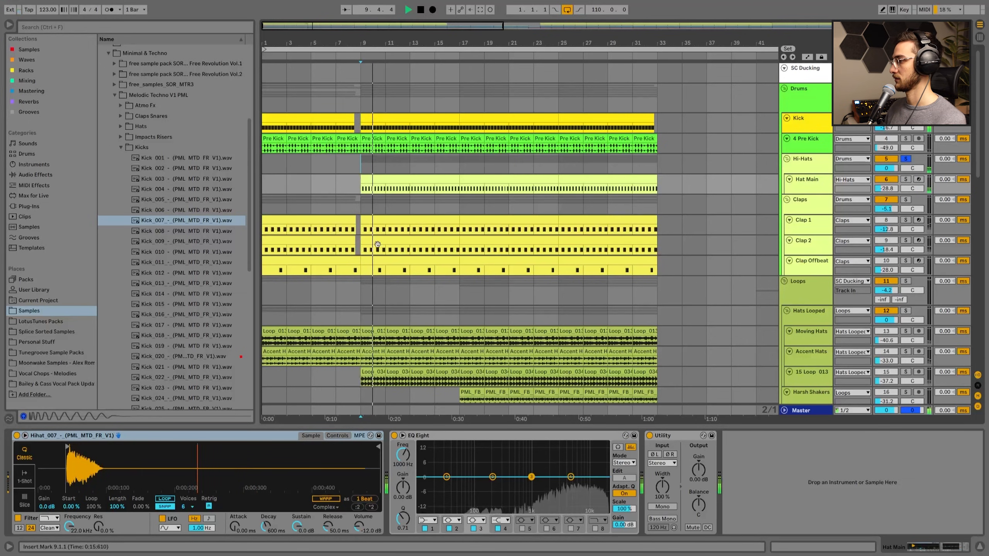
key("space")
Add the Claps group to the solo and play it together with the Hi-Hats from bar 9
left_click(391, 307)
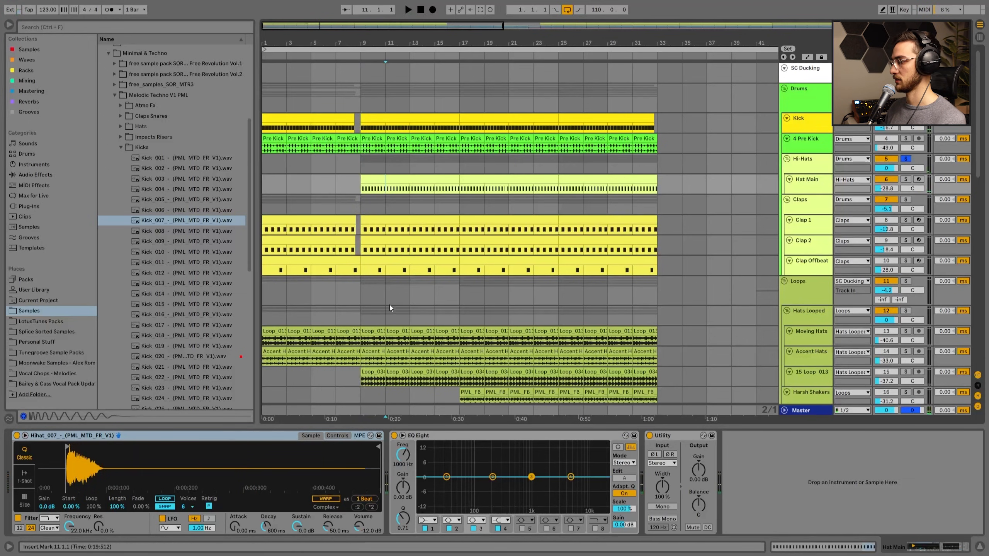
left_click(366, 208)
scroll(804, 191, "down", 2)
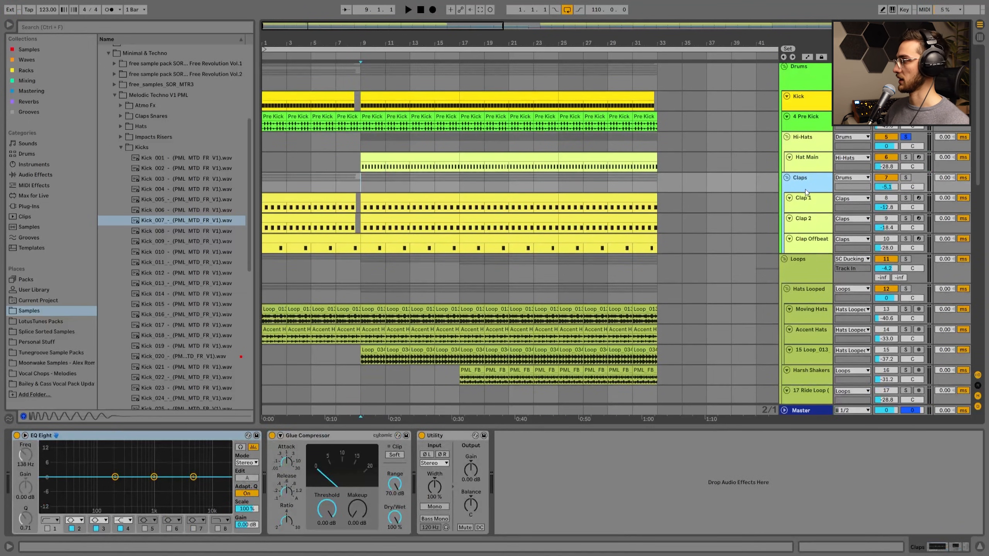
left_click(906, 178)
key("space")
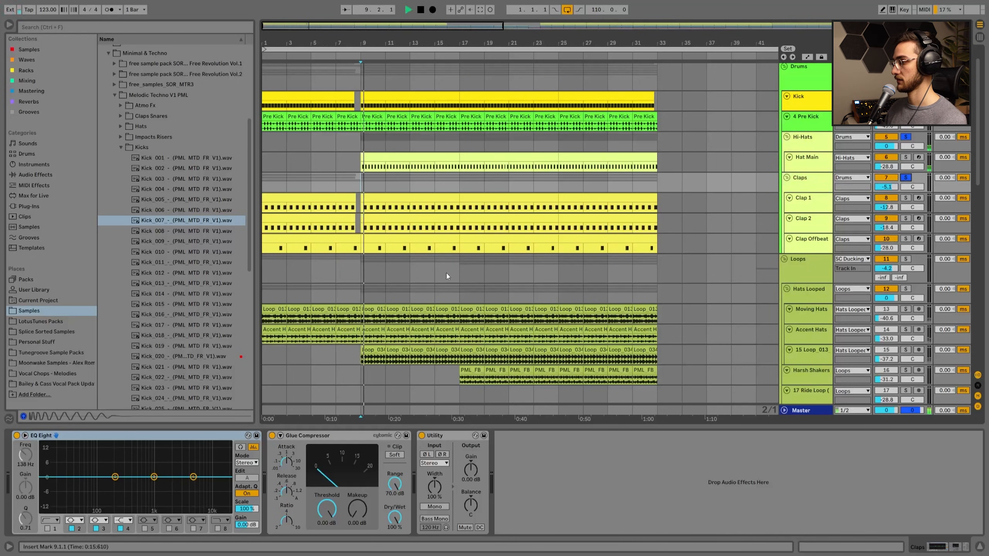
Play the soloed Clap 1 clip from bar 9
left_click(366, 207)
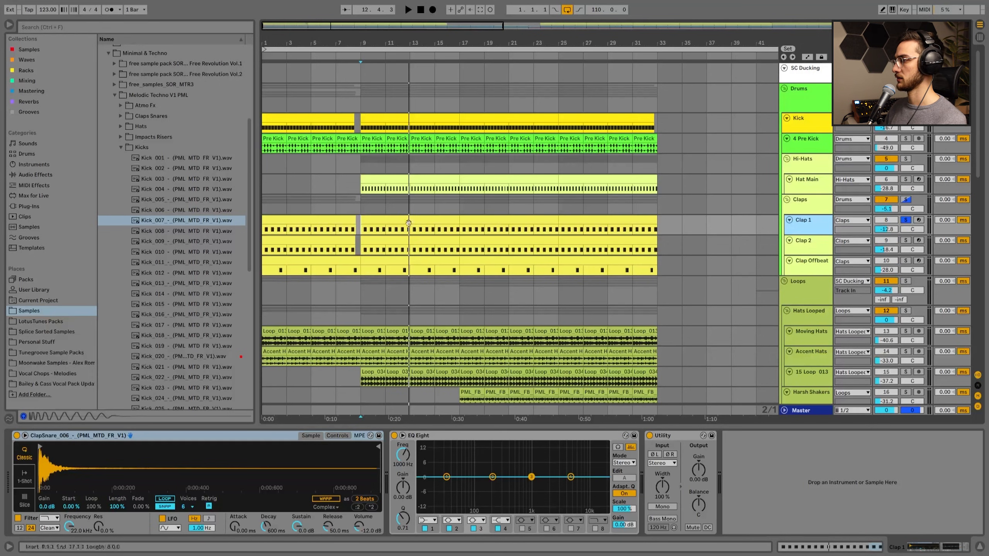
left_click(409, 223)
key("space")
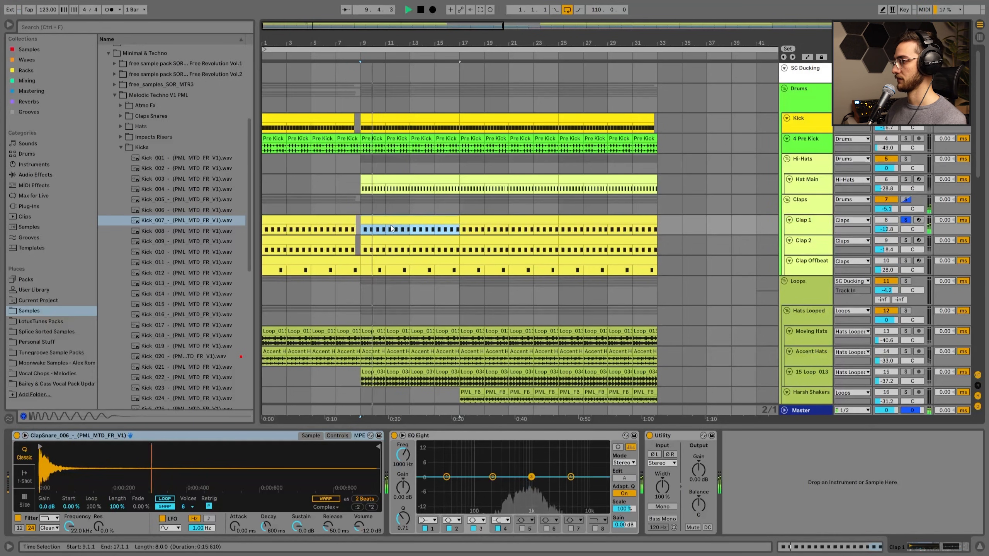
Show the Clap 2 device chain and play the soloed Clap 2 layer from bar 9
left_click(818, 242)
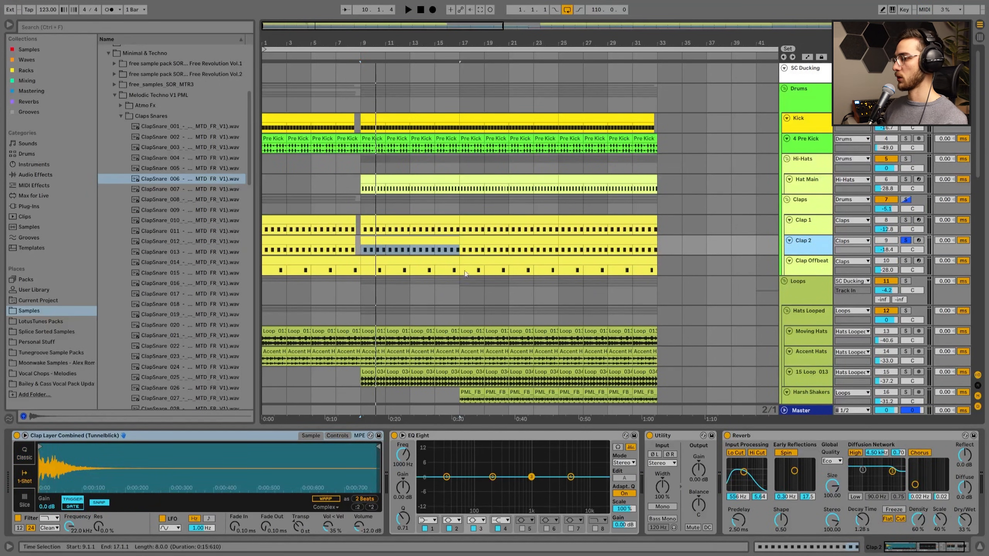
left_click_drag(927, 548, 924, 548)
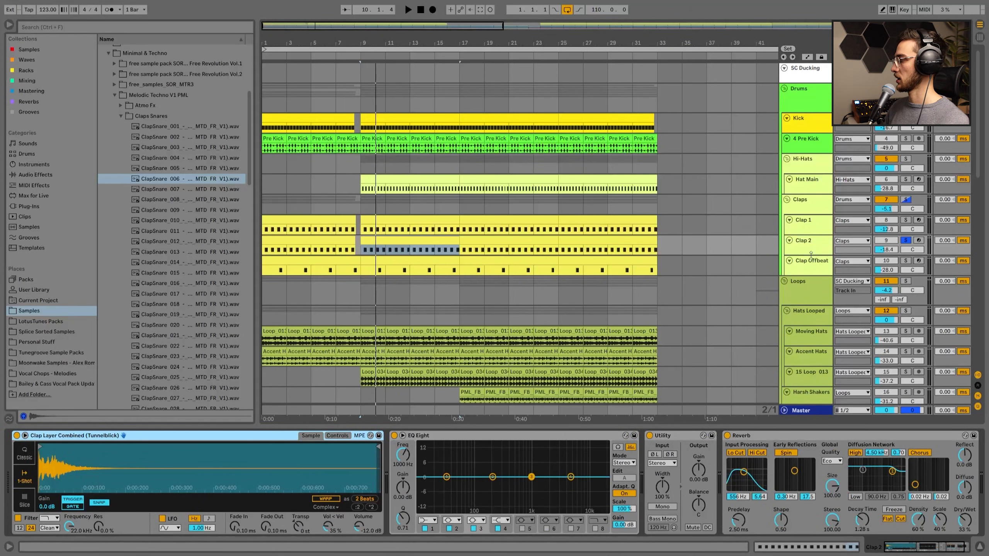
key("space")
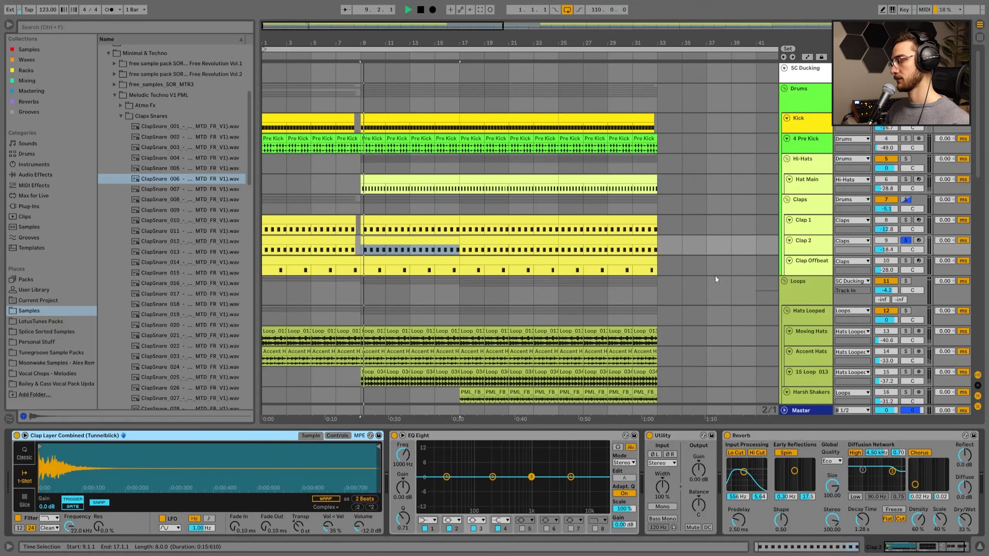
Add Clap 1 and Clap Offbeat to the solo and play all three clap layers from bar 9
left_click(906, 220)
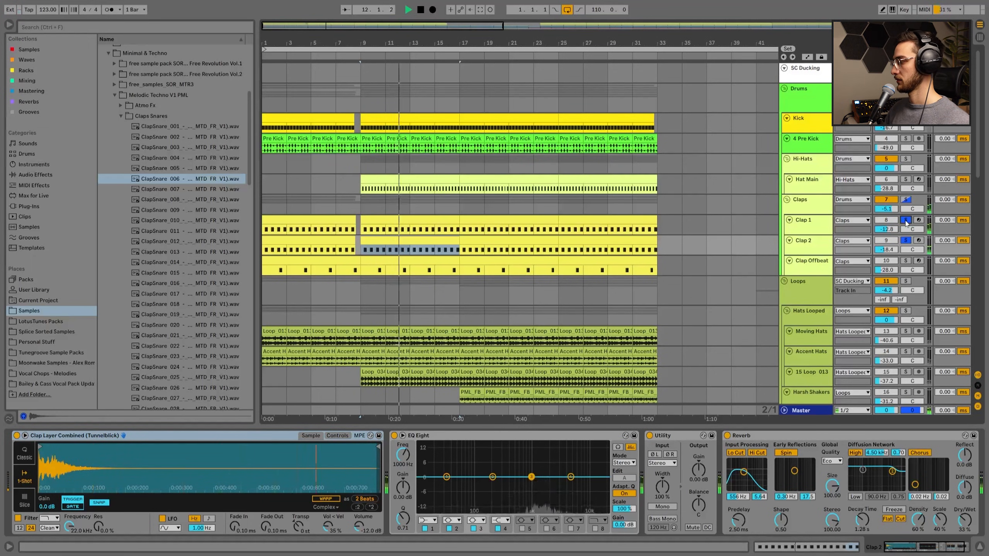
left_click(906, 261)
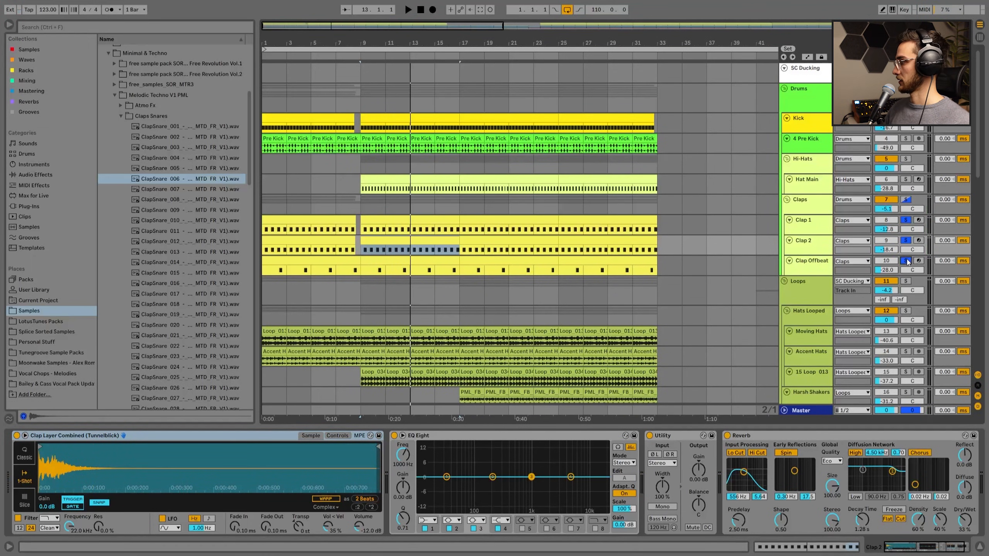
left_click(789, 261)
left_click(796, 263)
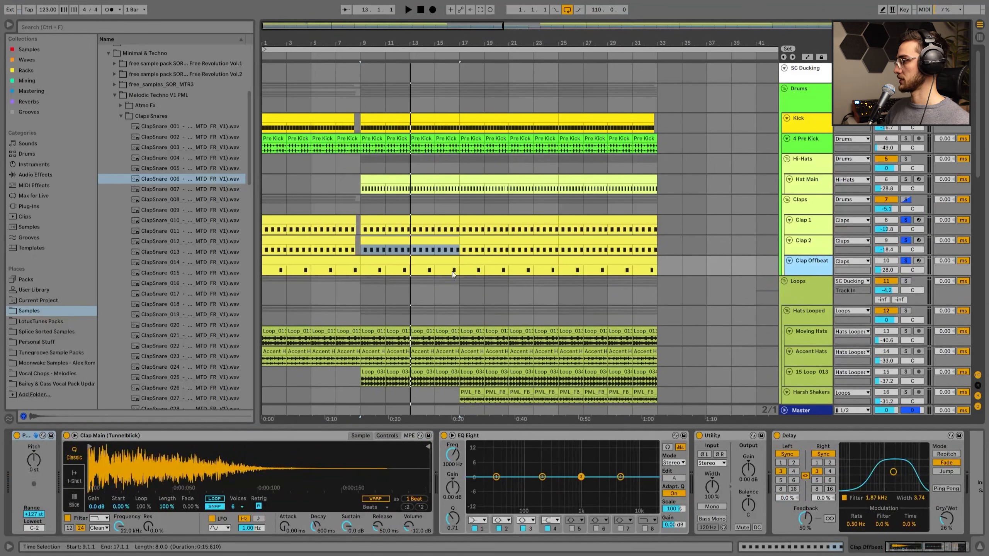
key("Down")
key("space")
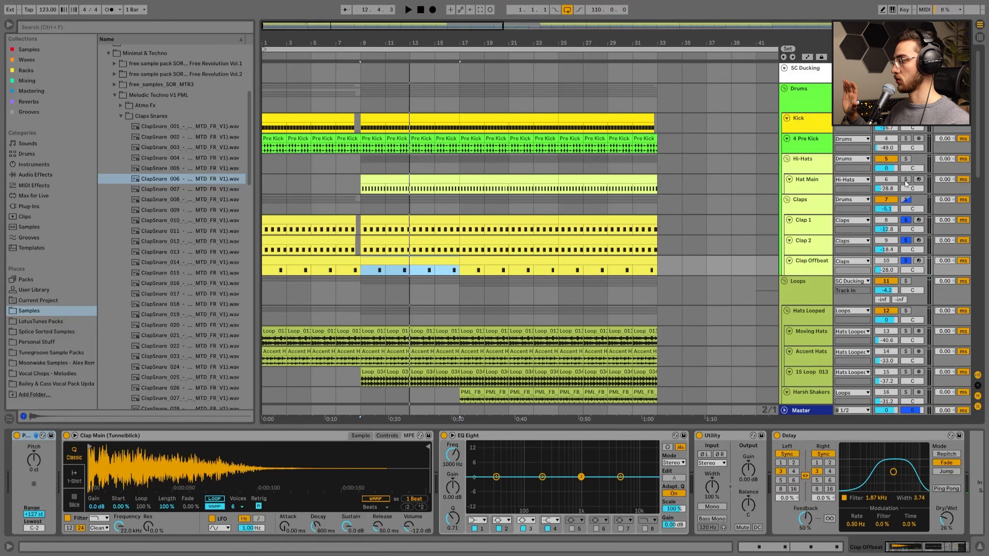
Add Hat Main to the solo and play the hats and claps together from bar 9
left_click(906, 180)
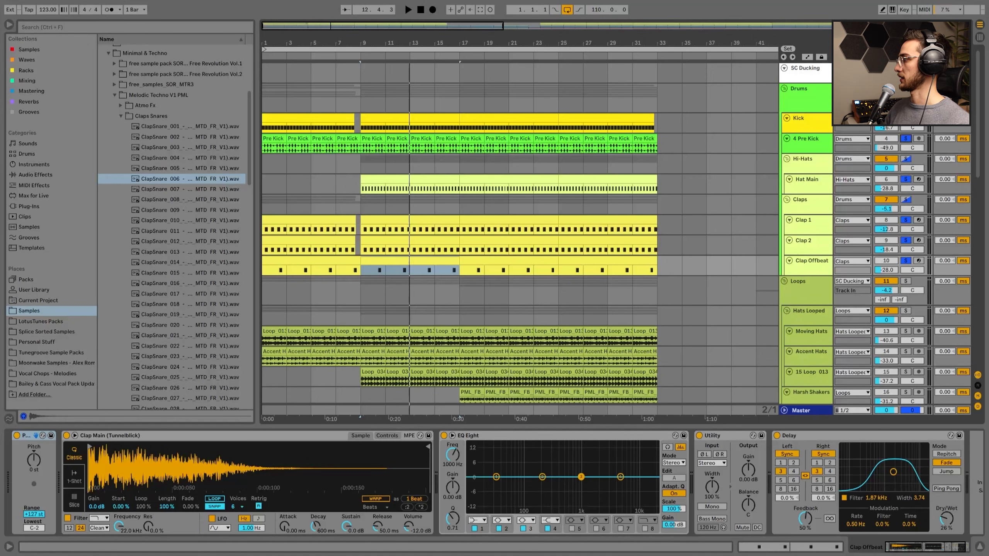
scroll(399, 272, "down", 3)
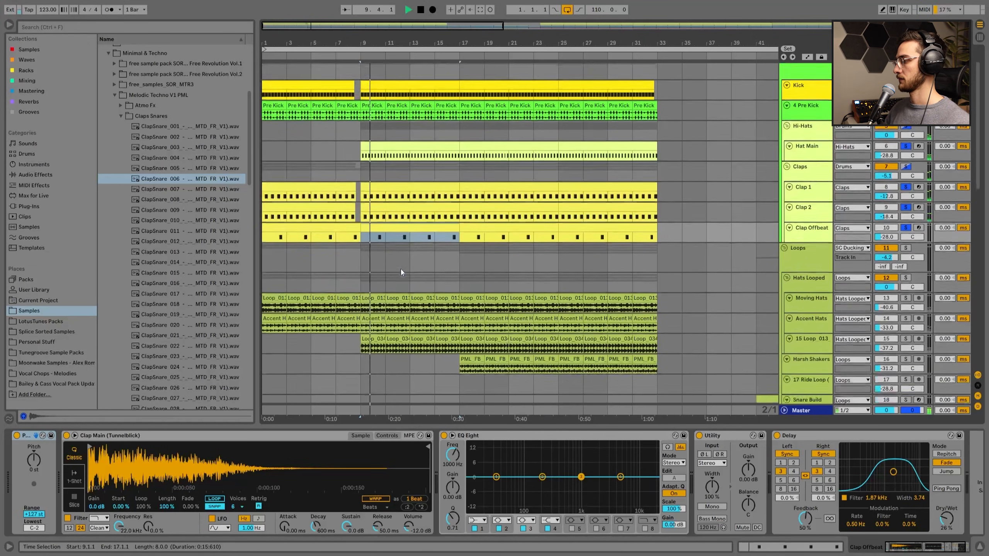
scroll(401, 272, "down", 1)
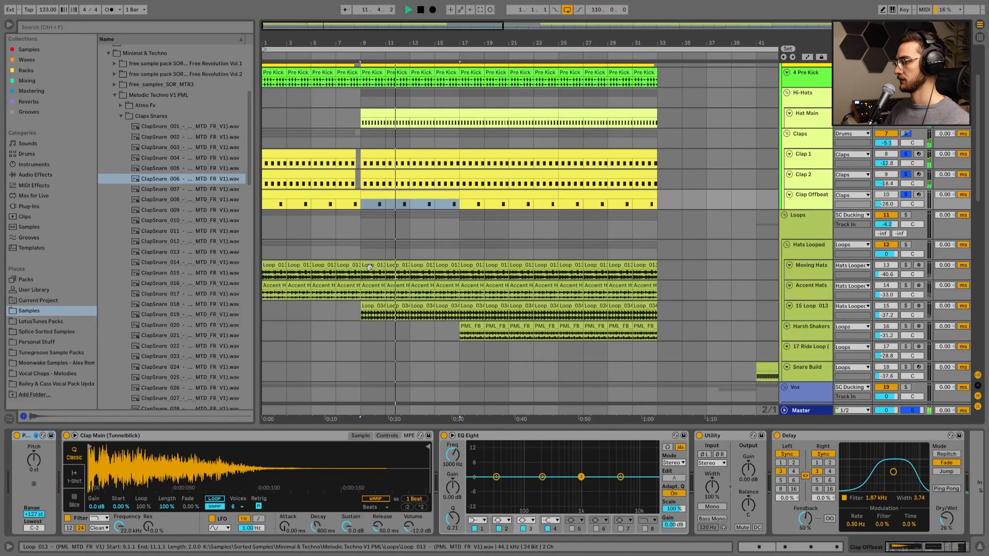
key("space")
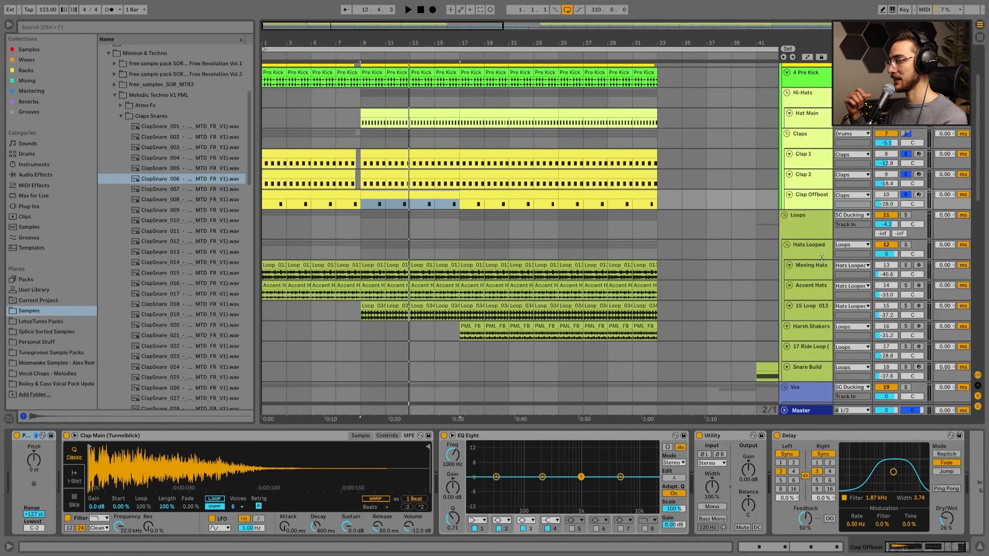
Inspect the device chains of the Moving Hats track and the Loops group
left_click(811, 264)
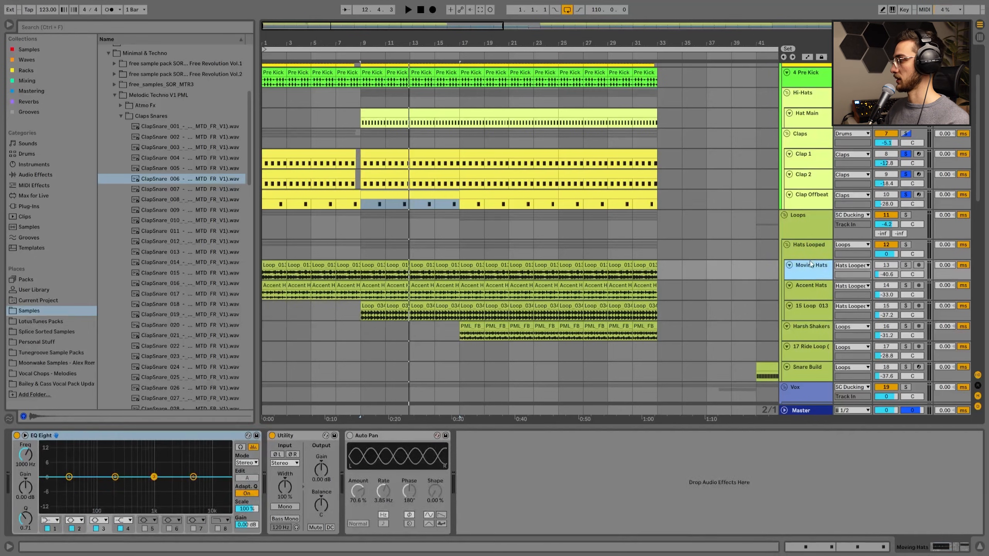
scroll(812, 250, "down", 1)
left_click(806, 197)
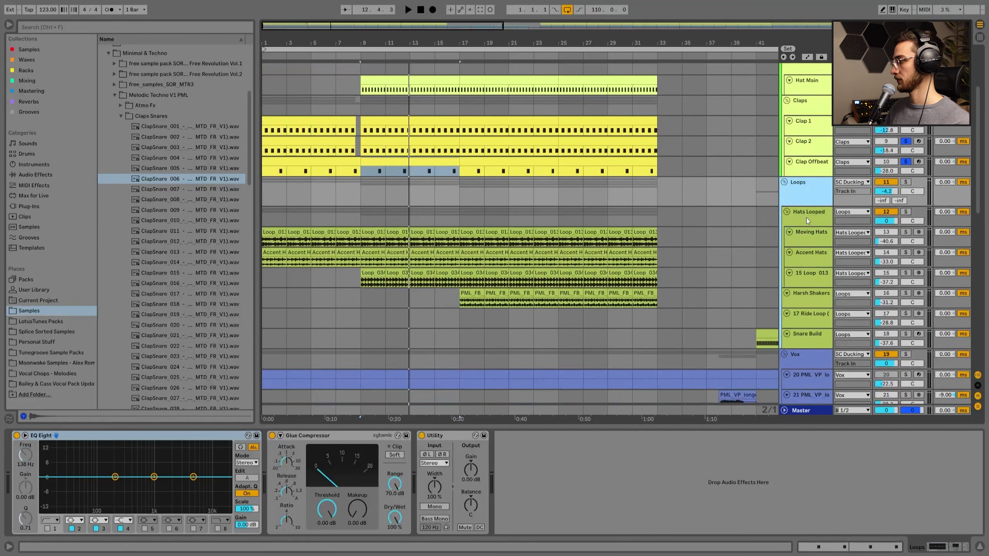
scroll(806, 218, "up", 1)
left_click(804, 239)
left_click(802, 256)
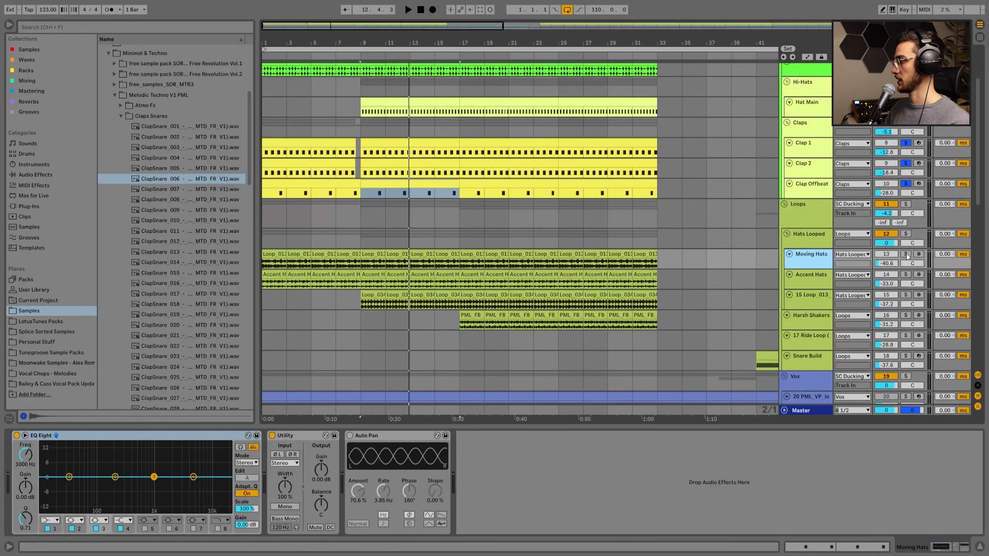
Solo Moving Hats and play its Loop 013 clip from bar 9
left_click(906, 254)
left_click(377, 255)
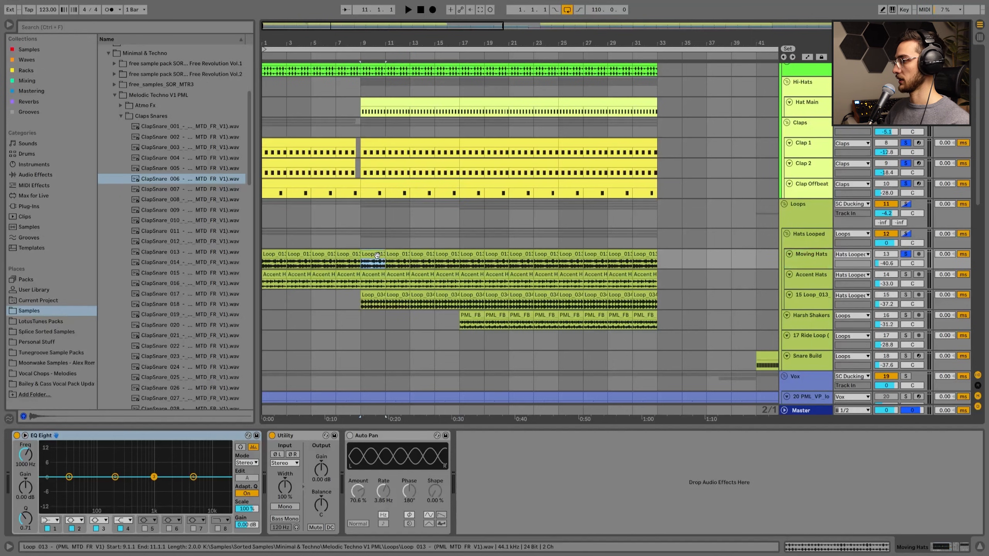
key("space")
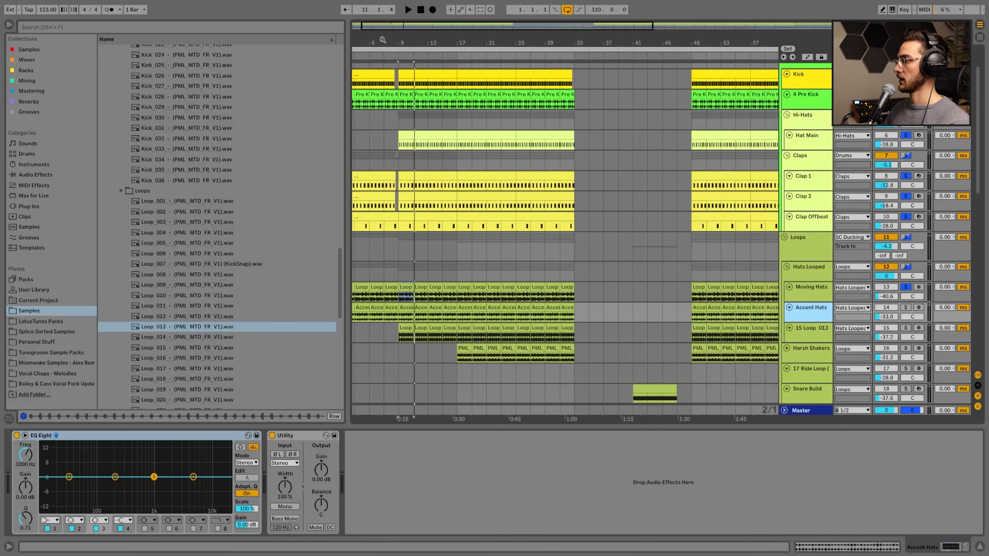
Zoom in on the first section and play the Accent Hats loop soloed on its own
left_click_drag(383, 40, 411, 51)
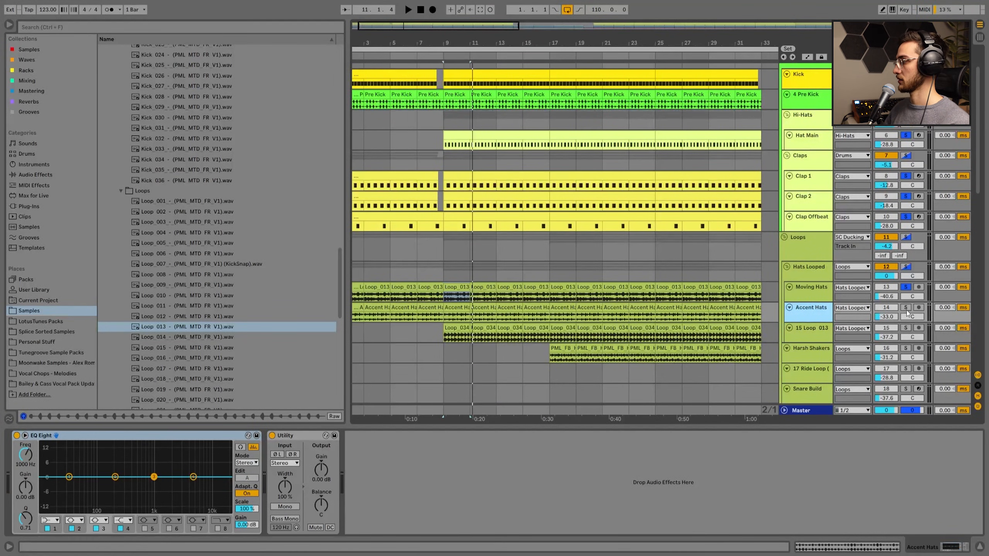
left_click(906, 310)
key("space")
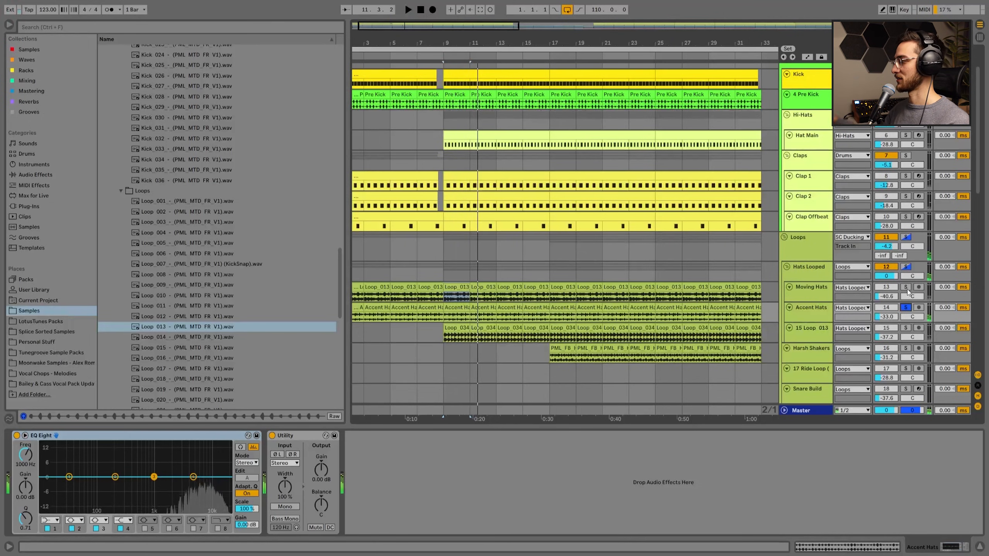
key("space")
Add Moving Hats to the solo and play it together with Accent Hats from bar 9
left_click(907, 289)
left_click(815, 293)
key("space")
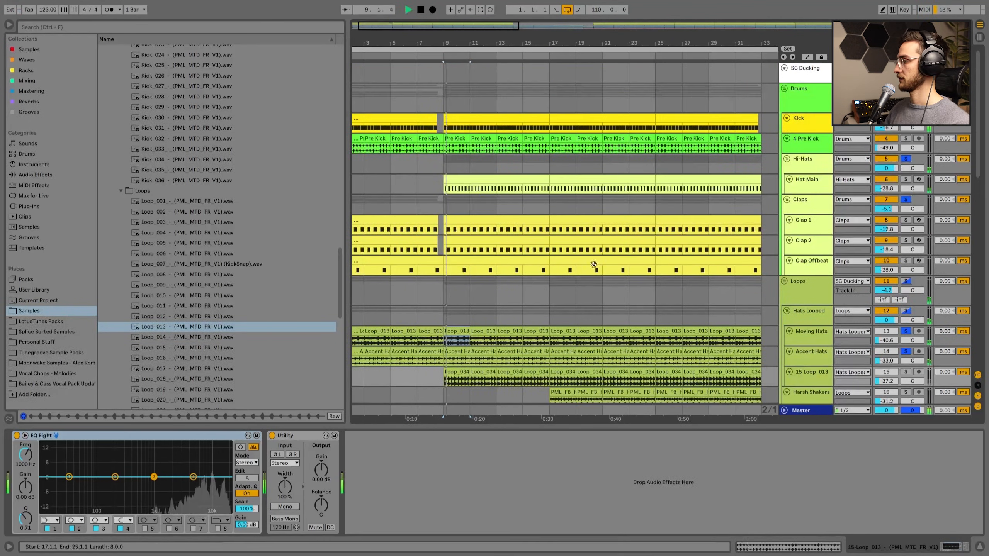
Show the Hats Looped group's device chain and open its RC-20 Retro Color plug-in window
scroll(594, 263, "down", 3)
left_click_drag(584, 43, 511, 34)
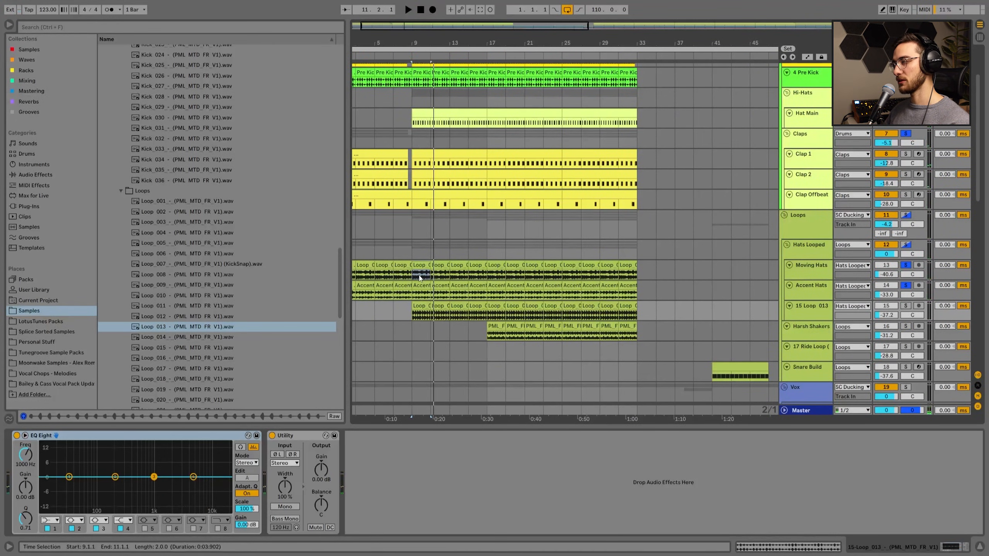
left_click(807, 226)
left_click(812, 249)
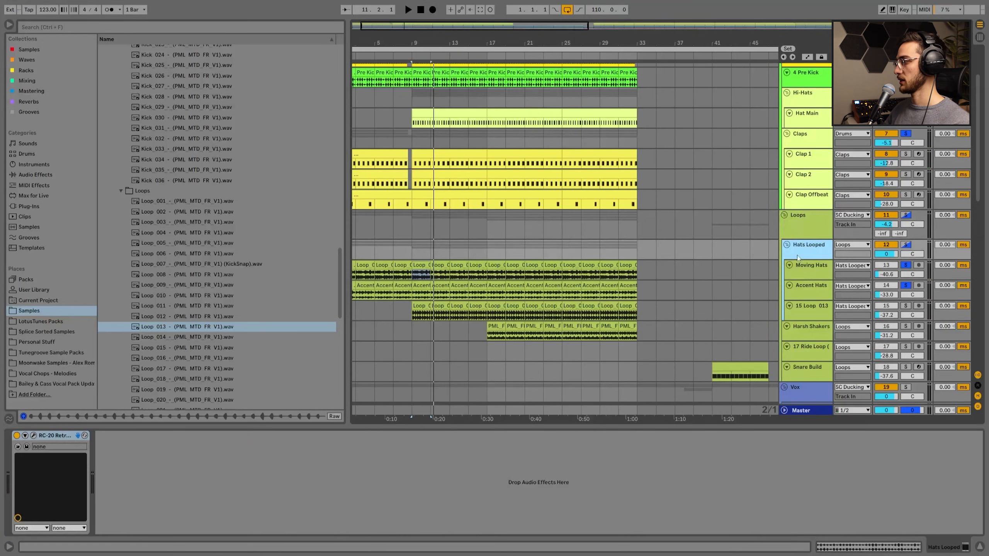
left_click(804, 289)
left_click(807, 270)
left_click(808, 248)
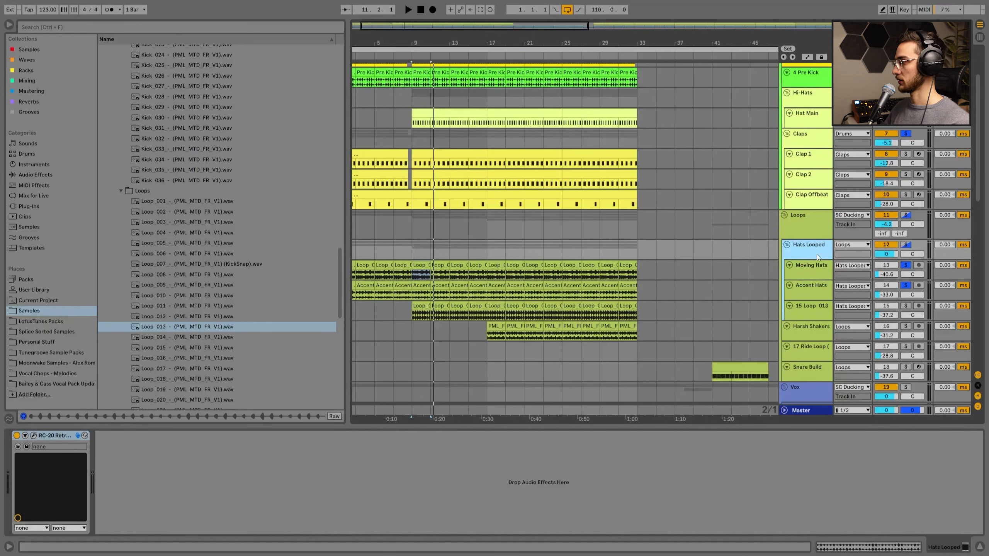
left_click(34, 436)
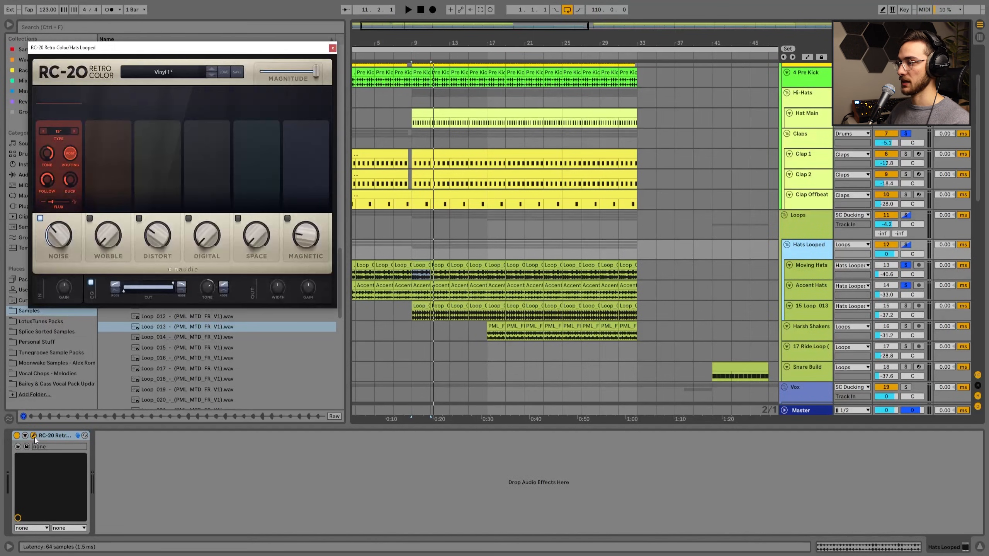
left_click_drag(117, 48, 167, 47)
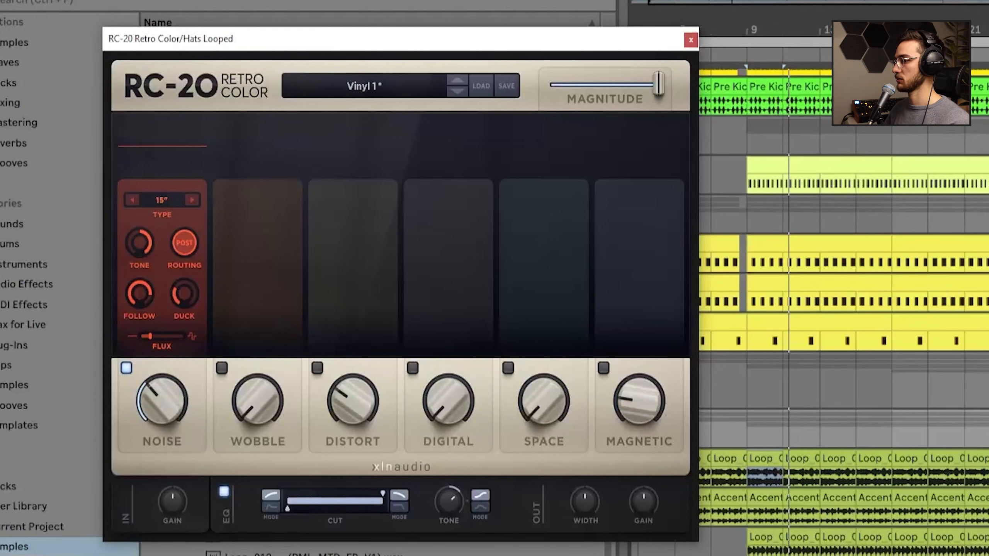
Audition RC-20 noise types during playback, including VHS, 7.5", Apollo, Studio 2 and Pink, return to 15" and readjust the noise amount
key("space")
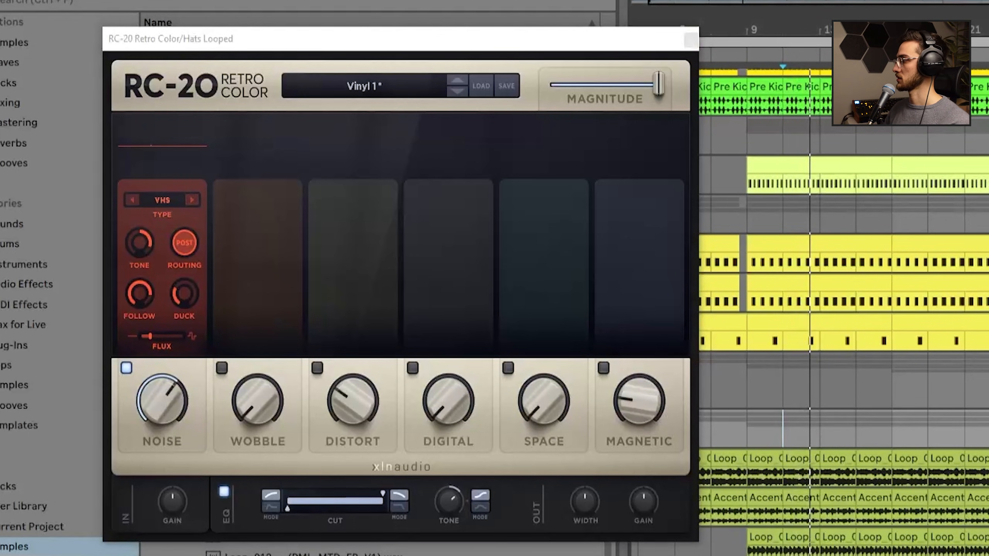
left_click(195, 197)
left_click(194, 198)
left_click(129, 200)
left_click(129, 200)
left_click(129, 200)
left_click(128, 200)
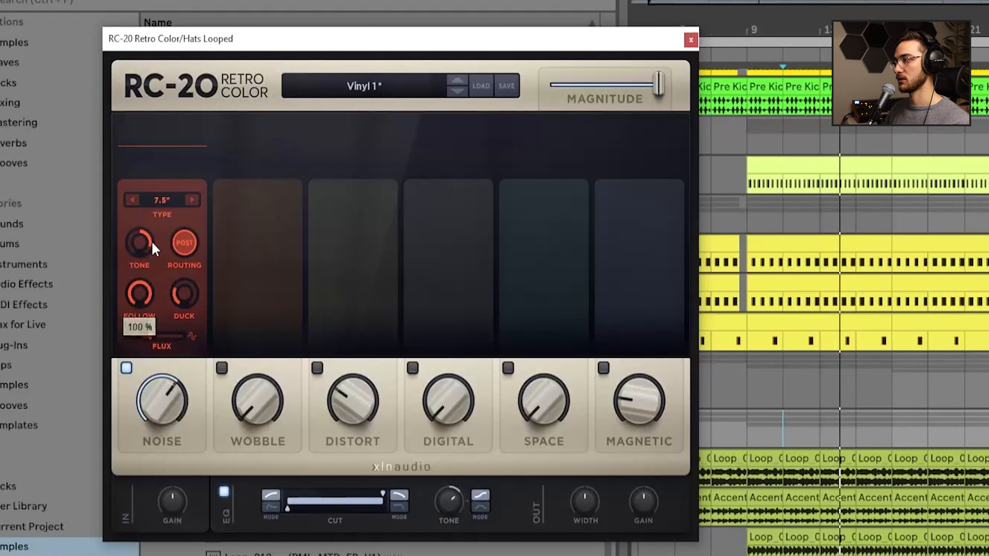
left_click(132, 199)
left_click(132, 199)
left_click(131, 200)
left_click(131, 199)
left_click(132, 199)
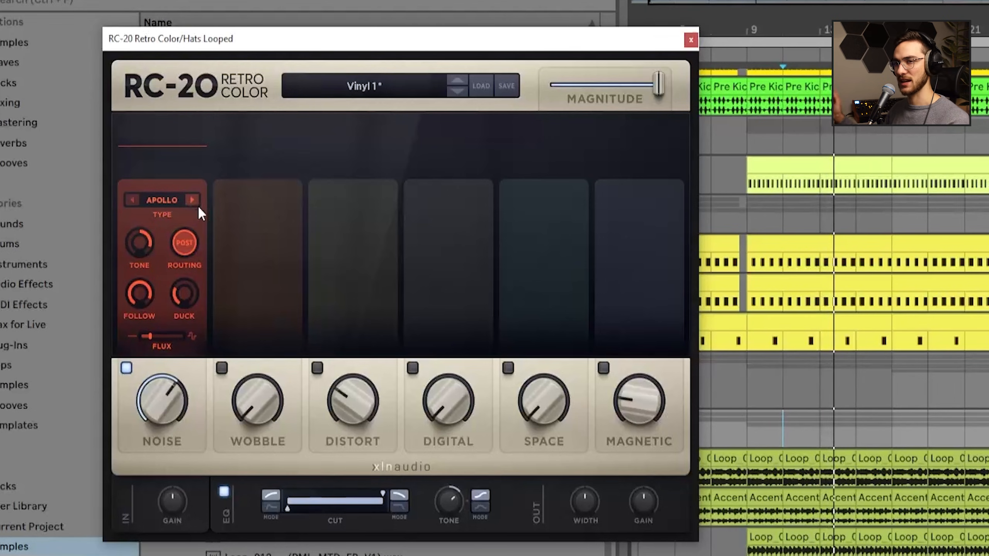
left_click(133, 200)
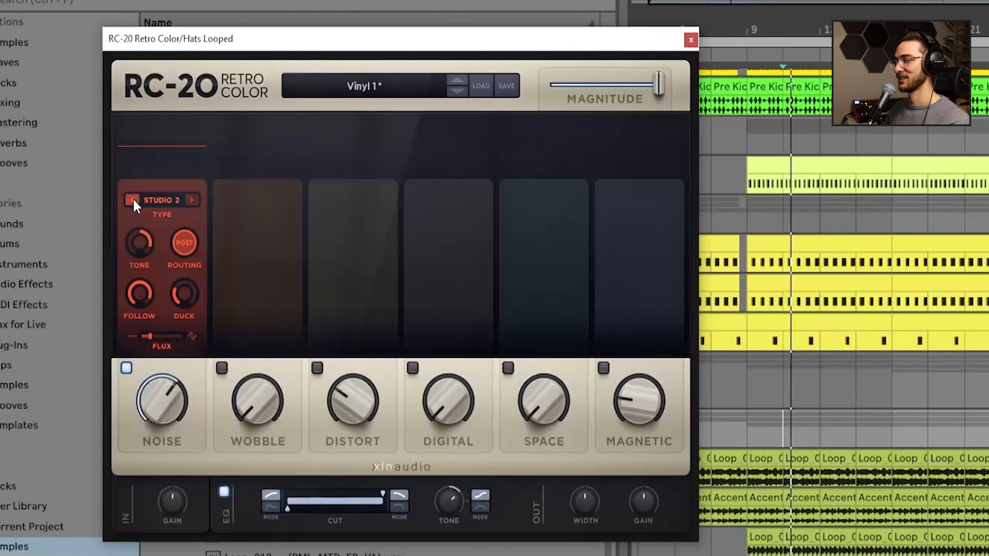
left_click(133, 199)
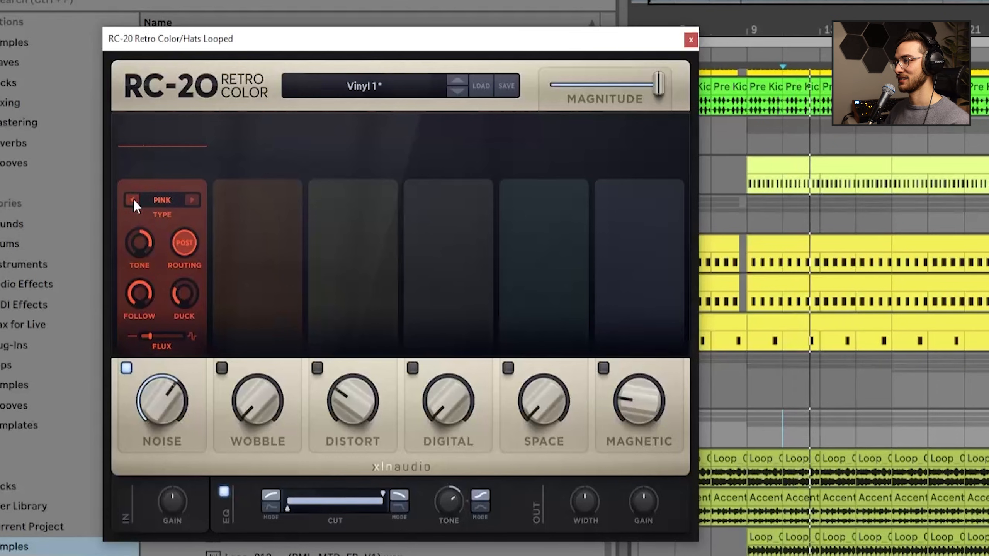
left_click(133, 200)
left_click(133, 199)
left_click(133, 199)
left_click(133, 199)
left_click(133, 199)
left_click(133, 199)
left_click(133, 199)
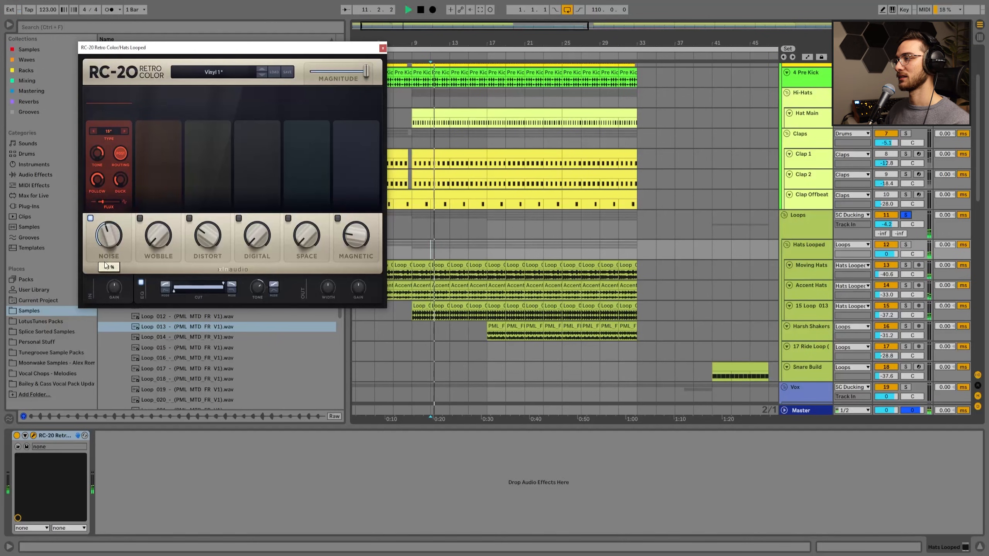
left_click_drag(104, 163, 105, 169)
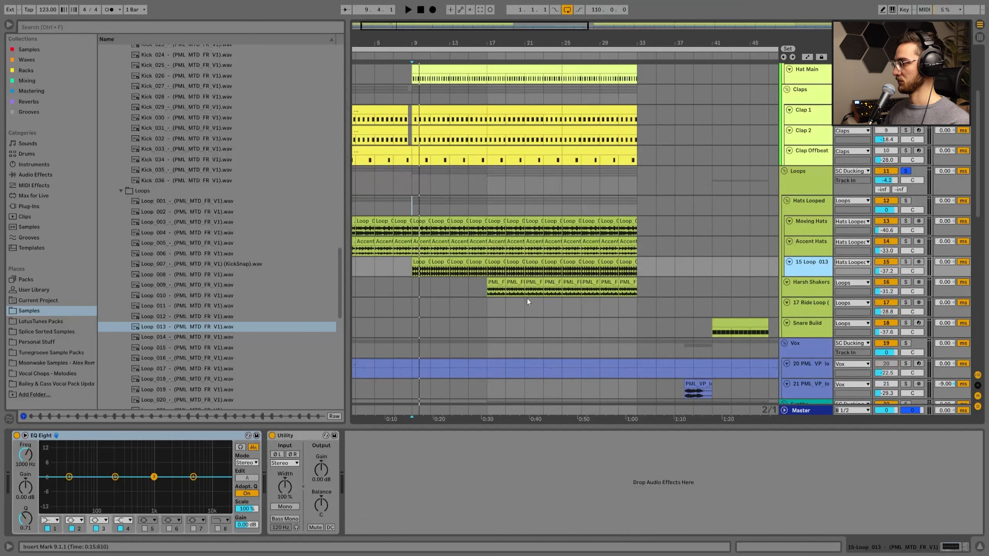
Solo the 15 Loop 013 track and play its first clip from bar 9
left_click(426, 264)
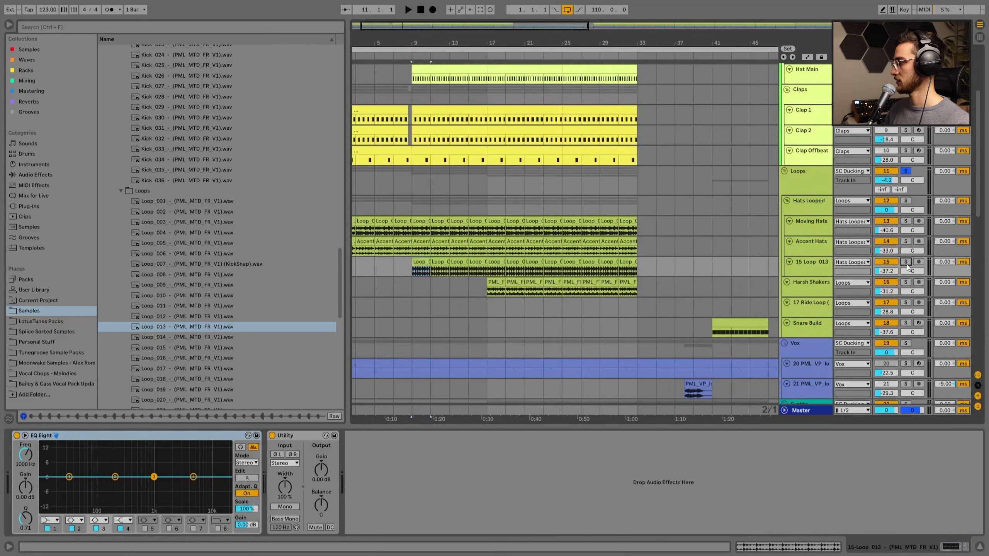
key("space")
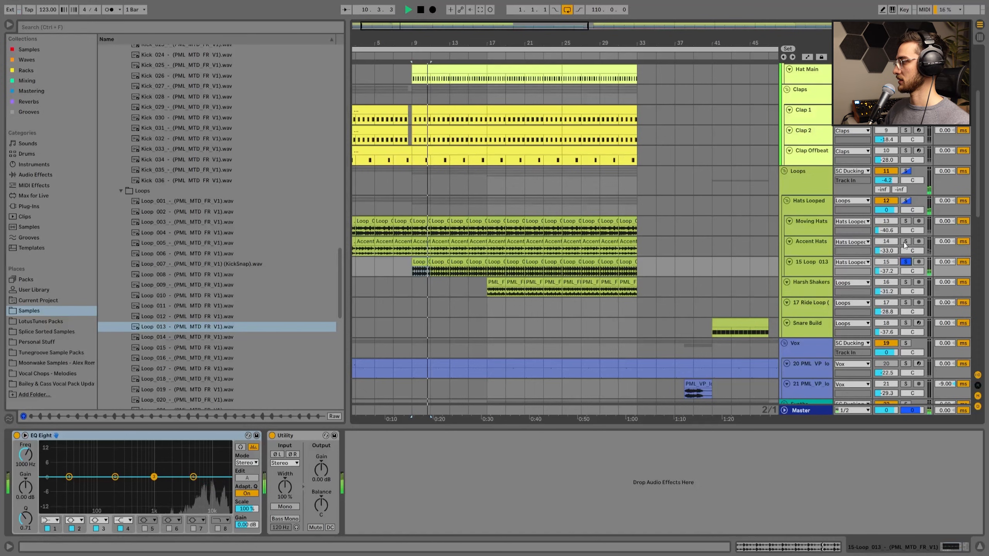
key("space")
Play Accent Hats and 15 Loop 013 soloed together from bar 9, adding Moving Hats to the solo
left_click(817, 244)
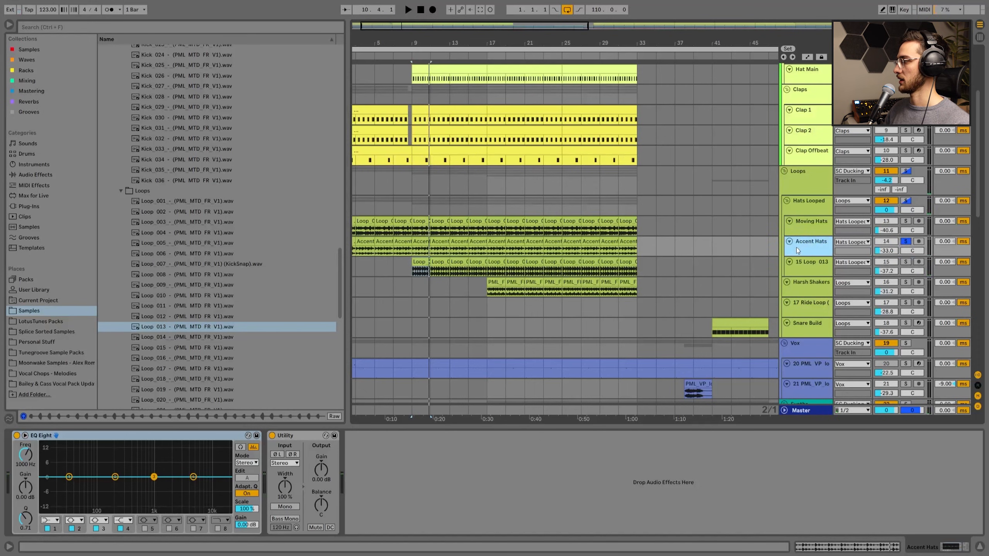
left_click_drag(406, 43, 409, 242)
left_click(432, 262)
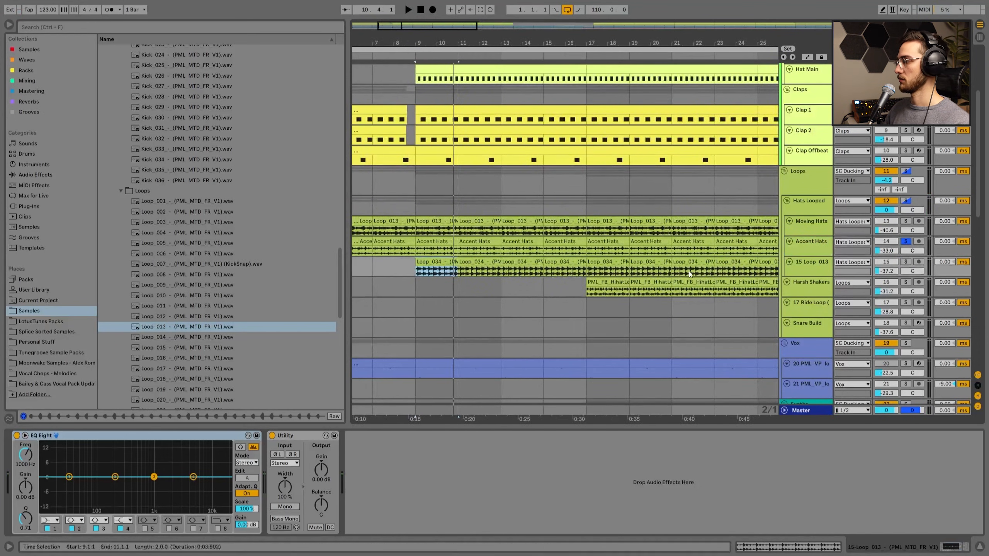
left_click(906, 262)
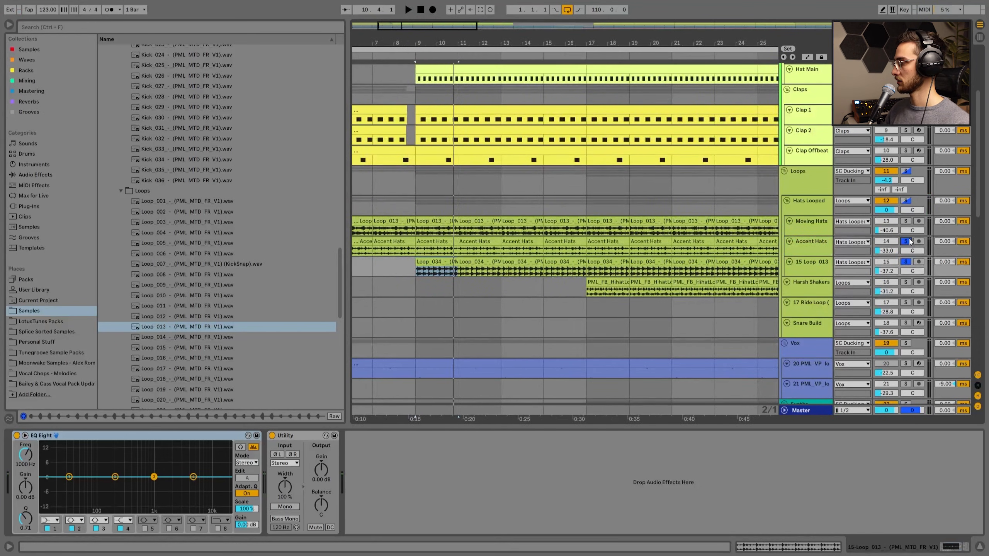
key("space")
left_click(907, 221, "ctrl")
key("space")
Compare the 15 Loop 013 and Accent Hats layers by soloing each in turn during playback from bar 9
left_click(908, 261)
left_click(906, 262)
key("space")
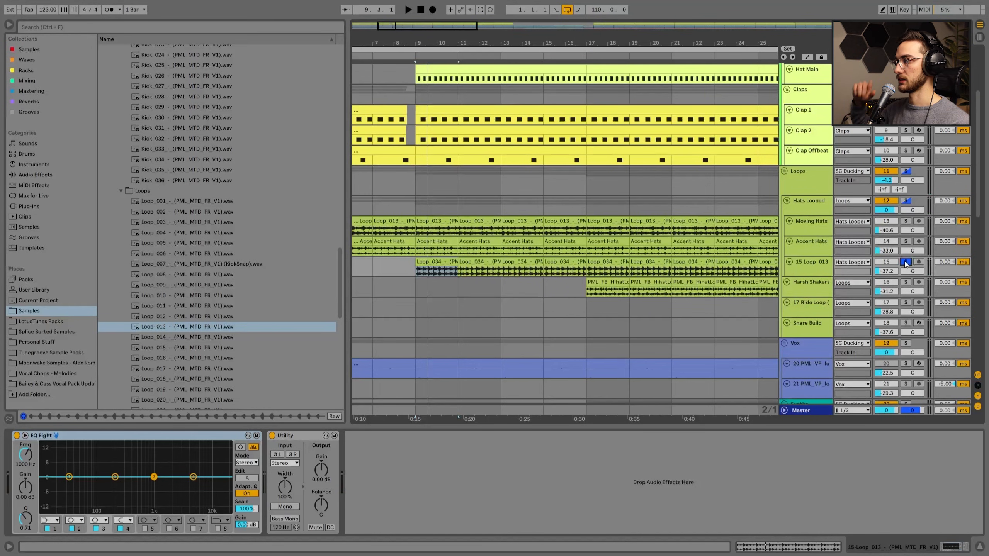
key("space")
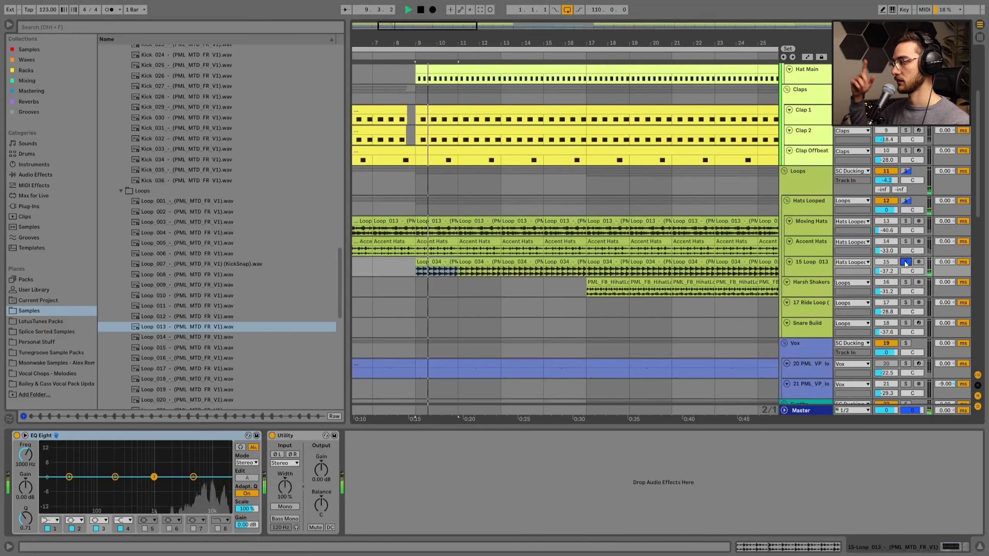
left_click(905, 242)
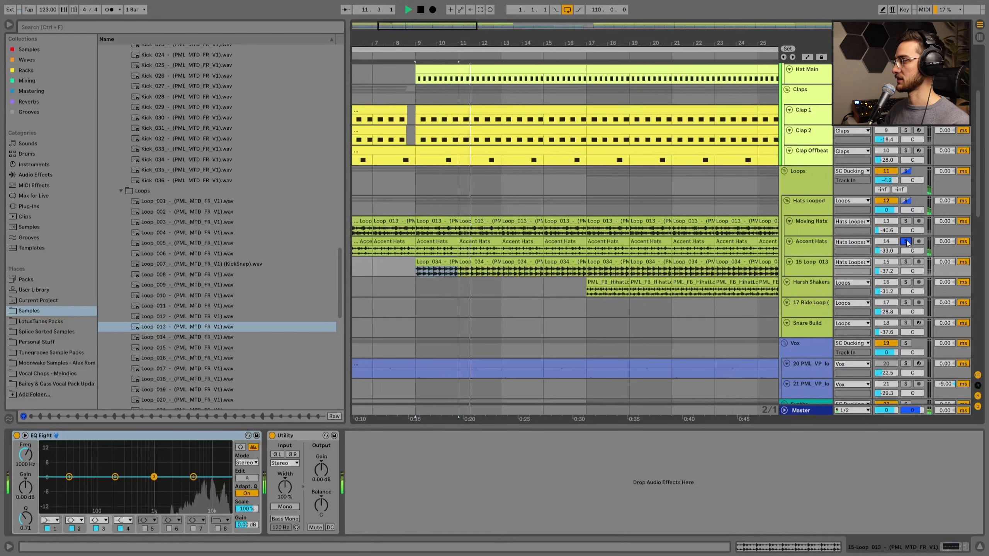
Solo Moving Hats, Accent Hats and 15 Loop 013, play them together from bar 9 and close the RC-20 window
left_click(906, 262)
left_click(905, 221)
key("space")
left_click(420, 203)
key("space")
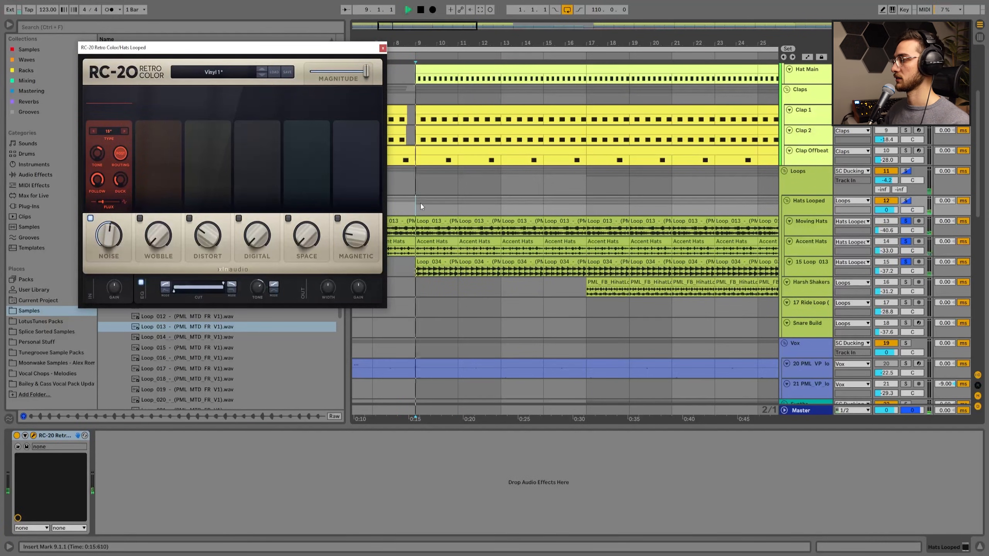
left_click(383, 47)
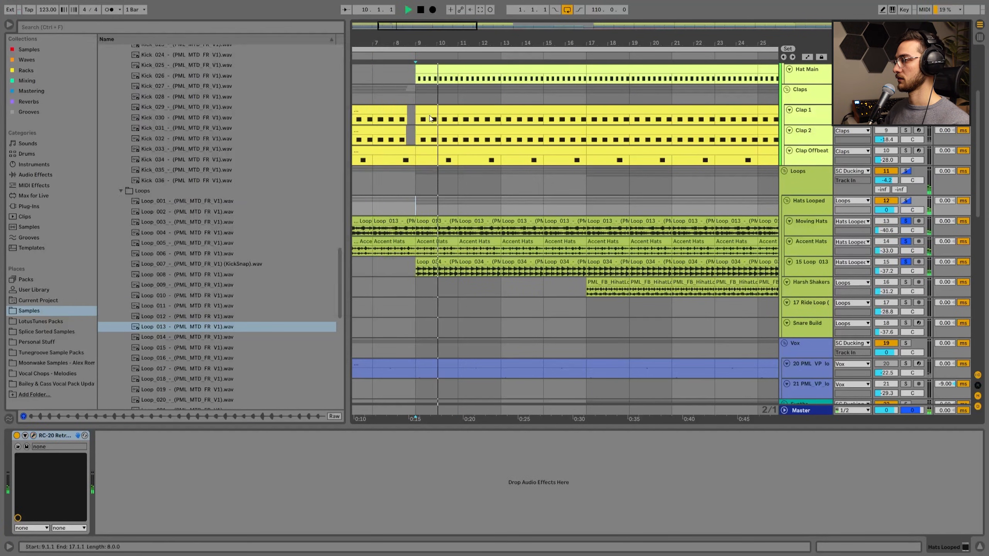
Stop playback and select the first Harsh Shakers clip at bar 17
scroll(542, 236, "down", 3)
left_click_drag(590, 42, 509, 35)
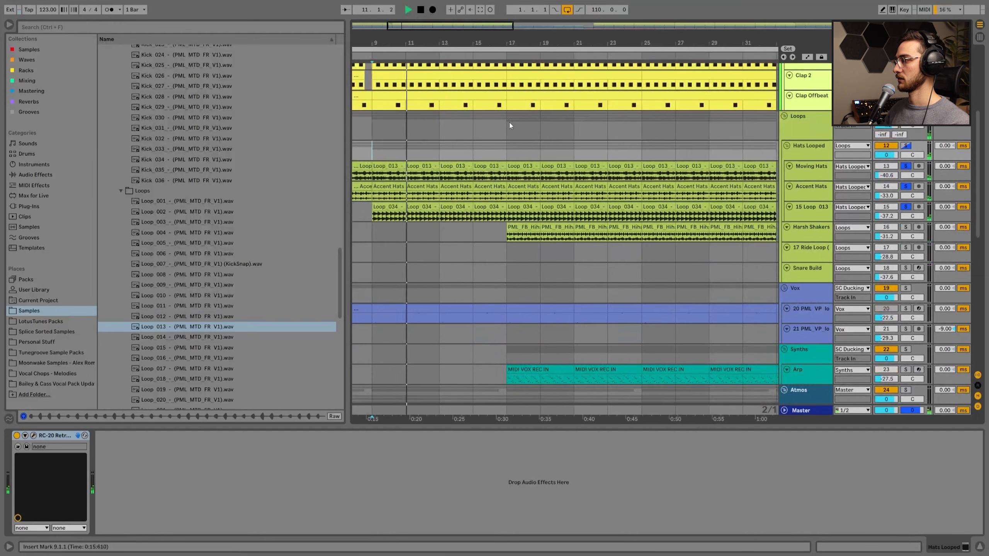
key("space")
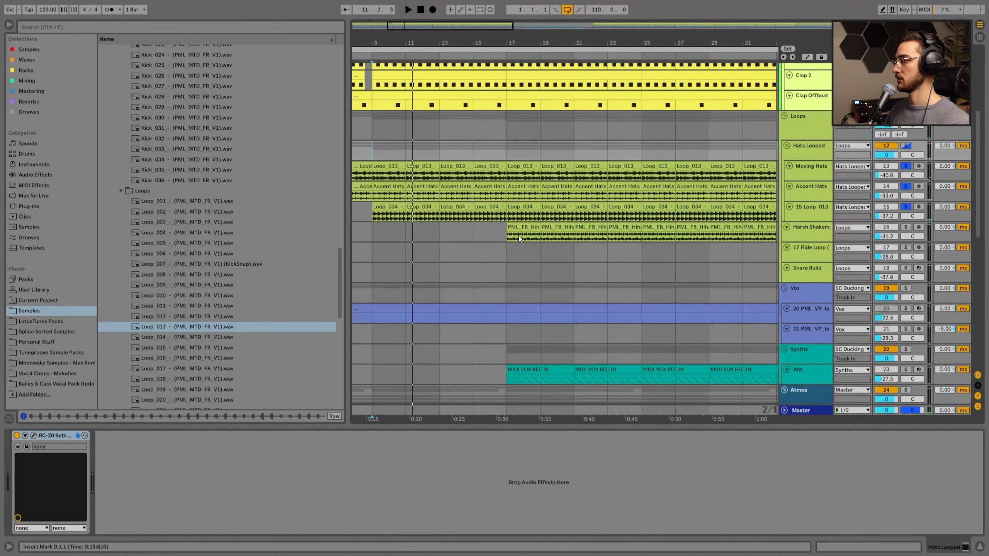
left_click(520, 238)
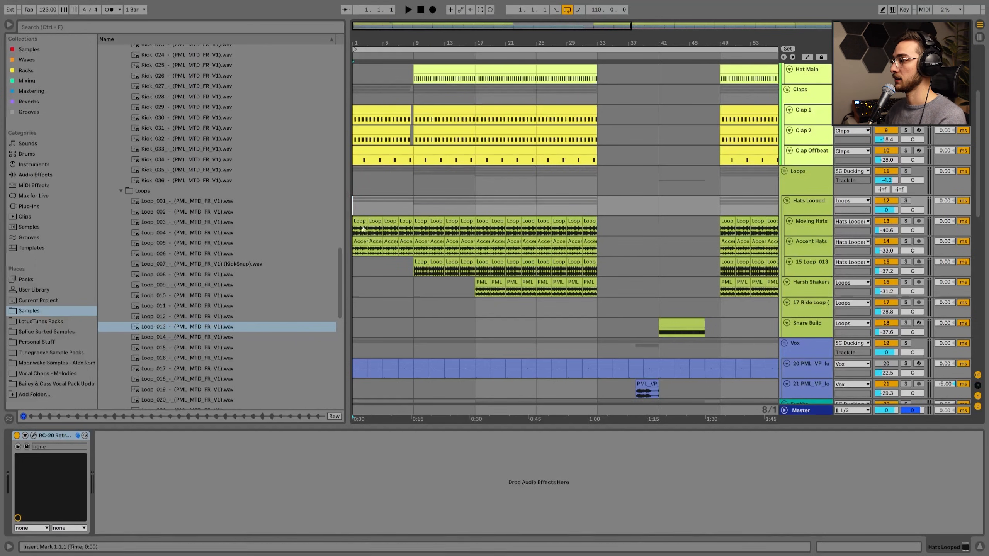
Select the Hats Looped group's section from bar 1 to 9, and its section from bar 9 to 17
left_click_drag(363, 203, 404, 204)
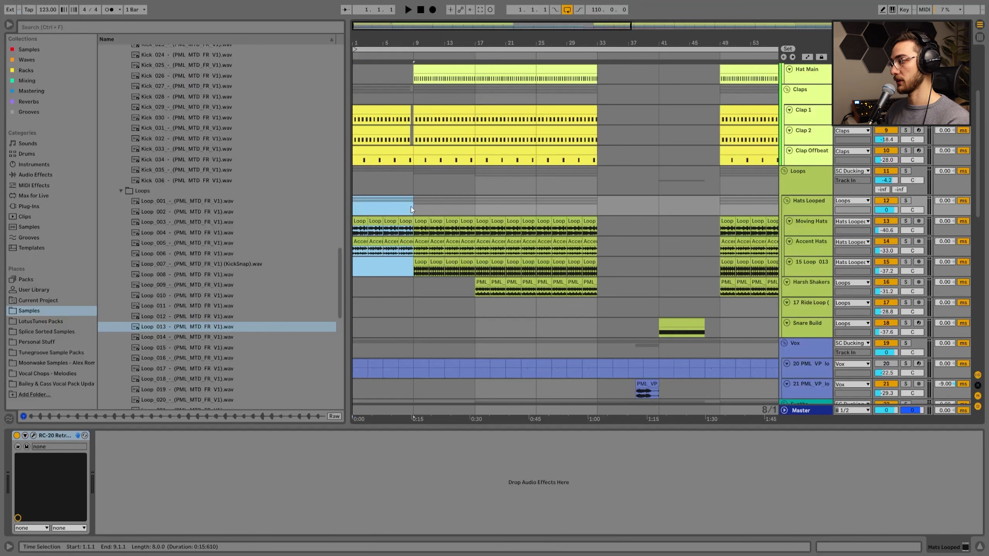
left_click_drag(412, 200, 474, 208)
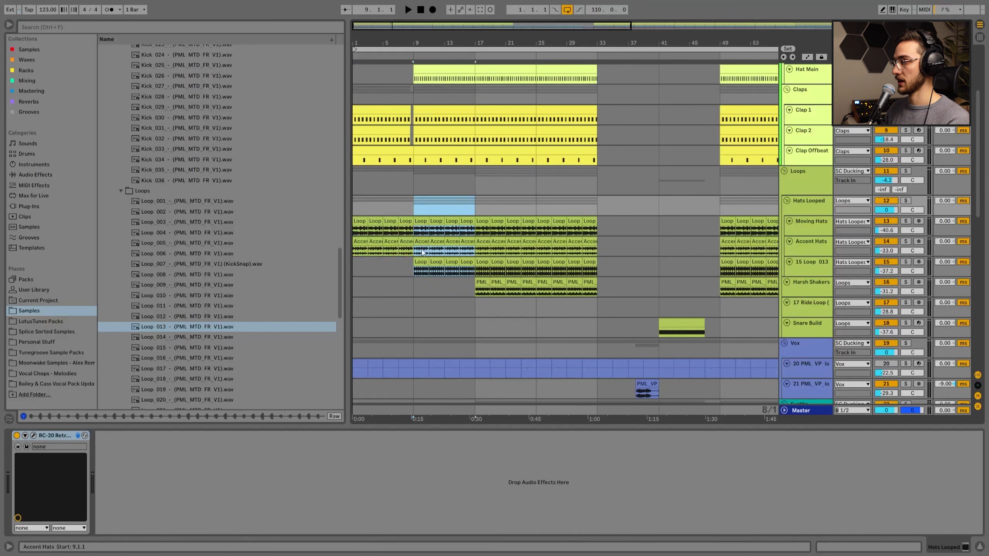
Select the first 15 Loop 013 clip at bar 9 and the Hats Looped group's section from bar 17 to 25
left_click(434, 265)
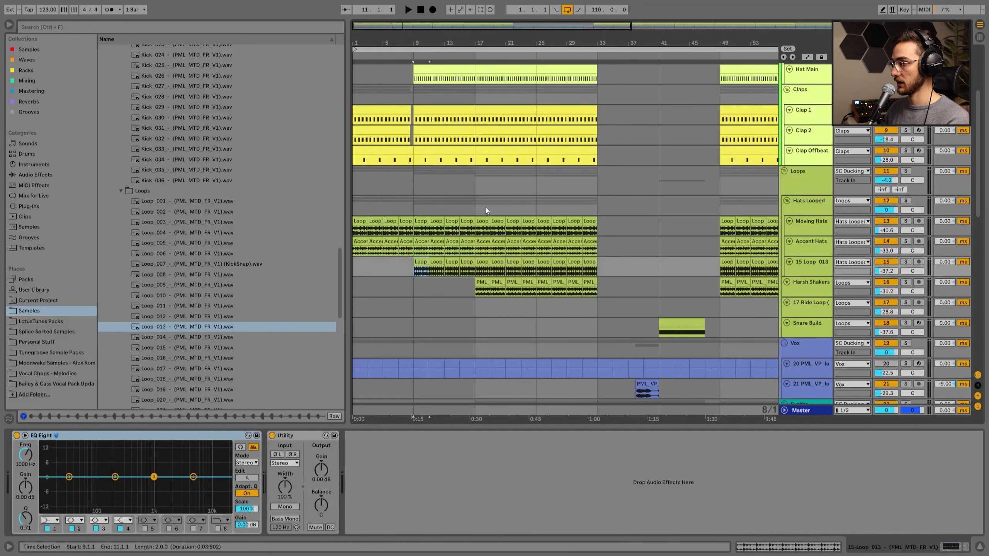
left_click_drag(488, 201, 538, 205)
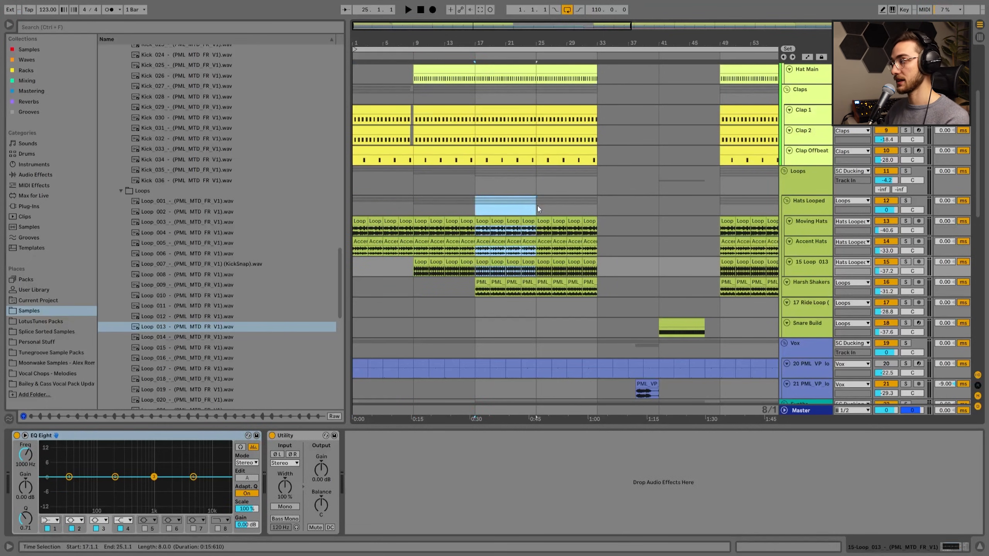
Solo the Harsh Shakers track and play it from its first clip at bar 17
left_click(481, 281)
scroll(482, 282, "down", 3)
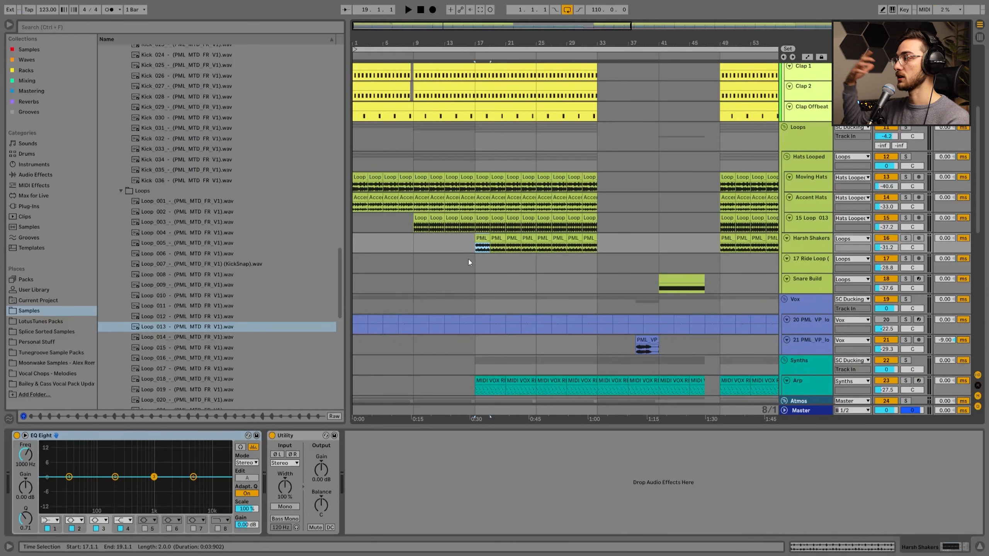
scroll(481, 262, "down", 5)
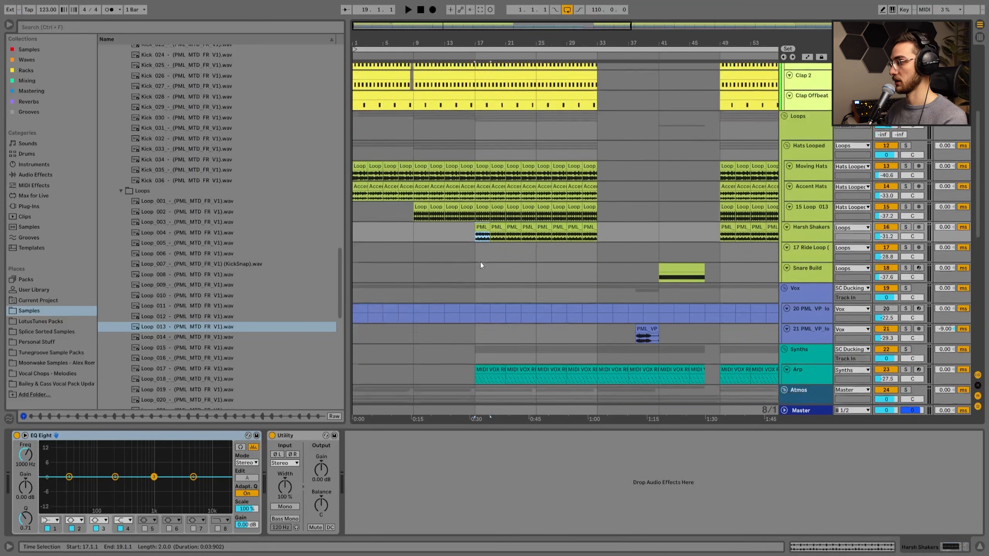
scroll(470, 231, "up", 6)
left_click(485, 256)
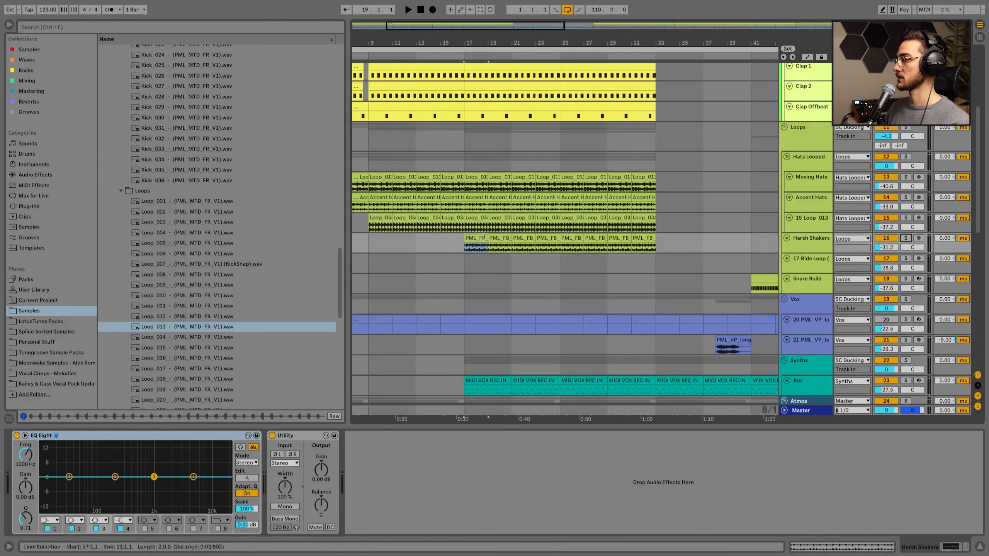
left_click(463, 249)
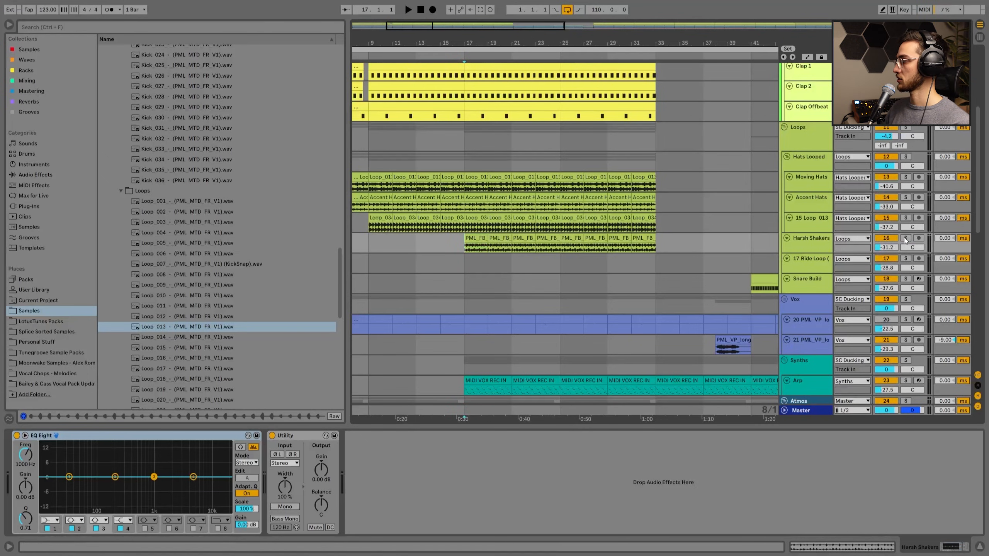
left_click(906, 239)
left_click(473, 237)
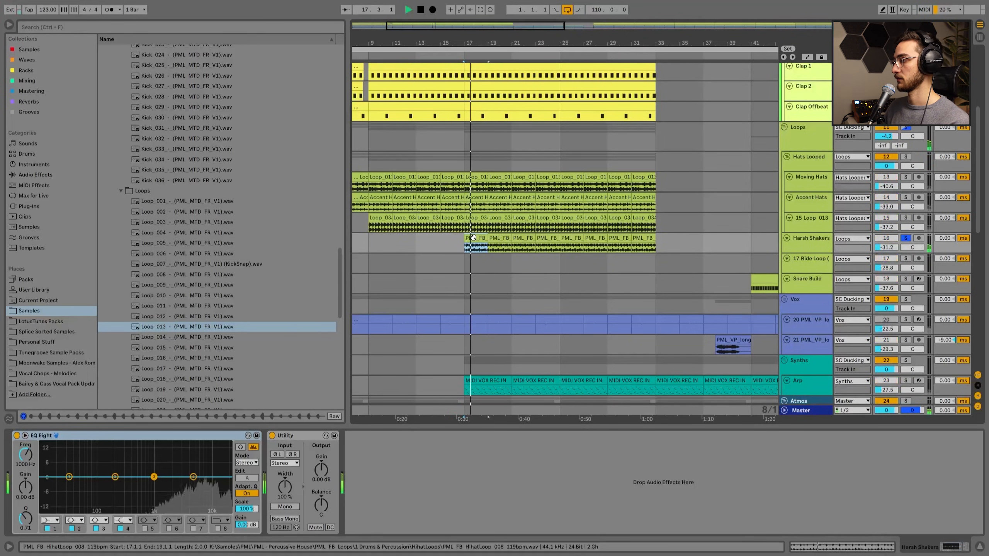
Add the 15 Loop 013, Accent Hats and Moving Hats tracks and the Hi-Hats and Claps groups to the soloed playback
left_click(906, 218)
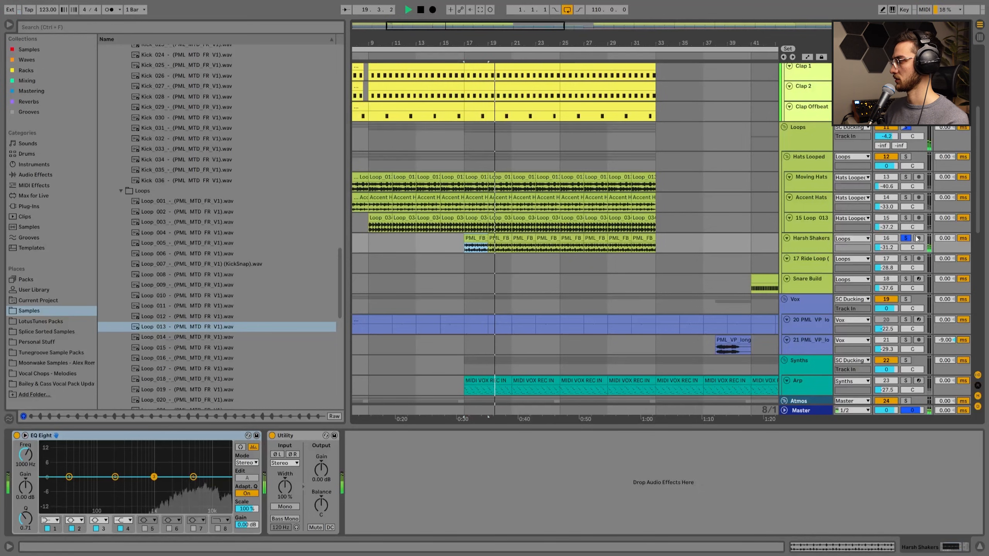
left_click(906, 197)
left_click(905, 177)
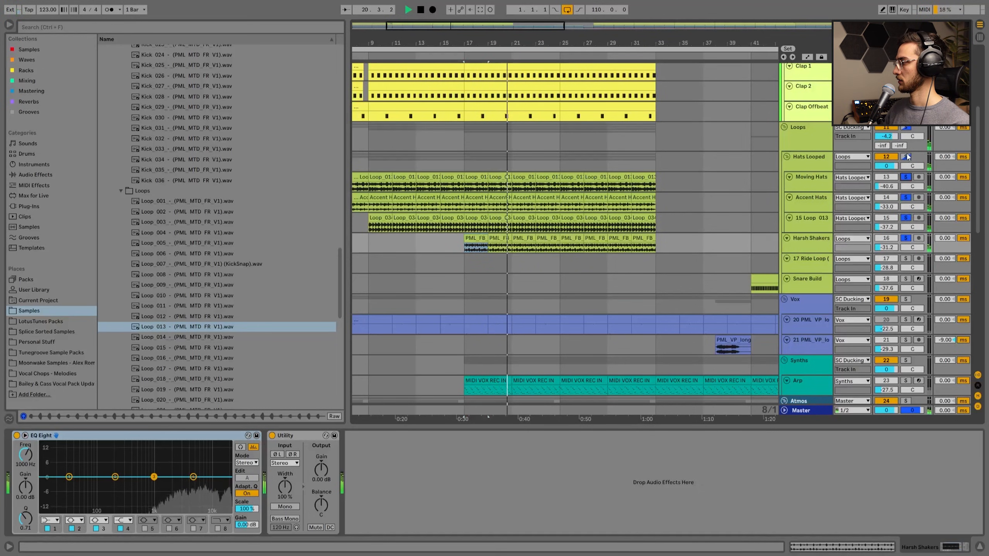
scroll(869, 249, "up", 2)
scroll(869, 255, "up", 2)
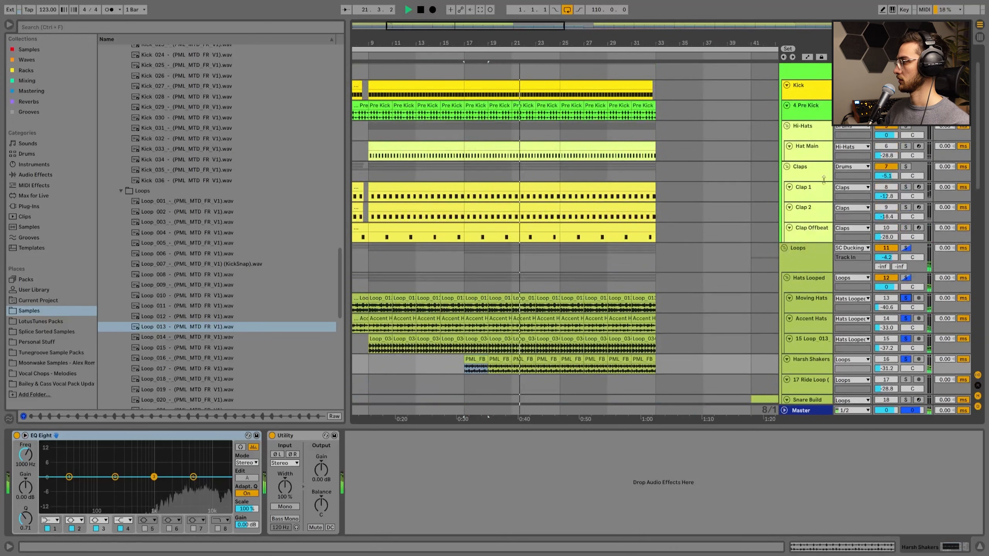
left_click(905, 127)
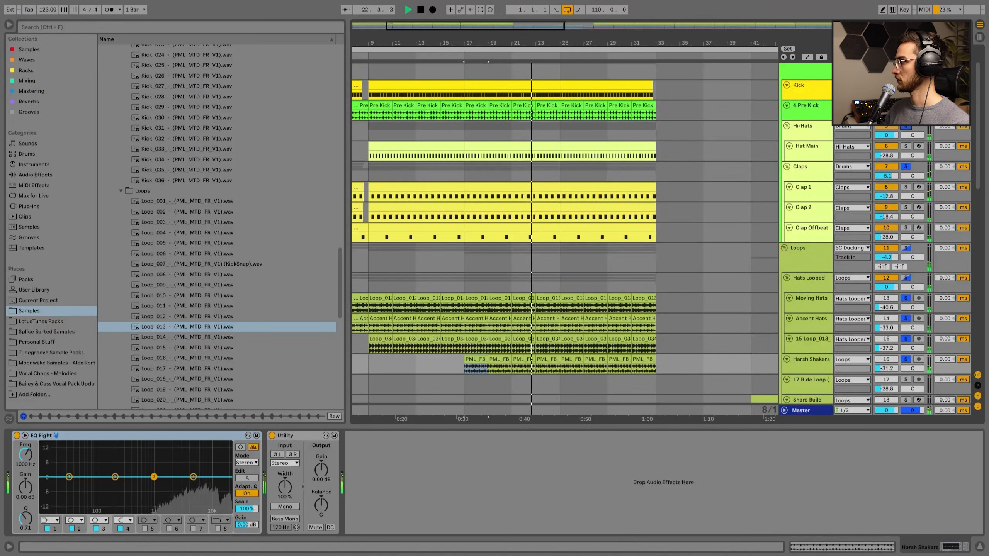
scroll(606, 238, "down", 2)
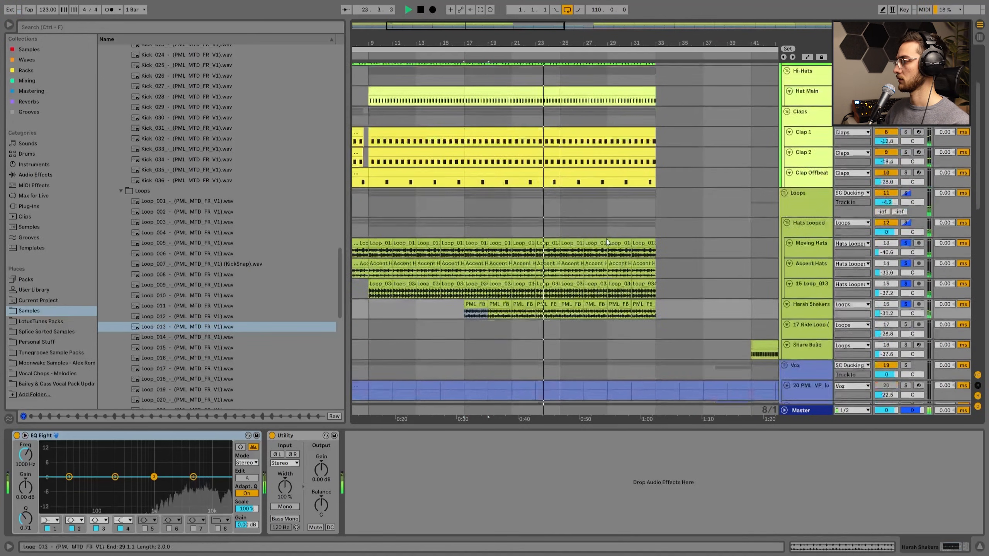
Stop playback and inspect the Loops group's EQ Eight, Glue Compressor and Utility chain
left_click(802, 191)
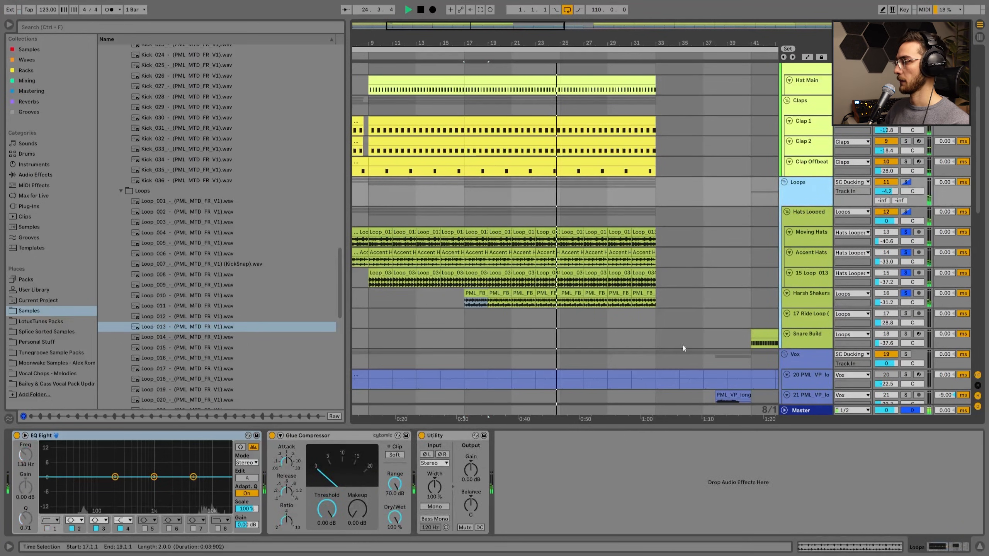
left_click(797, 217)
left_click(33, 435)
mouse_move(106, 252)
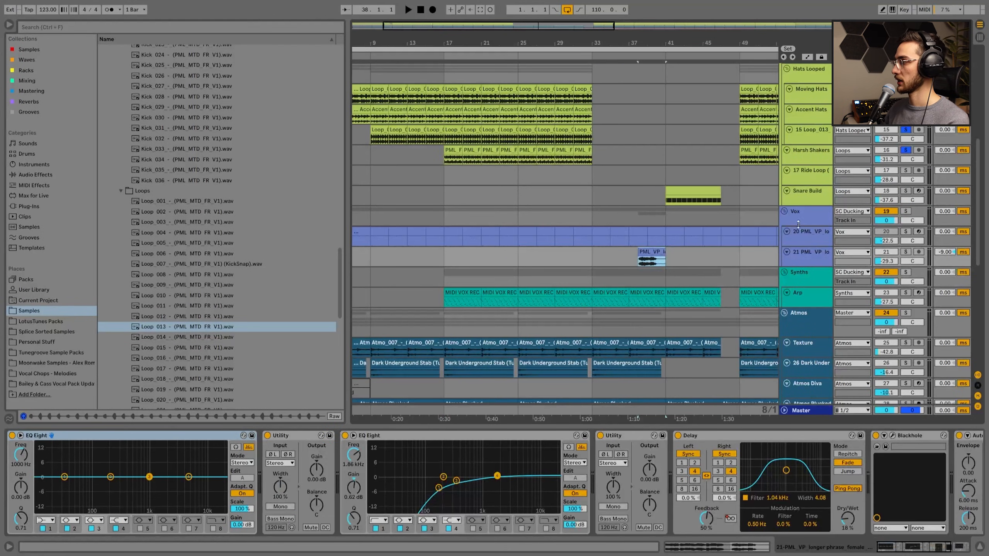
scroll(446, 98, "down", 3)
scroll(446, 98, "up", 3)
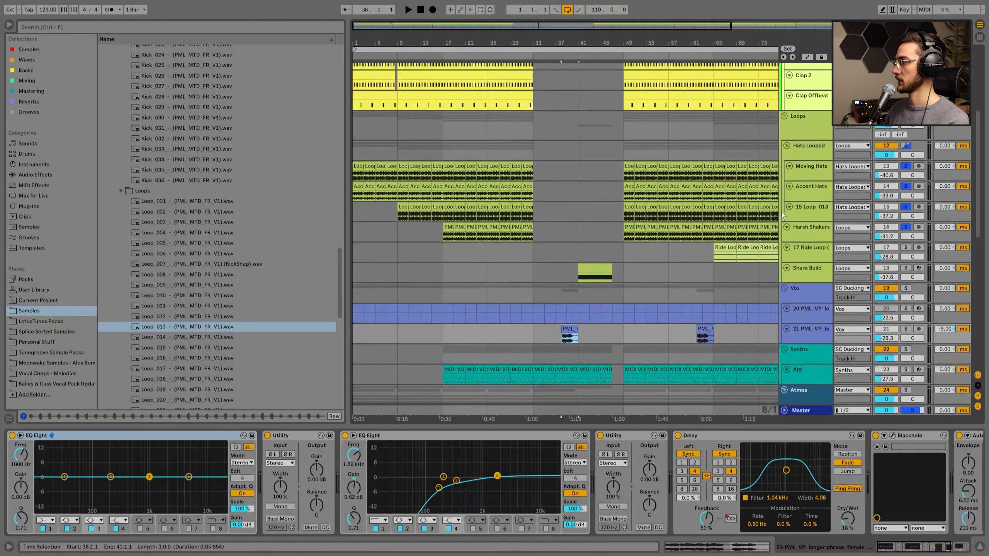
left_click(806, 123)
scroll(848, 225, "up", 3)
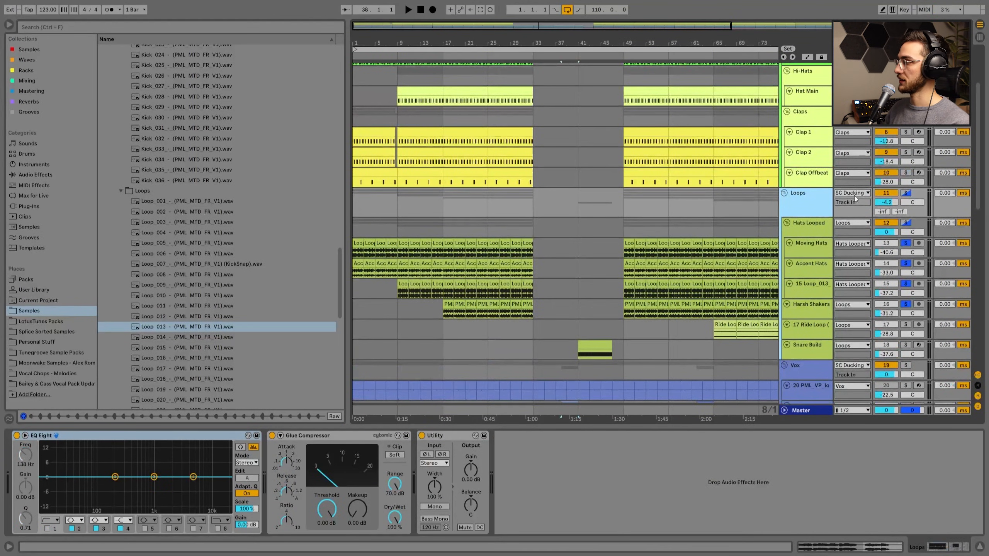
scroll(819, 233, "up", 2)
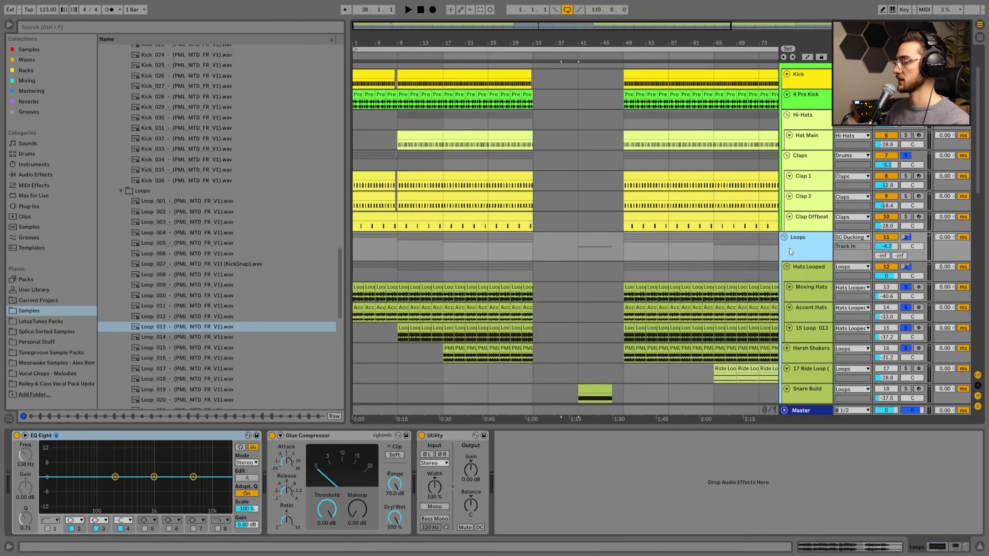
Switch the Loops group's output routing to Master and return it to SC Ducking
left_click(850, 237)
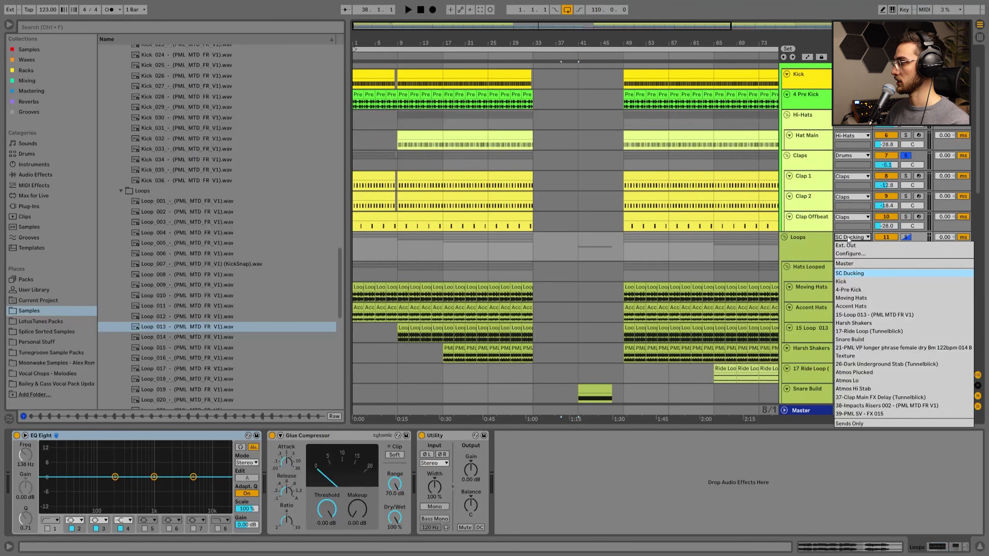
left_click(848, 264)
left_click(812, 251)
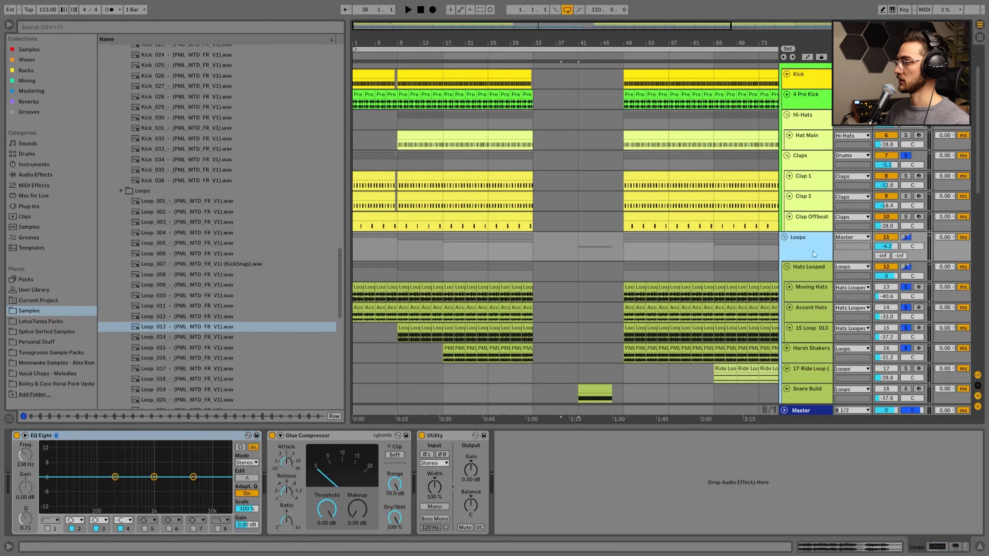
left_click(853, 238)
left_click(792, 251)
left_click(853, 237)
left_click(848, 275)
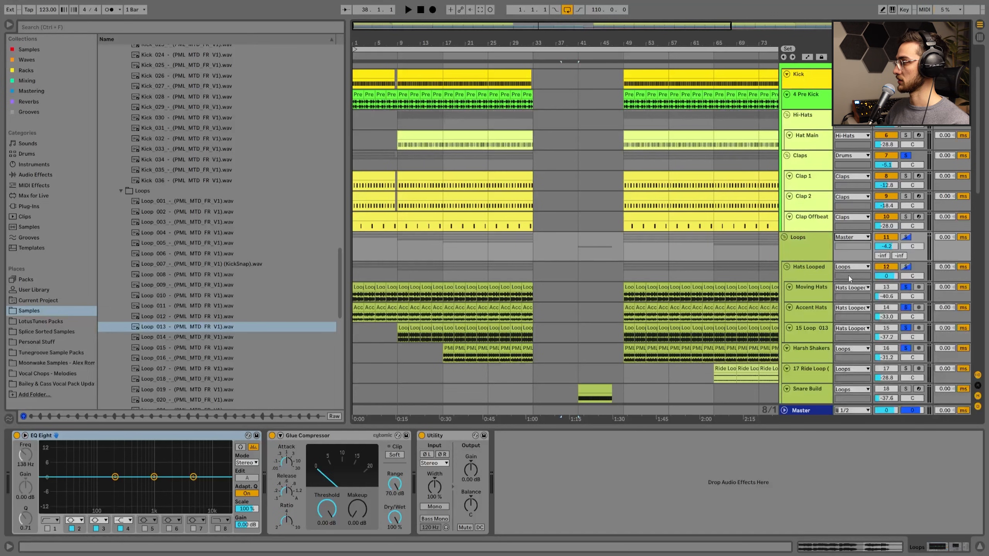
Inspect the SC Ducking track's compressor and play the soloed Kick track briefly from bar 49
scroll(768, 269, "up", 2)
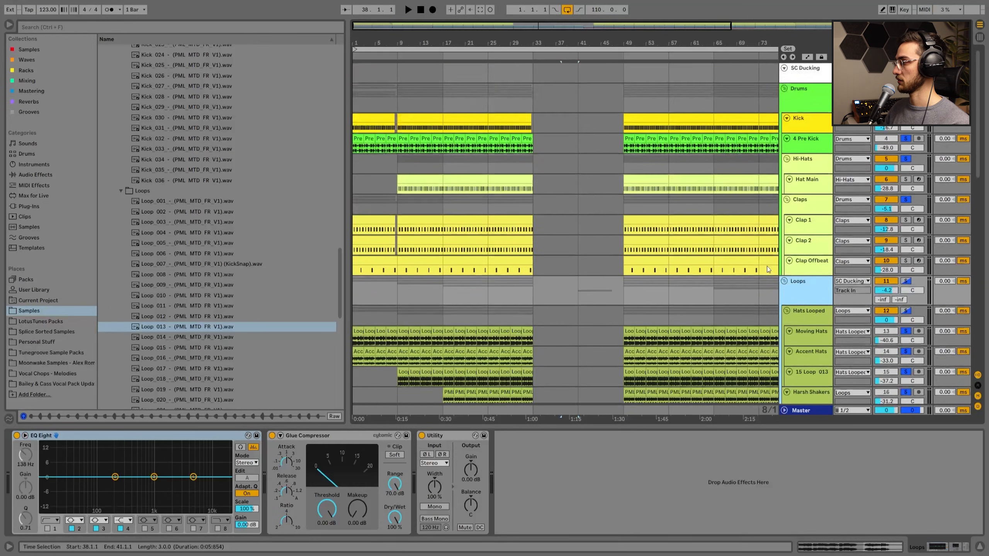
left_click(806, 82)
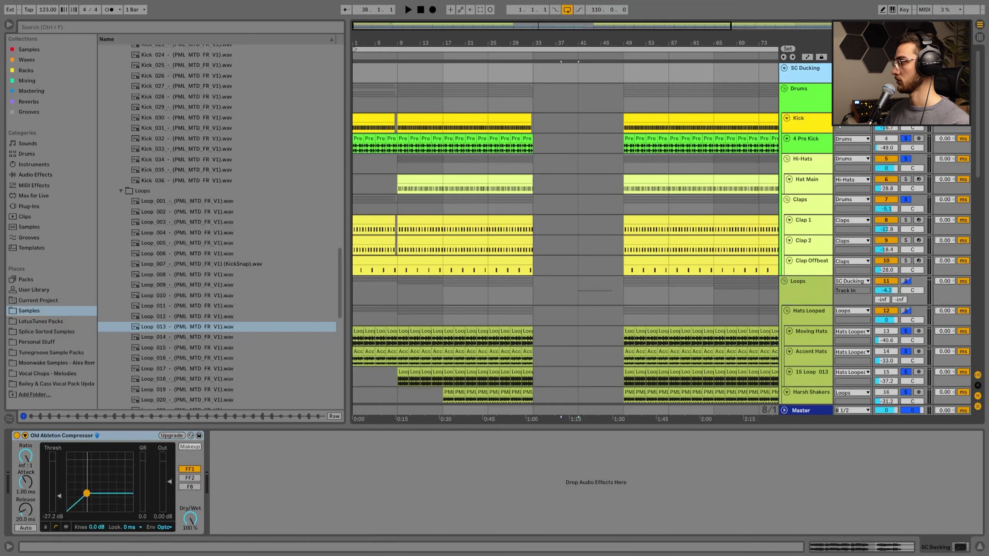
left_click(815, 128)
left_click(906, 119)
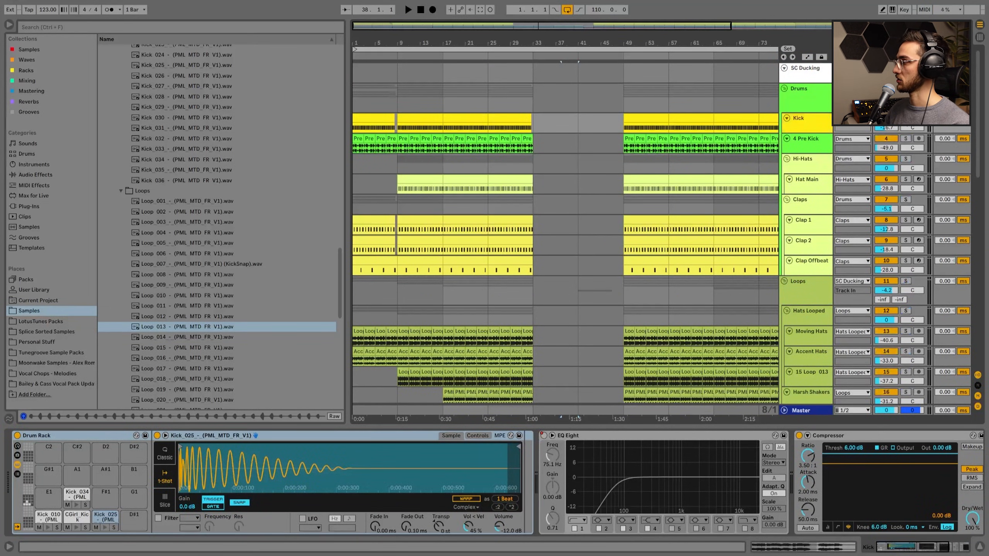
left_click(640, 118)
key("space")
key("space")
left_click(819, 75)
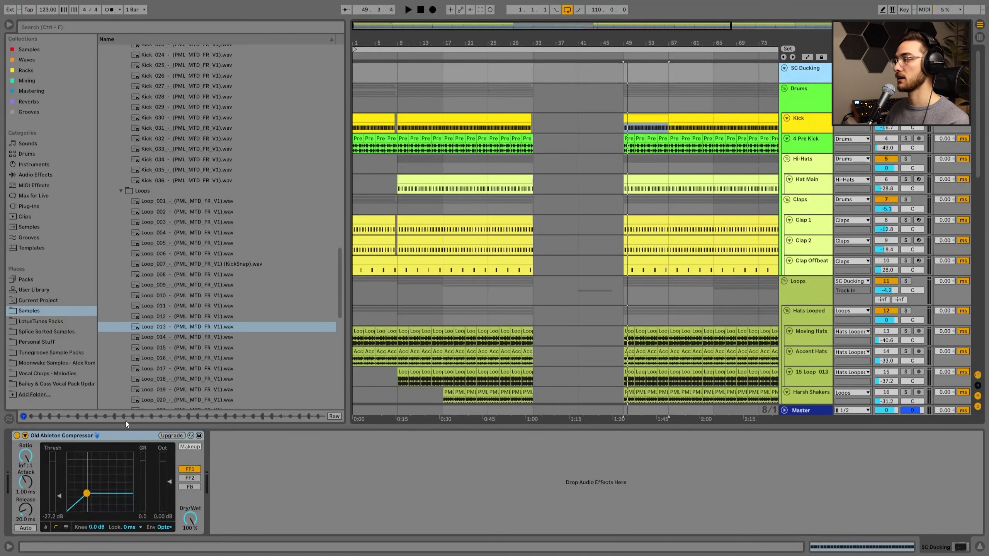
Enlarge the arrangement overview and set the playback position to bar 9 on the Drums group
left_click_drag(588, 31, 588, 76)
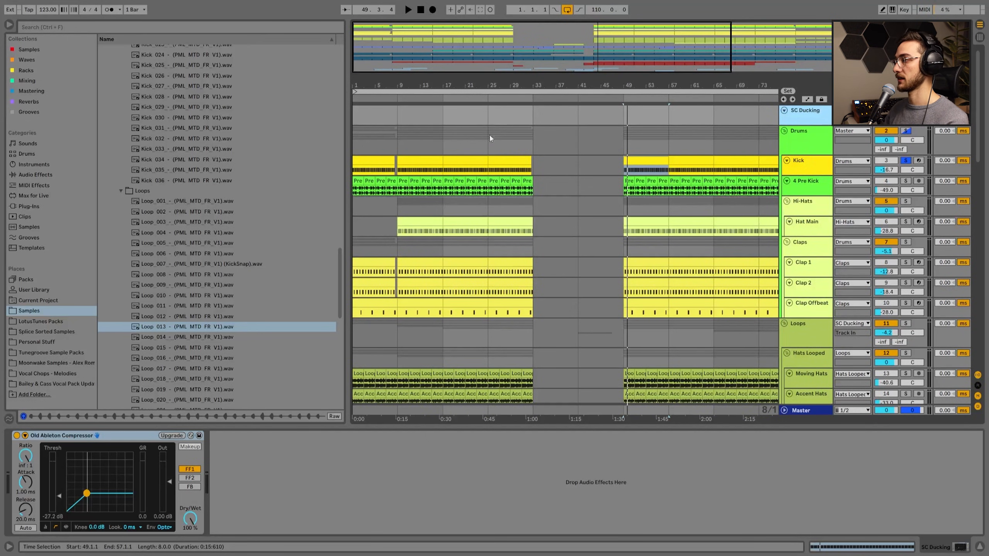
left_click(405, 136)
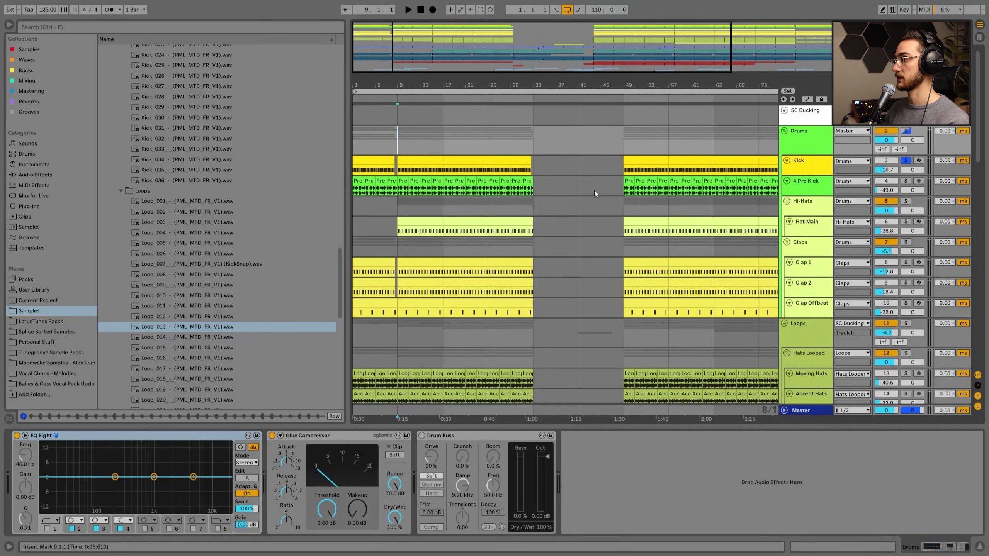
Solo the Drums and Loops groups and play them from bar 9 with the SC Ducking compressor on view
left_click(907, 134)
left_click(905, 324, "ctrl")
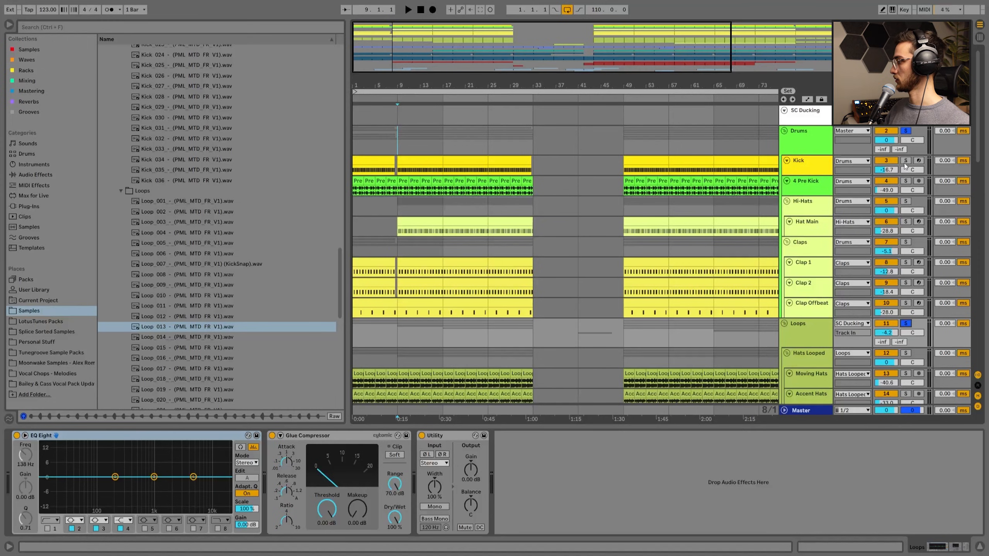
left_click(810, 341)
left_click(806, 115)
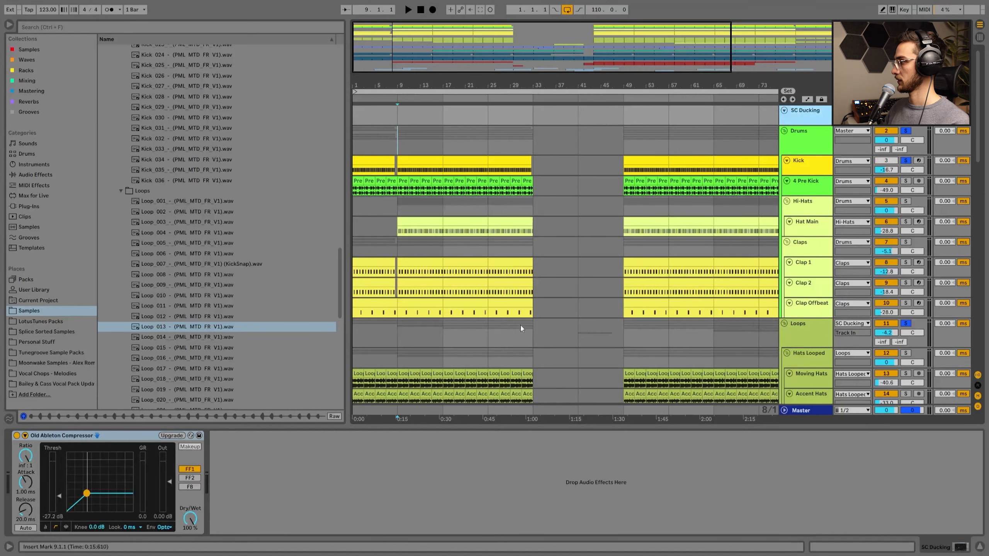
key("space")
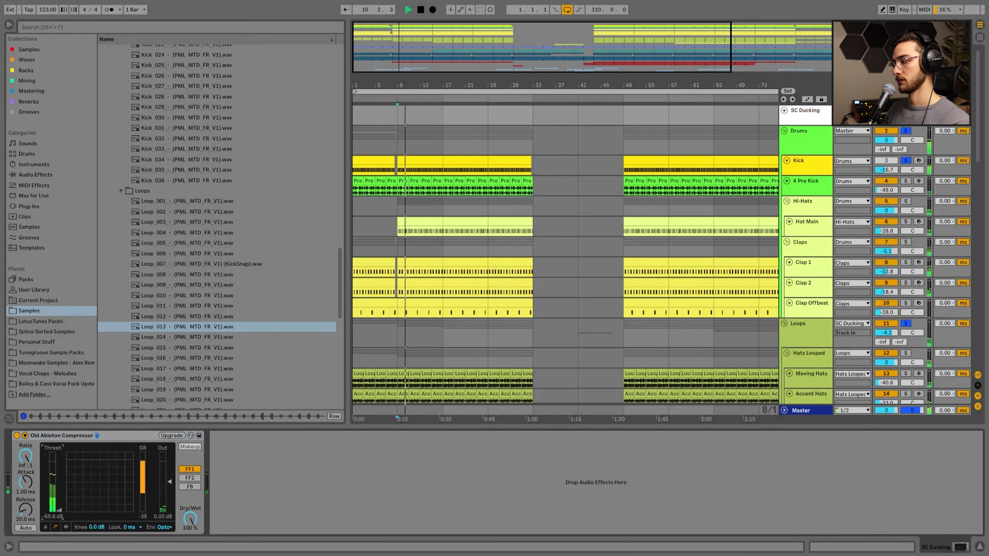
Try a threshold of about -35.3 dB on the SC Ducking compressor and expand its sidechain settings
left_click_drag(59, 509, 59, 500)
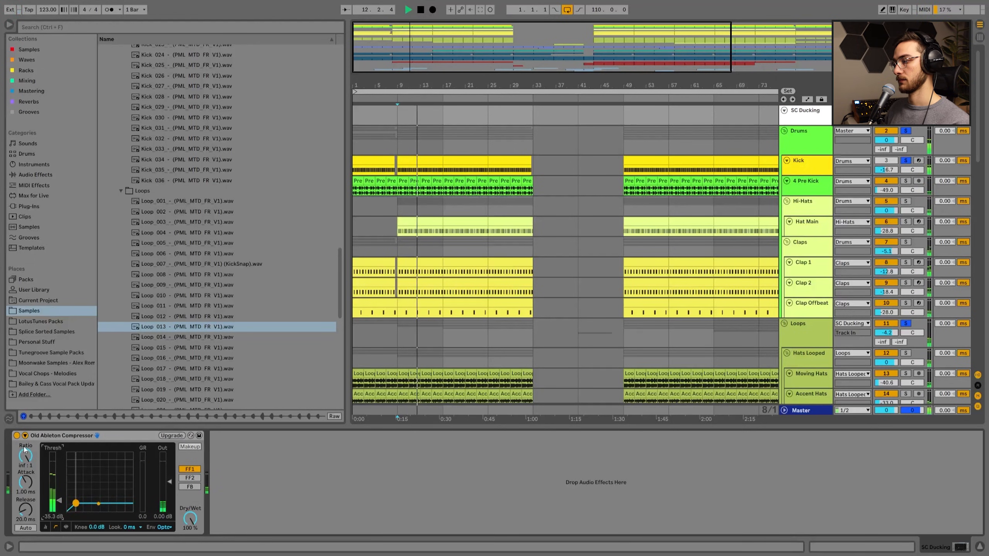
left_click(26, 436)
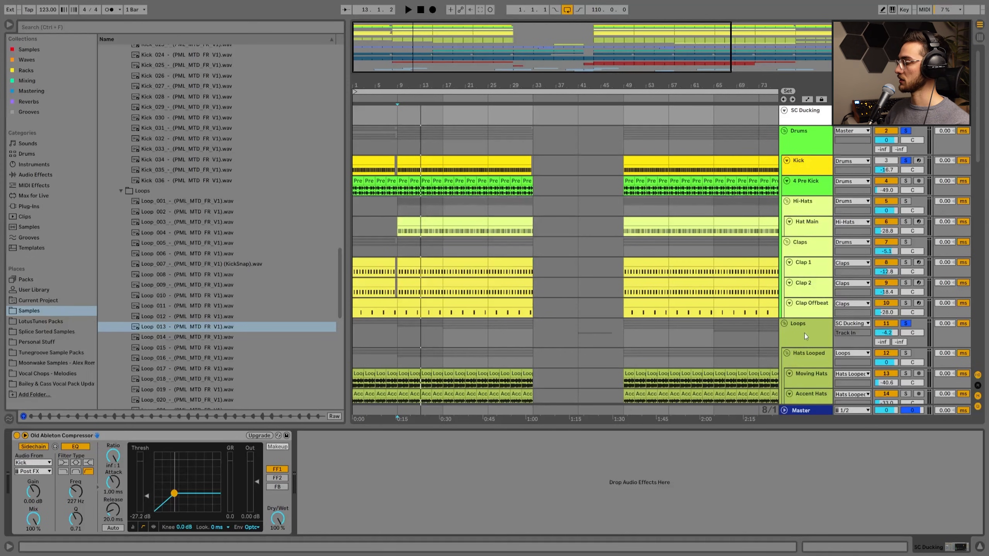
Check the Loops group's output routing and return to the SC Ducking track's compressor
left_click(804, 333)
scroll(769, 288, "down", 3)
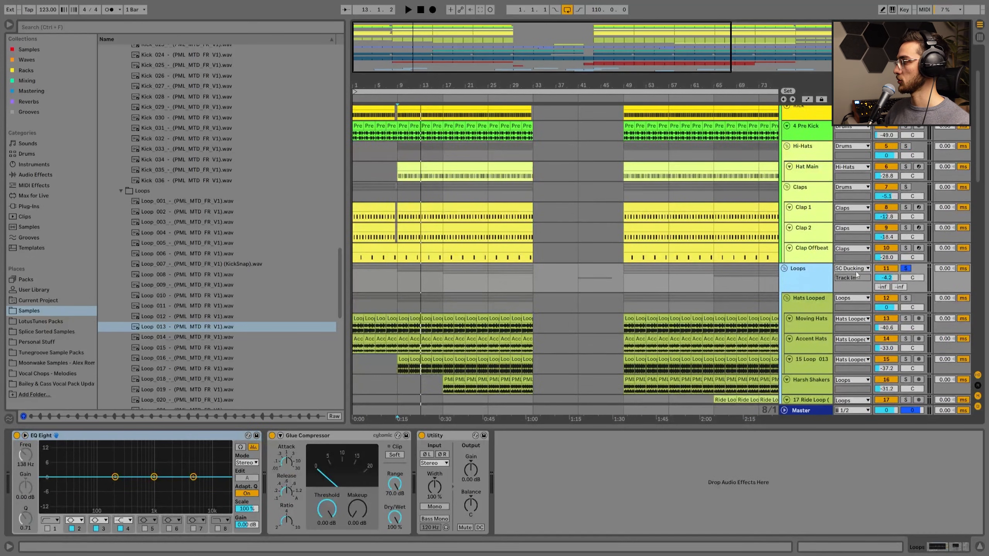
scroll(798, 304, "up", 3)
left_click(802, 121)
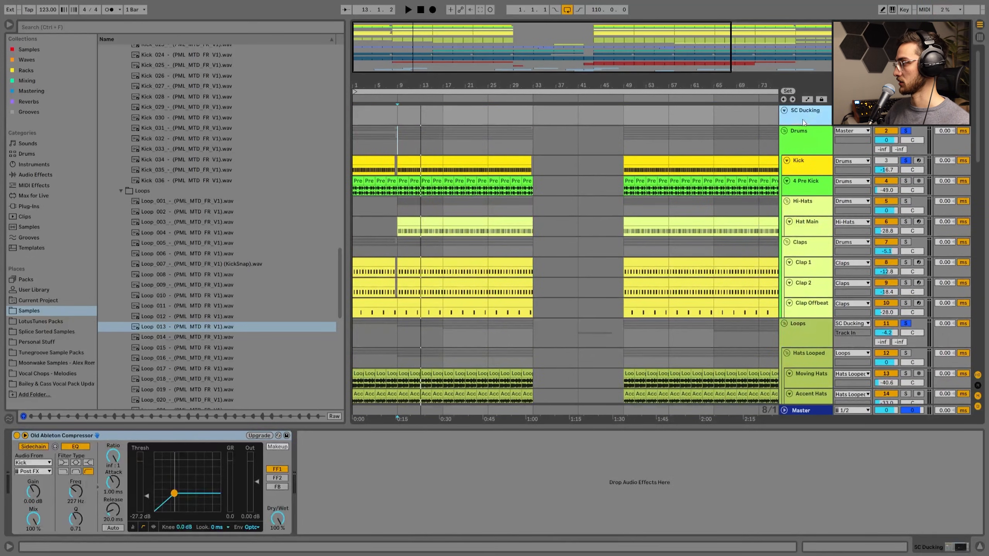
Examine the SC Ducking compressor's threshold and ratio settings
left_click_drag(798, 125, 796, 181)
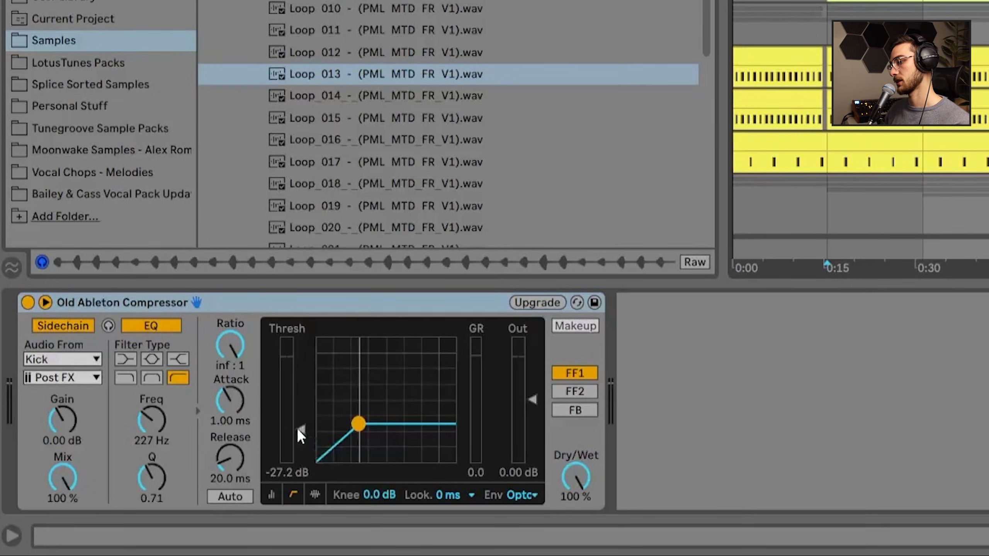
mouse_move(296, 427)
left_mouse_down()
mouse_move(297, 399)
mouse_move(296, 444)
mouse_move(297, 428)
left_mouse_up()
mouse_move(246, 368)
left_mouse_down()
mouse_move(245, 391)
mouse_move(246, 380)
left_mouse_up()
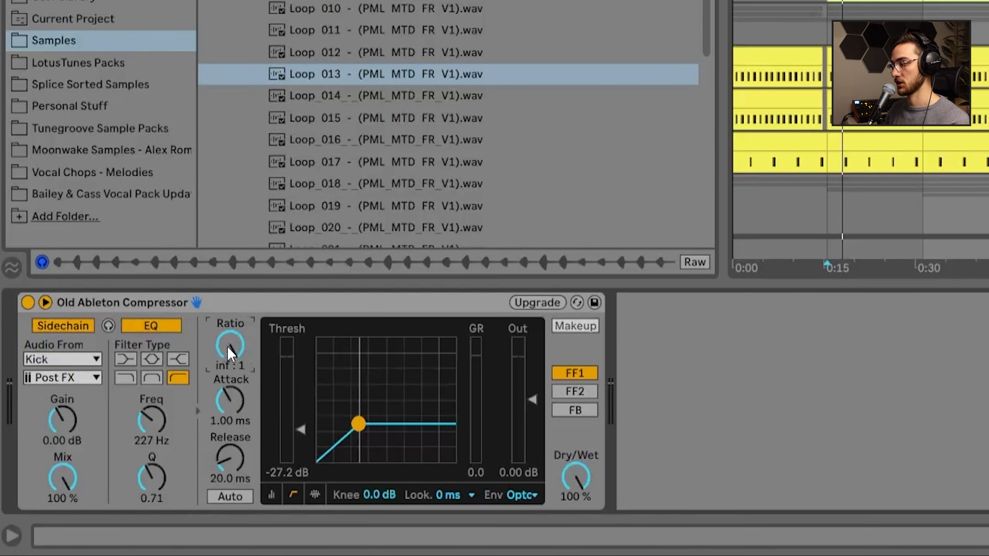
Play the soloed groups from bar 9 and try a ratio of about 3.23:1 on the SC Ducking compressor, returning it to inf:1
key("space")
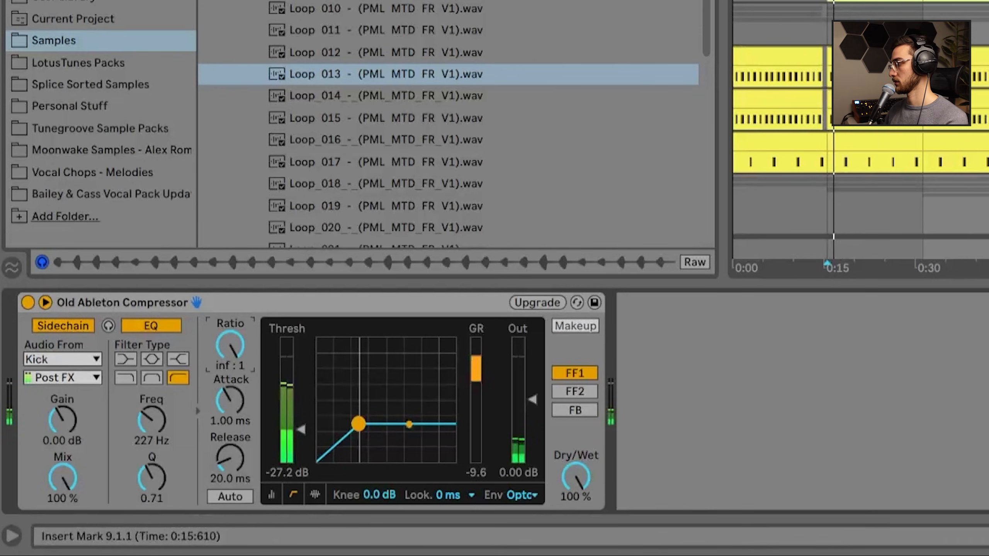
scroll(860, 175, "down", 3)
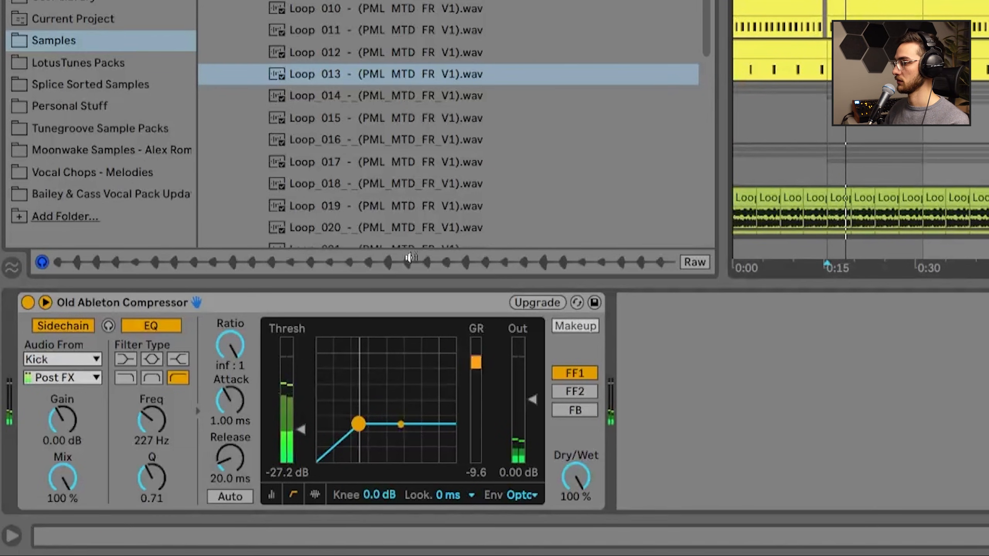
key("space")
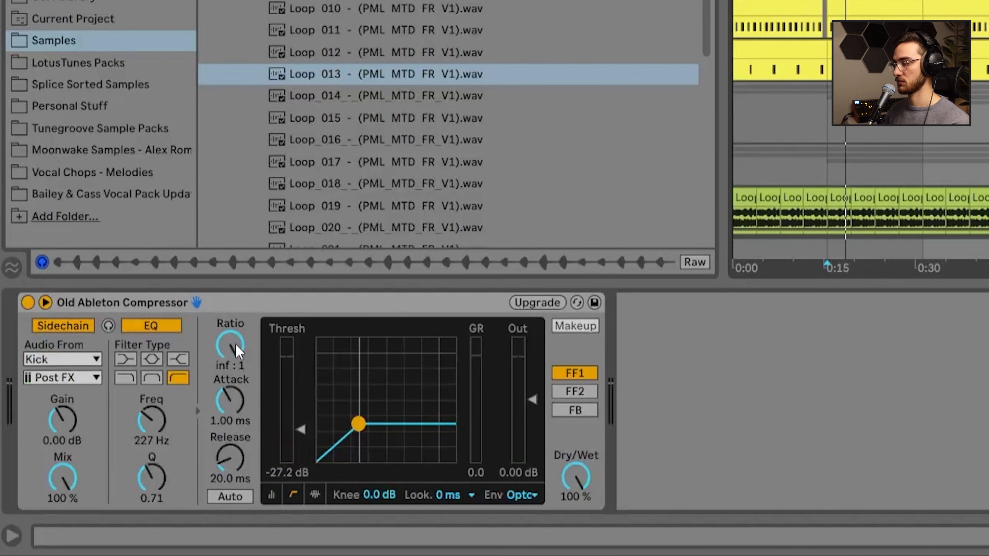
left_click_drag(235, 342, 235, 362)
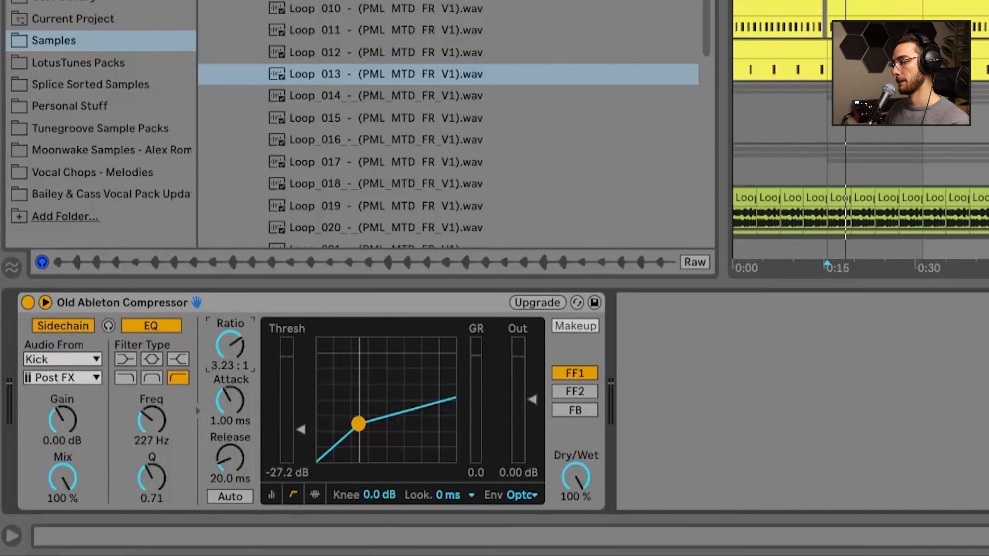
left_click_drag(235, 346, 235, 342)
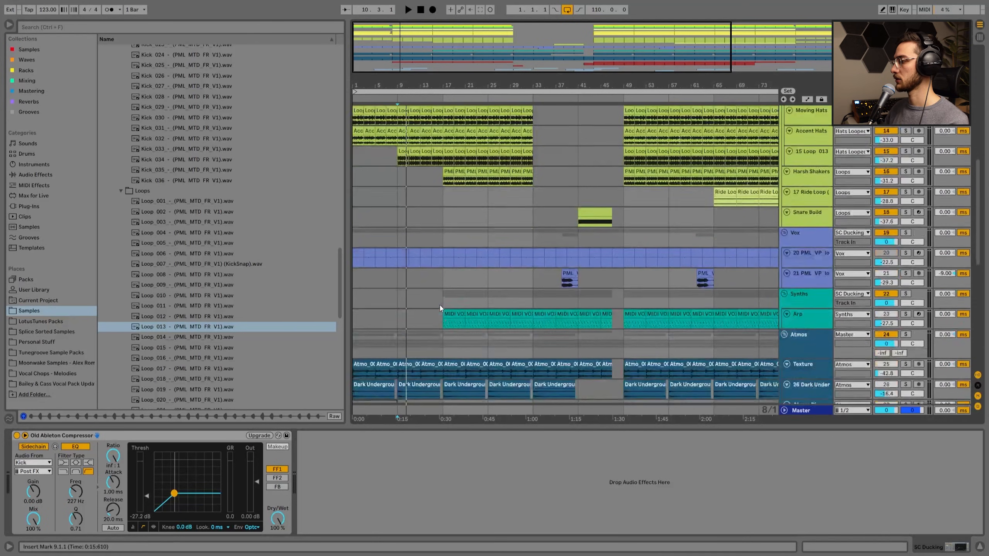
Solo the Atmos group and play it from bar 1
scroll(393, 309, "down", 3)
left_click(398, 259)
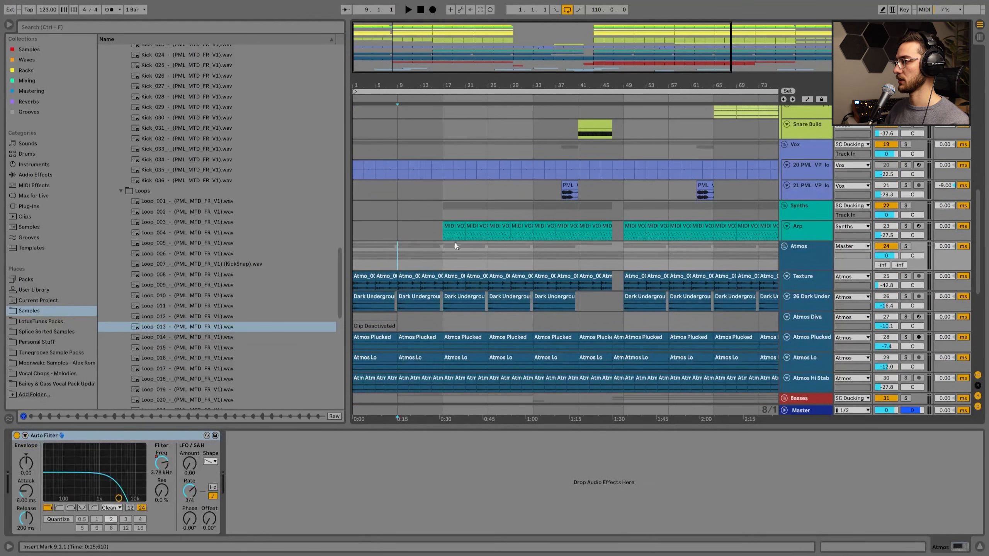
scroll(395, 284, "down", 3)
left_click(433, 260)
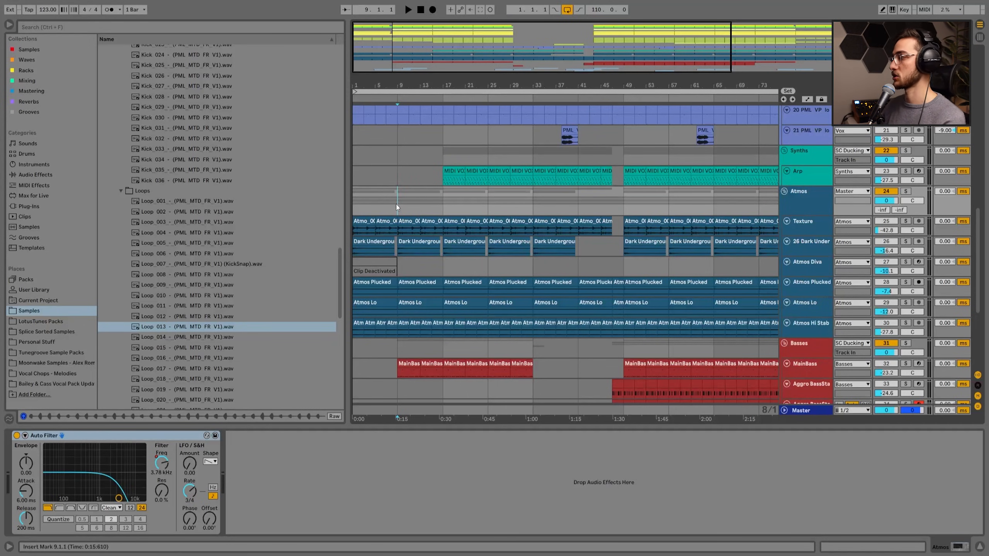
left_click(808, 192)
left_click(908, 191)
left_click(359, 204)
key("space")
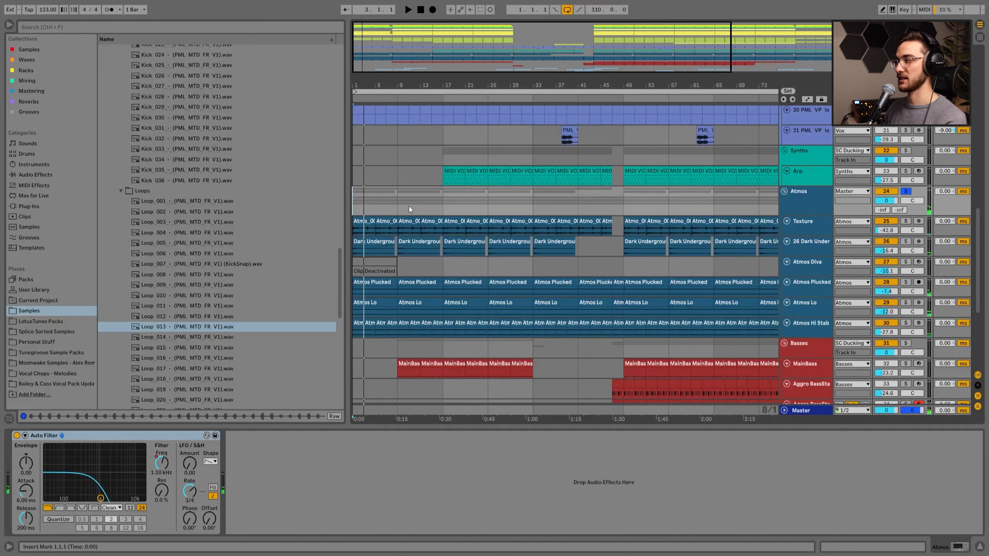
Play the soloed Atmos group from bar 17 and bring up its Auto Filter for inspection
scroll(409, 205, "up", 5)
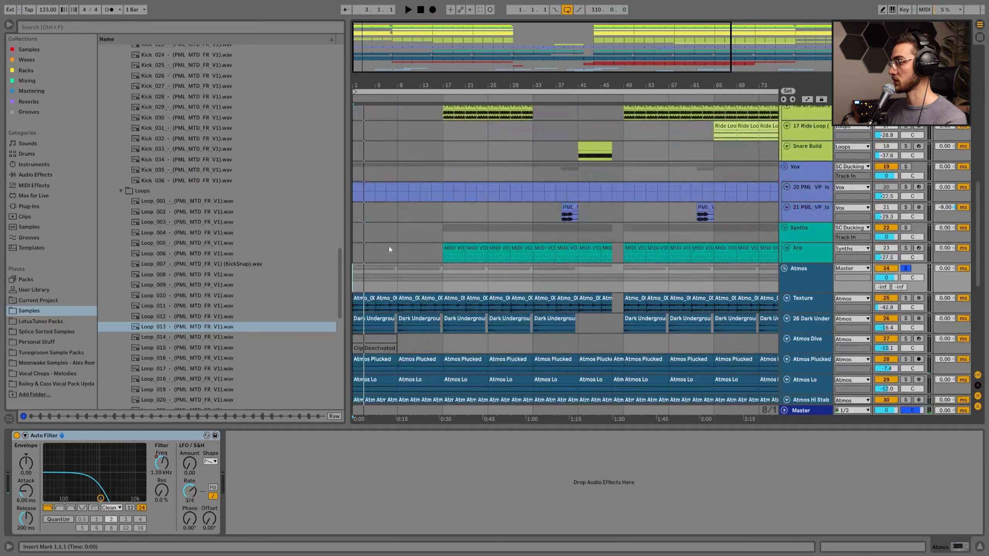
scroll(433, 291, "up", 12)
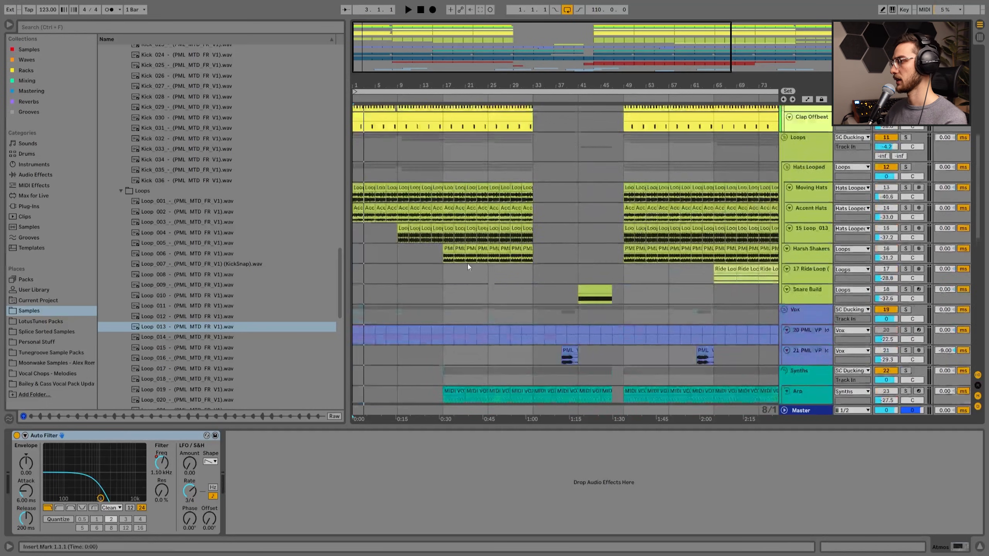
left_click(442, 185)
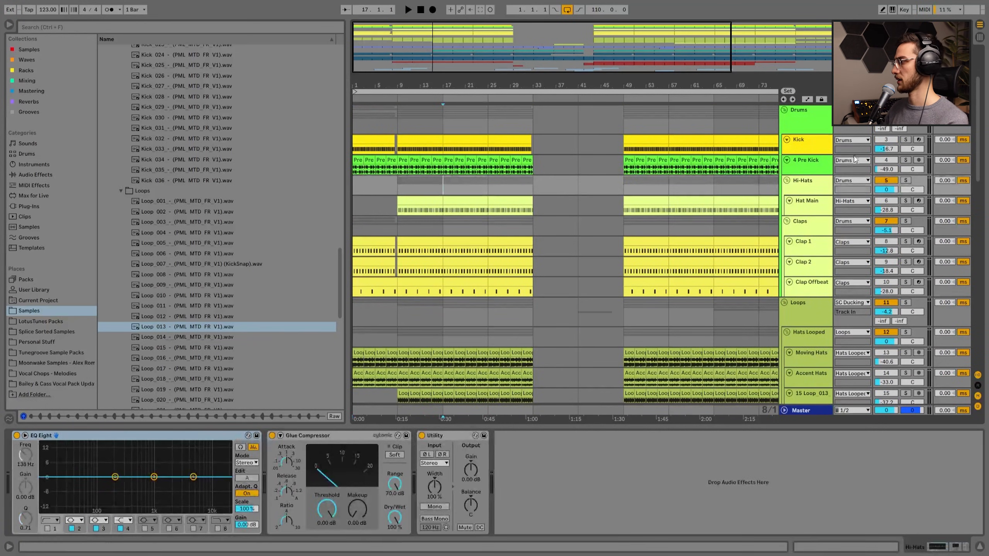
key("space")
scroll(506, 268, "down", 12)
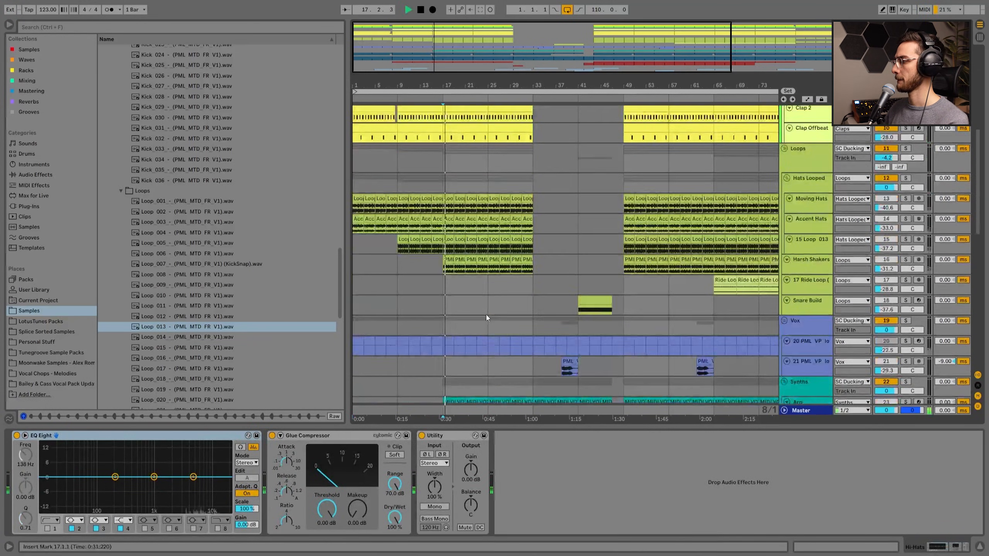
scroll(505, 312, "down", 13)
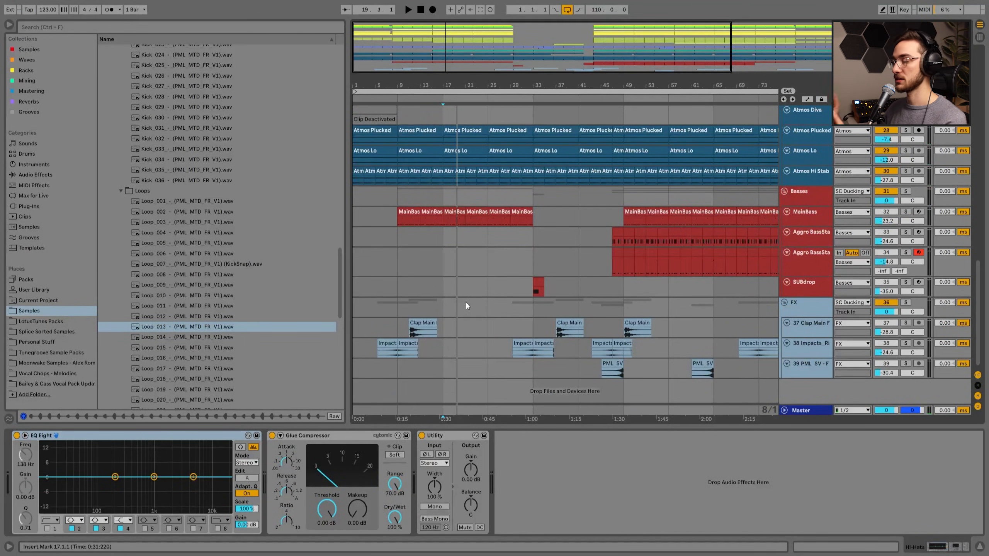
scroll(466, 303, "up", 2)
scroll(473, 318, "up", 5)
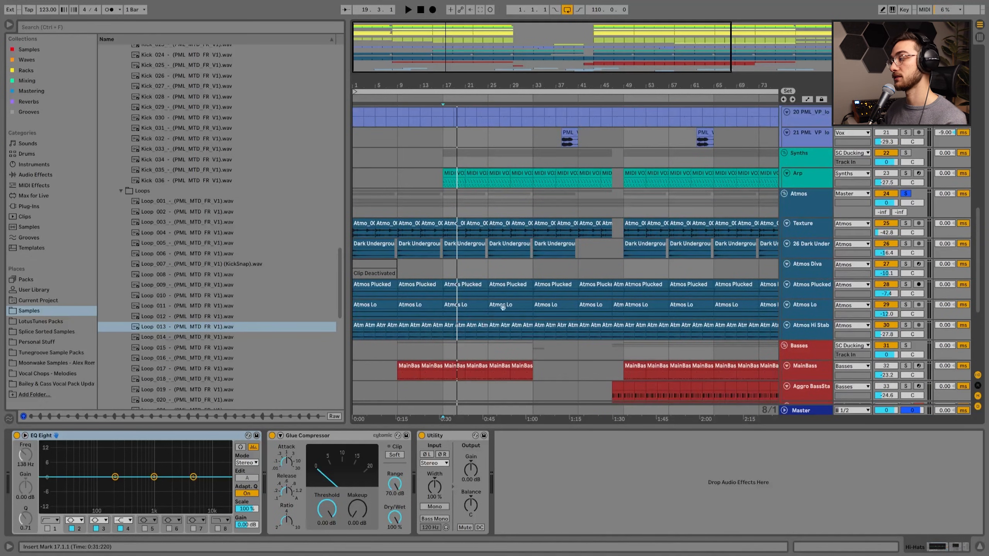
left_click(803, 205)
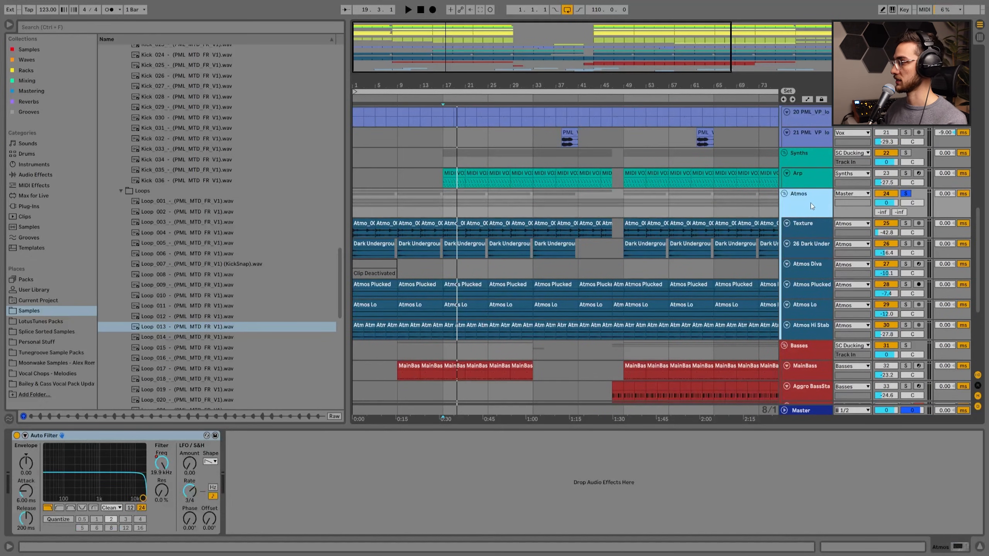
scroll(794, 256, "up", 1)
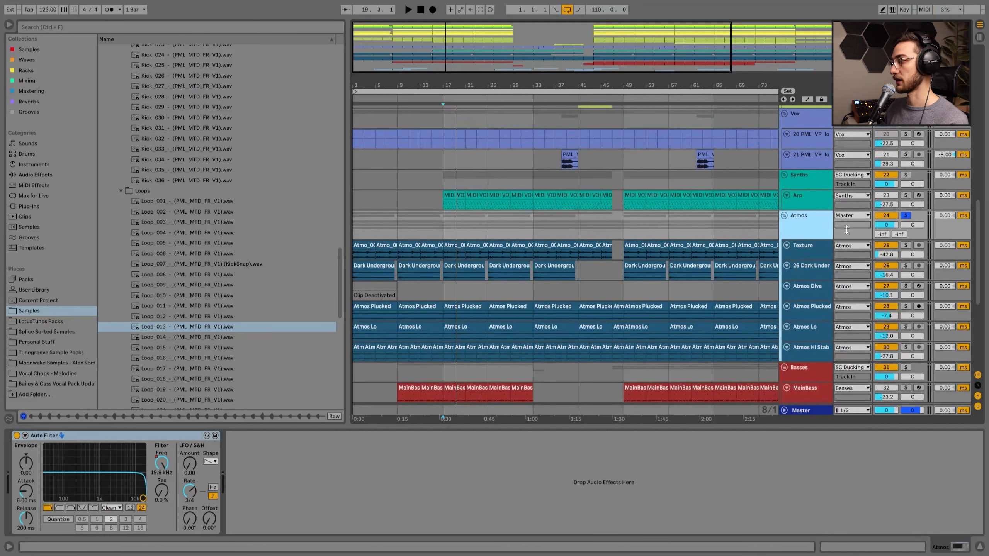
scroll(836, 222, "down", 1)
Solo the Texture track, increase its track height and play it from bar 1
left_click(903, 236)
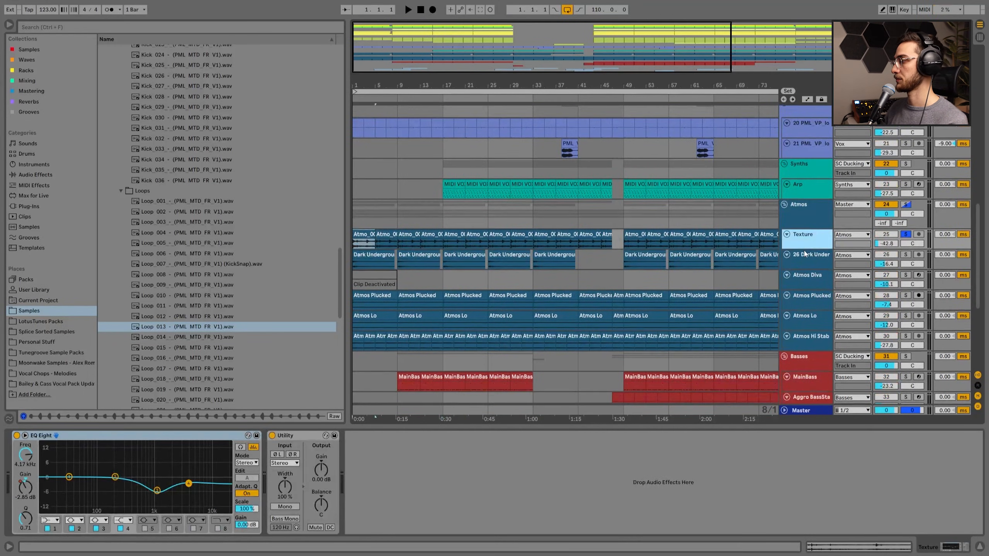
left_click_drag(805, 248, 805, 266)
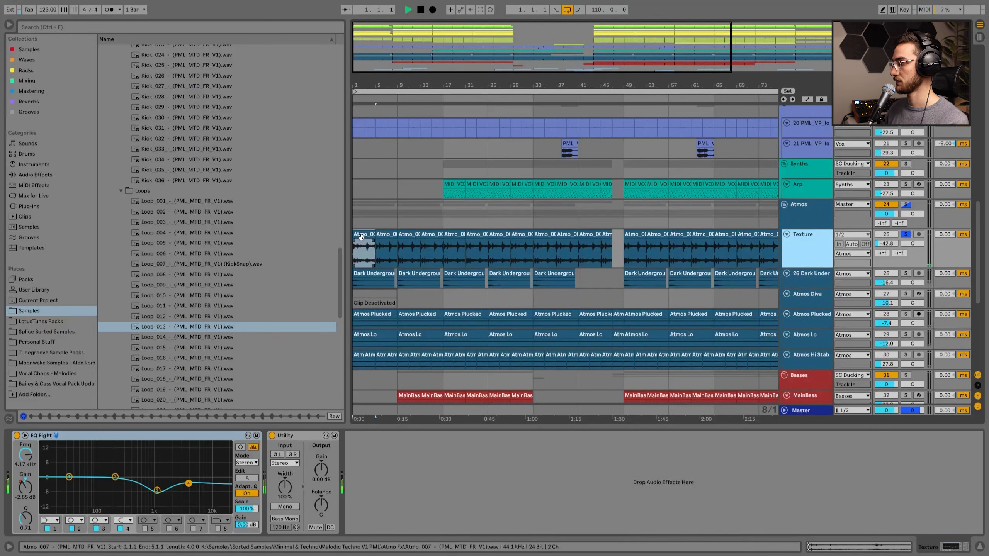
key("space")
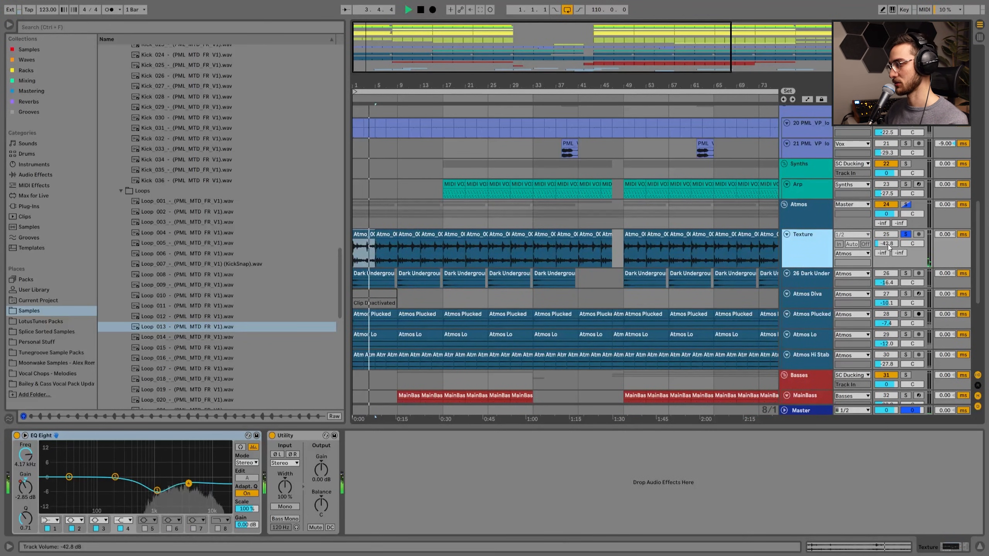
Try a Texture track volume of about -13.0 dB during playback and restore it to -42.8 dB
left_click_drag(888, 244, 887, 217)
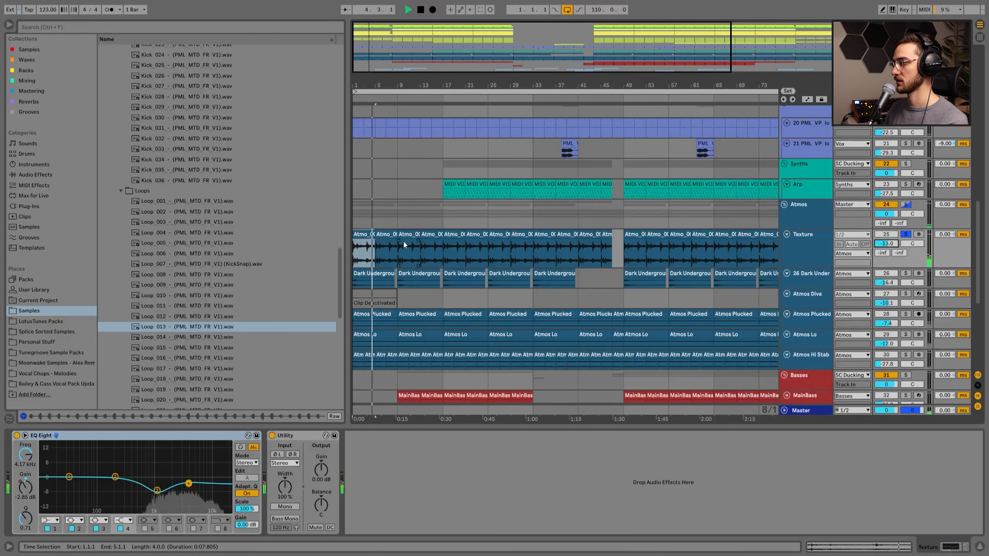
left_click(417, 248)
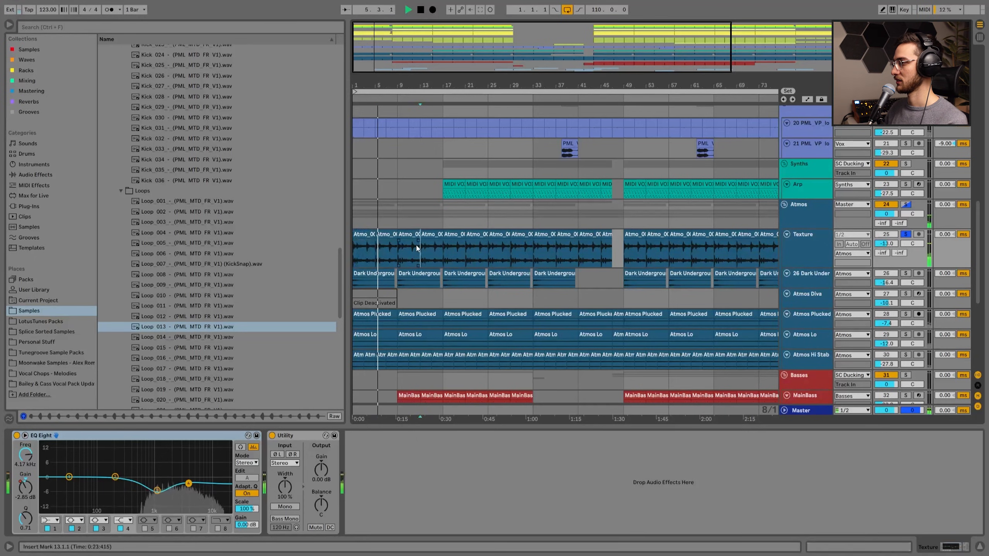
left_click(391, 234)
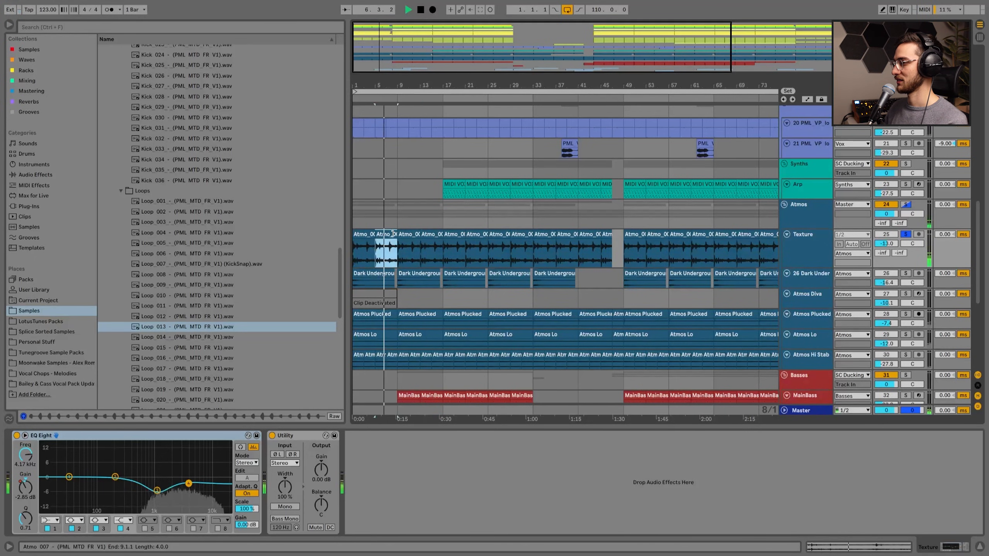
left_click(814, 215)
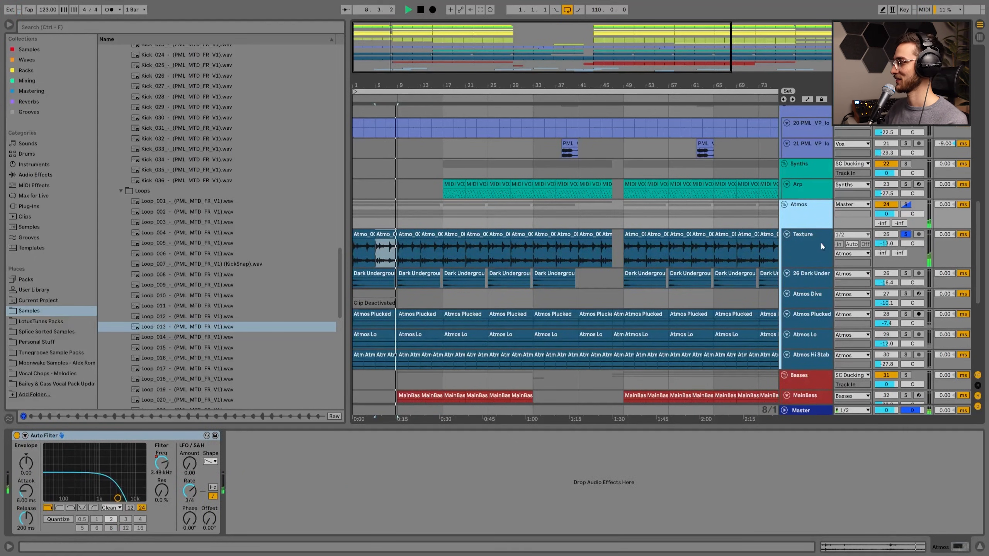
left_click(810, 245)
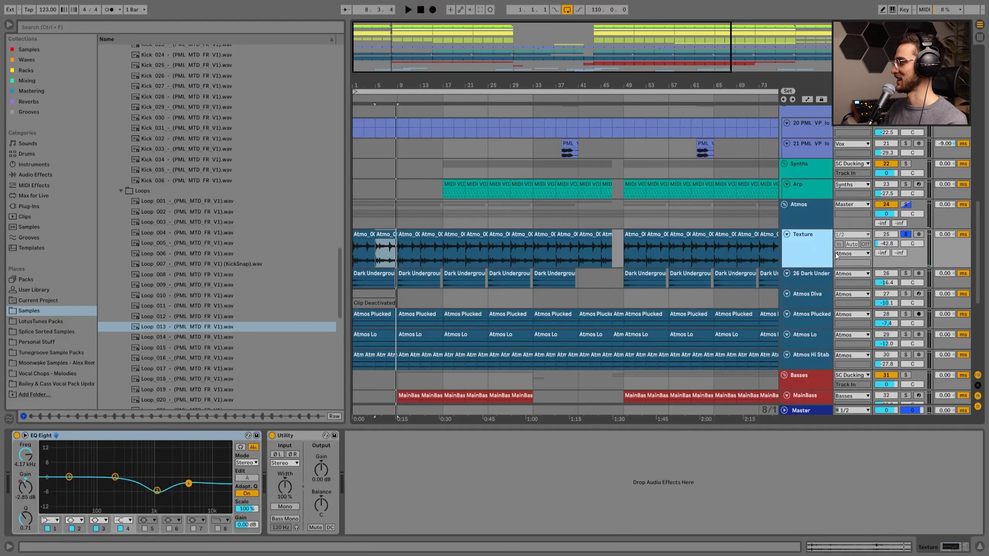
Examine the repeated Atmo_007 clips on the Texture track and select the Melodic Techno V1 PML folder among the samples
left_click(393, 234)
left_click(402, 232)
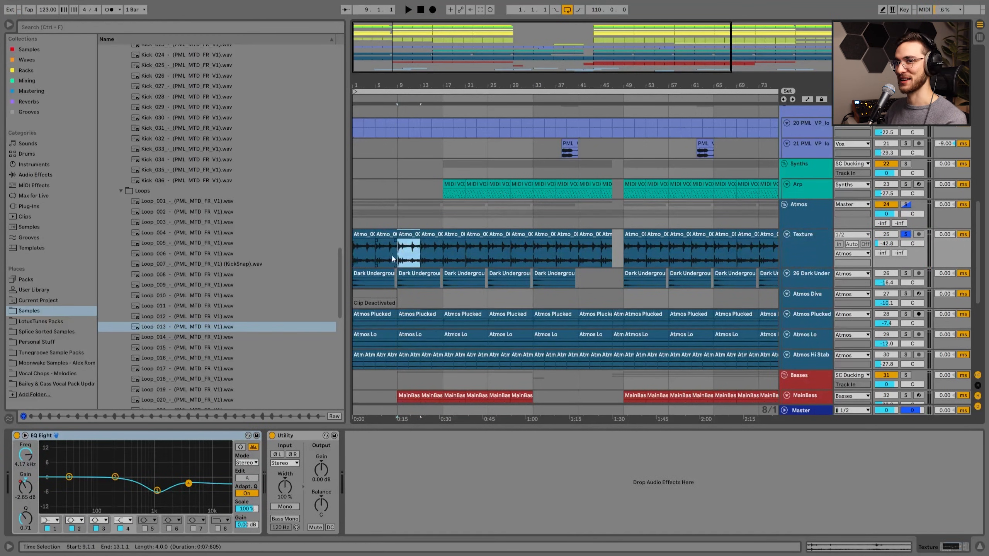
left_click(367, 234)
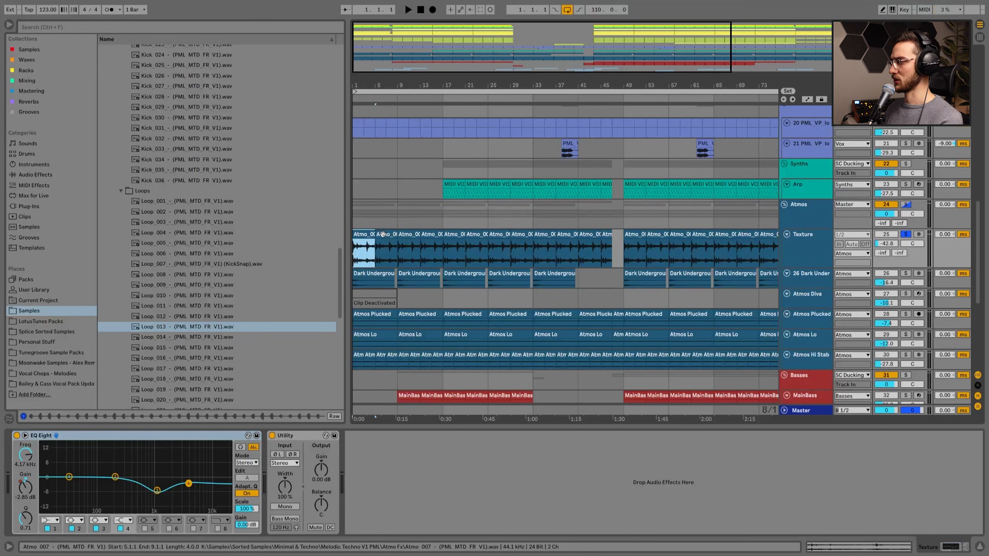
left_click(411, 235)
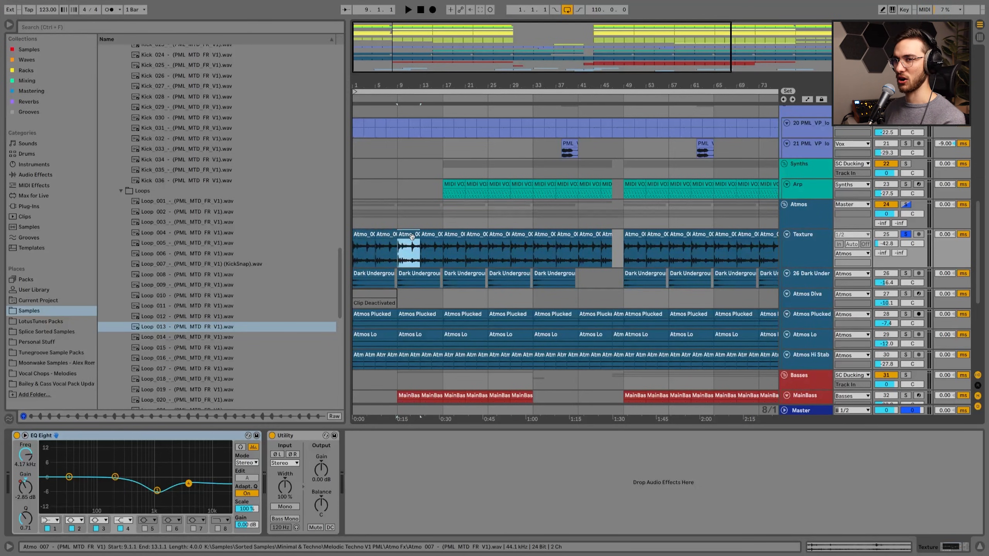
left_click(855, 267)
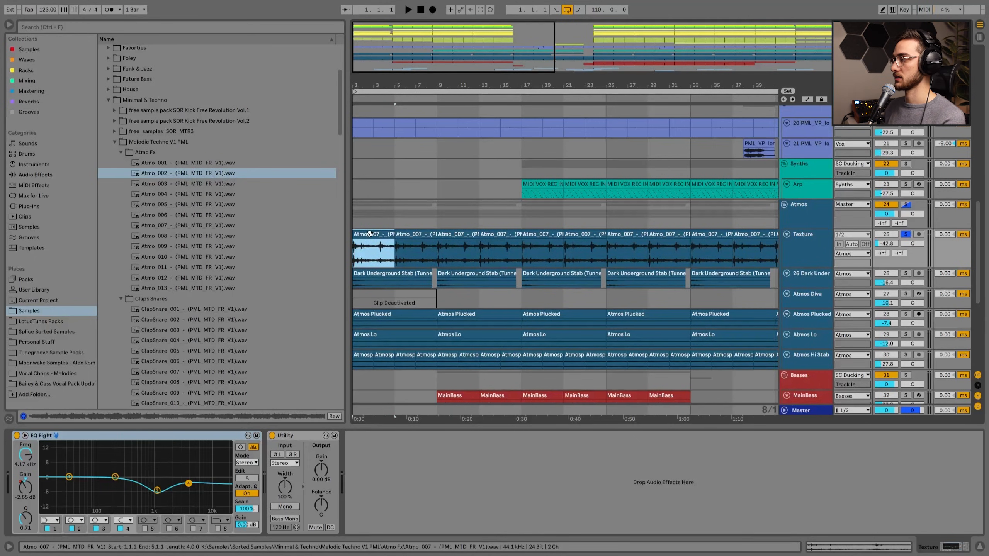
left_click_drag(387, 79, 387, 45)
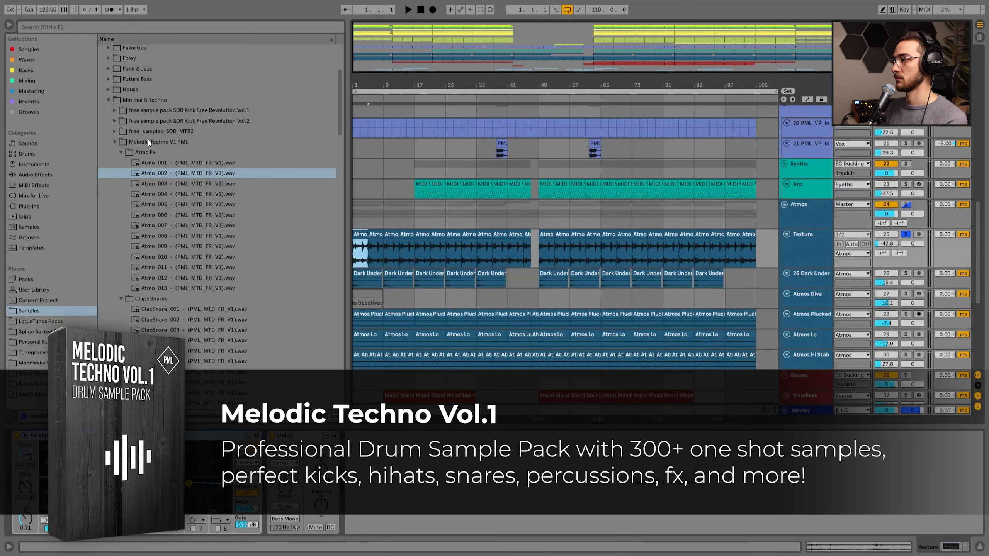
left_click(150, 142)
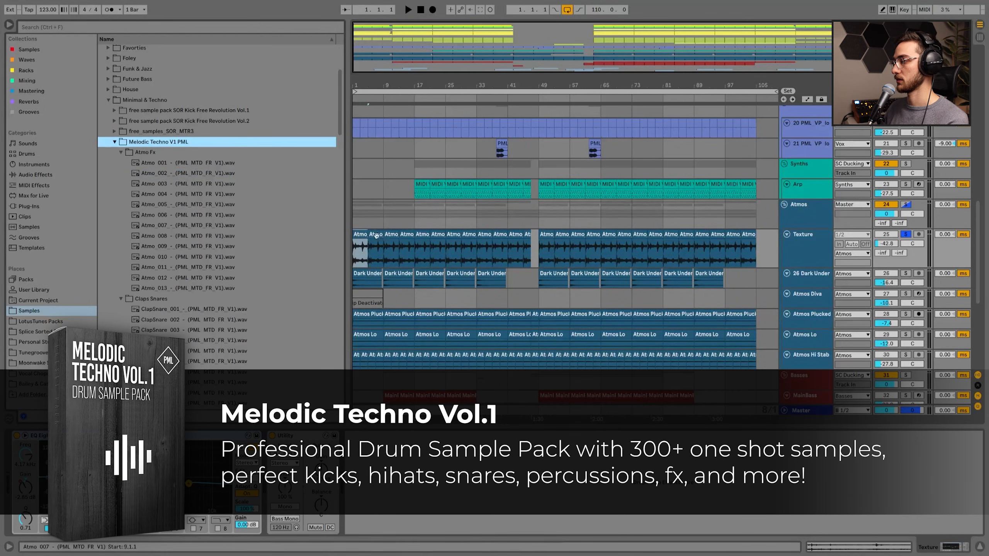
left_click_drag(362, 81, 362, 64)
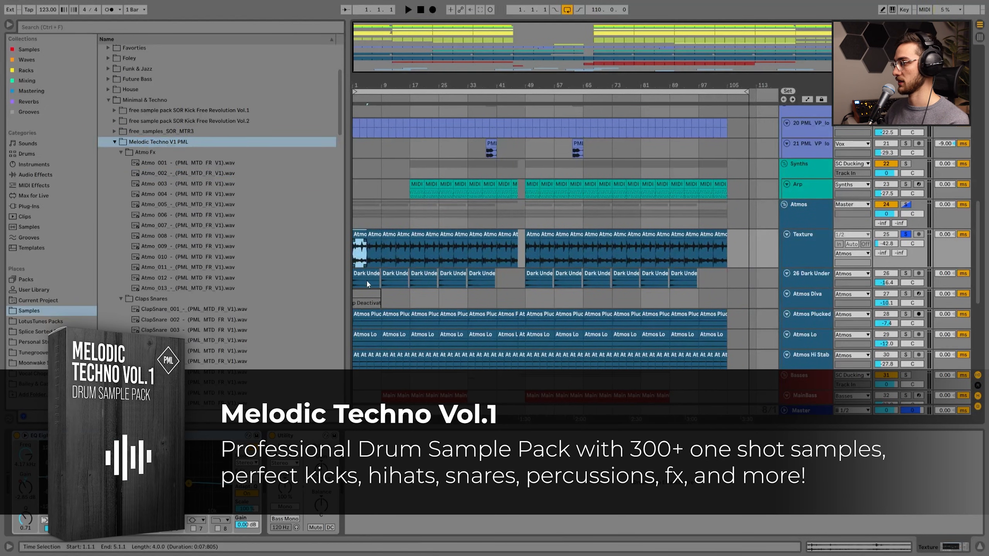
Solo the Dark Underground Stab track alongside Texture and play from bar 1
scroll(368, 283, "down", 2)
left_click(363, 238)
left_click(369, 229)
key("space")
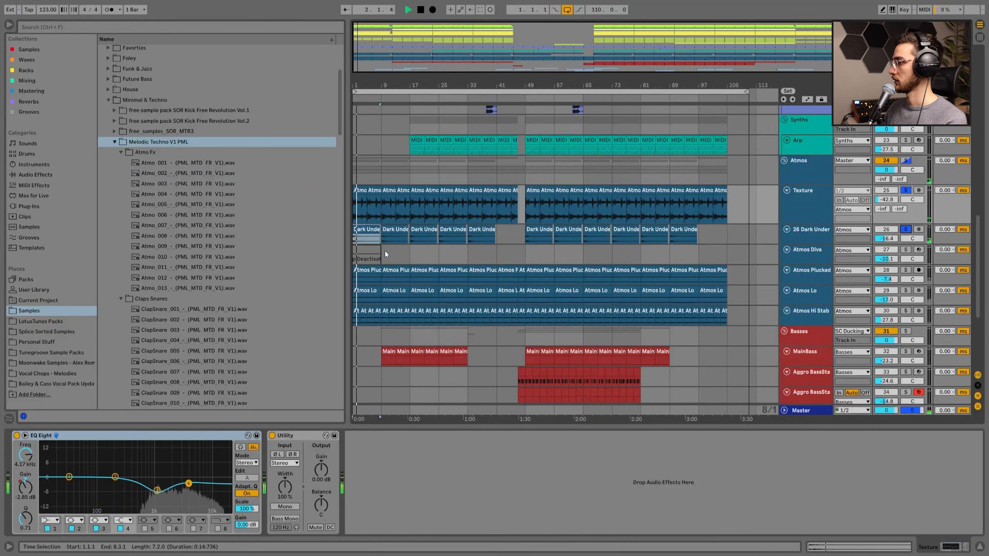
Stop playback and inspect the Dark Underground Stab clips at bars 1 and 9 with the track's EQ Eight on view
left_click(395, 231)
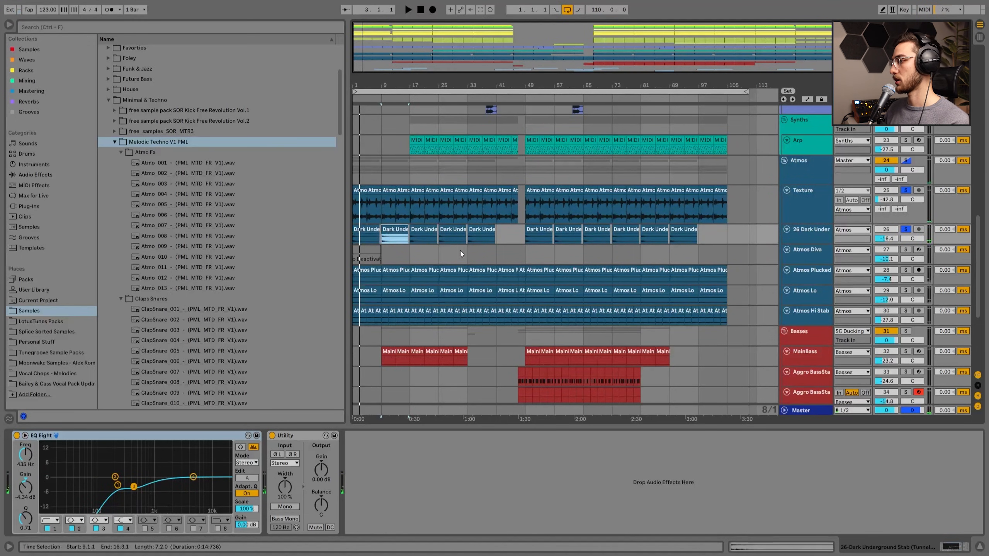
right_click(460, 252)
left_click(393, 257)
left_click(369, 229)
scroll(483, 297, "up", 2)
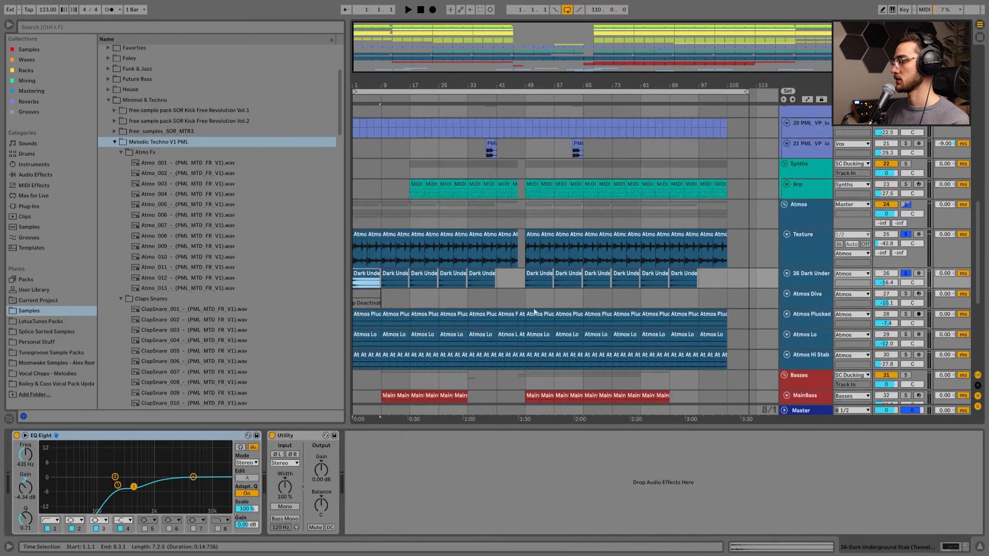
left_click(363, 279)
left_click_drag(357, 84, 358, 114)
left_click(444, 274)
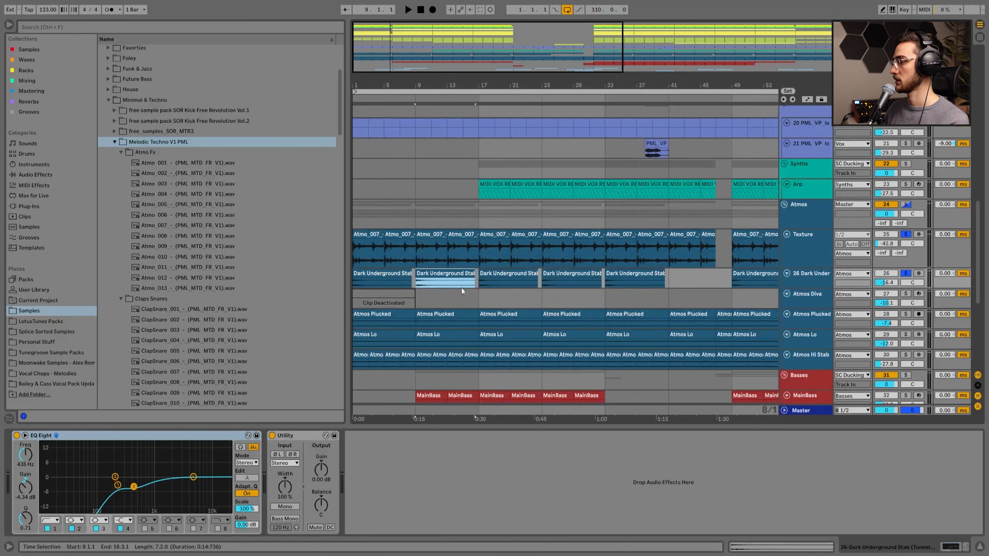
Enlarge the Dark Underground Stab track and select its clip at bar 1
left_click(811, 278)
left_click_drag(811, 288, 811, 316)
left_click(390, 275)
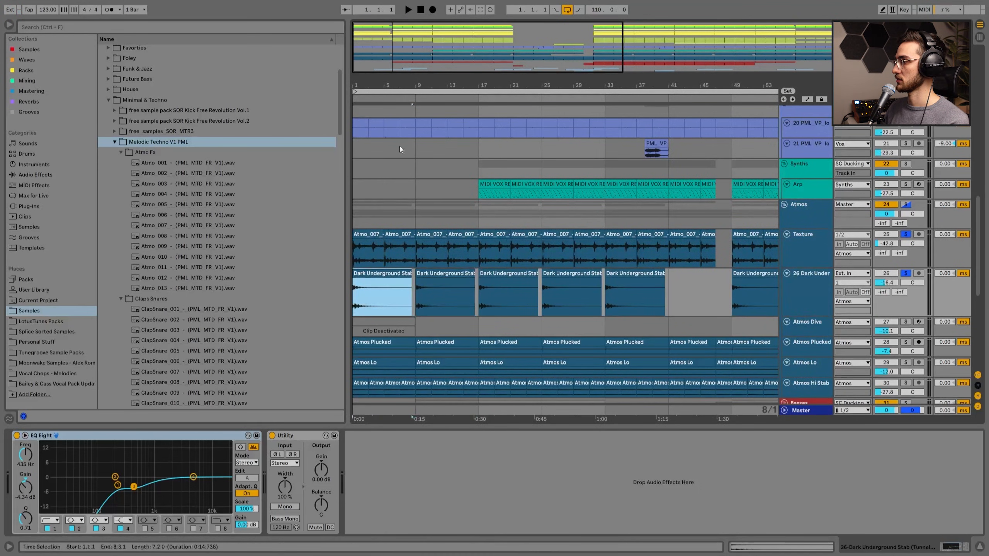
left_click_drag(392, 81, 391, 52)
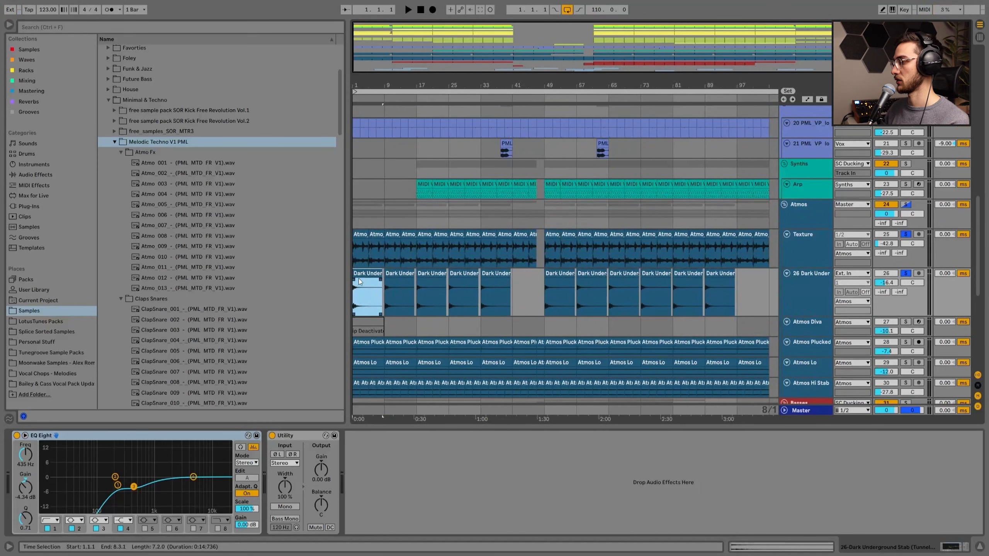
Solo only the Dark Underground Stab track and listen to its clips at bars 1, 9 and 17
left_click(905, 273)
key("space")
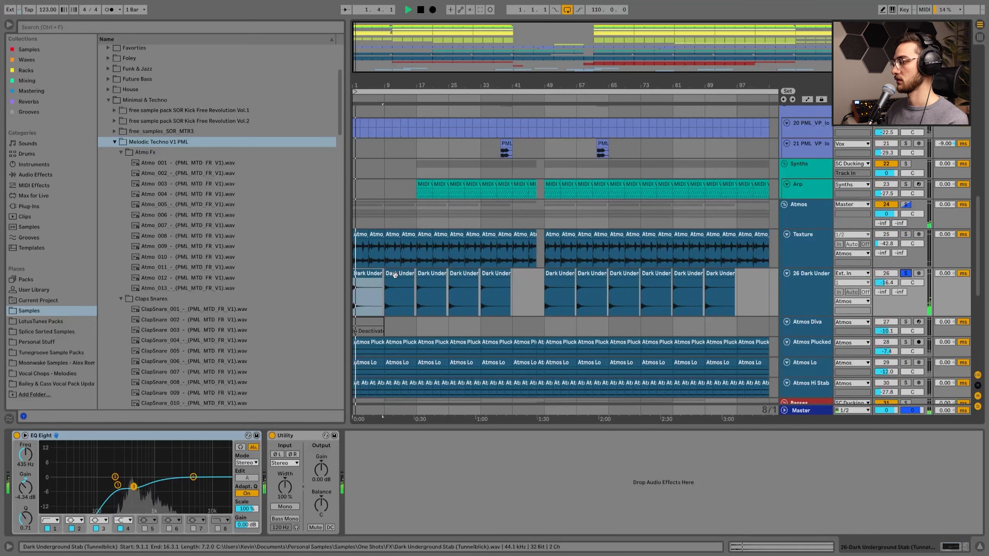
left_click(395, 275)
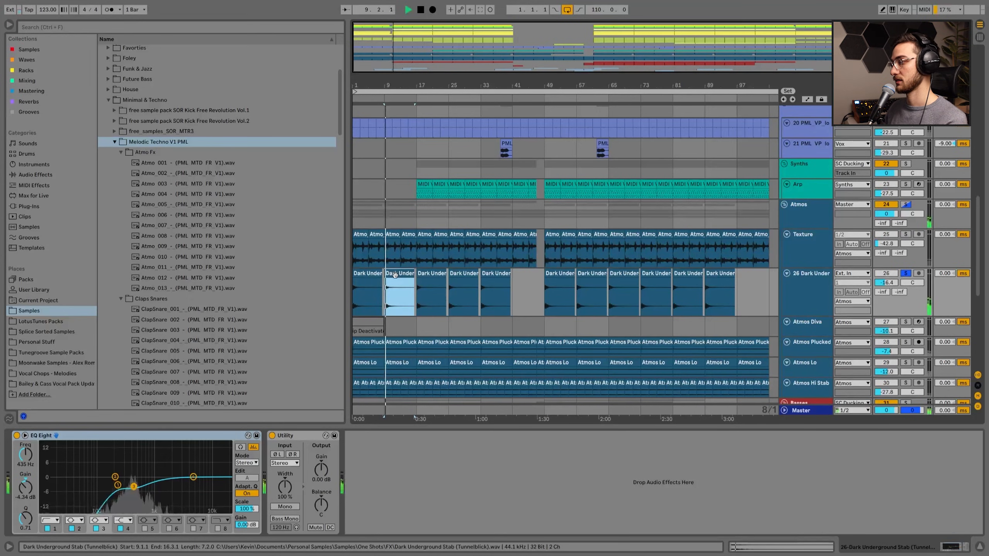
left_click(428, 277)
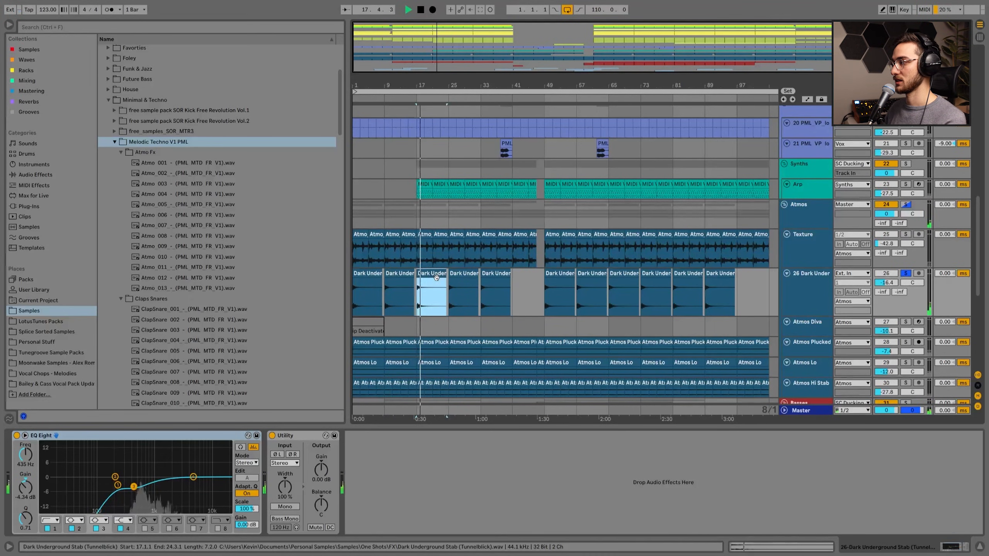
double_click(434, 277)
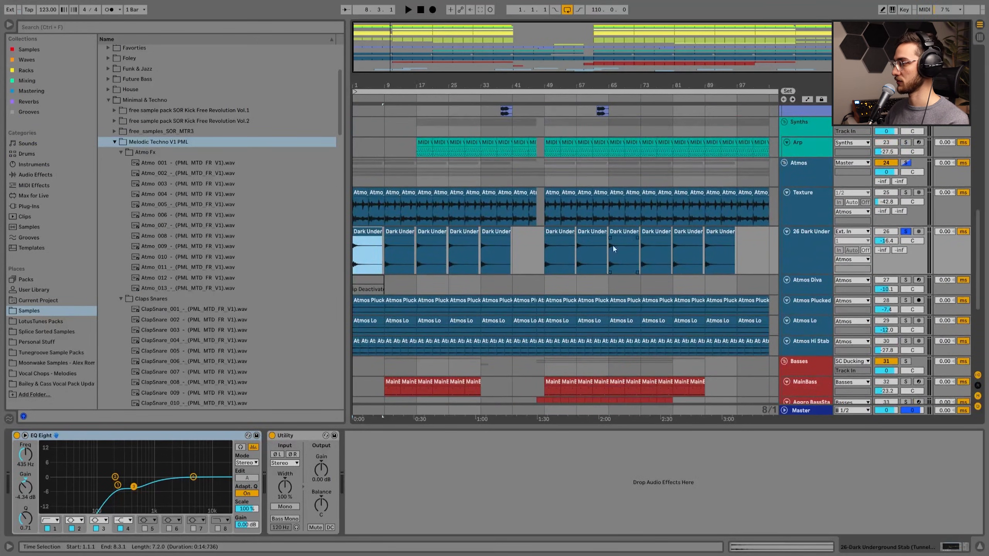
Inspect the repeated stab clips up to bar 97, plus the device chains of Atmos Diva and Atmos Plucked
left_click(738, 249)
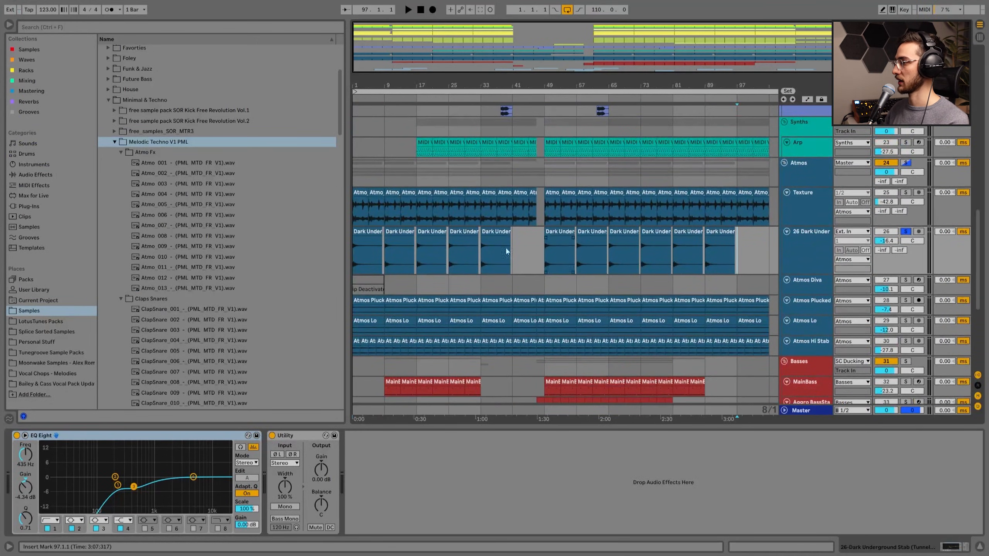
left_click(370, 232)
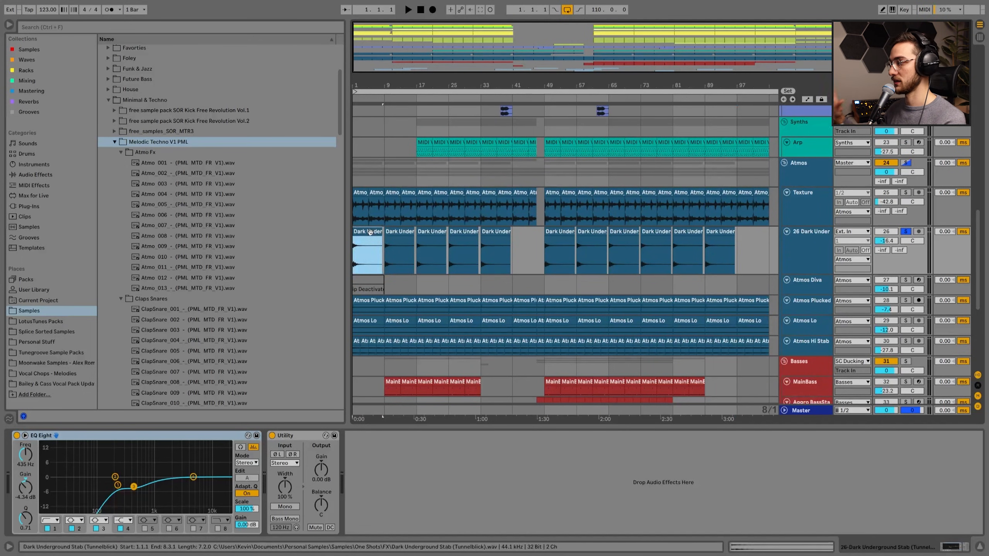
left_click(818, 289)
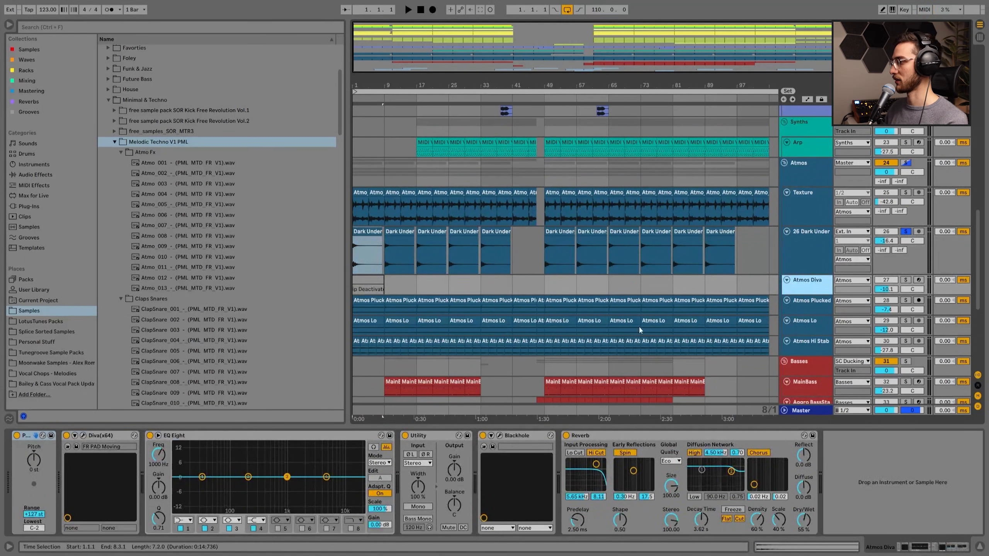
left_click(365, 300)
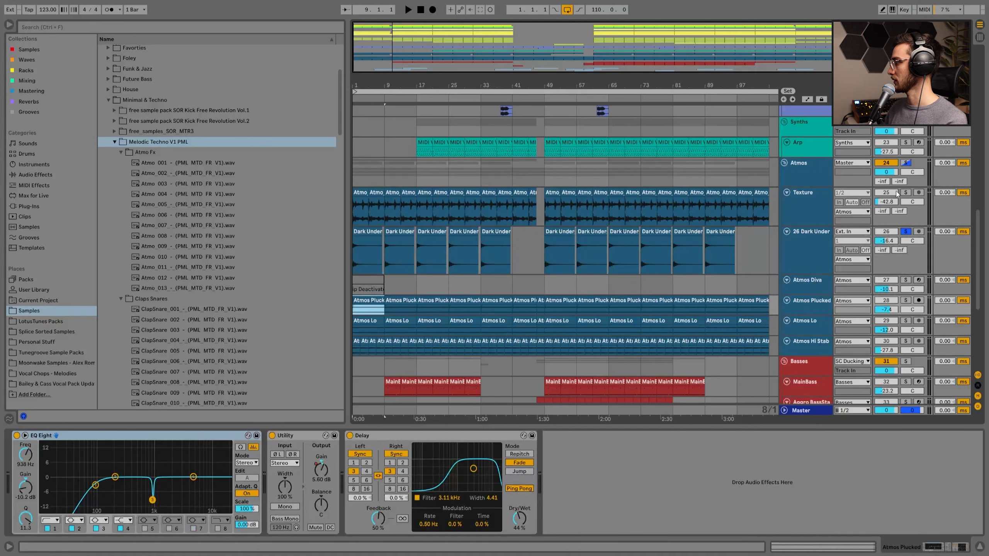
Play the soloed Texture and Dark Underground Stab layers from bars 1 and 17, selecting the Atmos Plucked clip at bar 1
key("space")
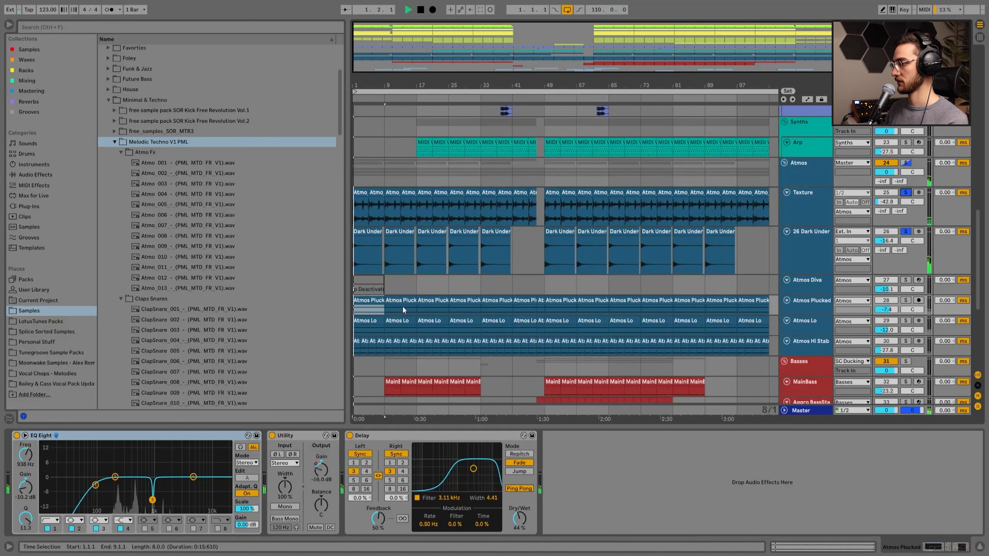
left_click(408, 285)
key("space")
key("space")
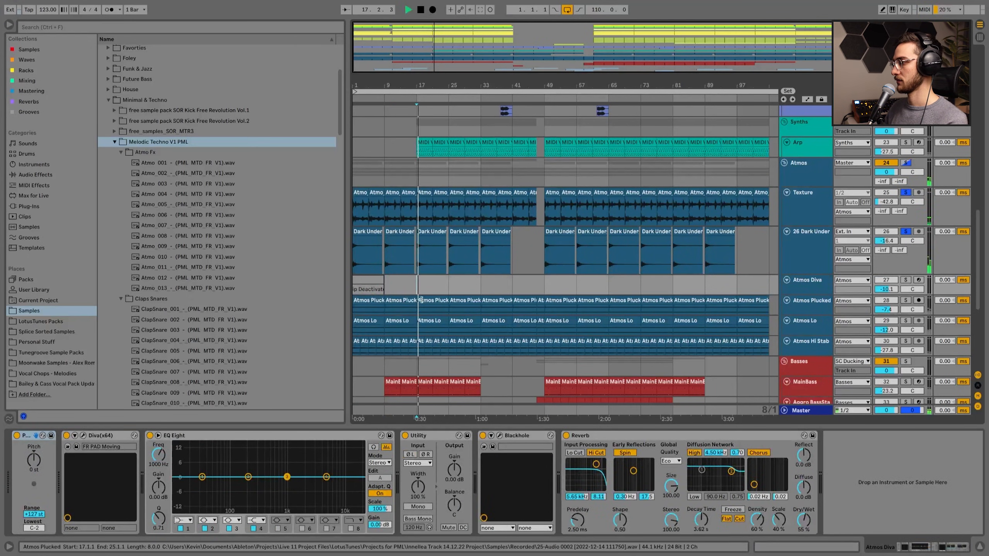
left_click(423, 300)
left_click(375, 302)
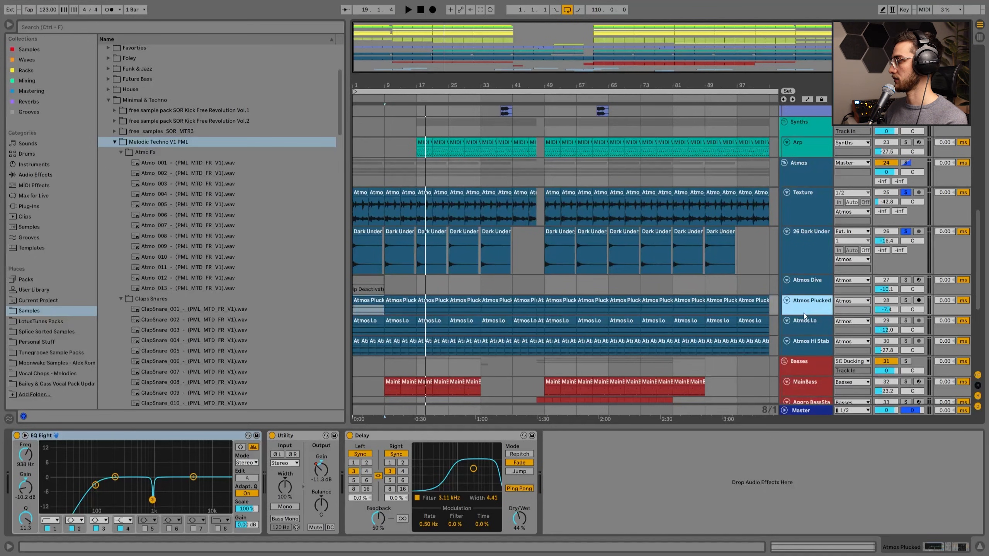
Enlarge the Atmos Plucked track, solo it alongside Texture and Dark Underground Stab, and play from bar 1
left_click_drag(802, 314, 804, 333)
left_click(905, 300)
key("space")
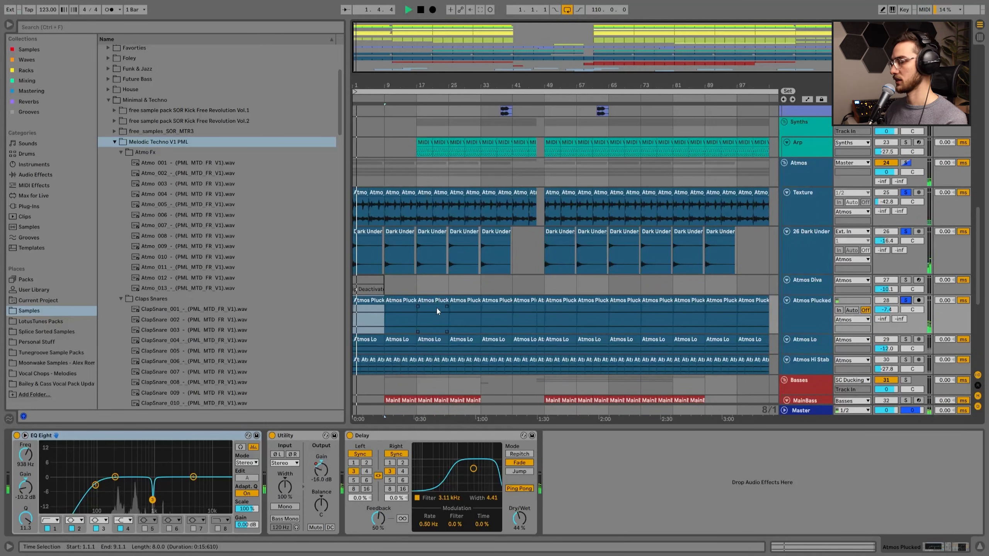
left_click(426, 308)
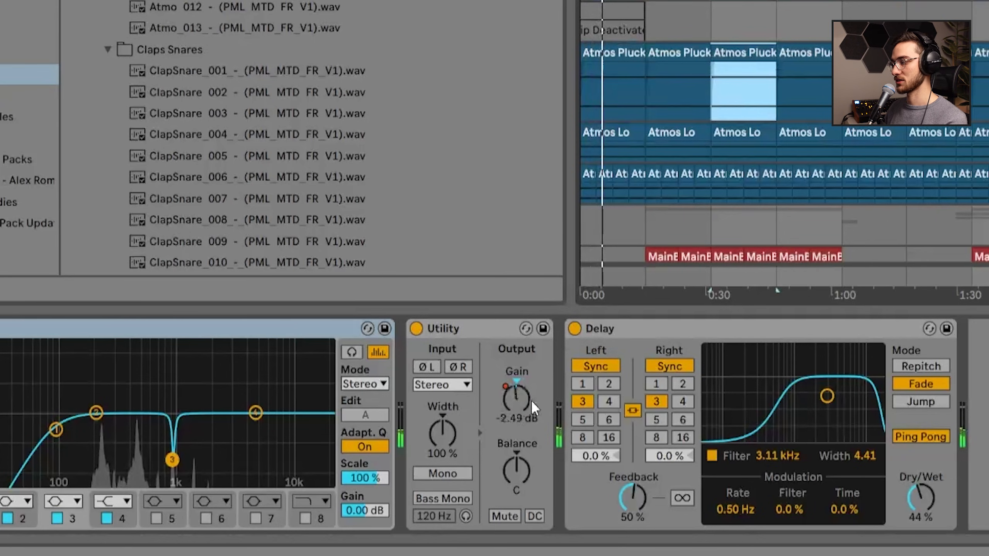
Examine the Utility Gain automation on the Atmos Plucked track around bar 17 while playing the section
left_click_drag(517, 405, 516, 438)
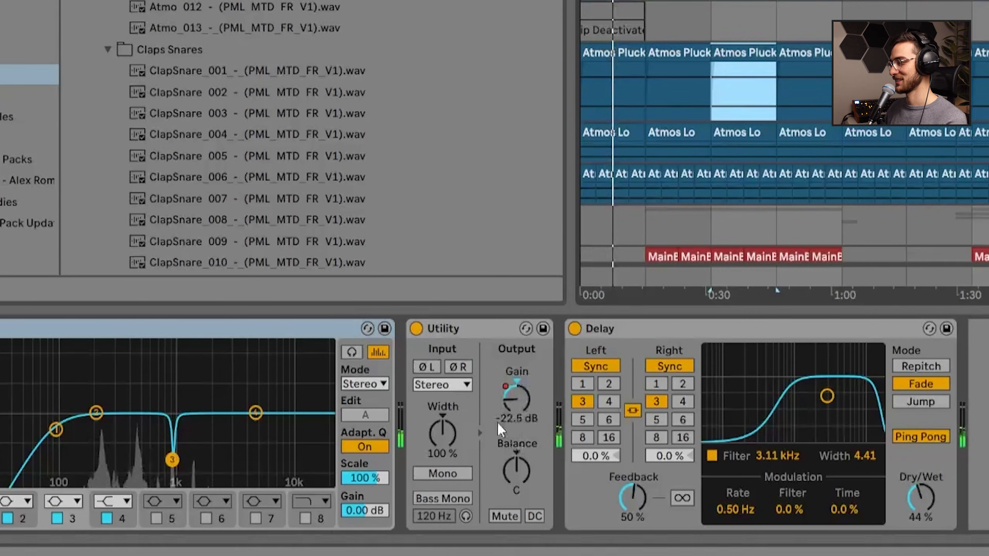
left_click_drag(431, 85, 398, 50)
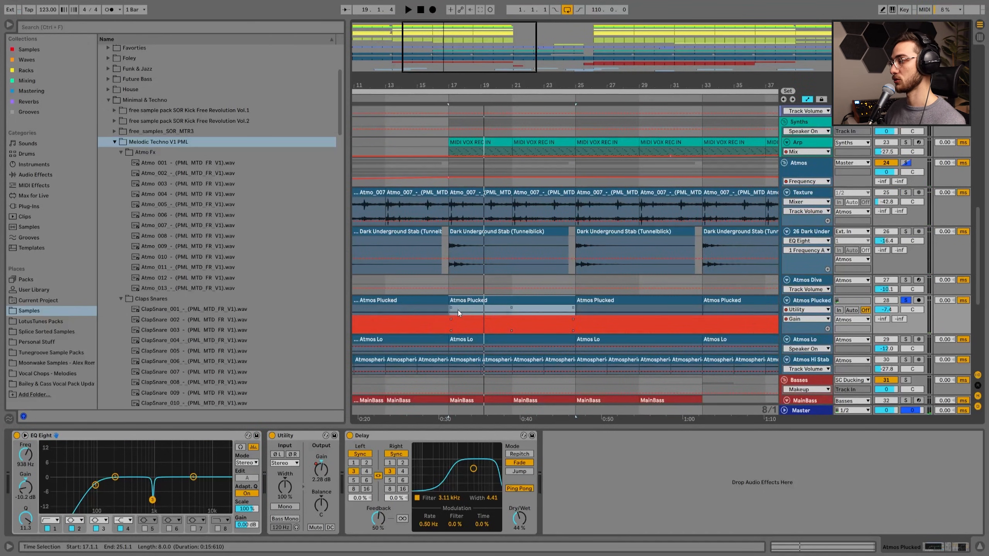
key("space")
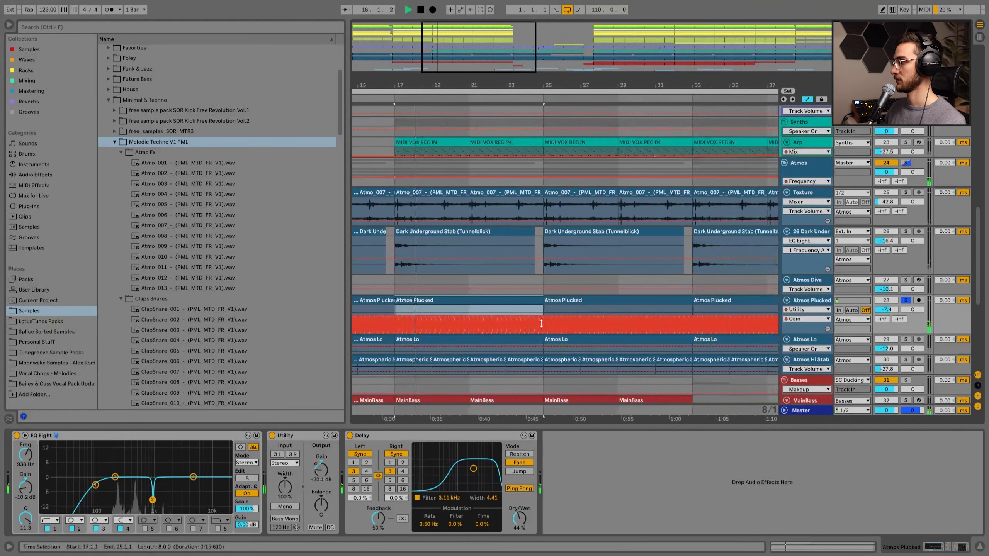
left_click(544, 308)
scroll(491, 316, "down", 2)
key("space")
left_click(317, 475)
left_click_drag(401, 86, 393, 213)
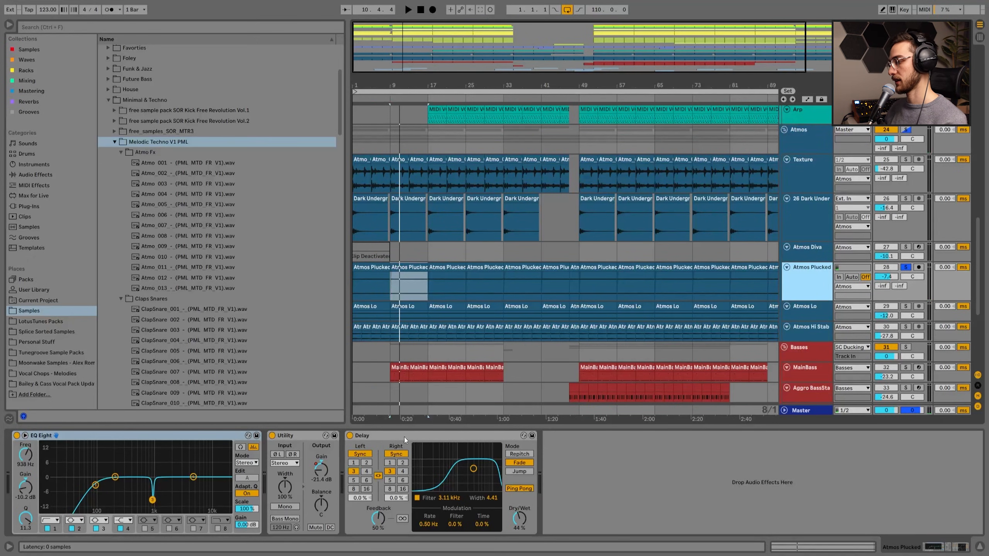
Deactivate the EQ Eight, Utility and Delay on the Atmos Plucked track and play from bar 9
left_click(404, 437)
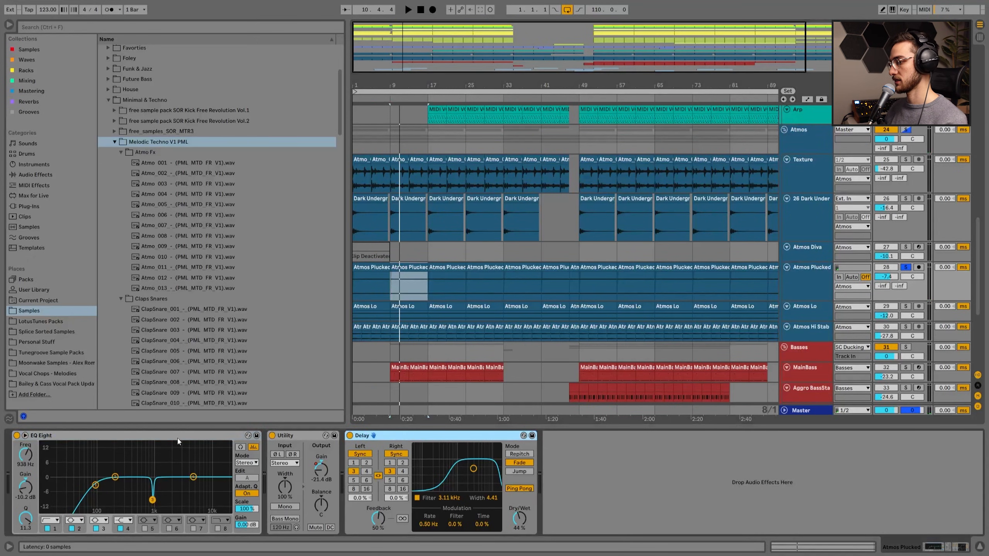
left_click(178, 438, "shift")
key("0")
key("space")
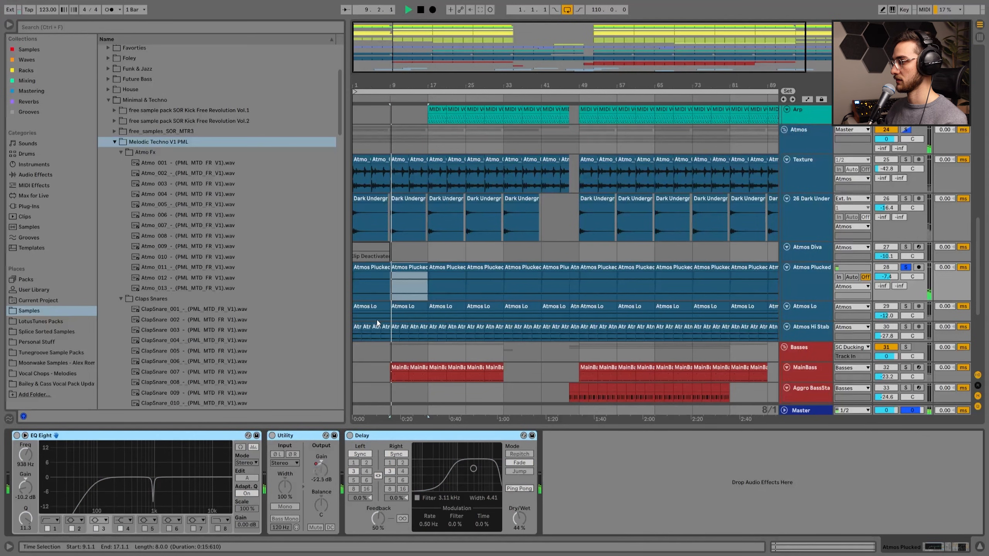
Compare Atmos Plucked with EQ Eight bypassed and active during playback, leaving the EQ switched on
left_click(155, 439)
left_click(610, 477)
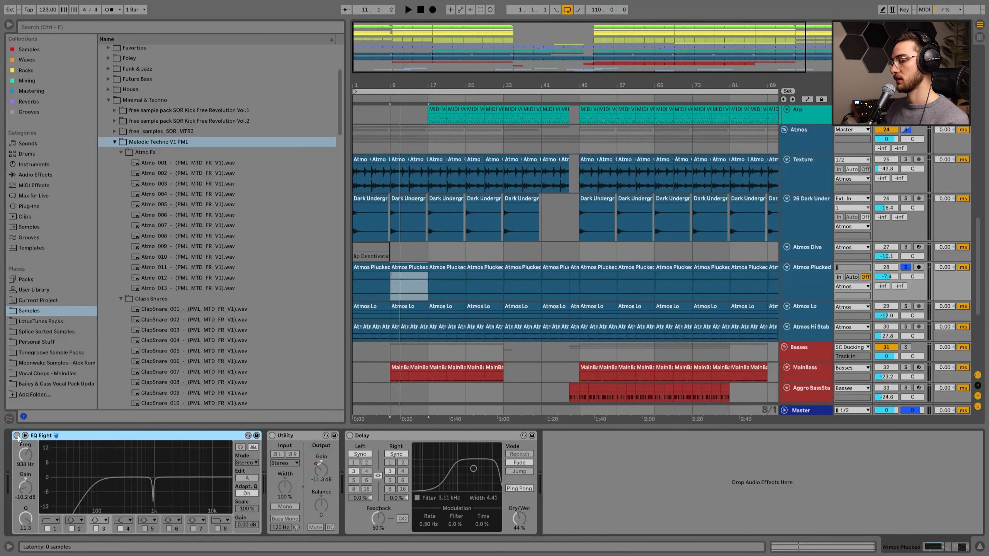
left_click(16, 435)
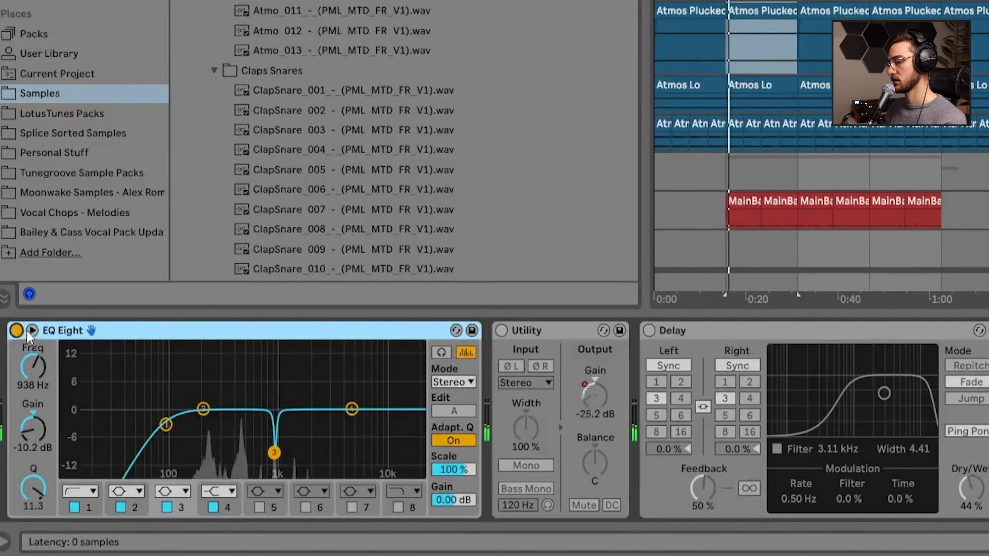
left_click(17, 330)
left_click(17, 331)
left_click(17, 331)
left_click(16, 331)
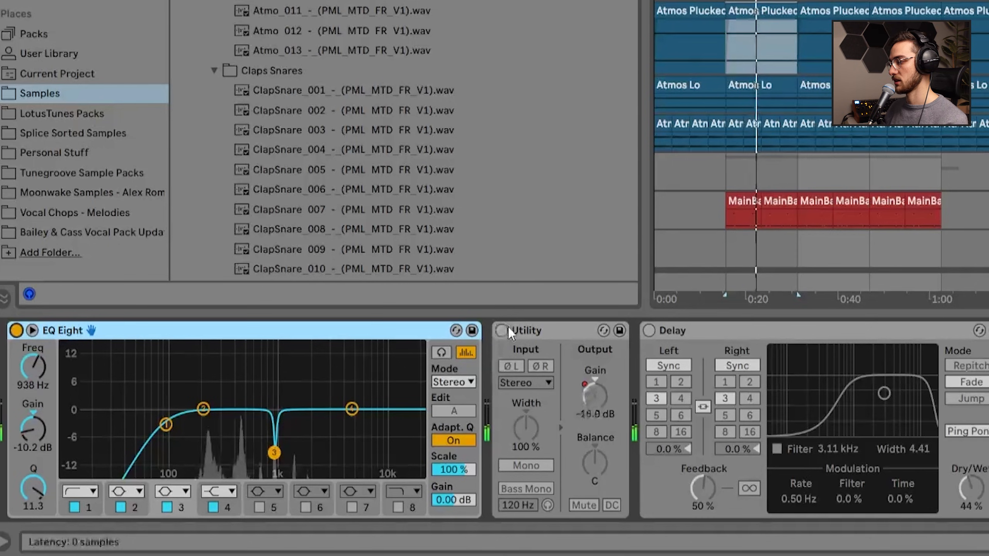
Reactivate the Utility and Delay on the Atmos Plucked track and replay the clip from bar 9
left_click(502, 330)
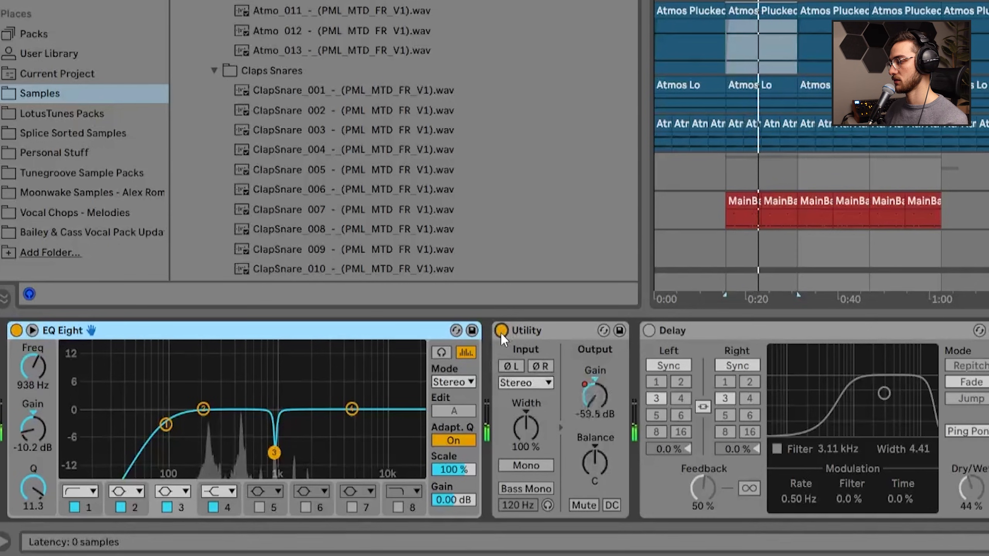
left_click(649, 330)
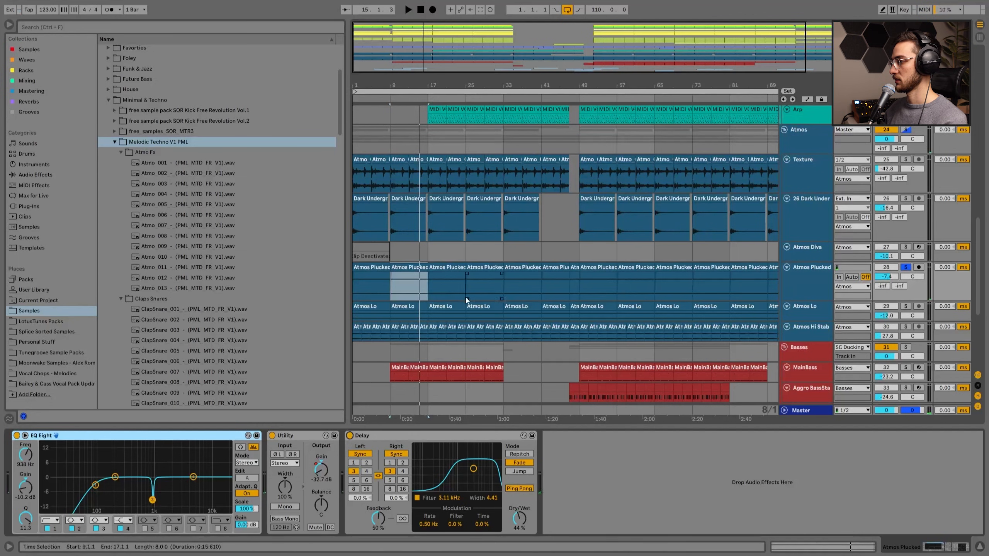
scroll(465, 297, "down", 1)
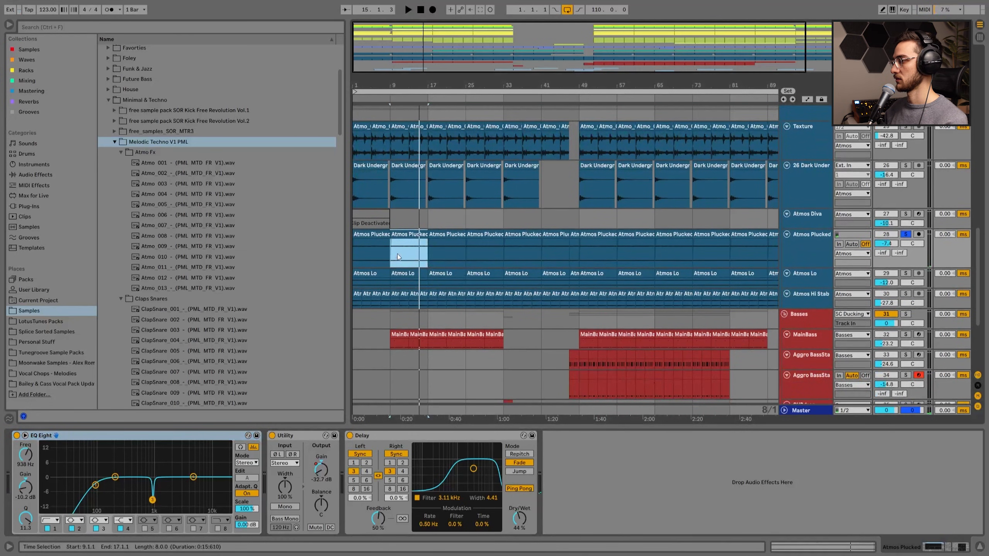
key("space")
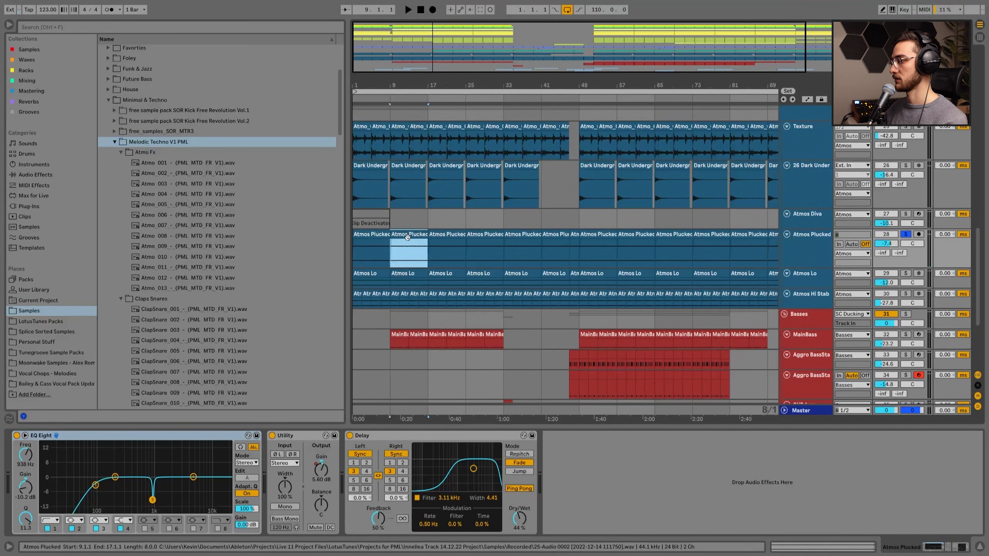
Solo and enlarge the Atmos Diva track with the deactivated clip, then open its Diva synth on the FR PAD Moving preset
left_click(372, 219)
left_click_drag(368, 85, 367, 117)
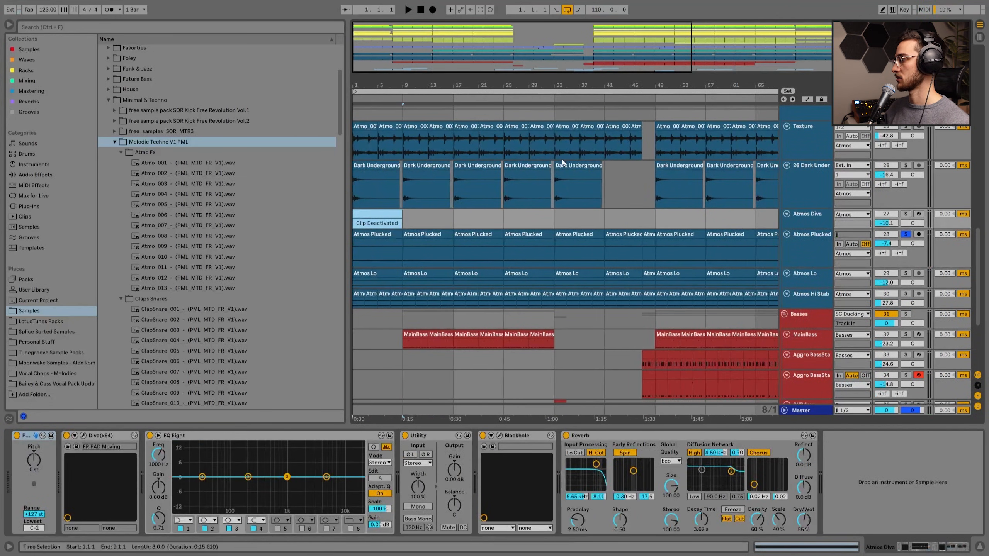
left_click(906, 216)
left_click_drag(799, 228, 799, 266)
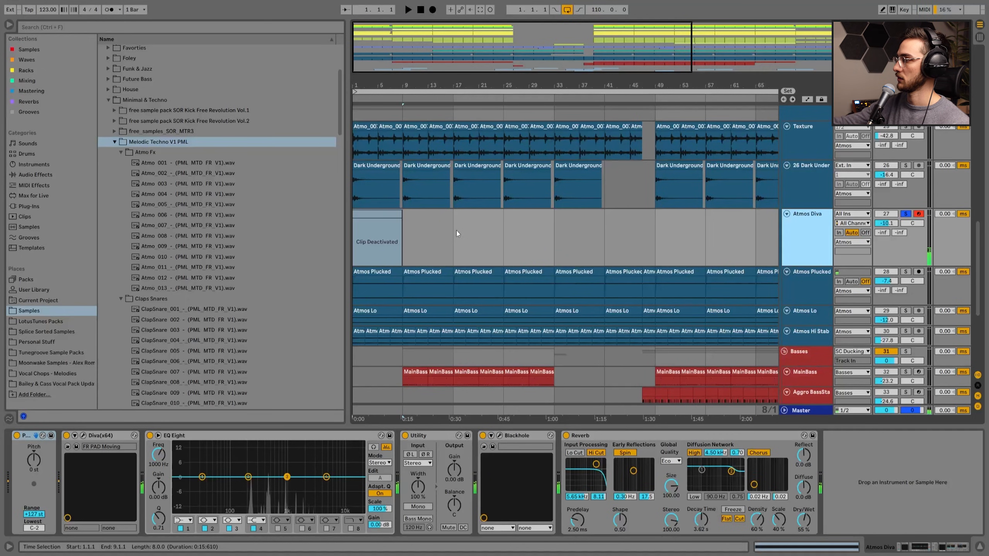
left_click(83, 435)
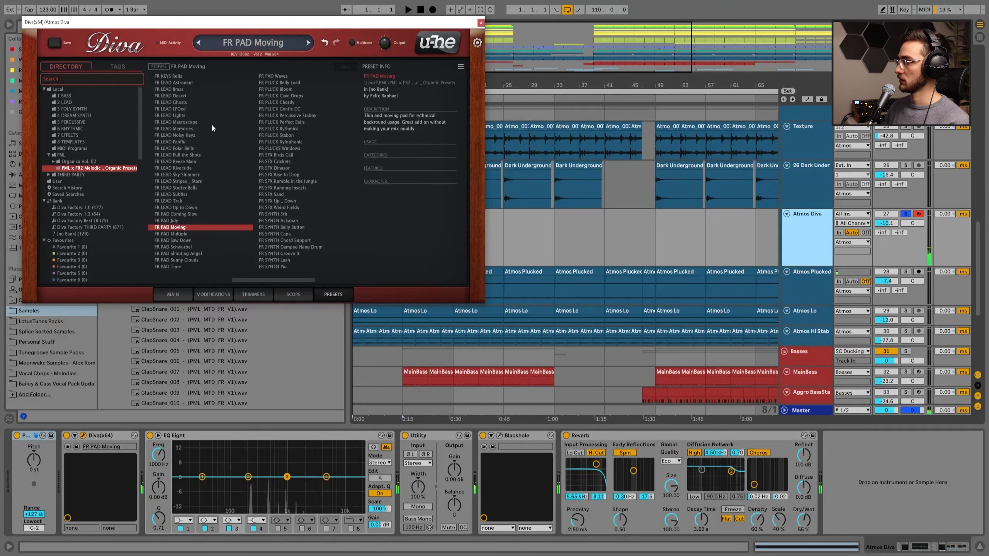
Switch the solo from Atmos Diva to the Atmos Plucked track and deactivate its Delay
left_click(815, 290)
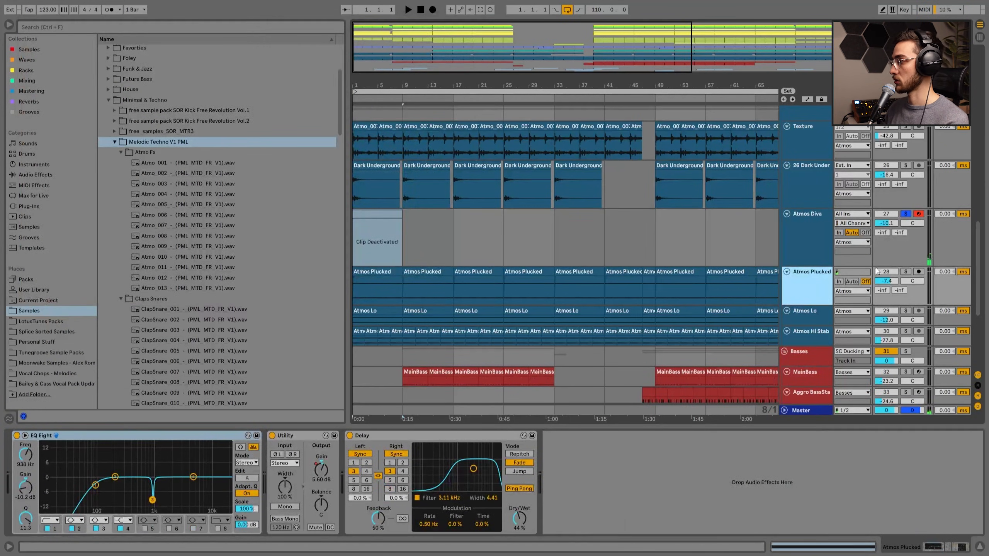
key("Down")
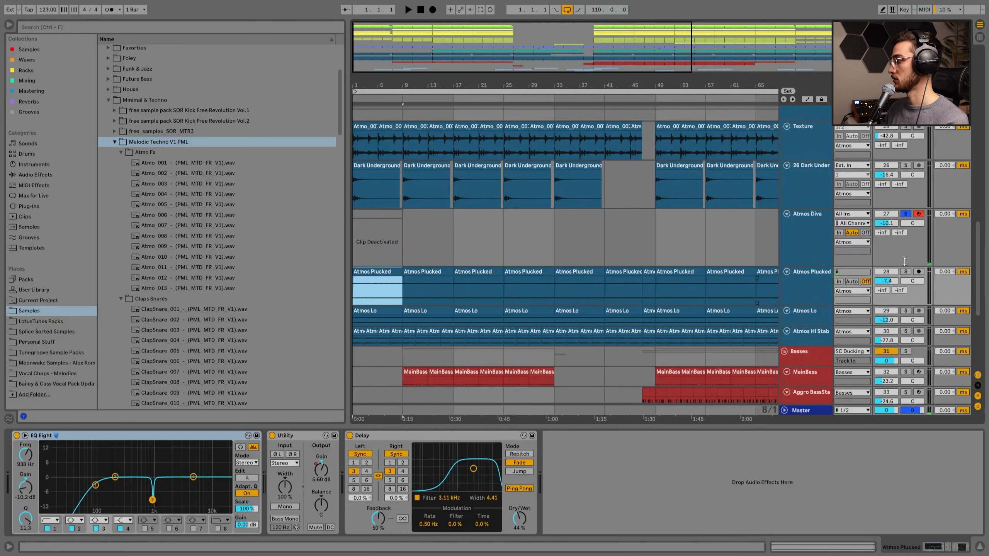
left_click(906, 272)
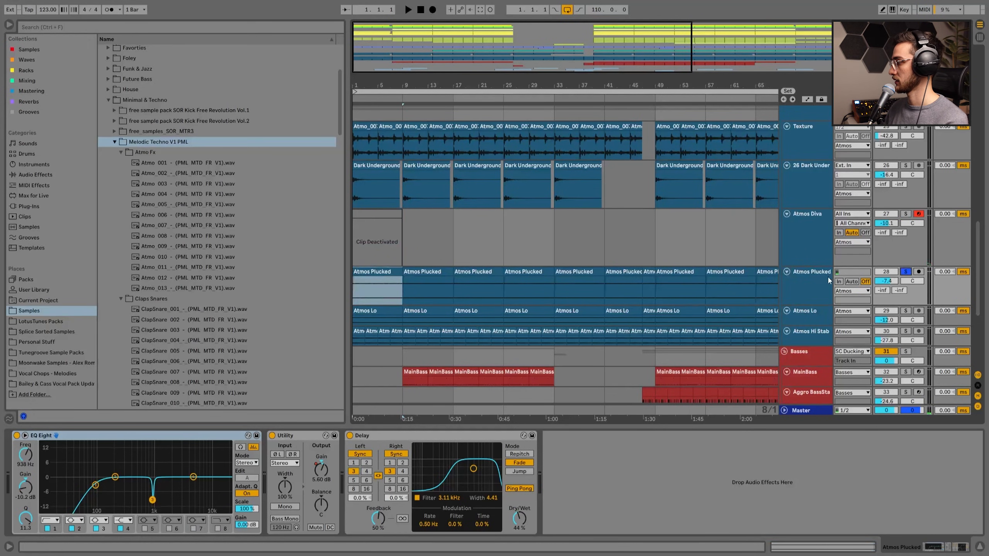
left_click(349, 436)
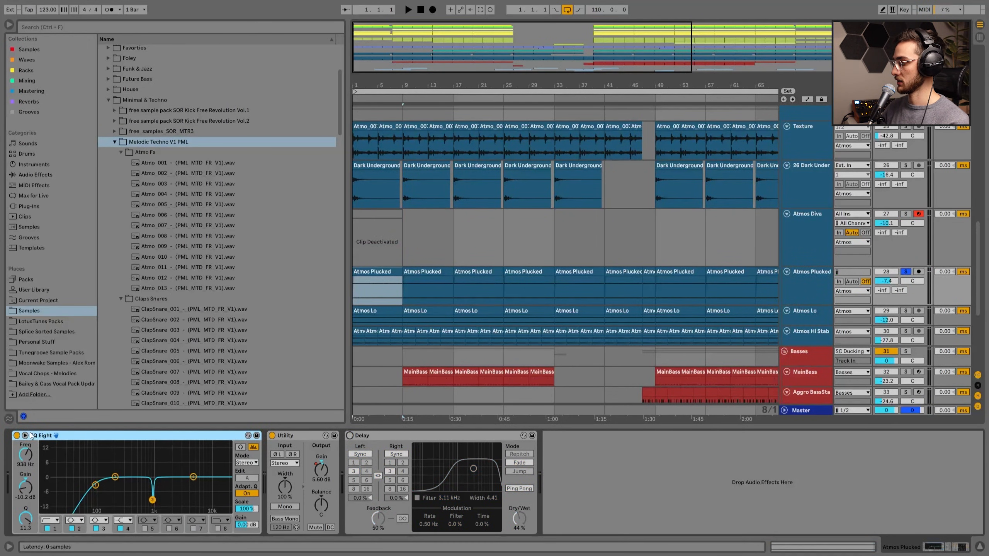
Play Atmos Plucked with EQ Eight and Utility bypassed, and reactivate EQ Eight, Utility and Delay one after another during playback
key("0")
left_click(273, 436)
key("space")
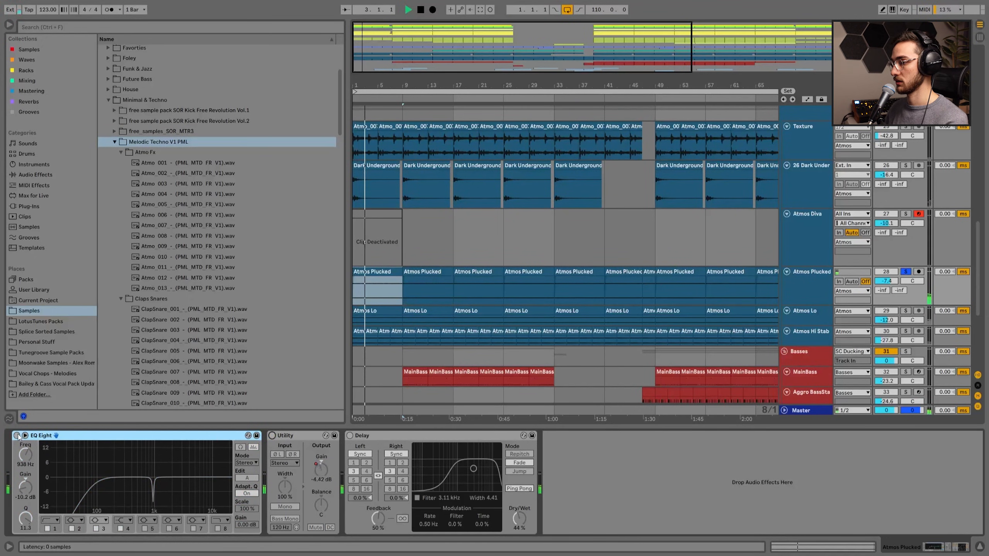
key("0")
left_click(271, 436)
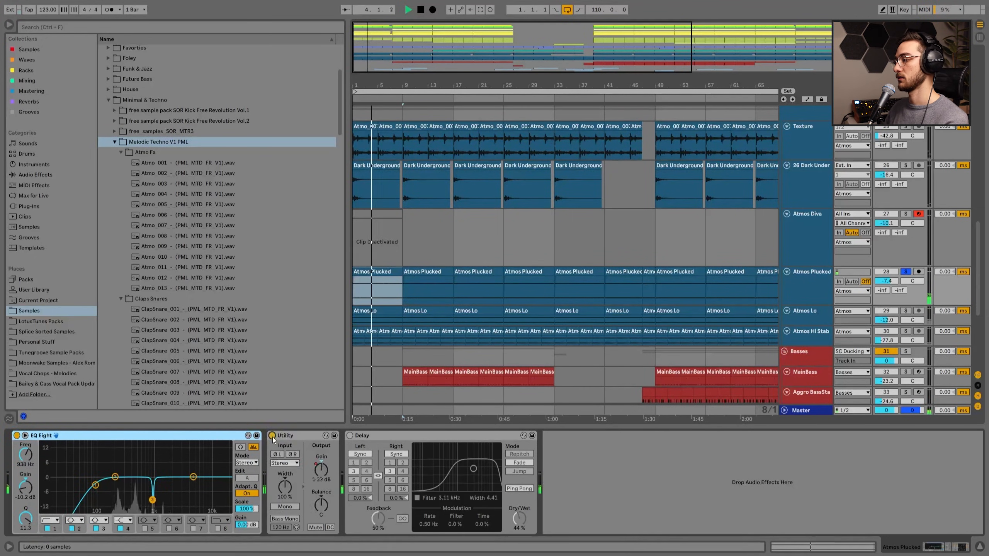
left_click(349, 436)
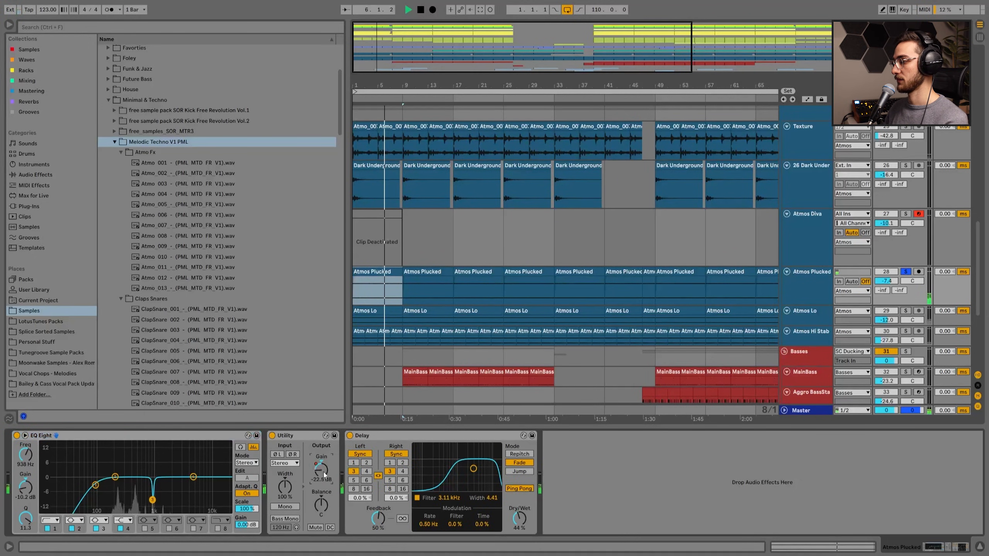
Show the automation lanes and examine the Utility gain curve on Atmos Plucked up close around bars 7 to 9
key("a")
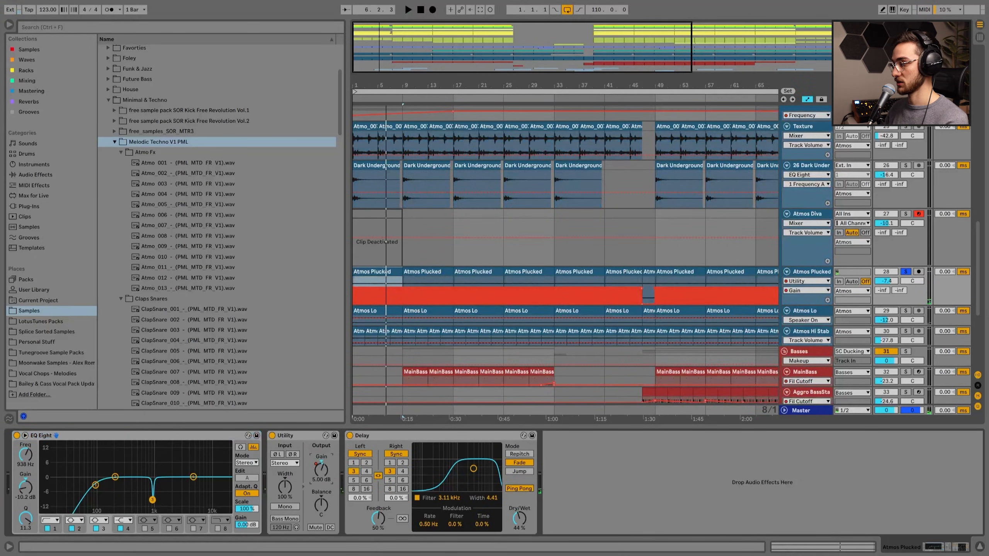
left_click_drag(395, 85, 458, 220)
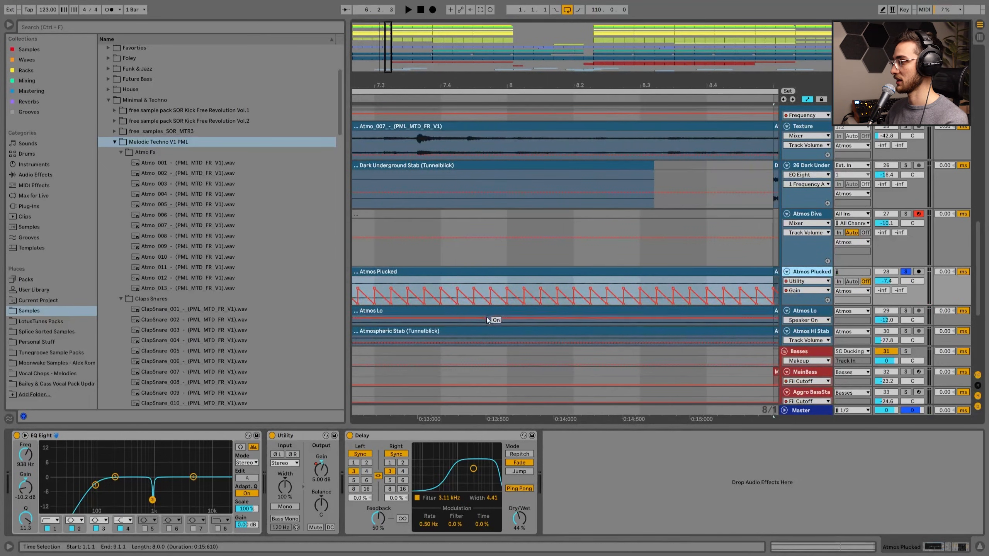
left_click_drag(496, 83, 377, 1)
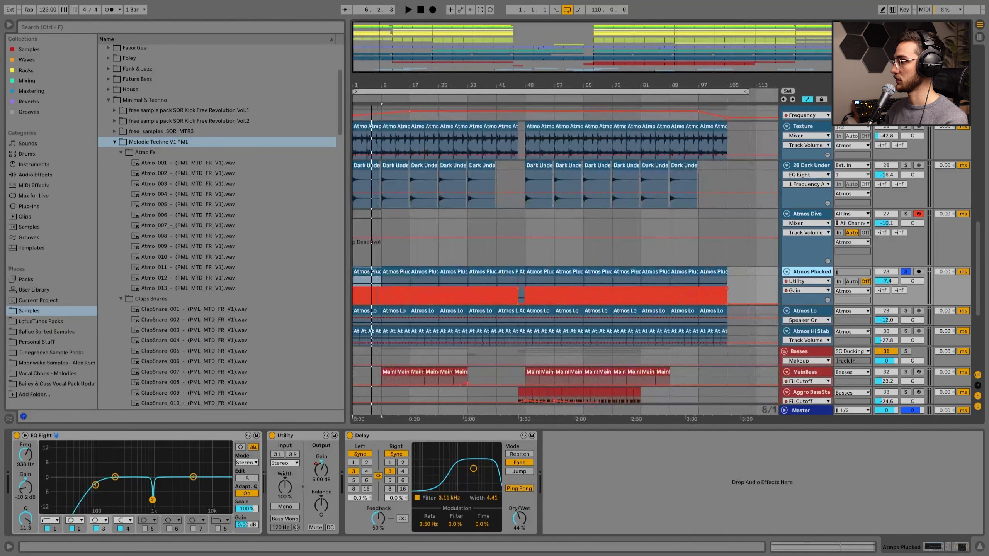
left_click(715, 286)
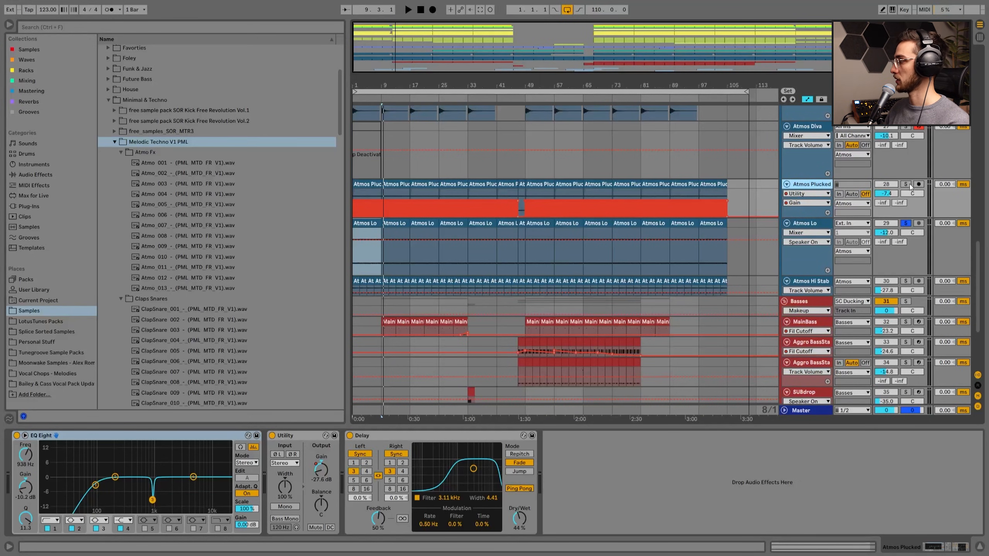
Inspect the soloed Atmos Lo track's devices and the waveform of its clip at bar 9, returning to the device chain
left_click(803, 222)
scroll(799, 224, "down", 1)
scroll(822, 247, "up", 2)
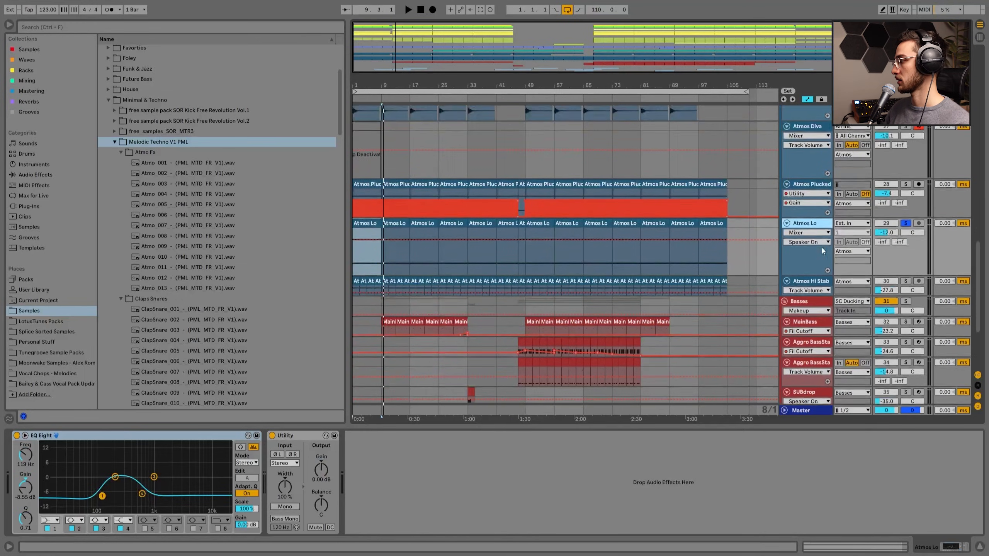
left_click(369, 273)
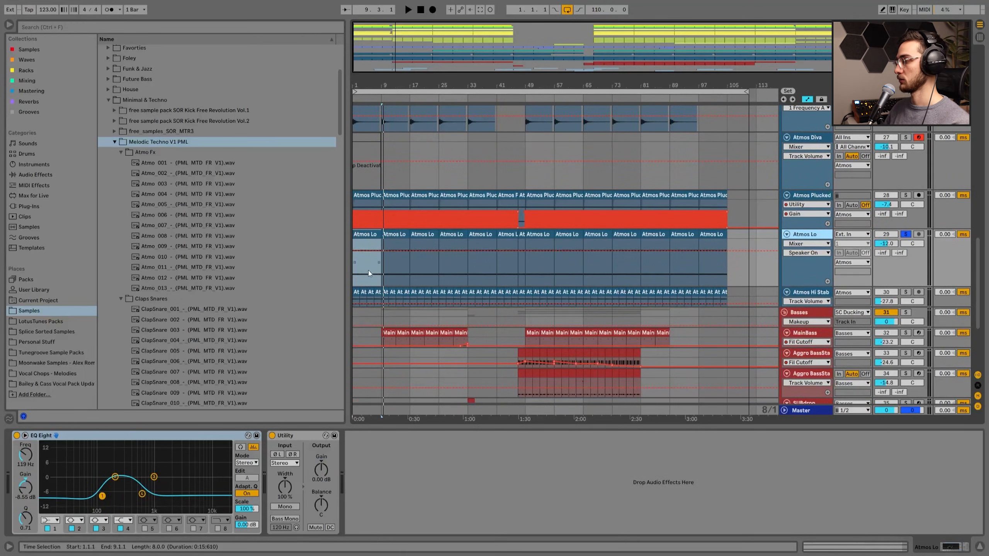
double_click(386, 243)
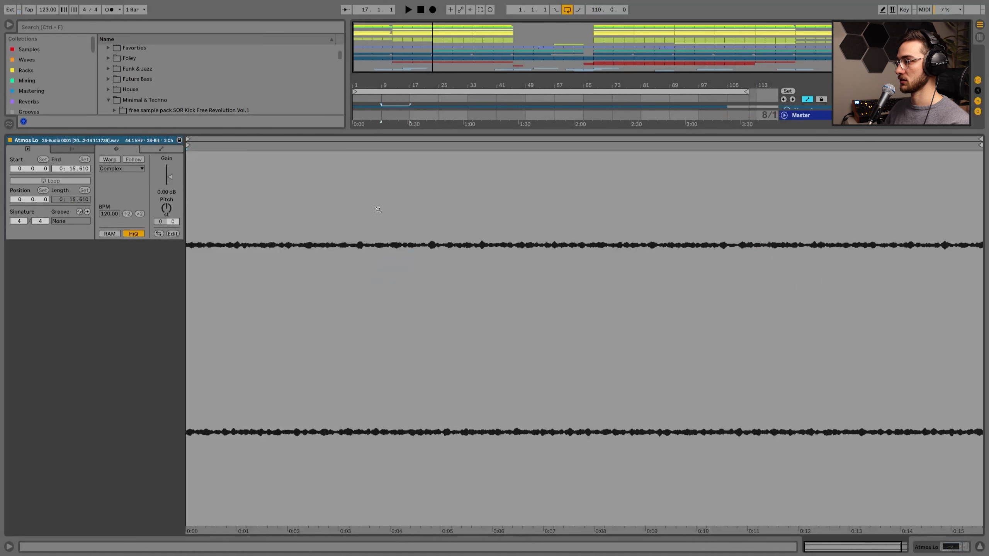
key("shift+Tab")
scroll(445, 317, "up", 6)
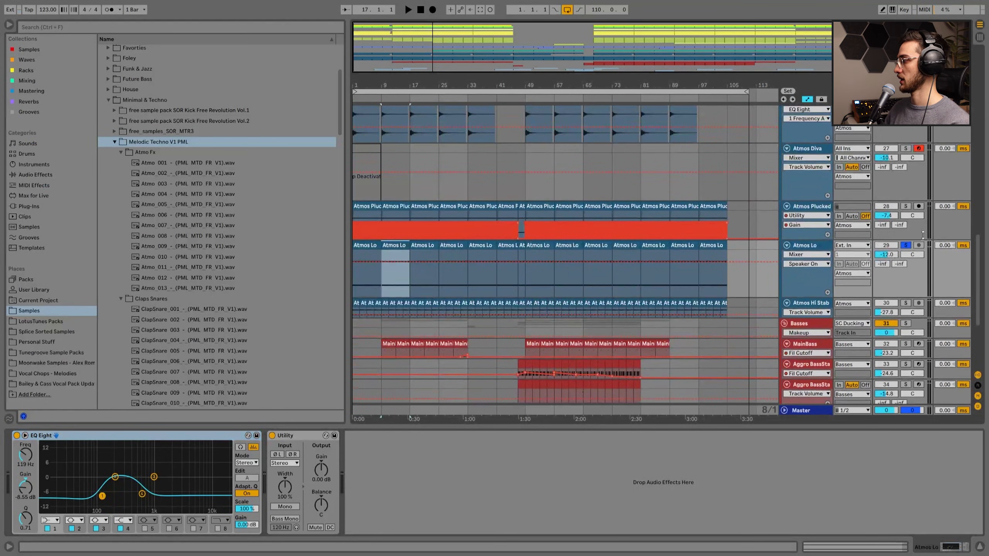
Play Atmos Lo from bar 9, compare its EQ Eight bypassed and active, and add Atmos Plucked to the solo
key("space")
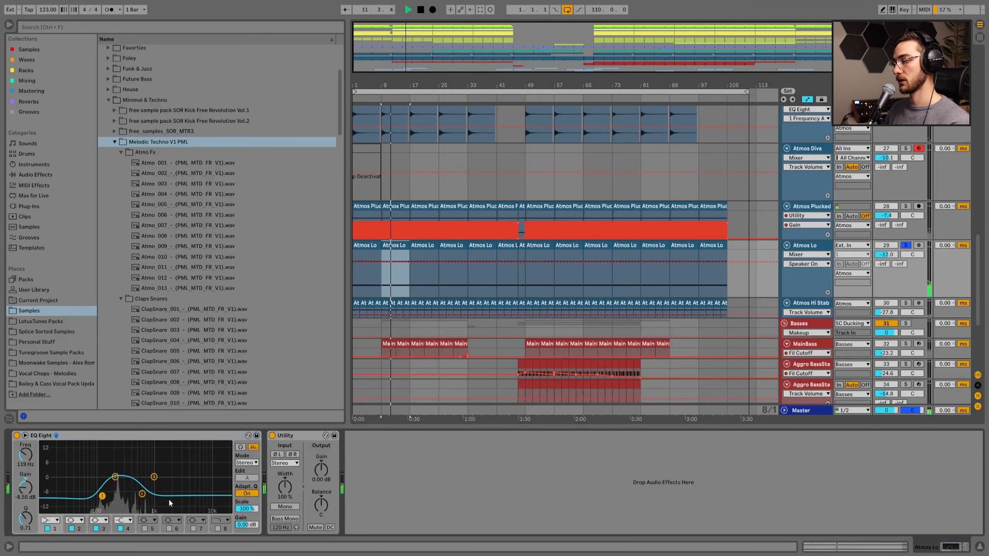
left_click(143, 495)
left_click(17, 435)
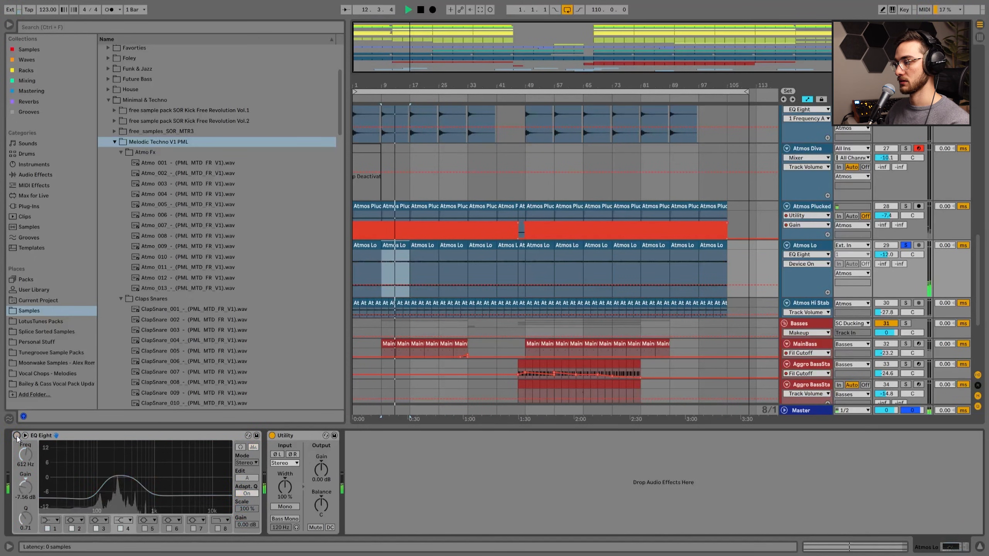
left_click(17, 435)
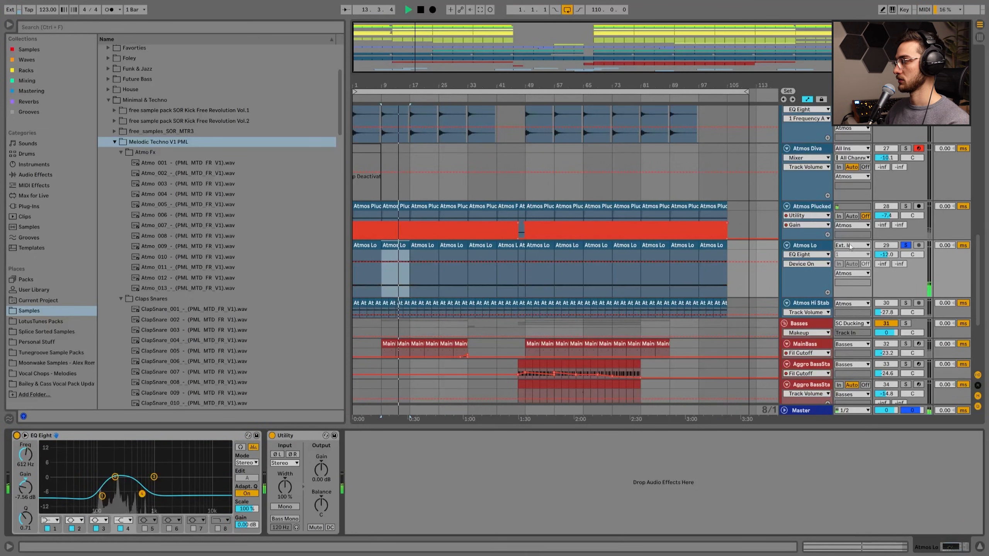
left_click(905, 206)
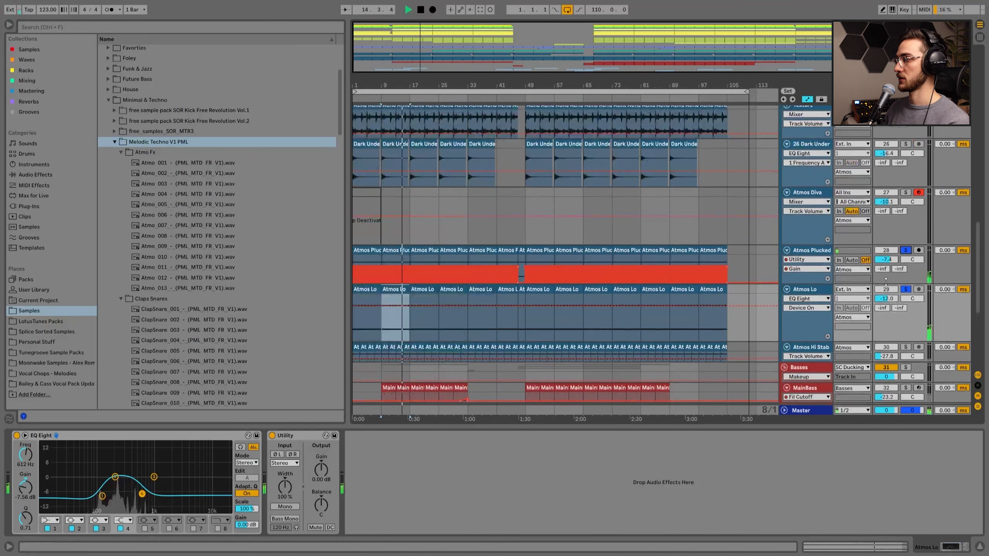
Solo and enlarge the Atmos Hi Stab track, show its device chain, and play its first clip from bar 1
left_click(810, 303)
scroll(908, 287, "down", 2)
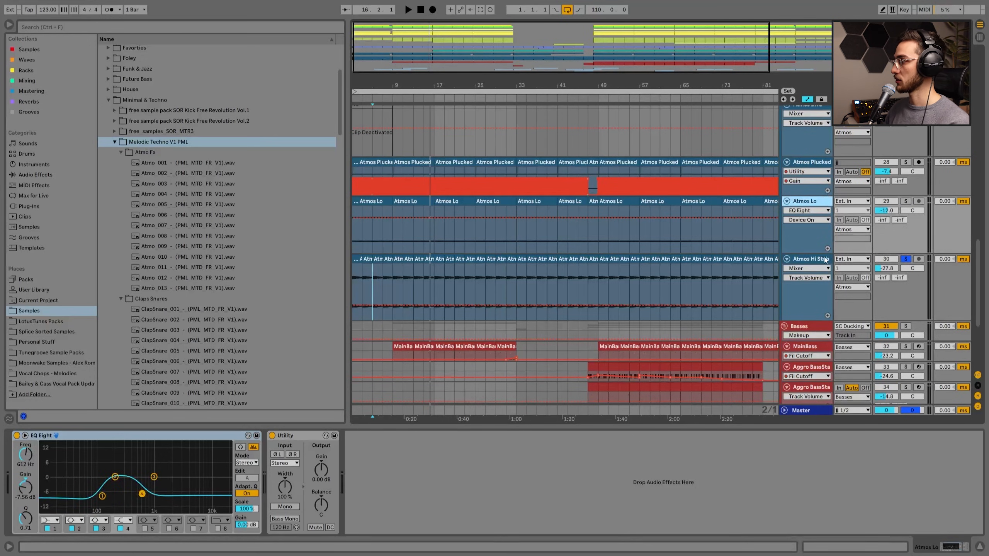
left_click(823, 260)
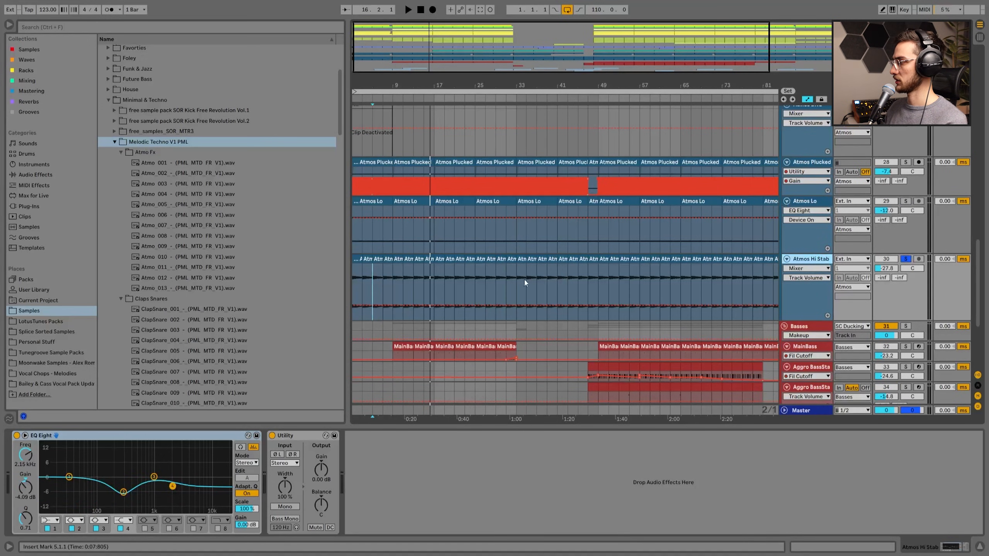
left_click(370, 259)
key("space")
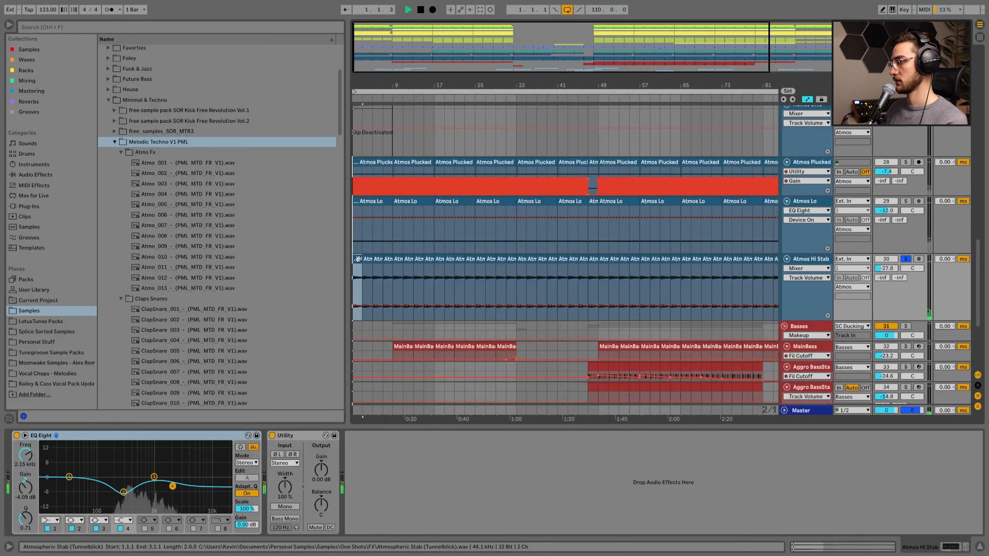
Solo the whole Atmos group with all its layers and play it from the Atmos Hi Stab clip at bar 11
left_click(409, 259)
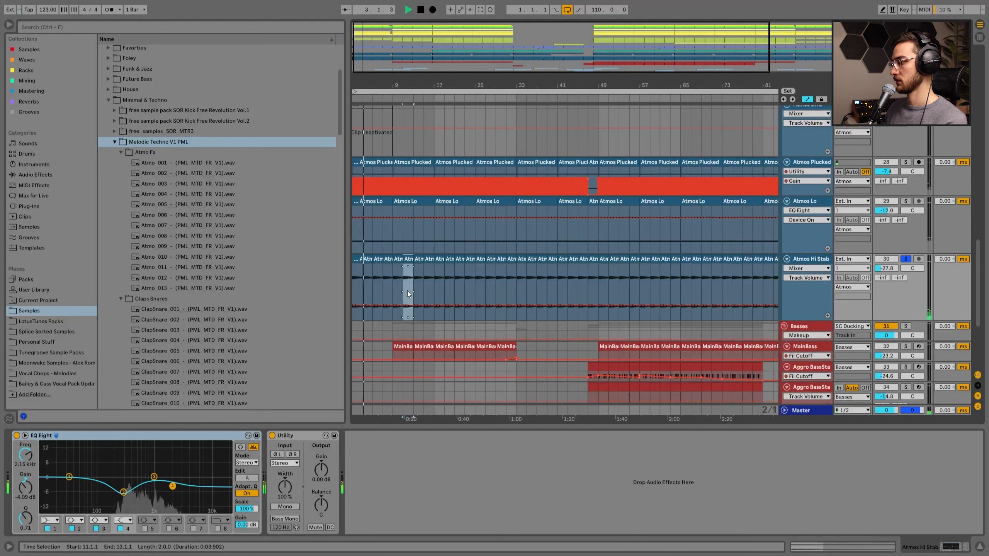
left_click(905, 201)
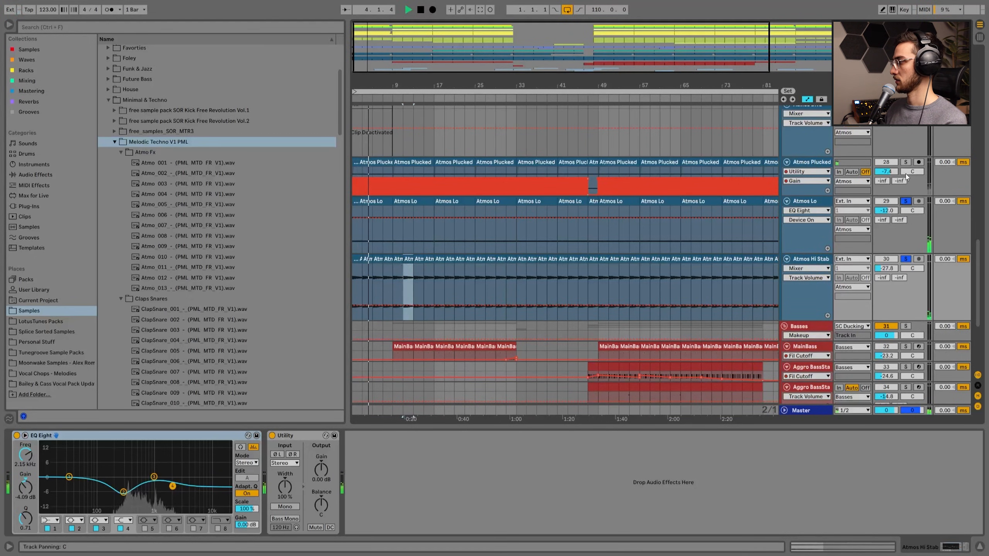
scroll(905, 186, "up", 3)
scroll(910, 234, "up", 2)
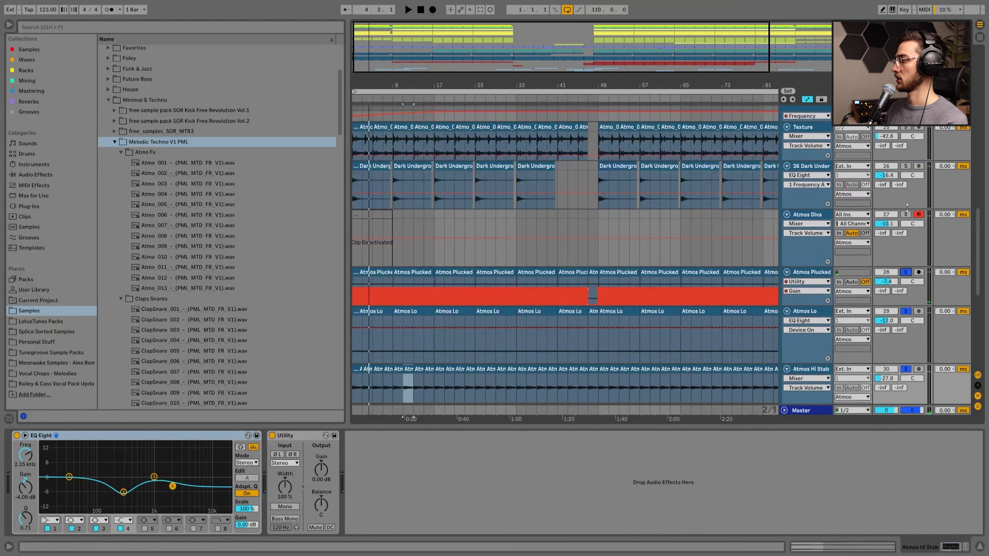
scroll(908, 227, "up", 3)
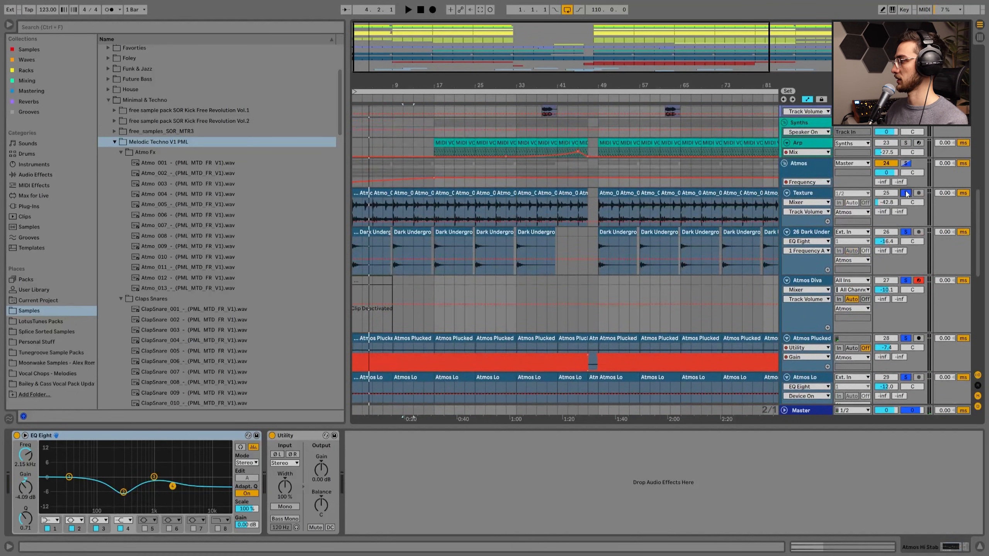
key("space")
Collapse the enlarged Atmos tracks and show the Auto Filter on the Atmos group during playback
scroll(508, 286, "down", 10)
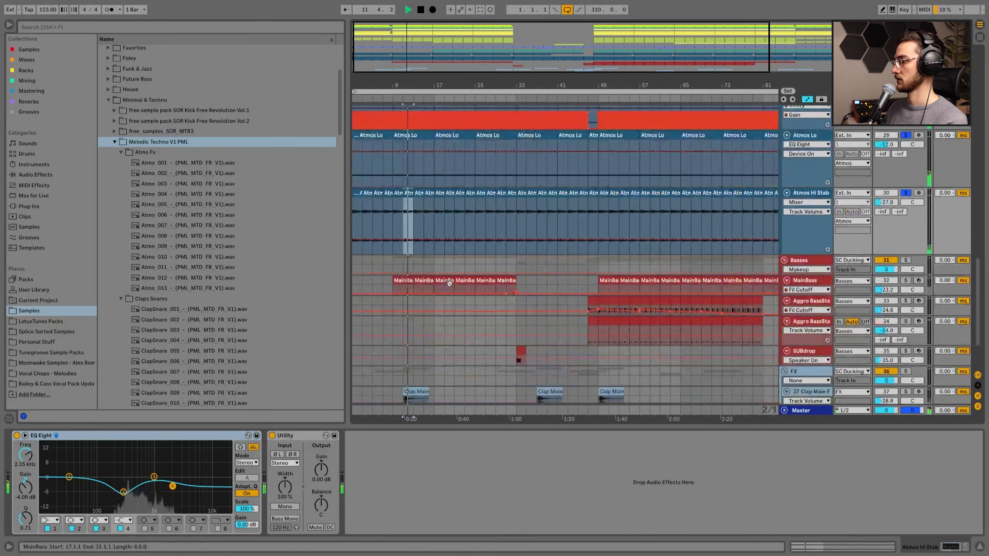
scroll(483, 278, "down", 5)
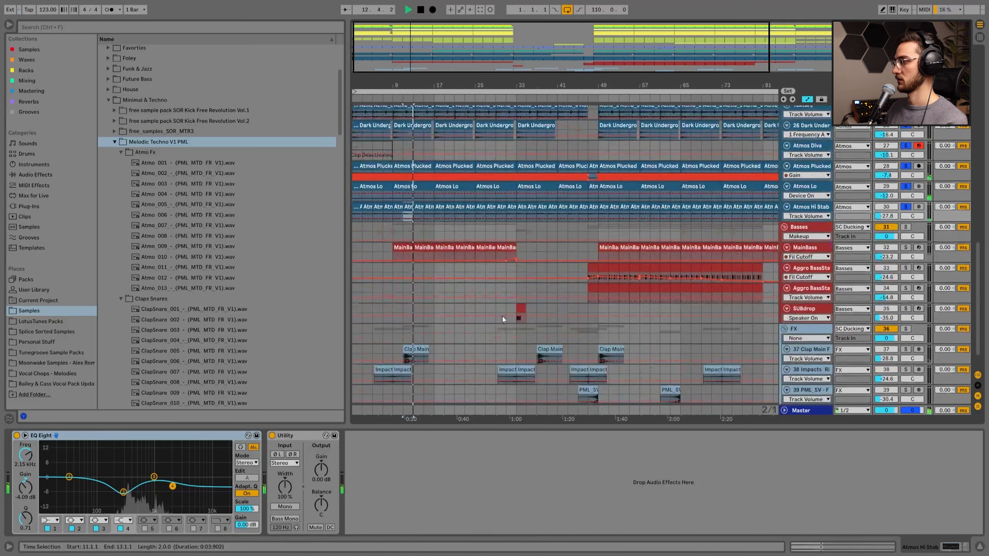
scroll(502, 317, "up", 10)
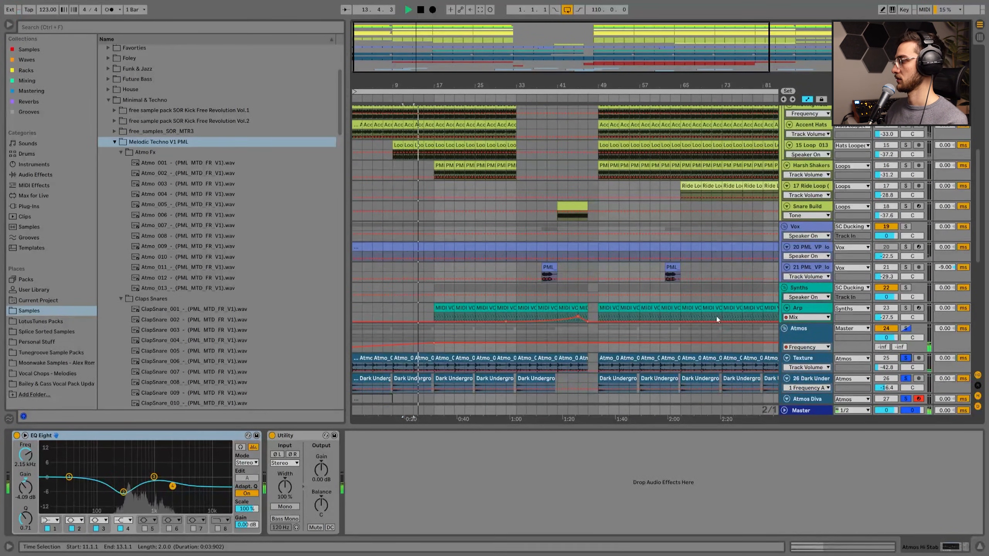
scroll(725, 313, "up", 3)
scroll(726, 313, "down", 3)
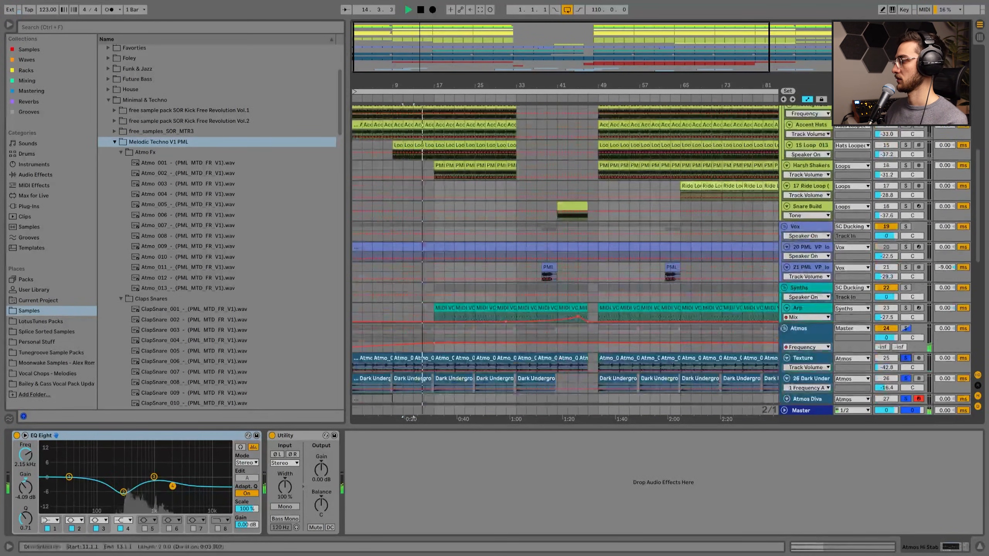
left_click(799, 333)
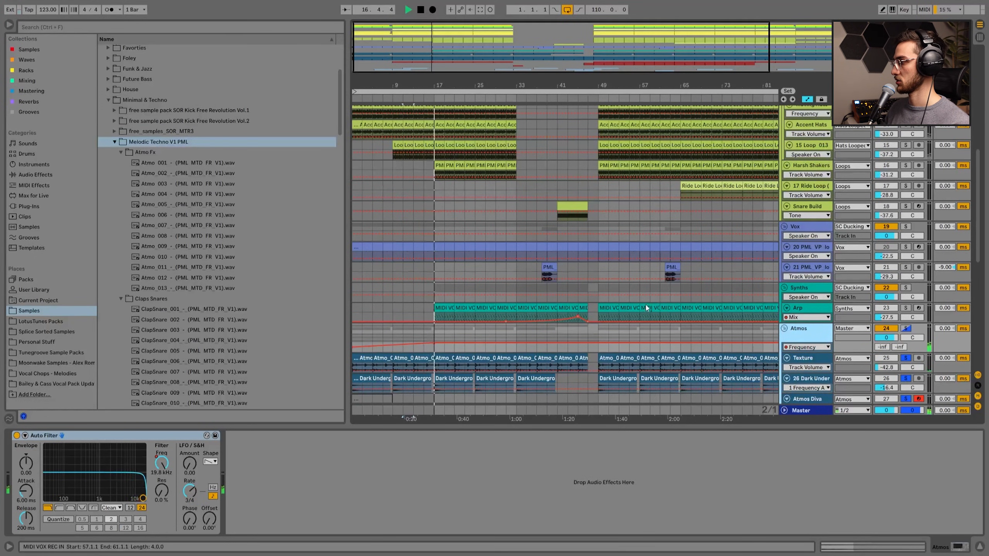
Add the Loops group and the Drums group to the soloed Atmos layers while the arrangement plays
scroll(646, 305, "up", 3)
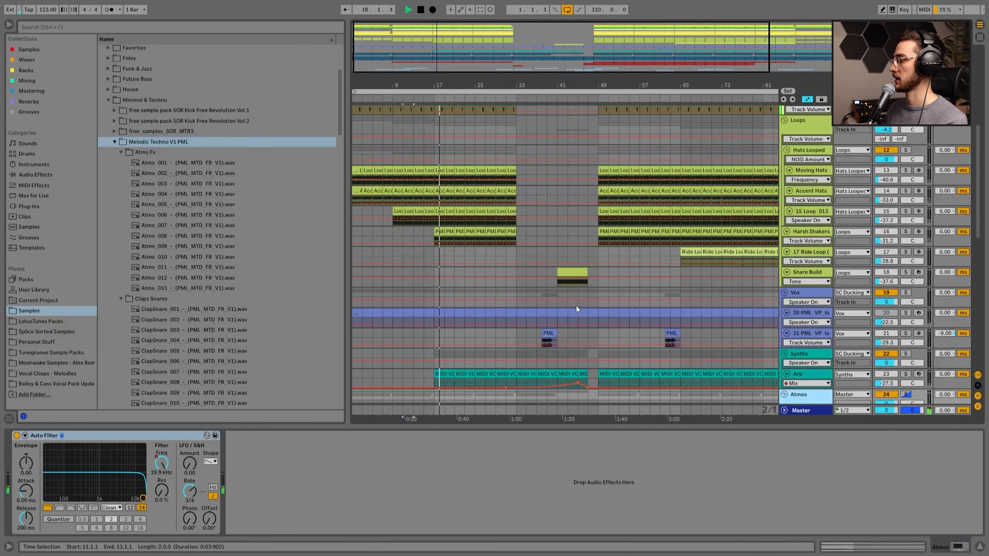
scroll(578, 306, "up", 5)
left_click(809, 235)
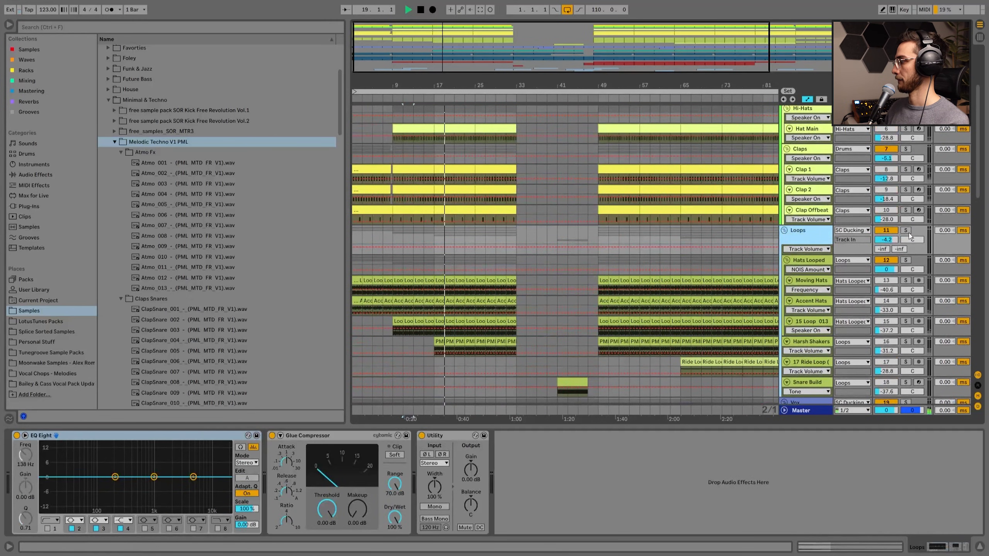
left_click(905, 230)
scroll(891, 228, "up", 3)
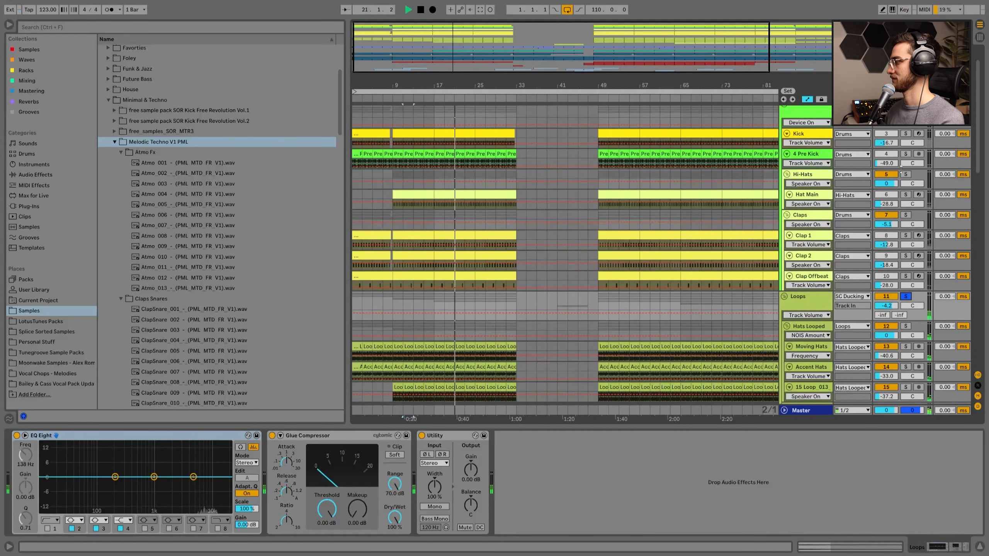
scroll(892, 171, "up", 2)
left_click(905, 130)
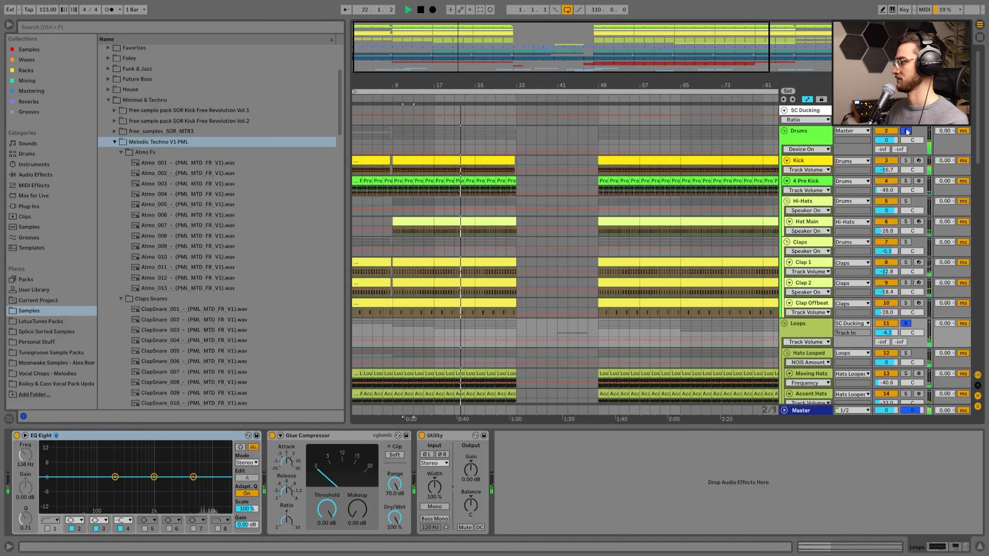
Stop playback, select the Arp clip at bar 17 to show its Serum chain, and add the Arp track to the solo
scroll(505, 315, "down", 8)
scroll(507, 309, "down", 7)
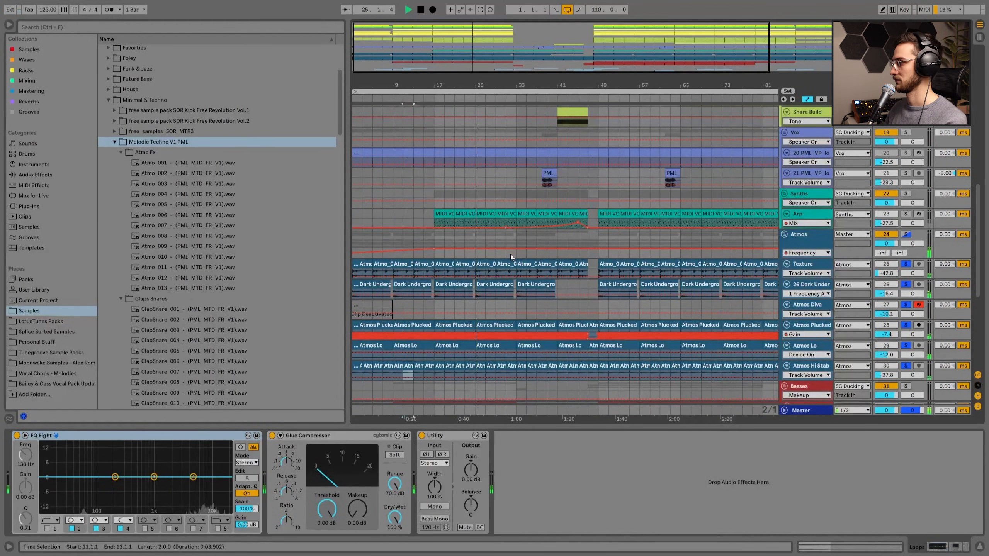
scroll(509, 254, "down", 2)
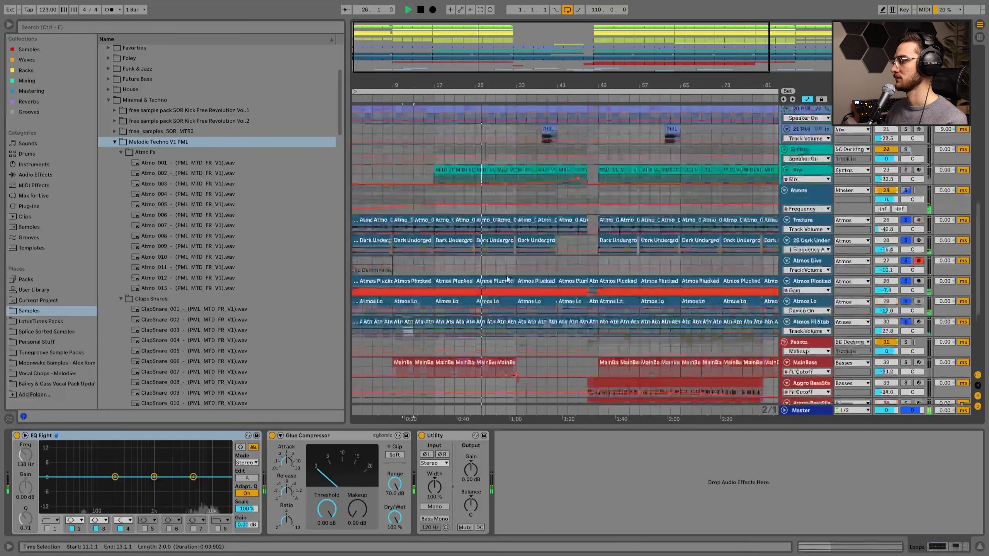
scroll(507, 278, "up", 1)
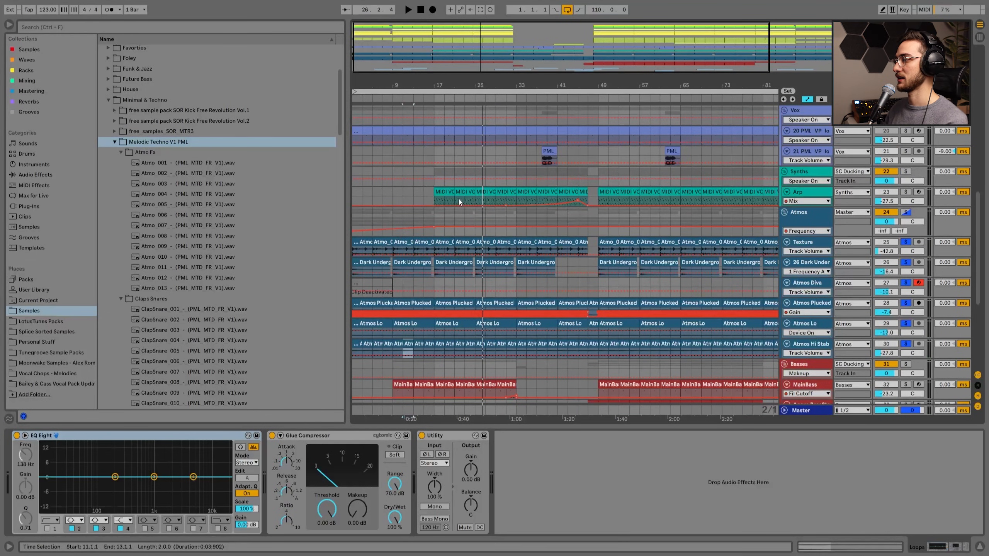
left_click(443, 191)
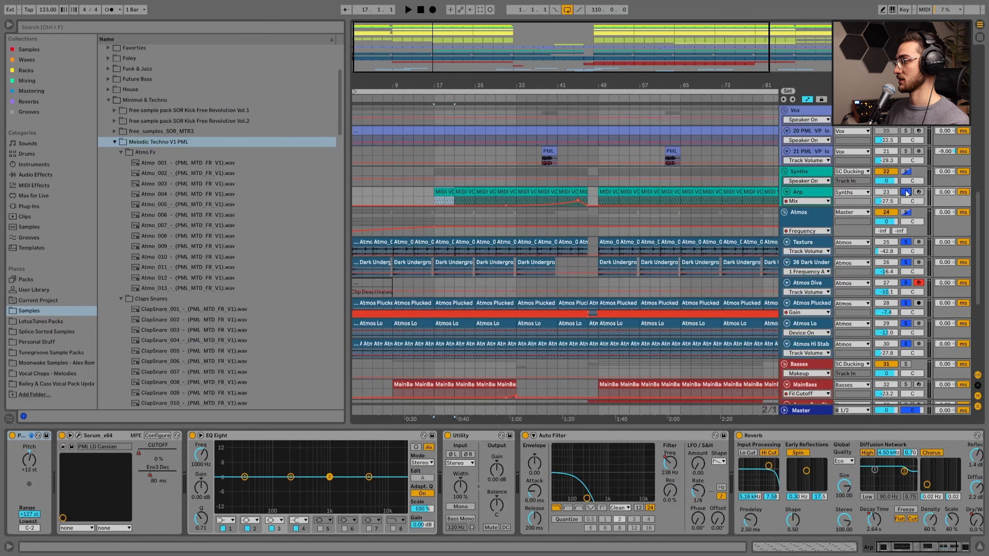
Play the Arp from its clip at bar 25, stop, and enlarge the Arp track to show its automation
left_click(485, 200)
key("space")
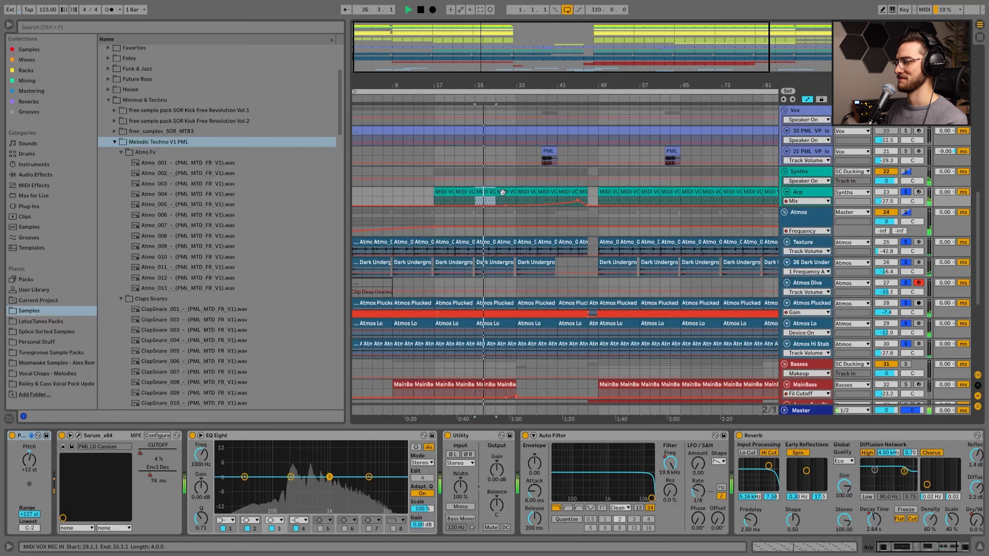
key("space")
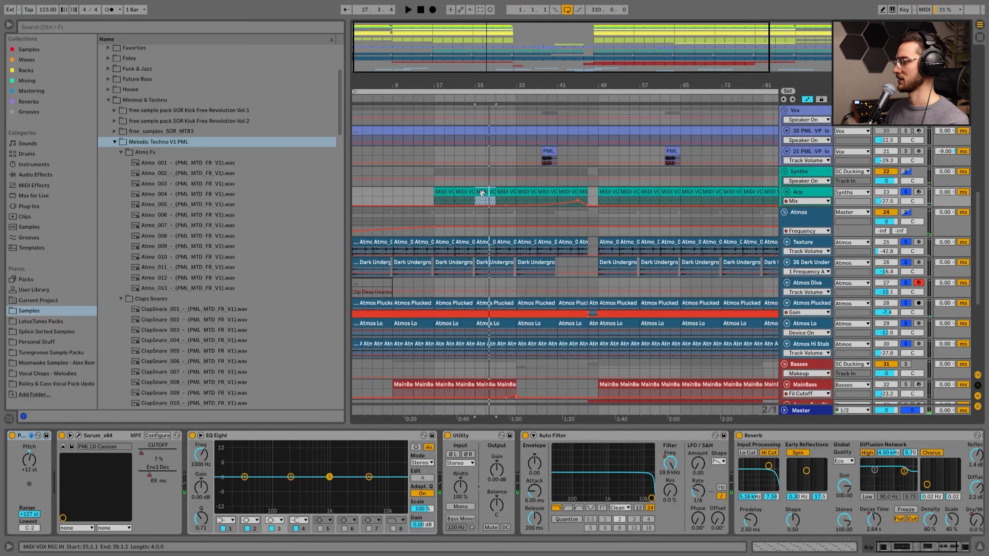
left_click_drag(801, 206, 802, 243)
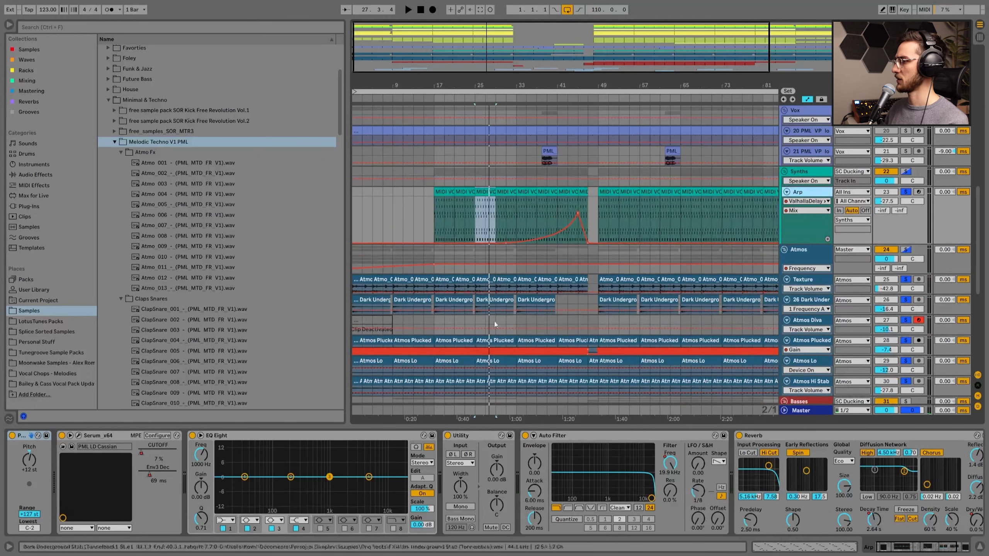
Open the Arp's Serum synth with the PML LD Cassian preset, audition a note on its keyboard, and close it
left_click(79, 436)
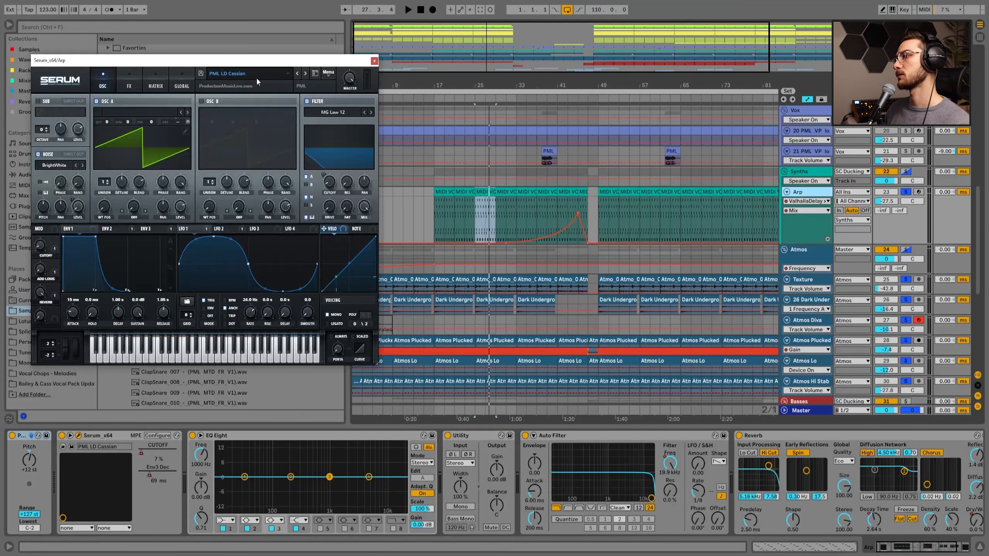
left_click_drag(243, 65, 386, 59)
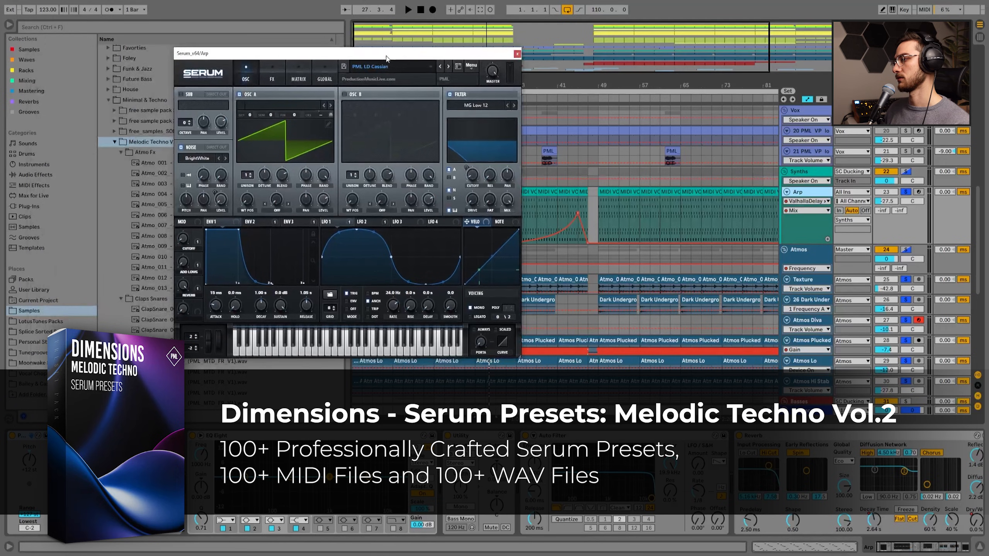
left_click(318, 349)
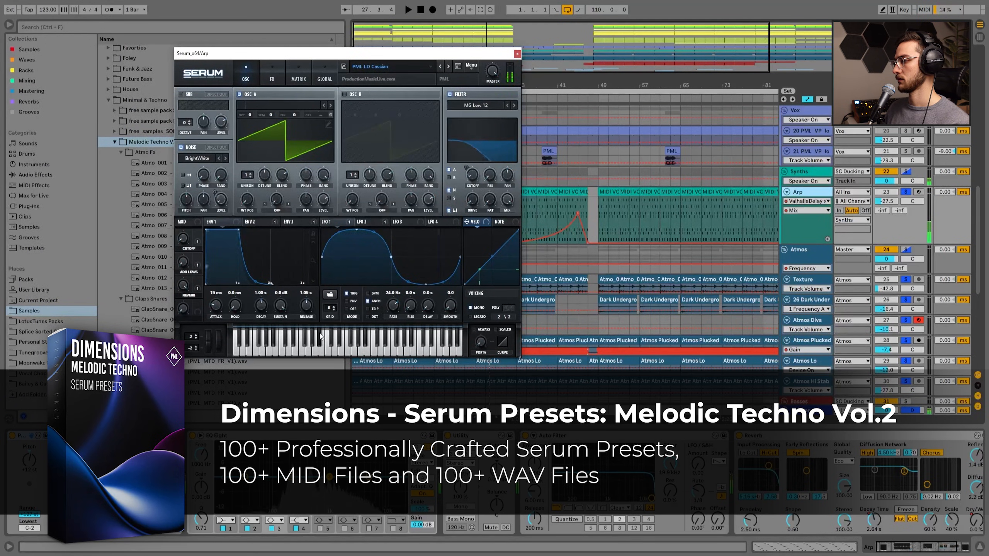
left_click(517, 53)
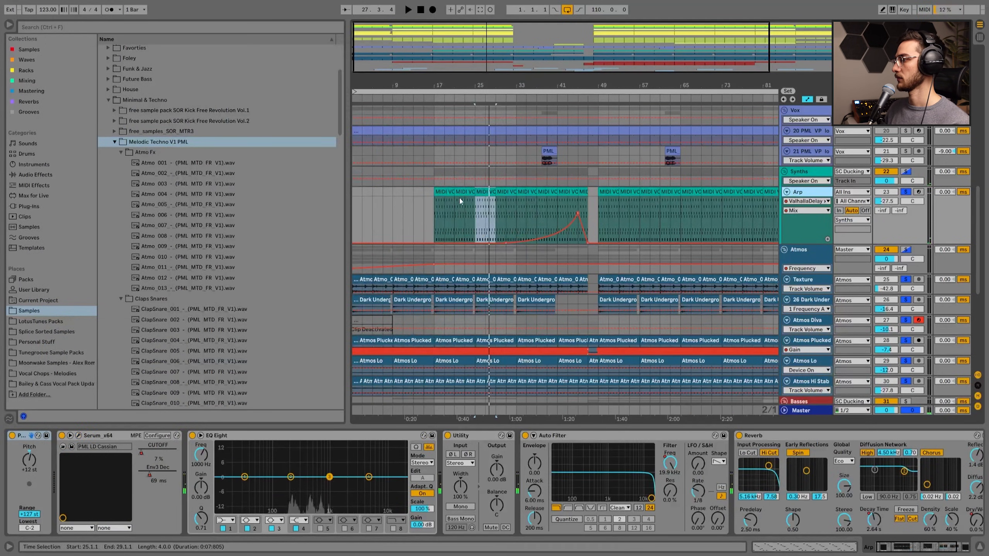
Show the Auto Filter Frequency automation on the Arp track and play the filter sweep from bar 17
scroll(460, 201, "down", 3)
left_click(931, 550)
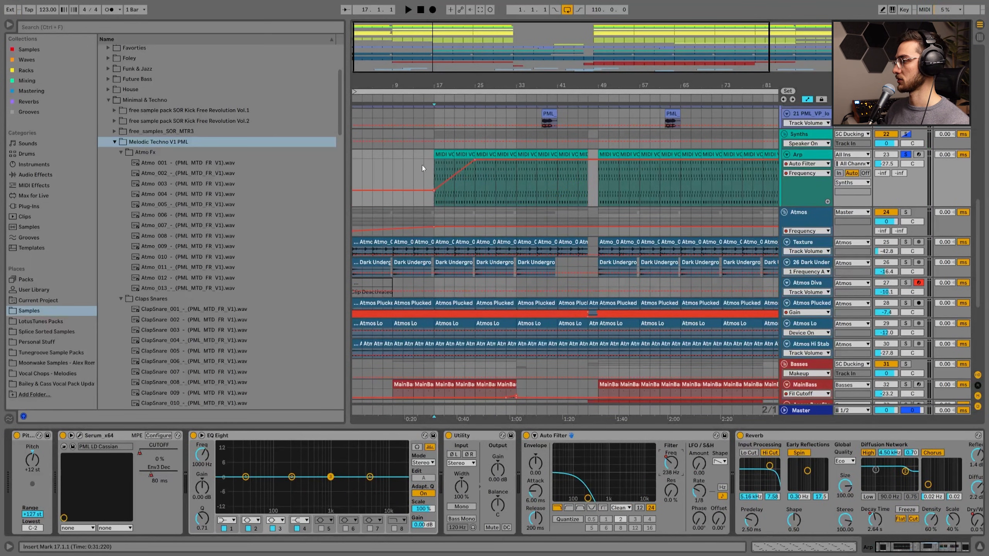
key("space")
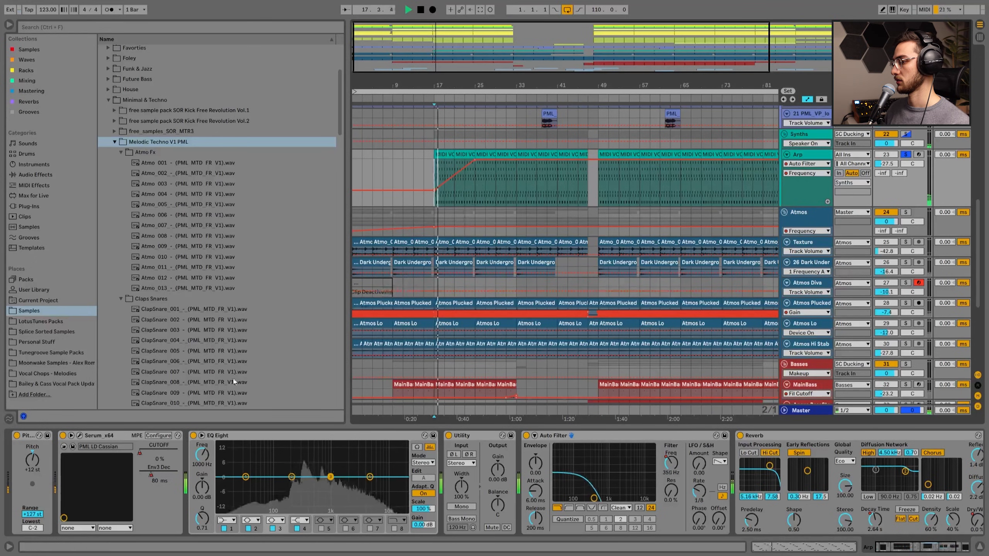
Show the Arp's Serum CUTOFF automation, try the cutoff by hand while playing from bar 33, and re-enable the automation
left_click(139, 453)
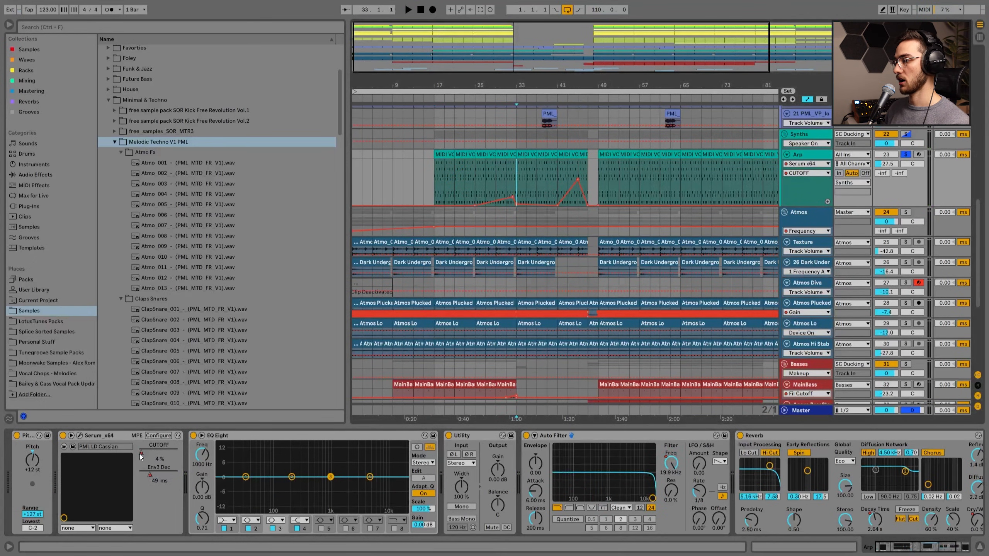
key("space")
left_click_drag(140, 454, 142, 454)
left_click(471, 9)
key("space")
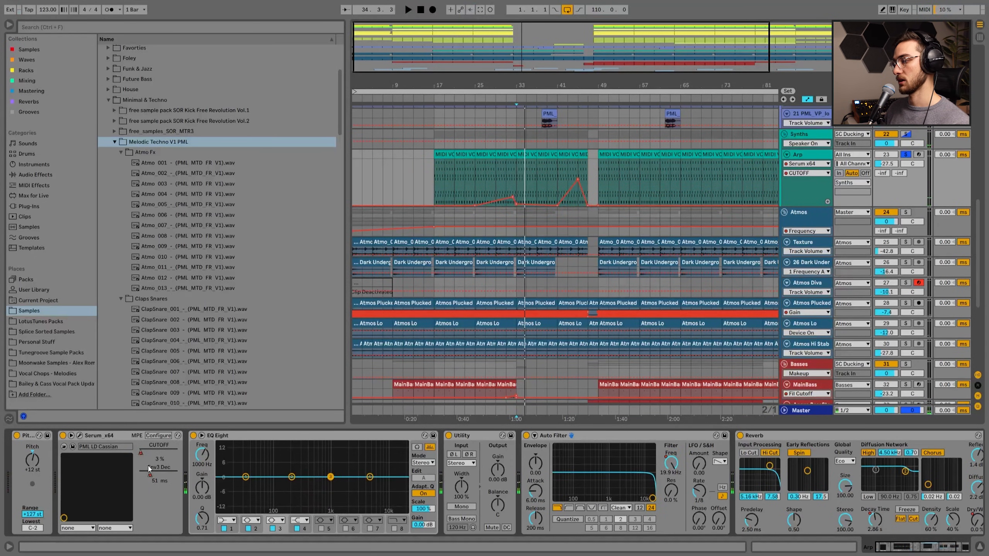
View the Arp's Serum synth, try a longer Env3 Dec by hand during playback, and re-enable the automation
left_click(80, 436)
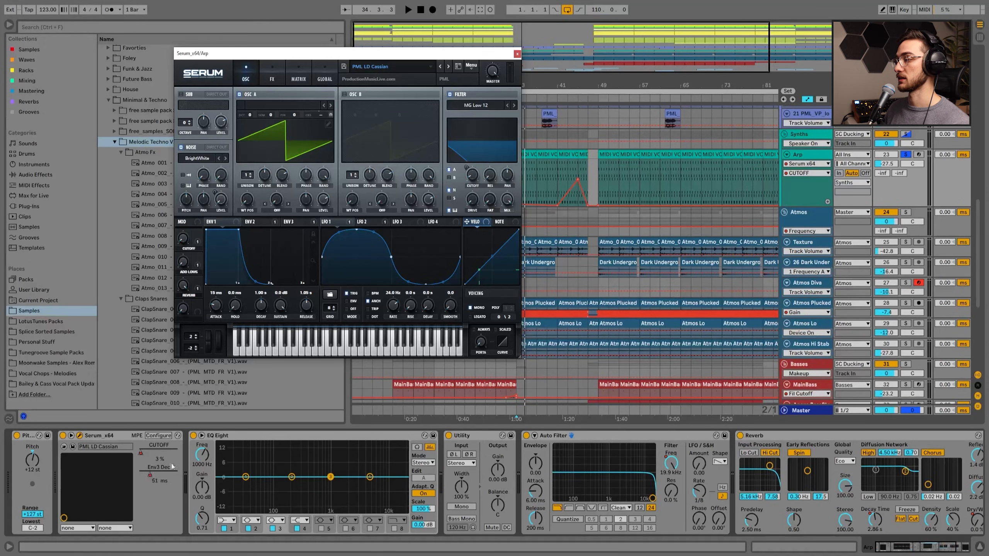
left_click(516, 54)
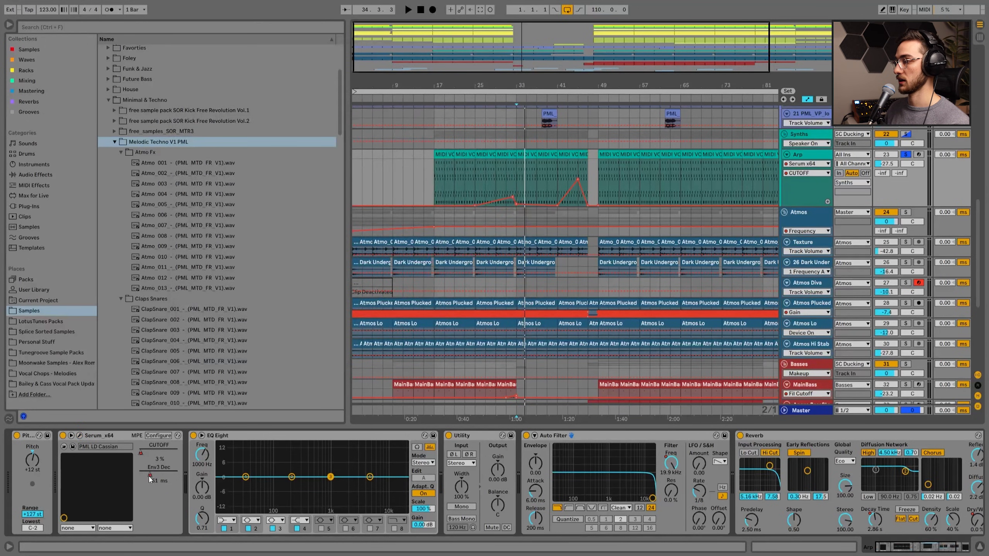
key("space")
left_click_drag(150, 476, 168, 476)
key("space")
left_click(470, 10)
Examine the Arp's Env3 Dec automation at bar 43 and its CUTOFF automation at bar 41
left_click(569, 169)
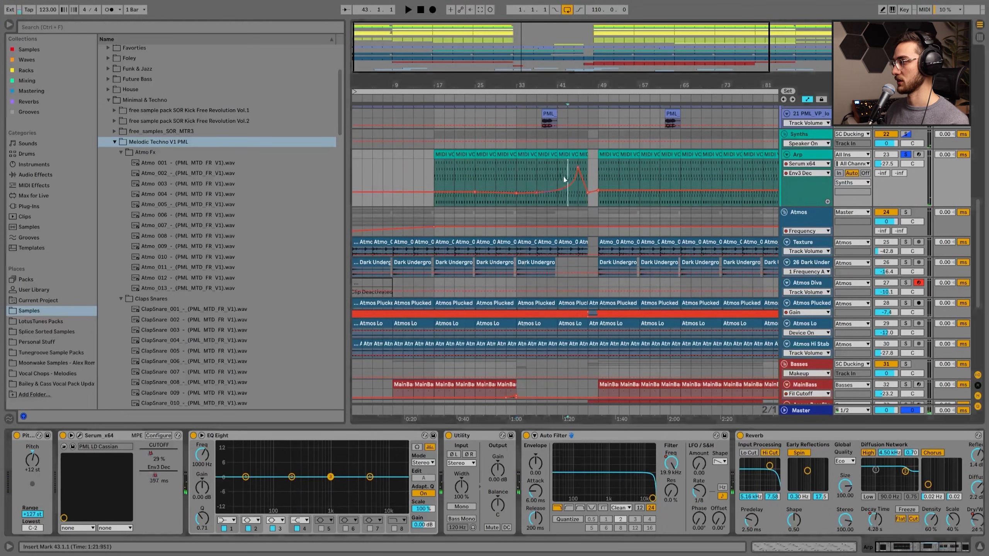
left_click(151, 452)
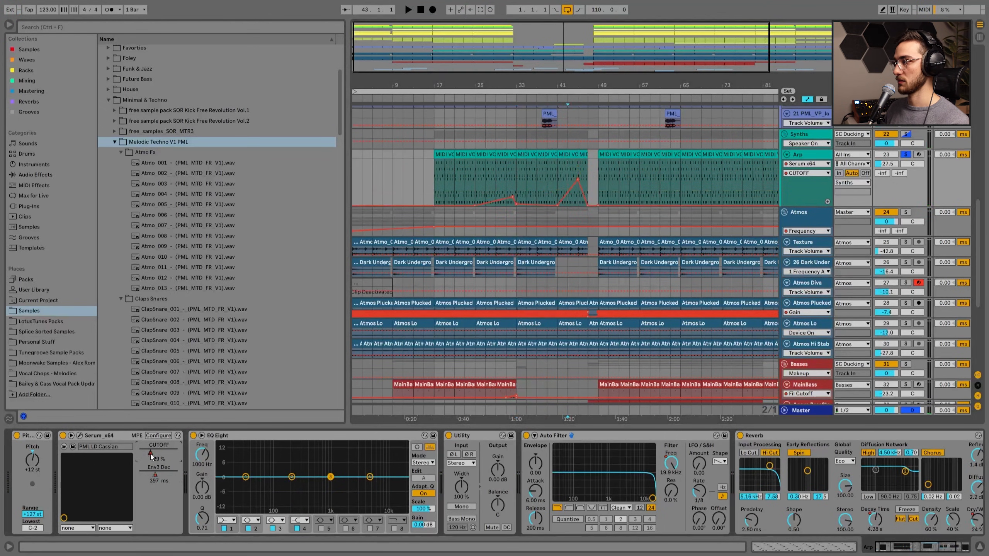
left_click(560, 172)
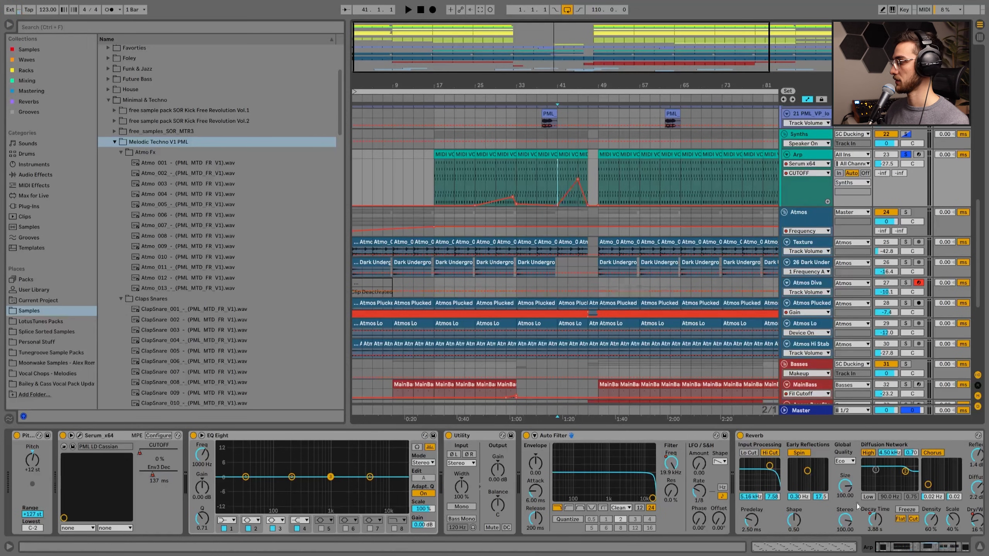
scroll(940, 528, "down", 3)
left_click(870, 436)
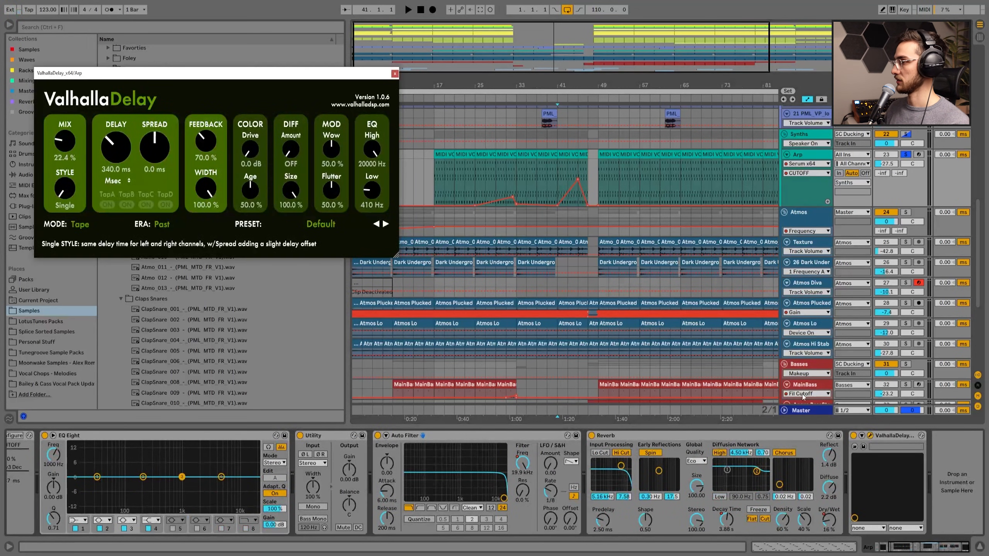
left_click(66, 142)
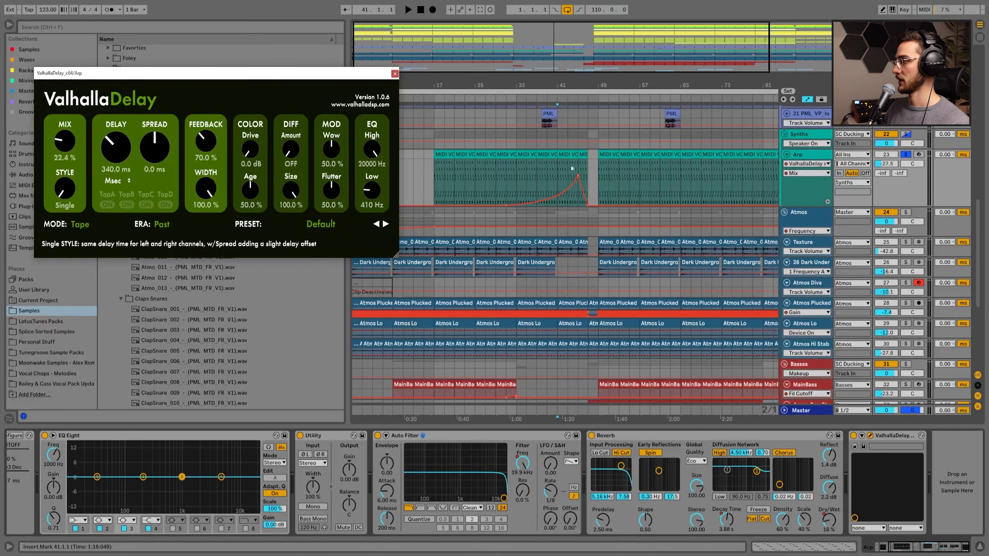
Play the Arp's delay Mix build-up from bar 43, stop playback, and close ValhallaDelay
left_click_drag(569, 71, 560, 62)
left_click(504, 181)
scroll(502, 222, "up", 2)
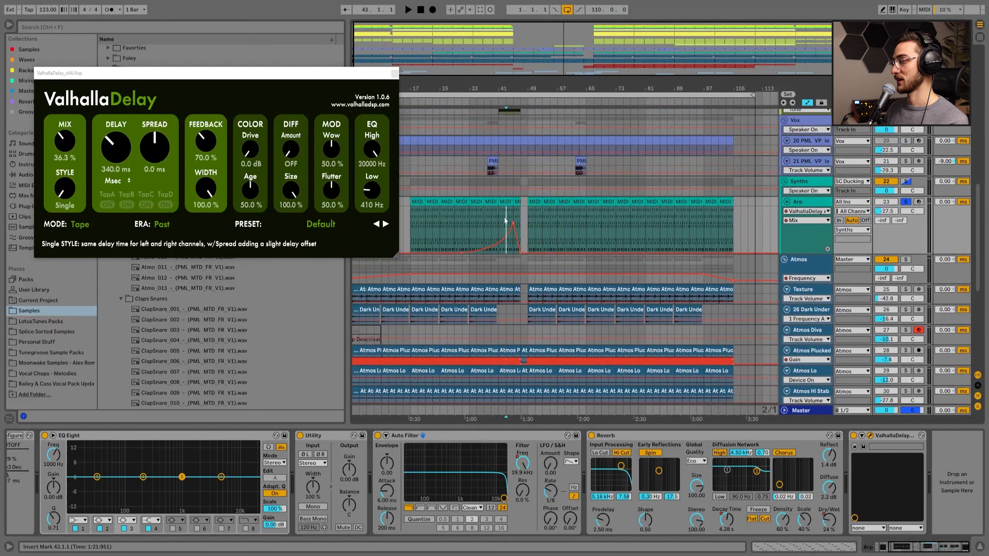
key("space")
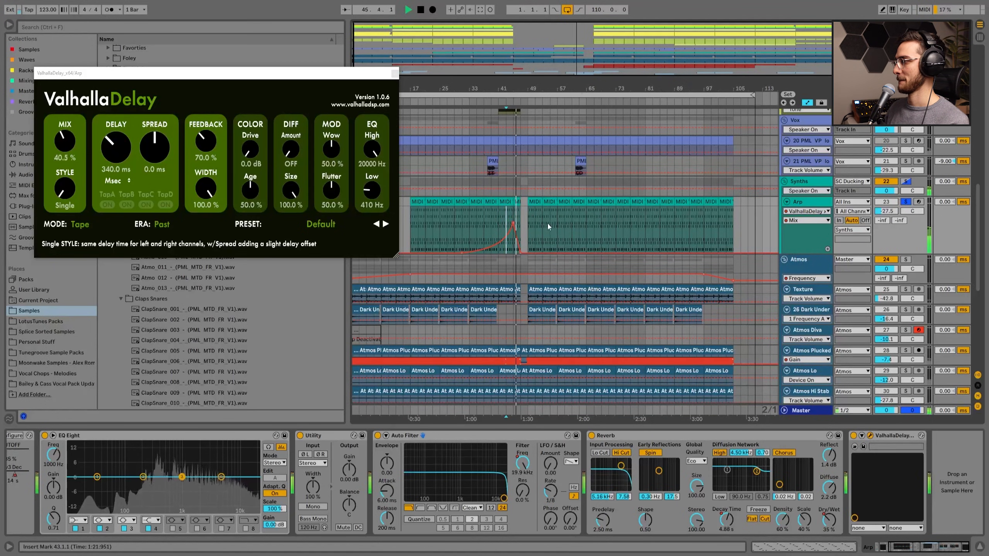
left_click(395, 74)
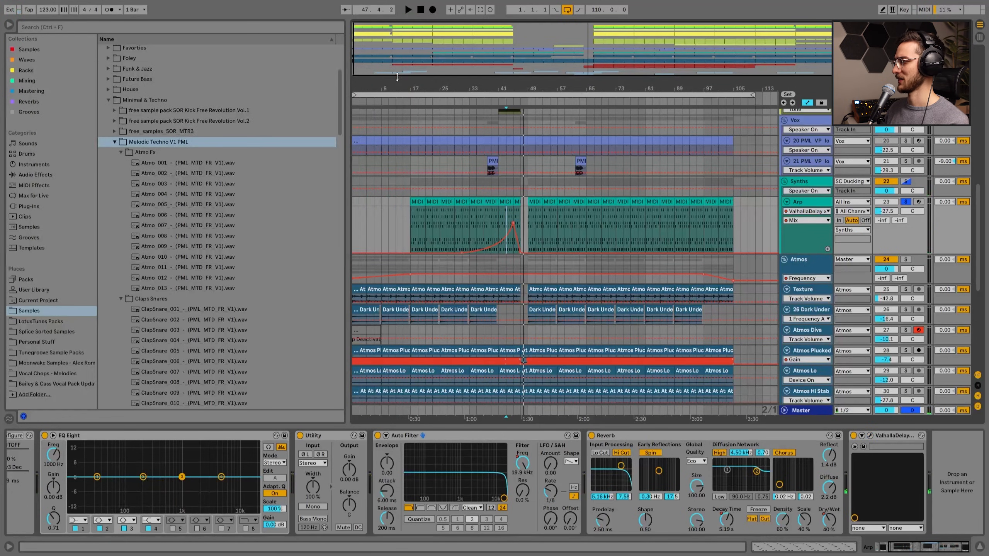
Set the playback position to bar 33 on the Arp, review the macro knobs in its Serum synth, and close it
left_click_drag(483, 86, 486, 115)
left_click(514, 216)
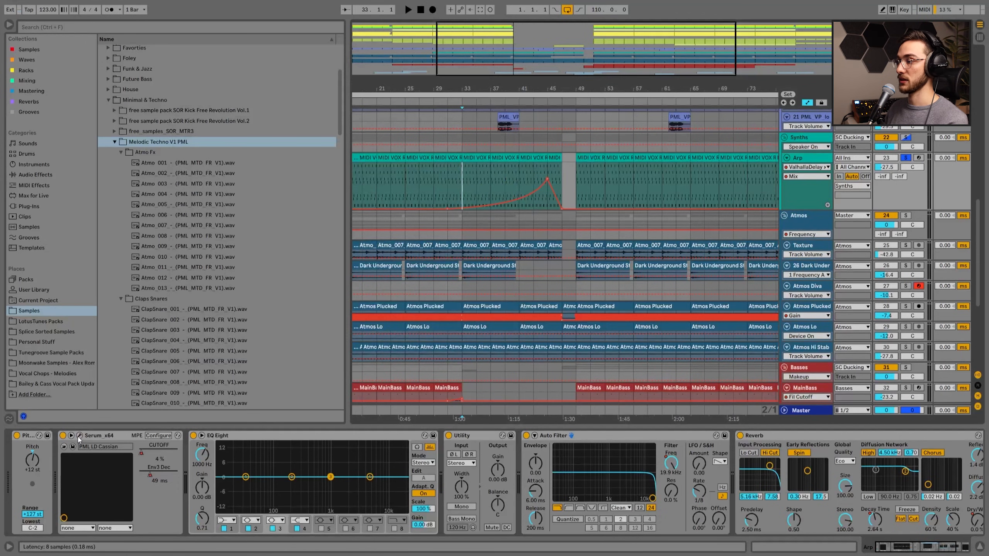
left_click(79, 436)
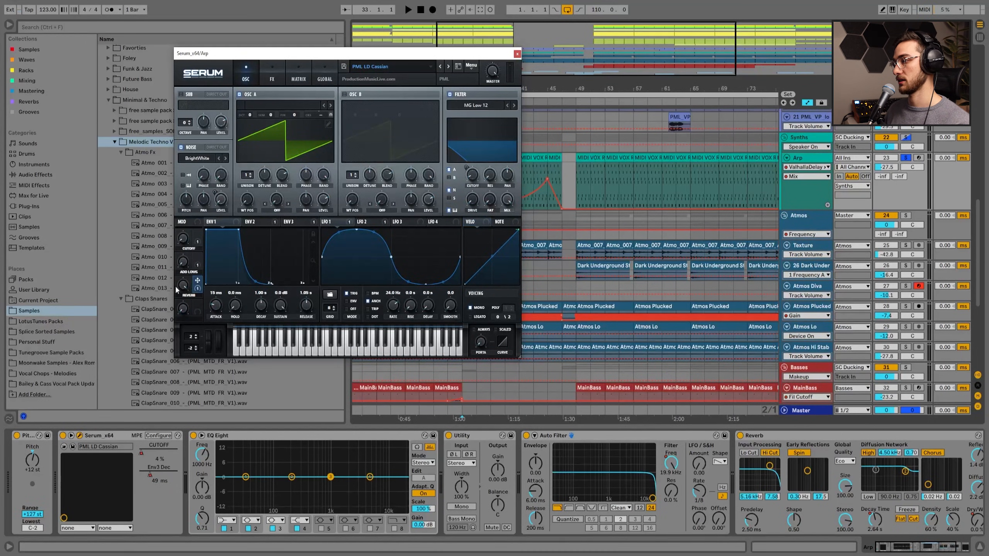
left_click(517, 55)
Play the drums, loops, Arp and Atmos layers together from bar 49 while reviewing the tracks down to Basses and FX
left_click(517, 177)
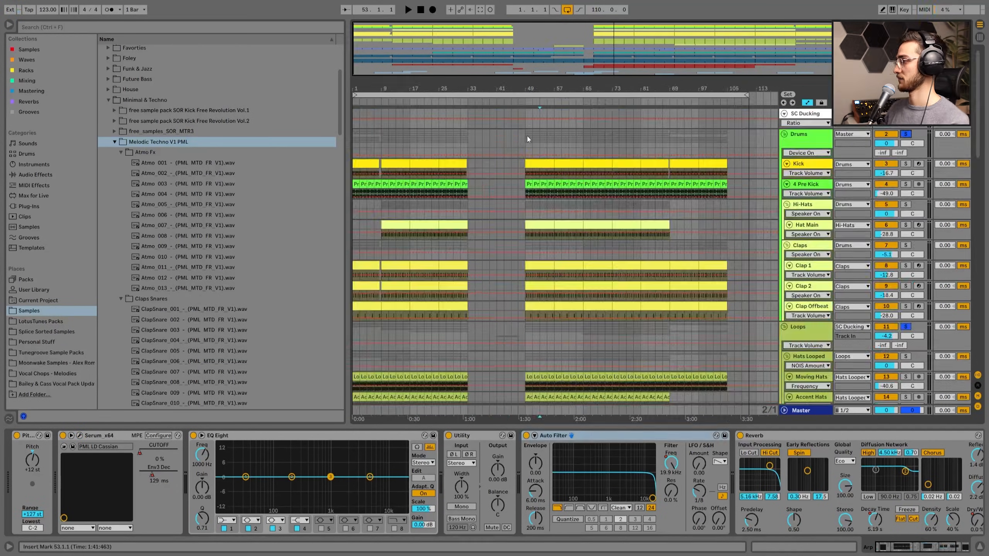
left_click(527, 136)
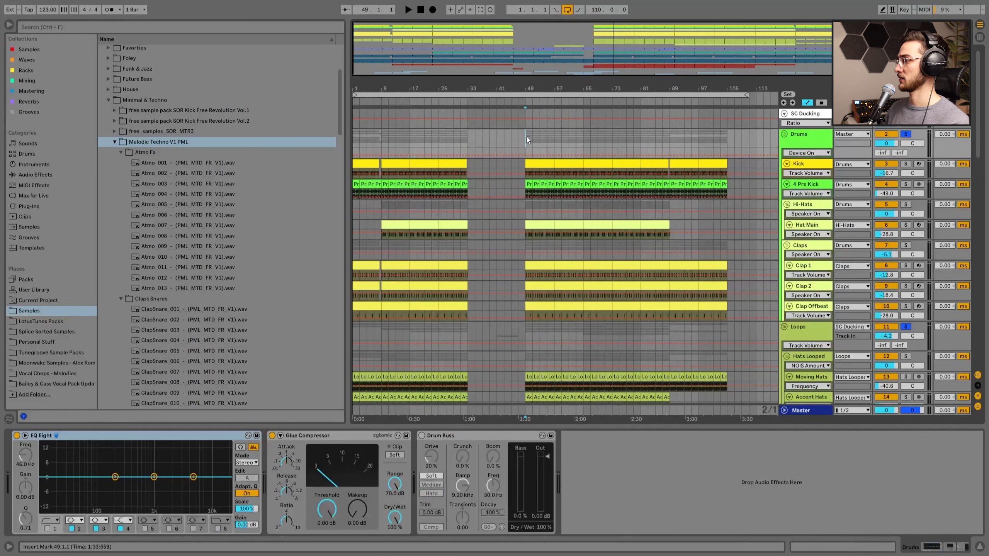
key("space")
scroll(541, 305, "down", 15)
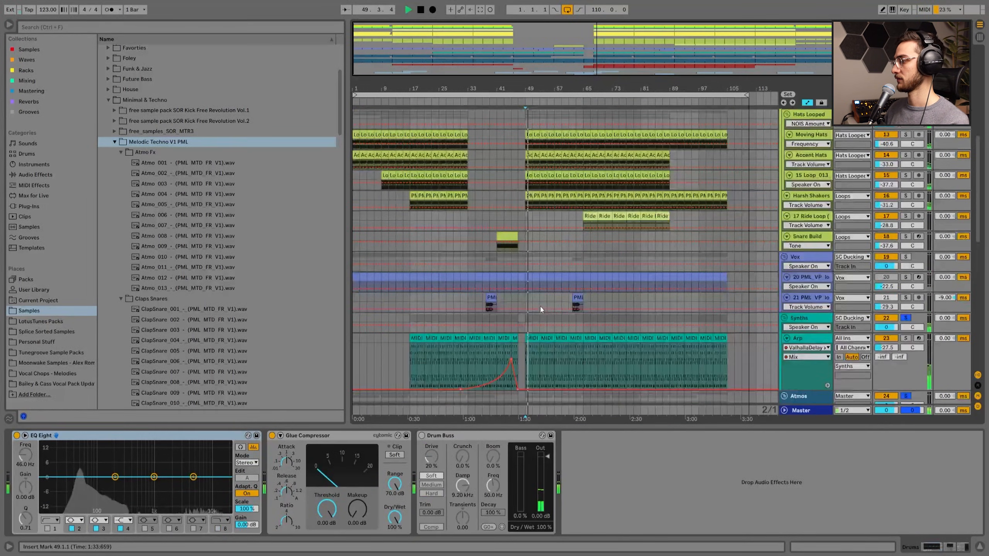
scroll(550, 306, "down", 10)
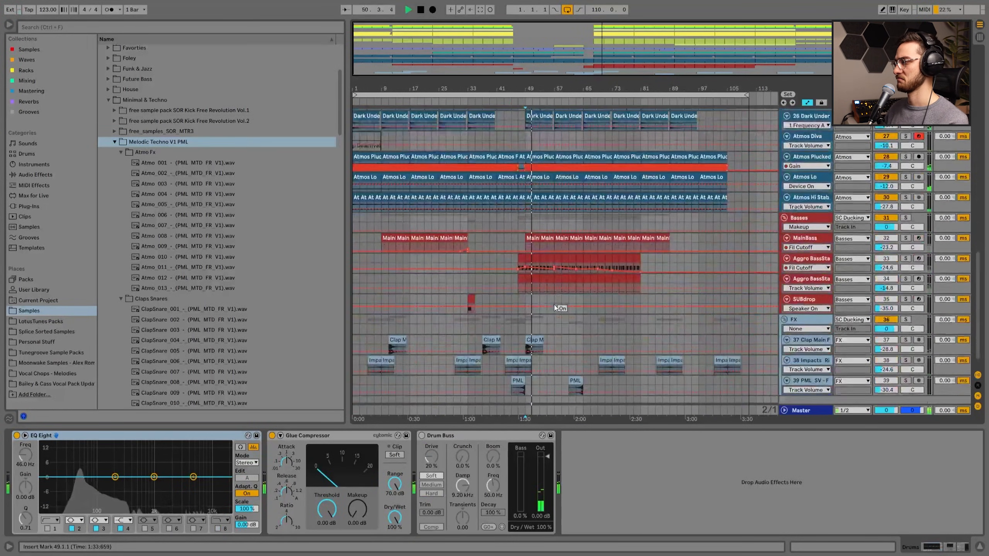
key("space")
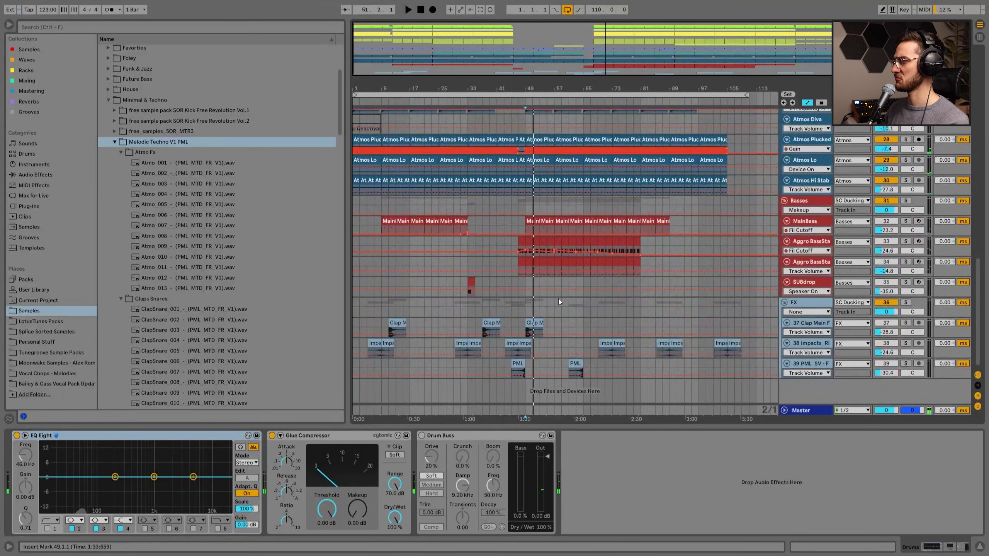
Select the MainBass clip at bar 49 to show its device chain and enlarge the MainBass track
left_click(527, 241)
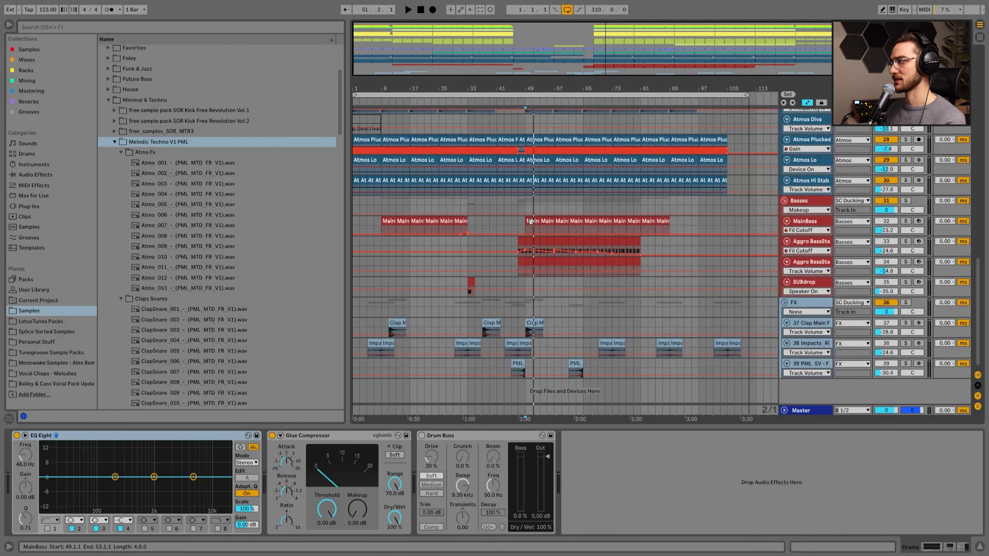
left_click(530, 222)
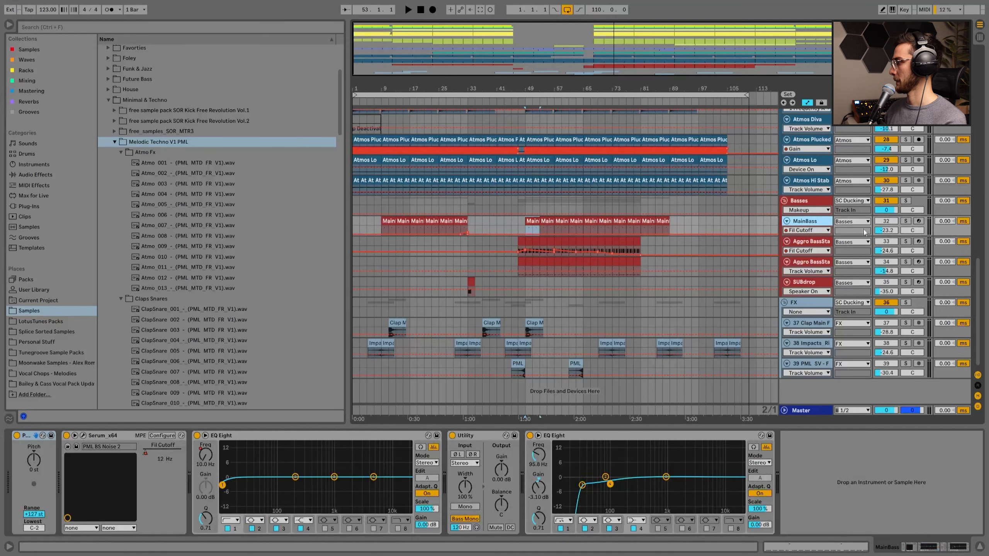
left_click_drag(805, 235, 805, 282)
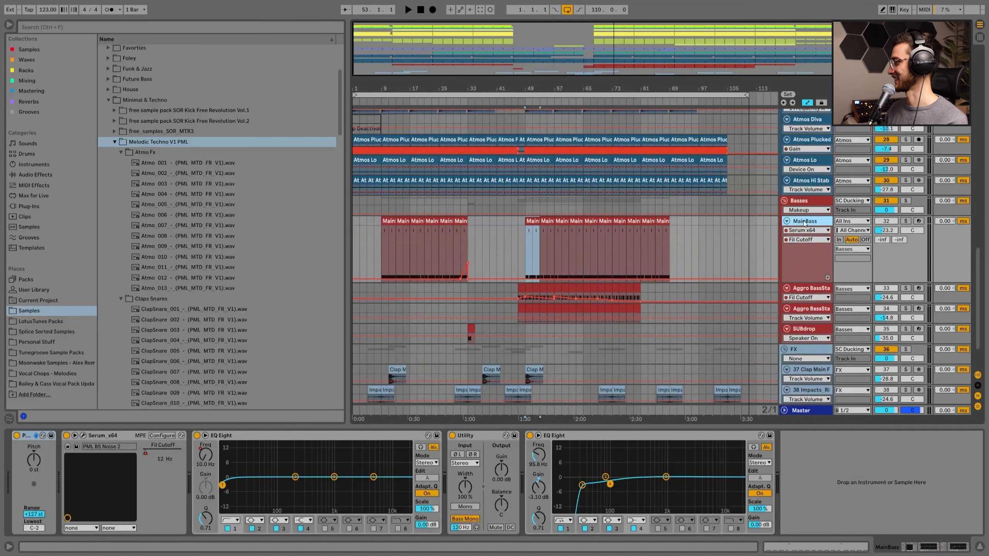
Select the MainBass clip at bar 9, solo the MainBass track, and play it from there
left_click(390, 221)
left_click_drag(384, 88, 385, 129)
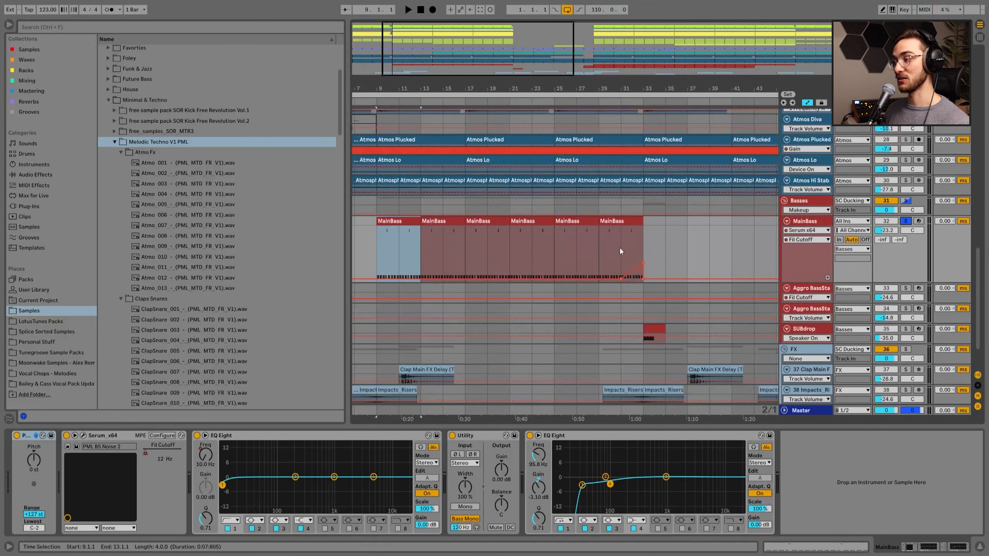
key("space")
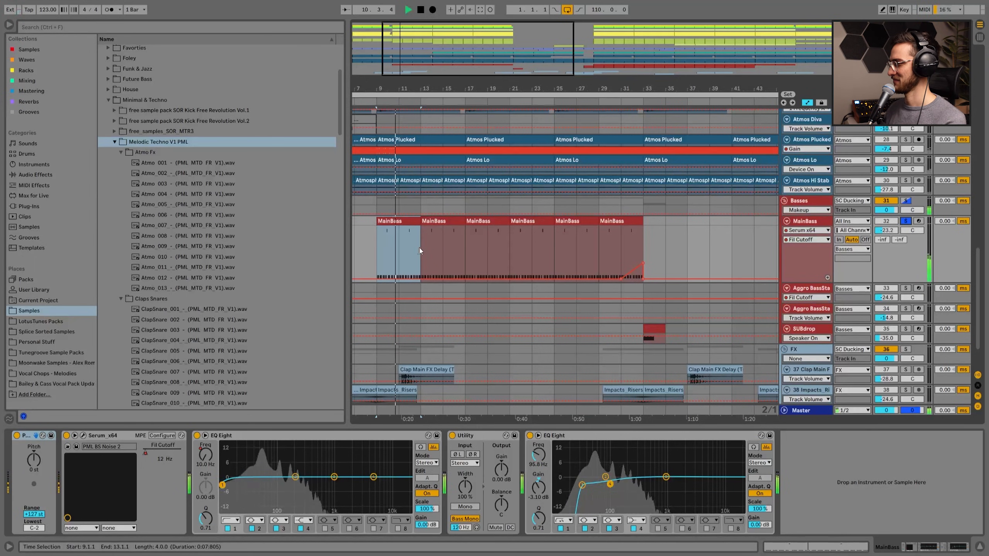
Open the MainBass Serum synth with the PML BS Noise 2 preset and audition a note on its keyboard
left_click(84, 435)
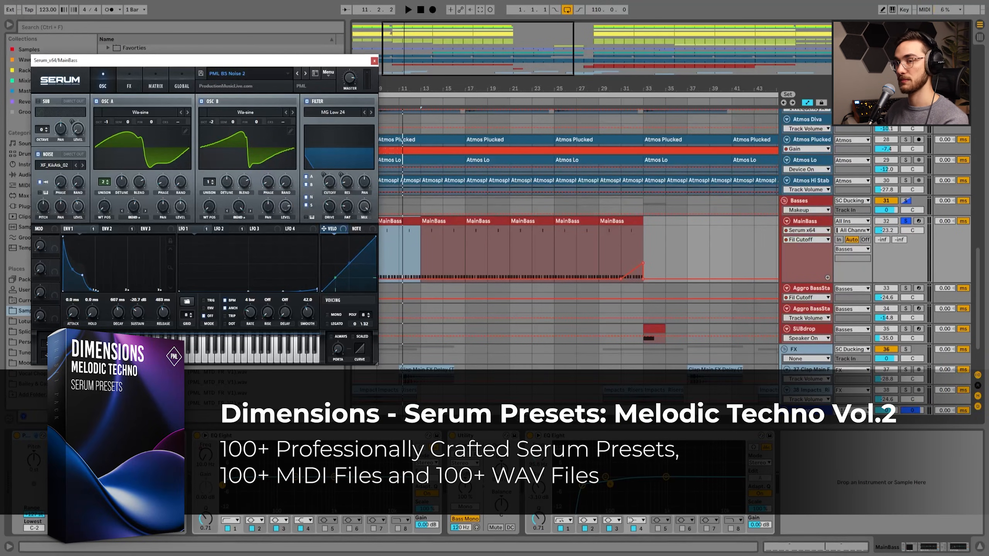
left_click(200, 351)
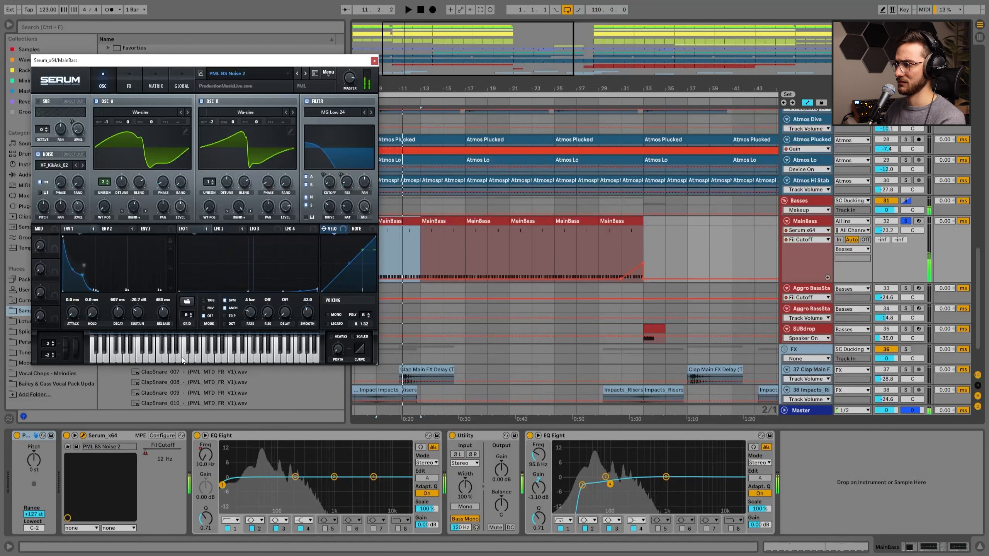
Audition notes on the MainBass Serum keyboard and slightly adjust the filter cutoff between them
left_click(182, 357)
left_click(175, 345)
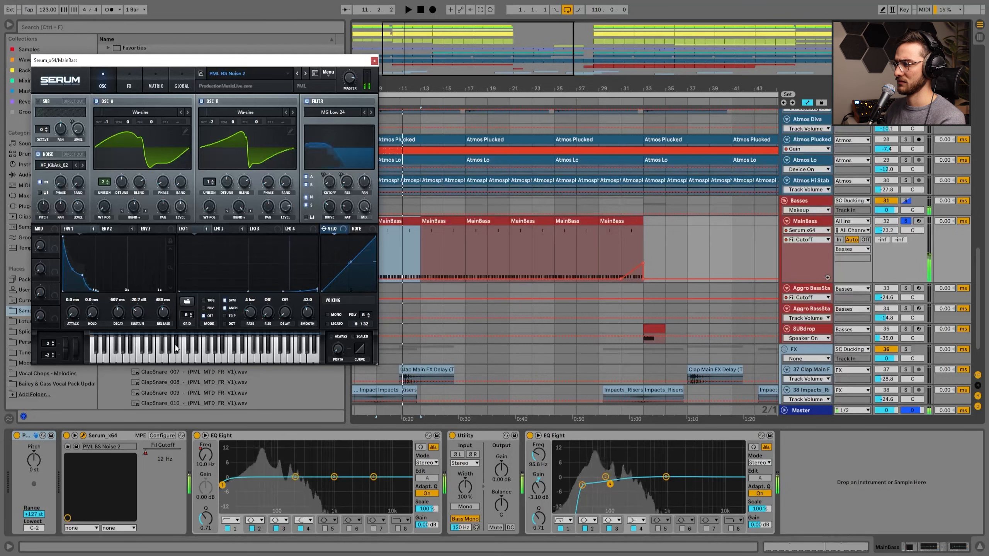
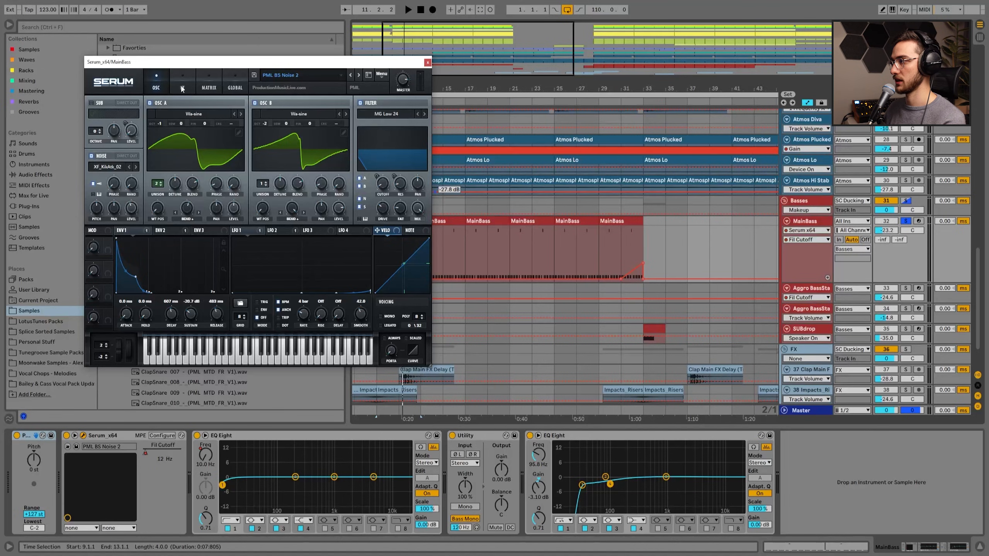
left_click_drag(382, 185, 390, 187)
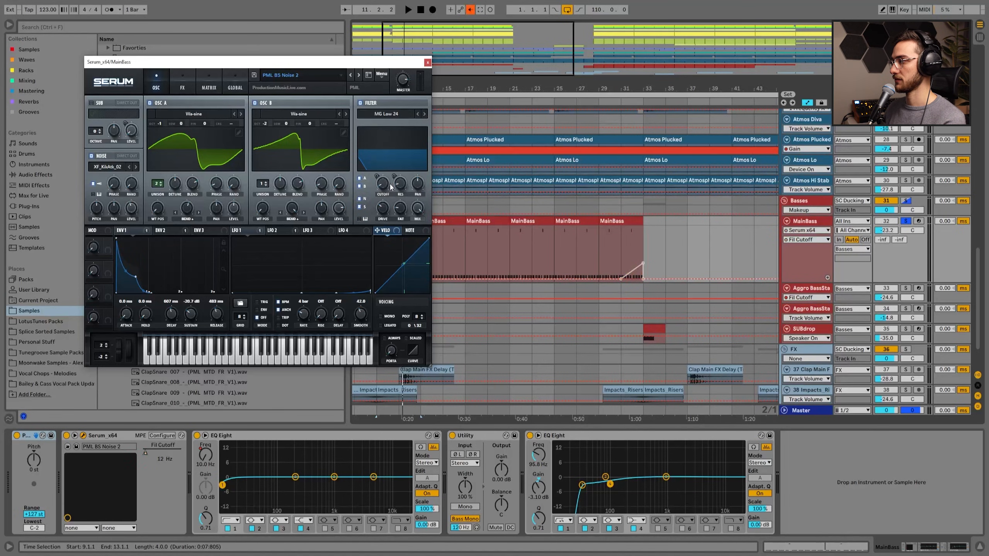
left_click(267, 347)
left_click(222, 346)
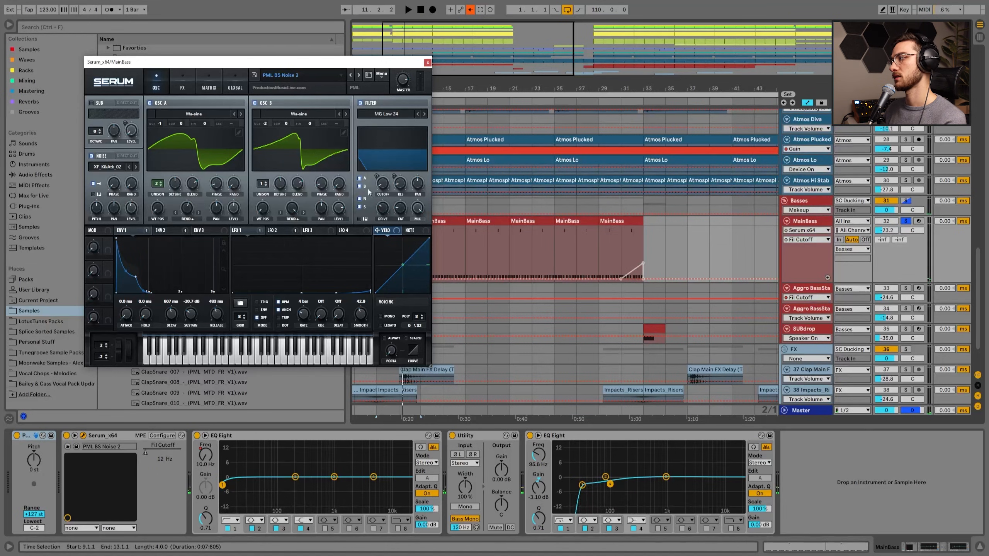
Review the effects used in the MainBass Serum preset, return to its oscillators, and audition another note
left_click(174, 81)
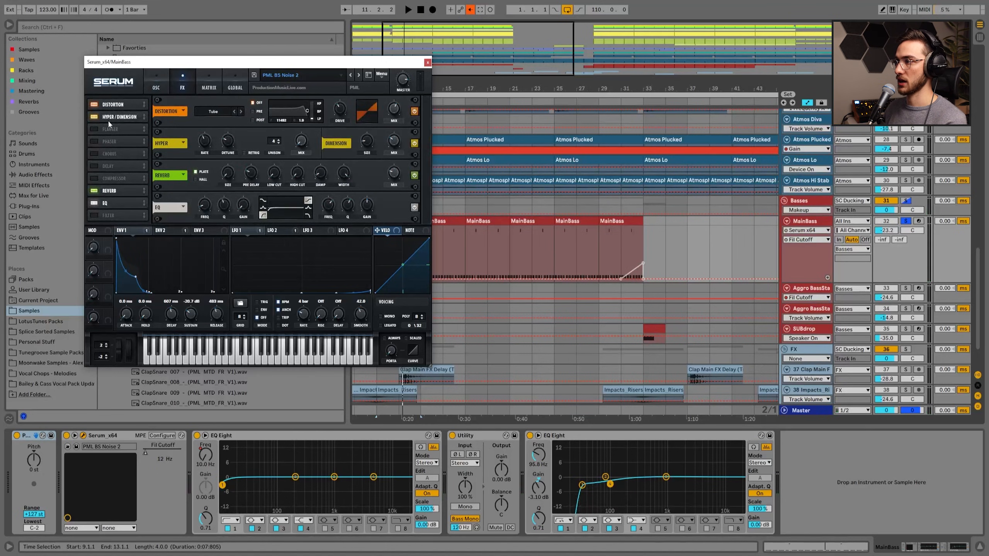
left_click(156, 81)
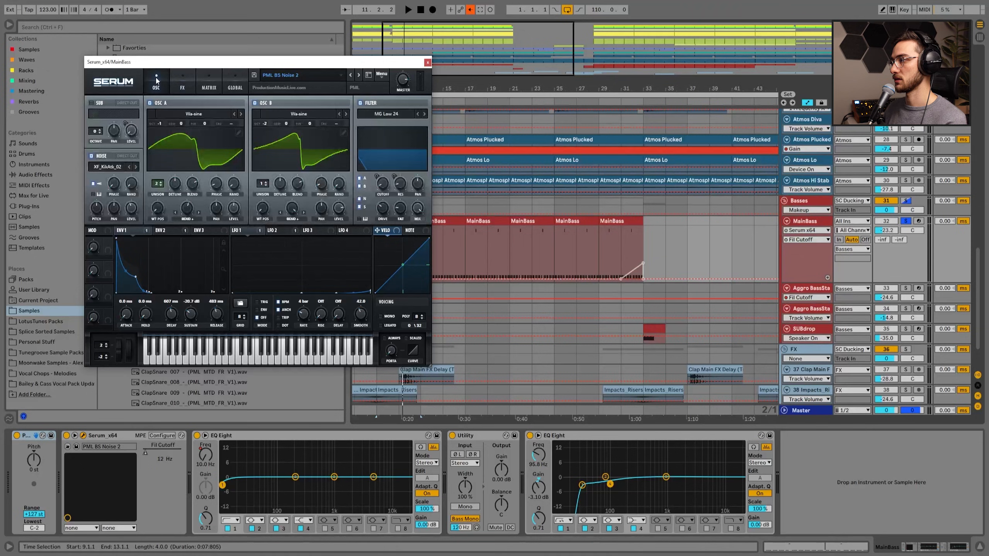
left_click(210, 358)
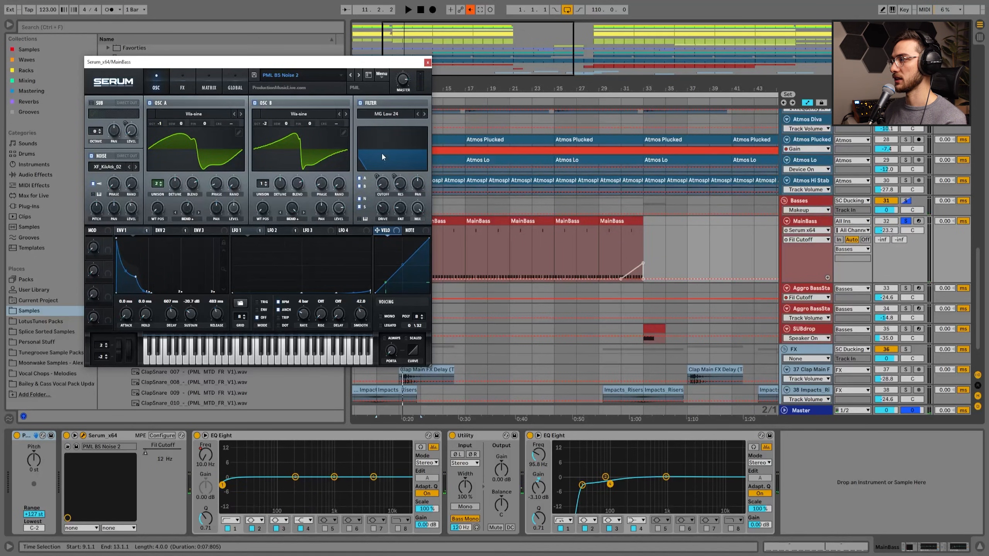
Close Serum, examine the MIDI notes of the MainBass clip at bar 9, and return to its device chain
left_click(427, 63)
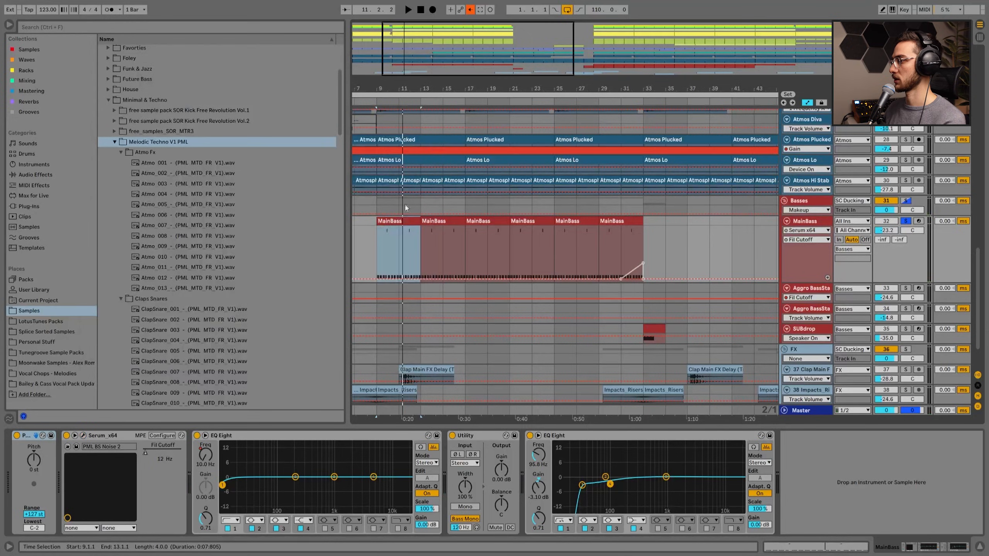
double_click(391, 221)
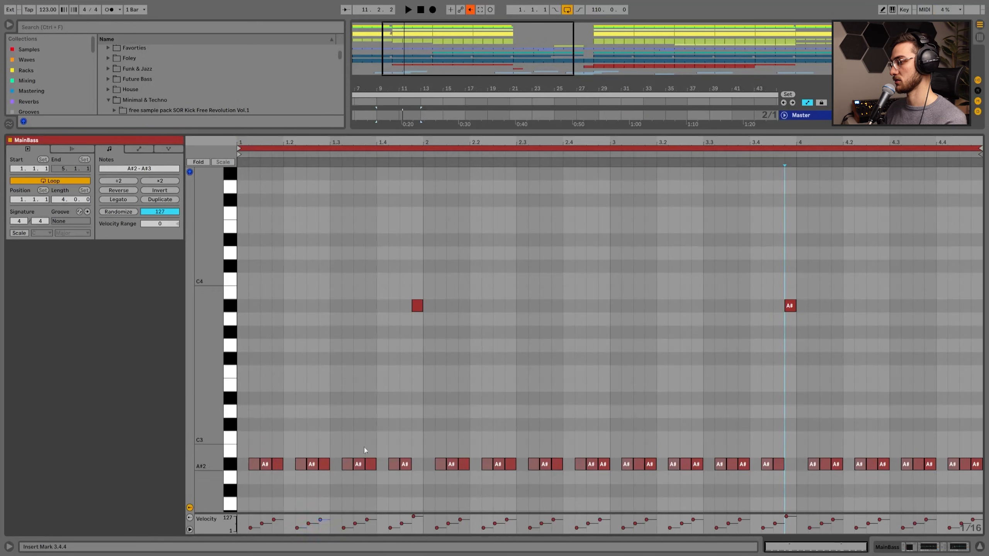
scroll(344, 349, "down", 3)
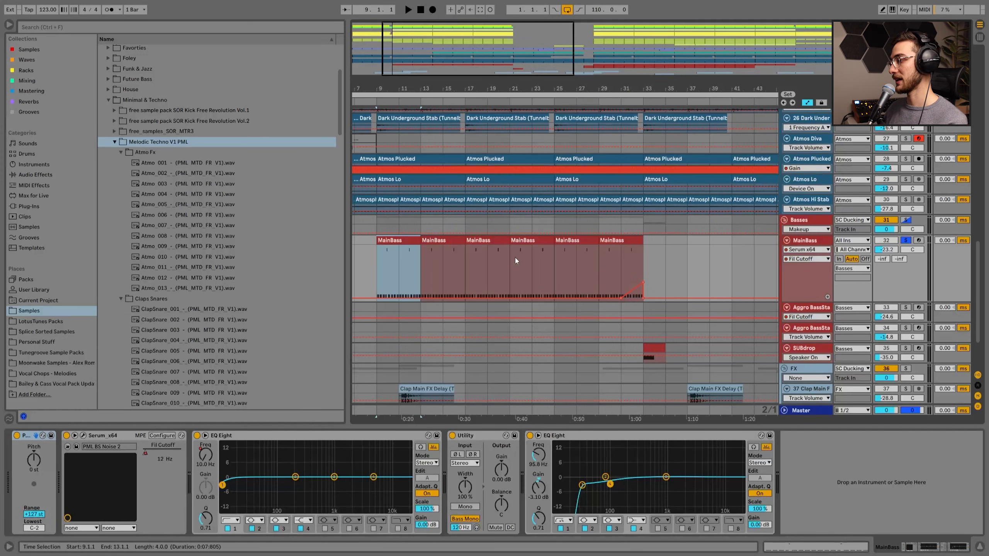
Solo the Kick track alongside MainBass, play both from bar 9, and stop after reviewing the tracks
scroll(532, 261, "up", 10)
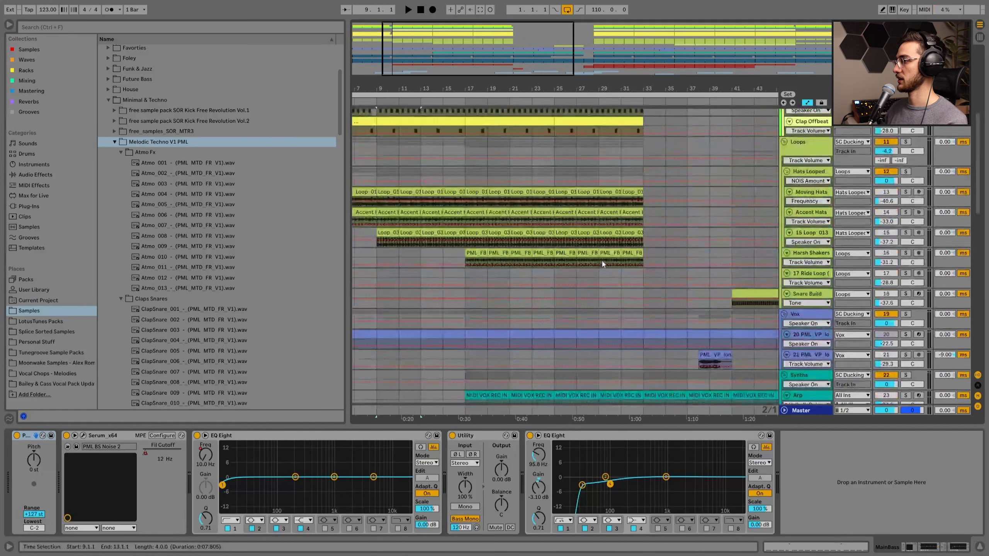
scroll(601, 261, "up", 5)
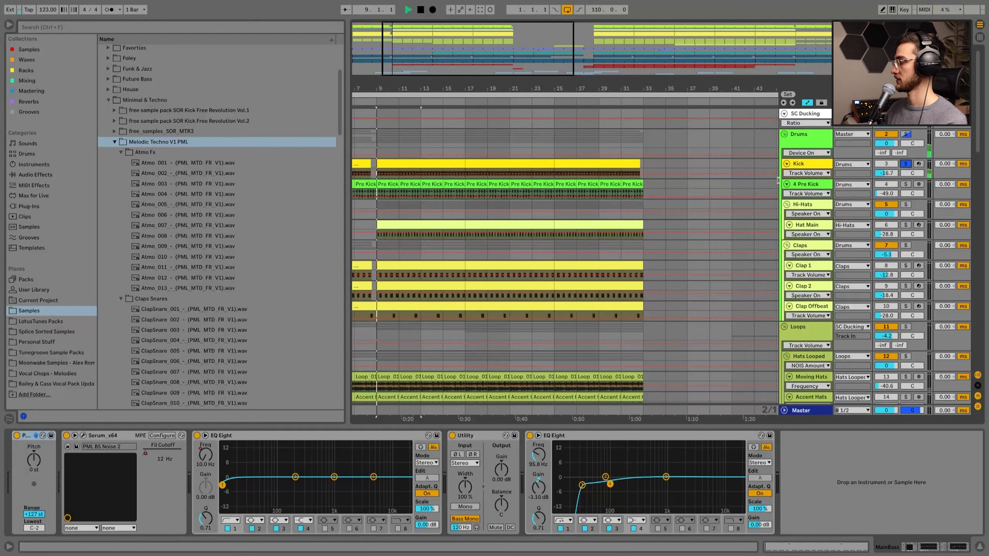
key("space")
scroll(481, 246, "down", 12)
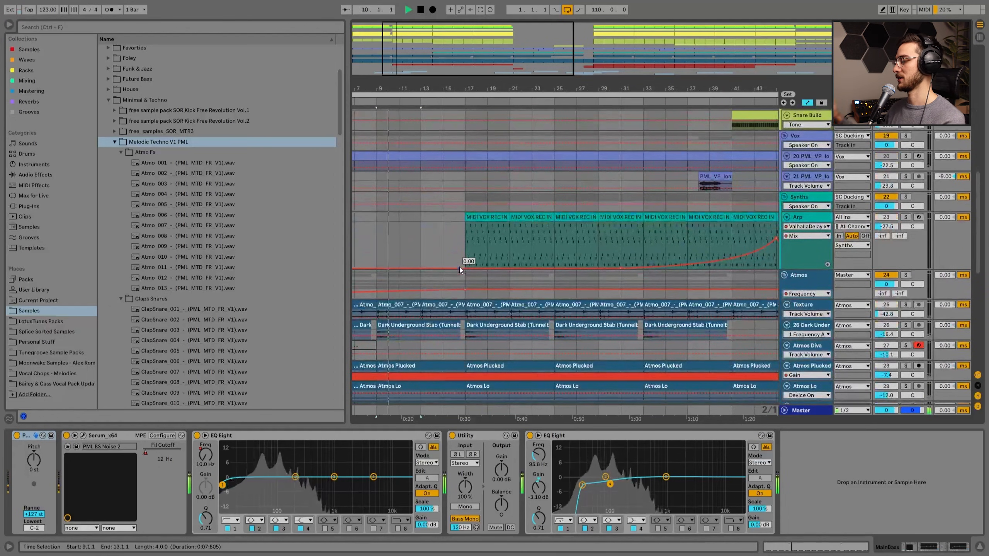
scroll(459, 268, "down", 5)
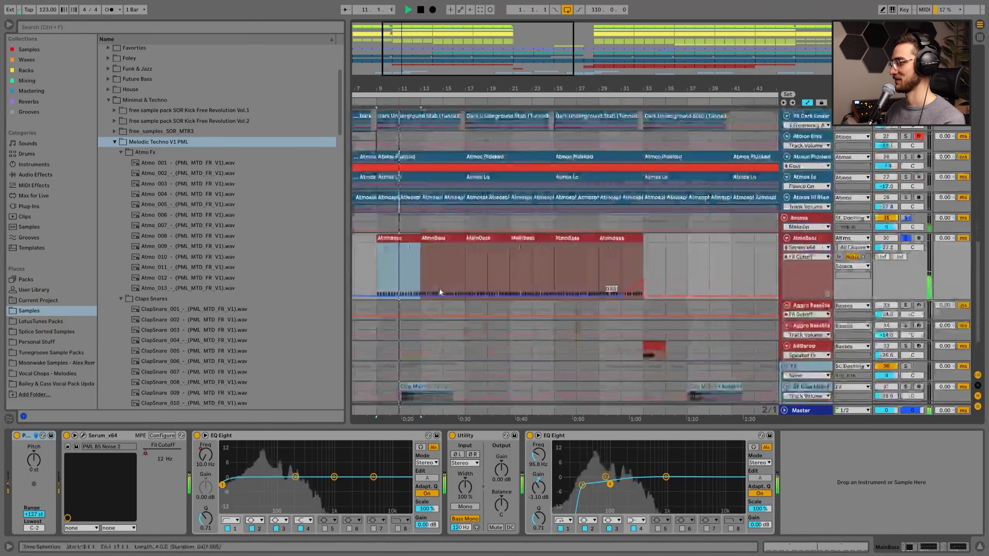
scroll(447, 253, "down", 2)
key("space")
Add the Atmos and Loops groups to the soloed tracks and play them together with the kick and MainBass
scroll(459, 253, "up", 1)
scroll(479, 278, "up", 3)
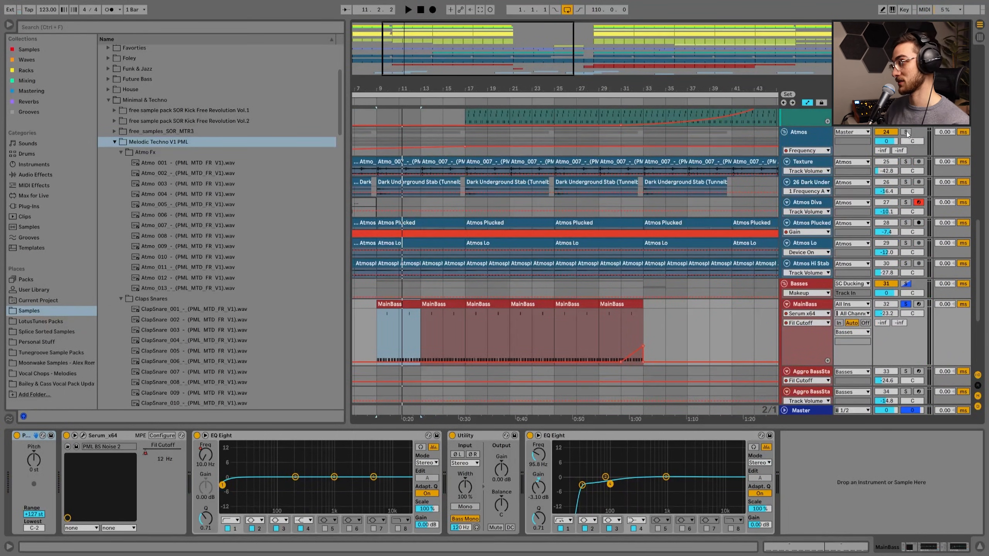
left_click(906, 132)
key("space")
scroll(483, 287, "up", 3)
scroll(505, 304, "up", 12)
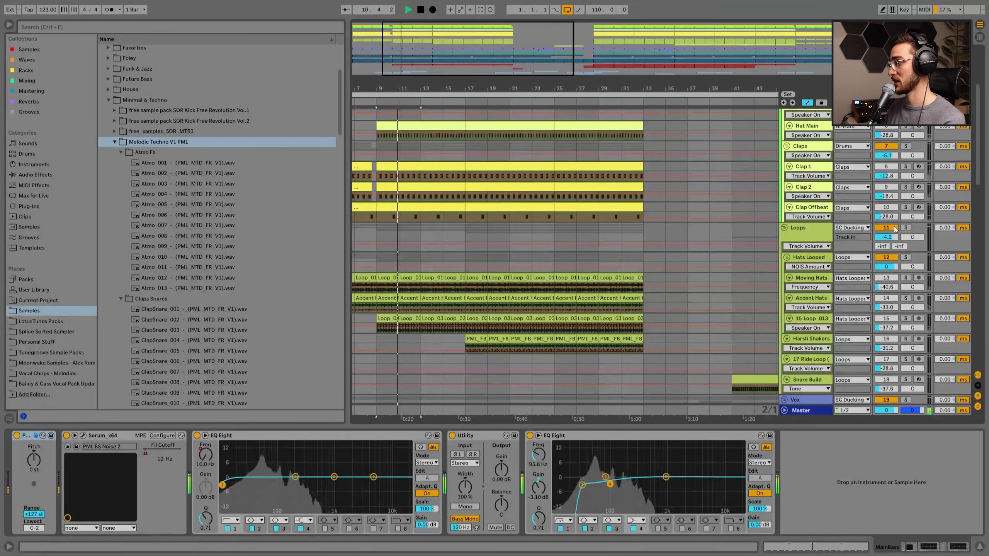
scroll(477, 272, "down", 5)
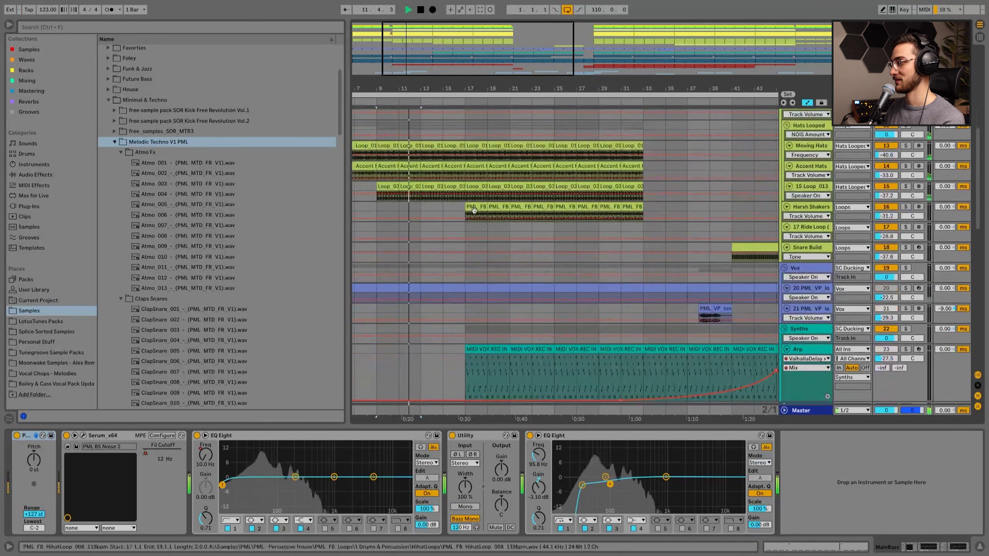
scroll(465, 311, "down", 9)
Show the Basses group's device chain and the SC Ducking track's compressor with its Kick sidechain
left_click(905, 283)
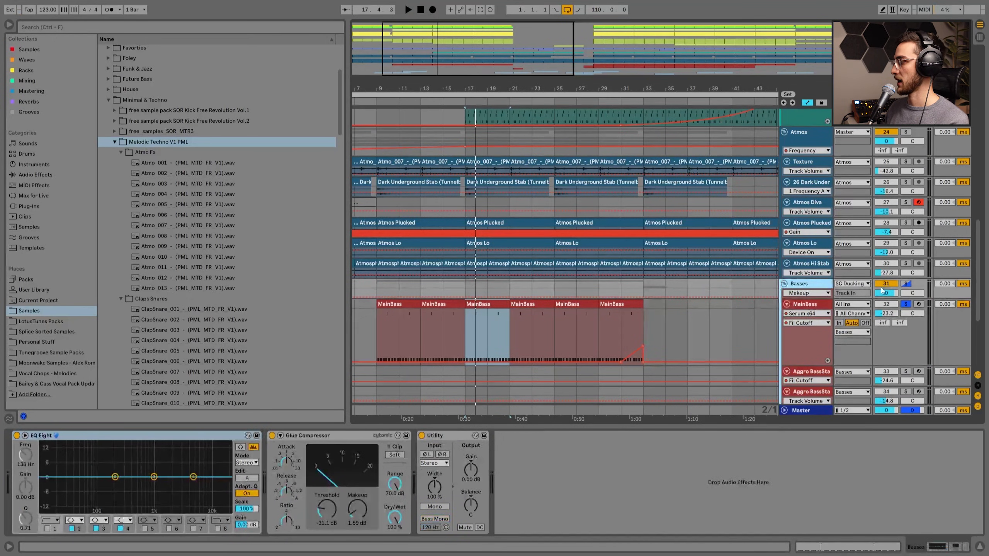
left_click(811, 305)
left_click(808, 286)
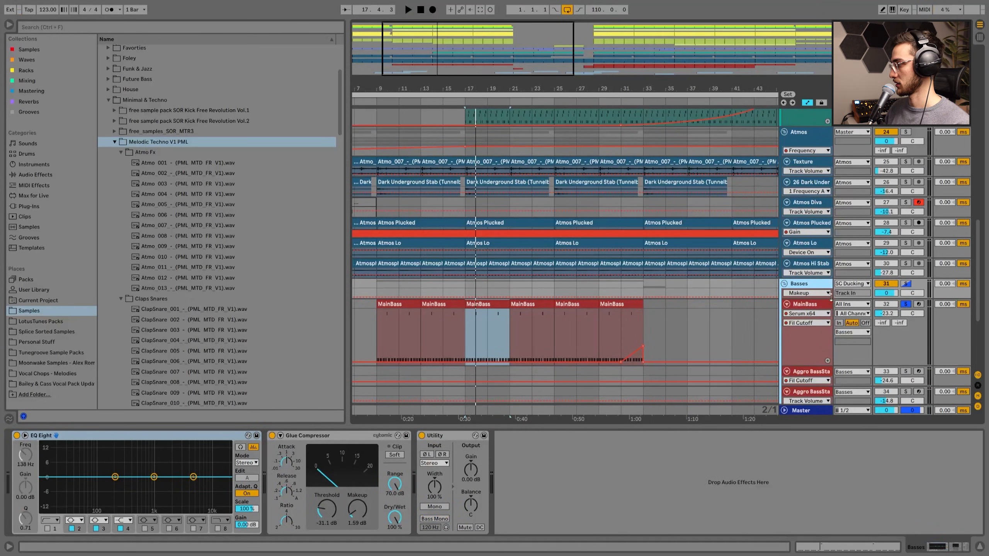
scroll(832, 292, "up", 10)
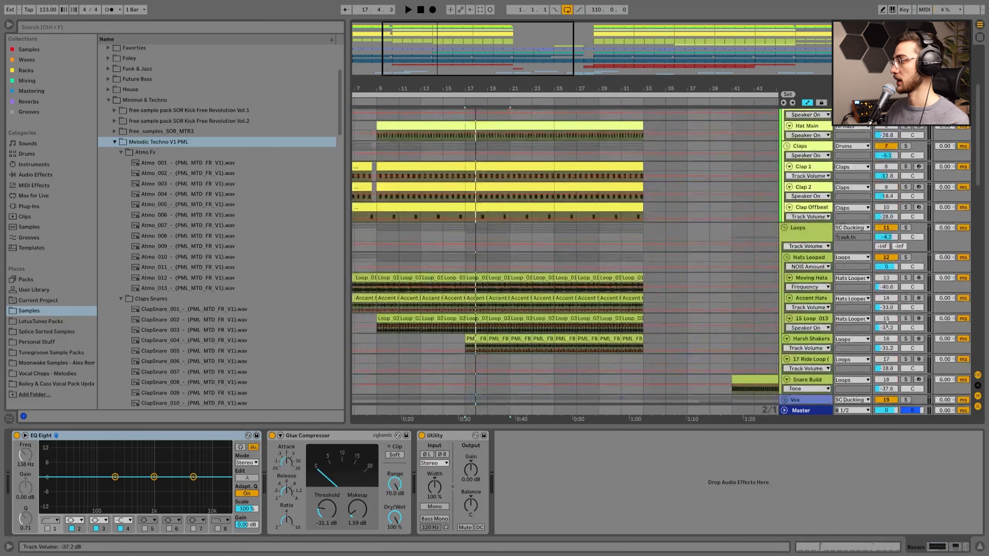
scroll(886, 325, "up", 5)
left_click(804, 113)
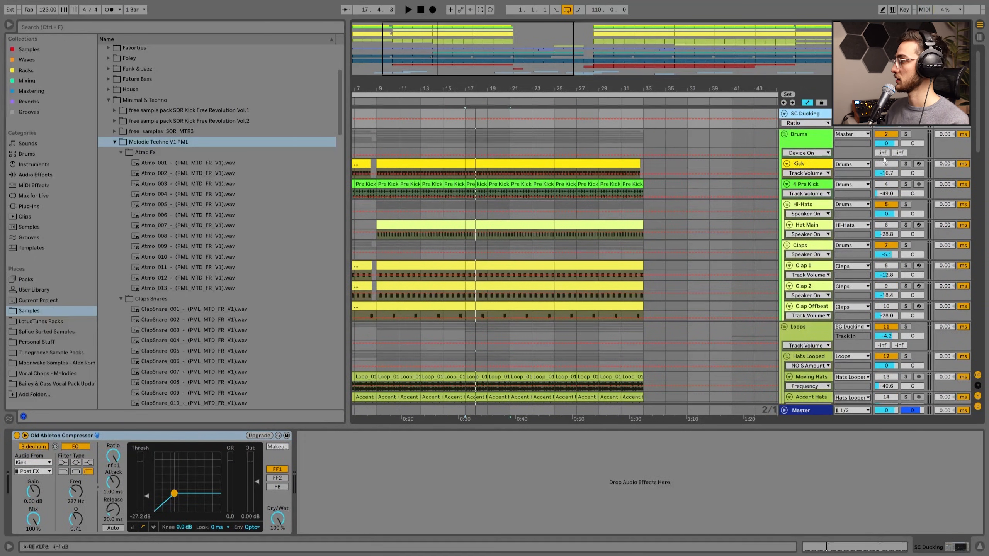
Go to the break starting at bar 33 and hide the automation lanes in the arrangement
scroll(458, 307, "down", 3)
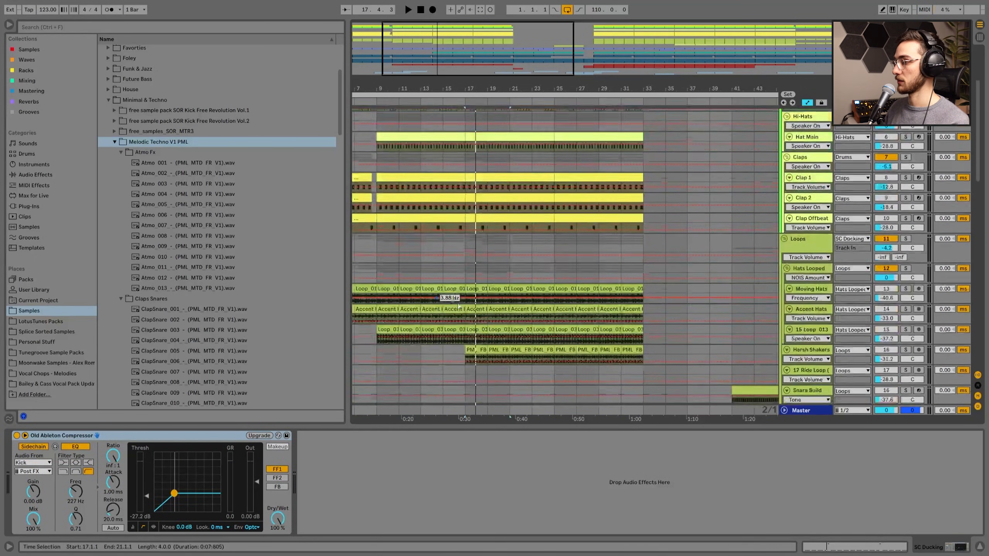
scroll(472, 322, "down", 14)
scroll(521, 331, "down", 4)
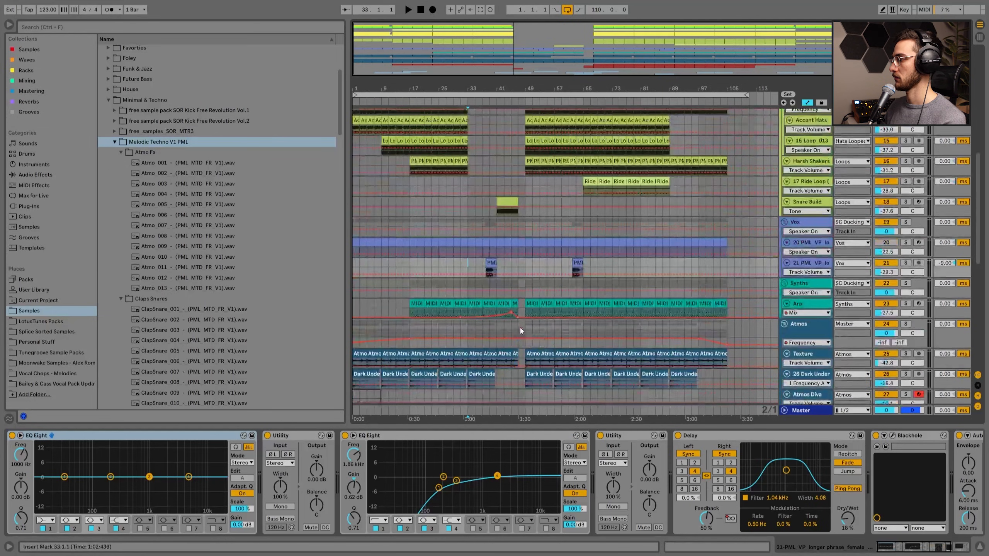
scroll(521, 328, "up", 6)
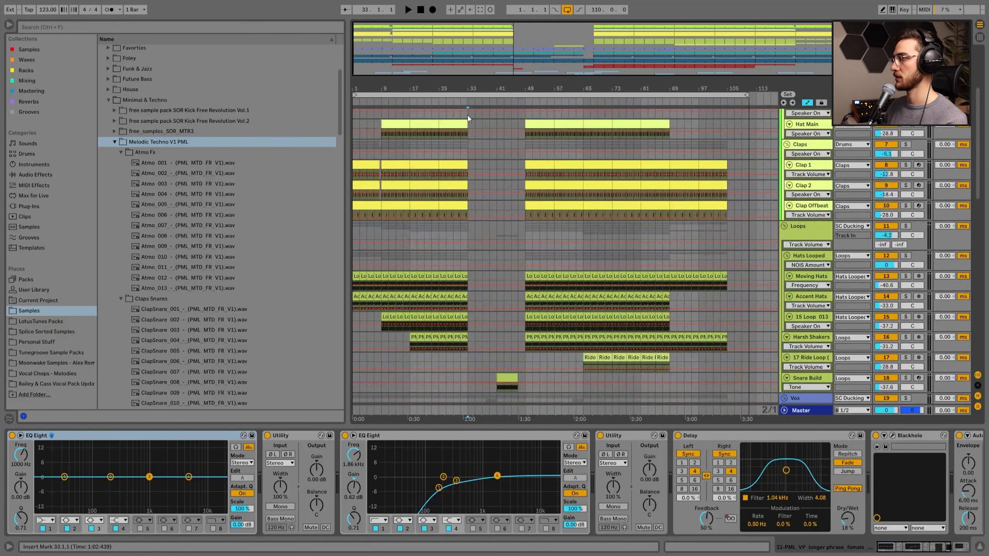
key("a")
scroll(493, 282, "up", 6)
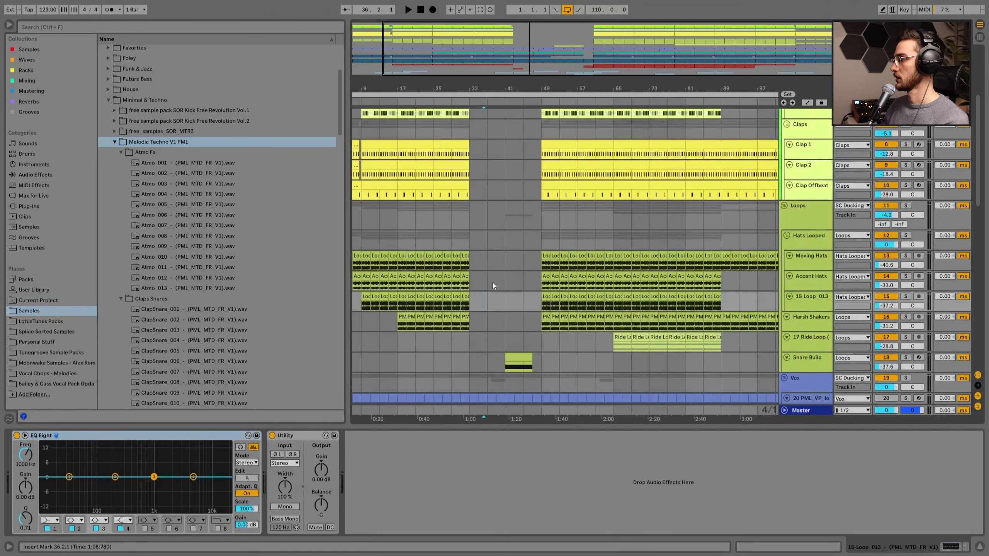
Highlight the break from bar 33 to bar 49 across the tracks and focus on its start
left_click_drag(471, 120, 542, 447)
scroll(517, 405, "down", 10)
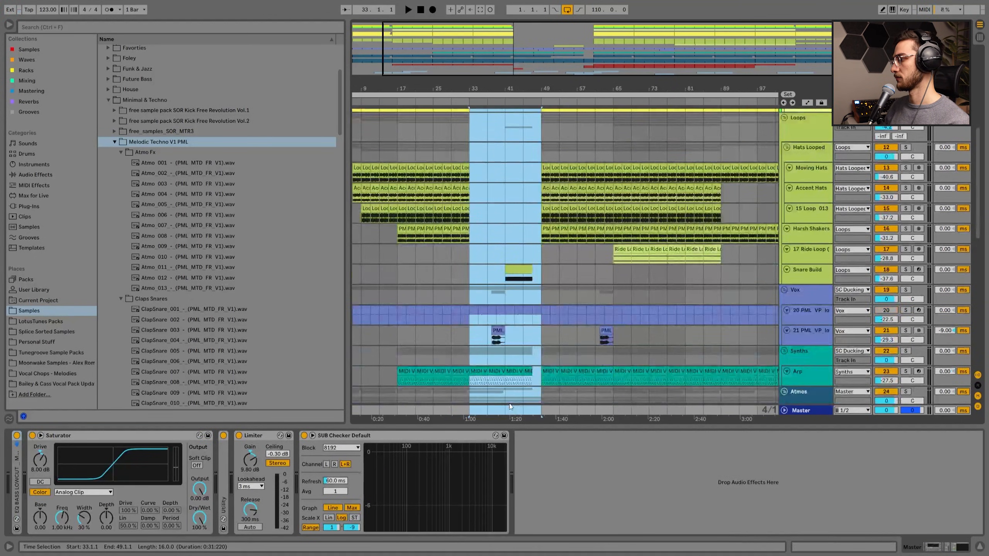
left_click(460, 201)
scroll(465, 202, "up", 3)
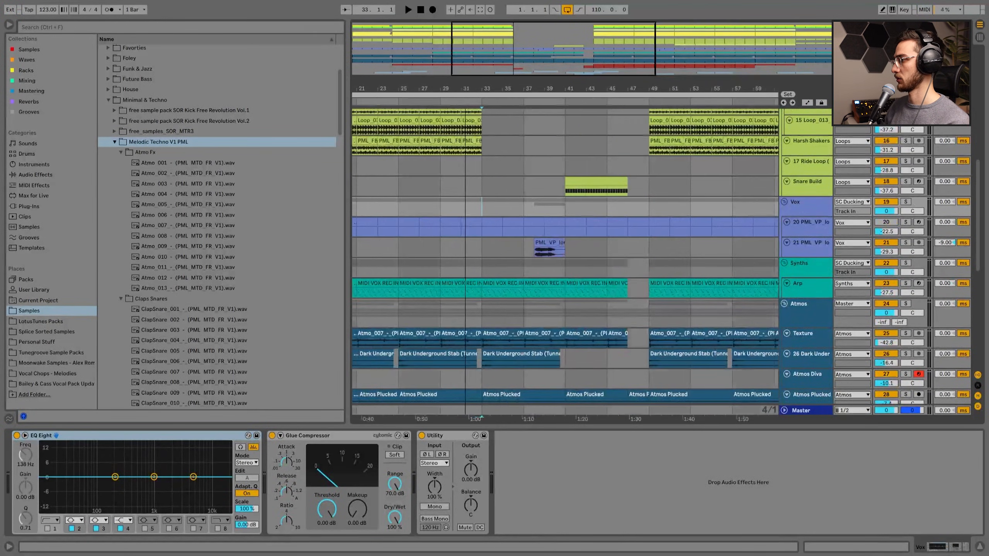
Set the arrangement grid to 1/8 and place the insert marker at 31.3.3 on the Ride Loop track
right_click(467, 203)
left_click(499, 252)
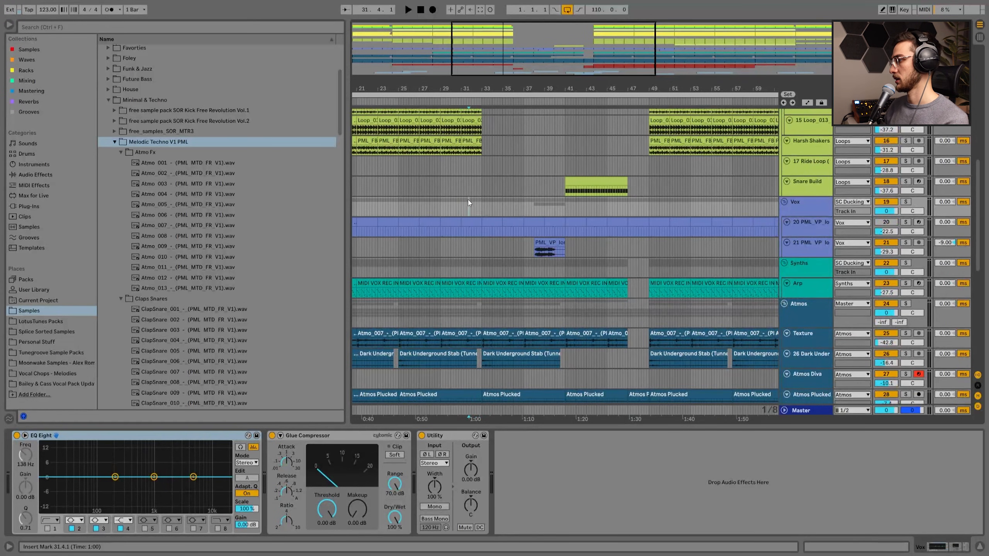
scroll(471, 219, "up", 3)
left_click(465, 238)
left_click_drag(473, 85, 474, 90)
left_click(468, 233)
Play the transition into the break while reviewing the tracks down to FX, and select the Arp clip at bar 33
key("space")
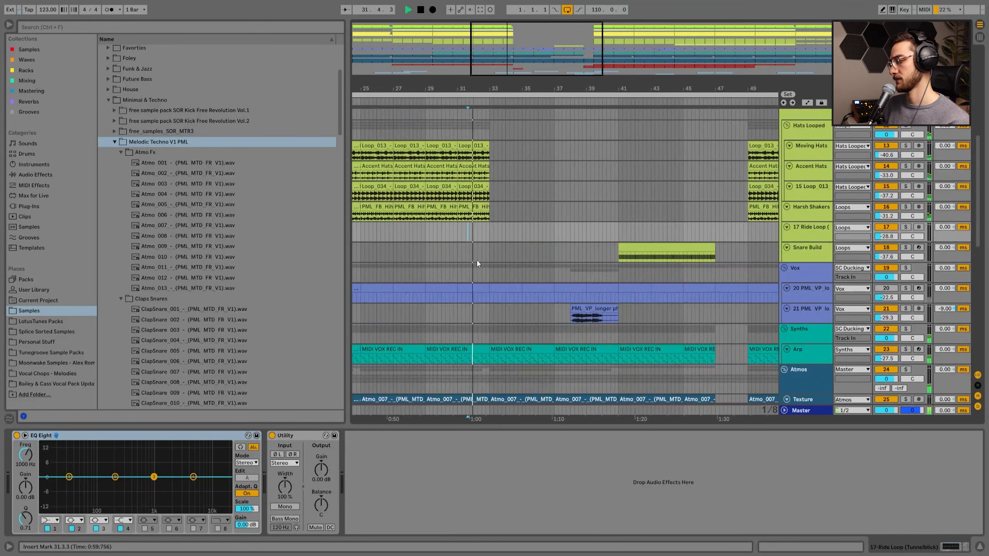
scroll(476, 260, "down", 3)
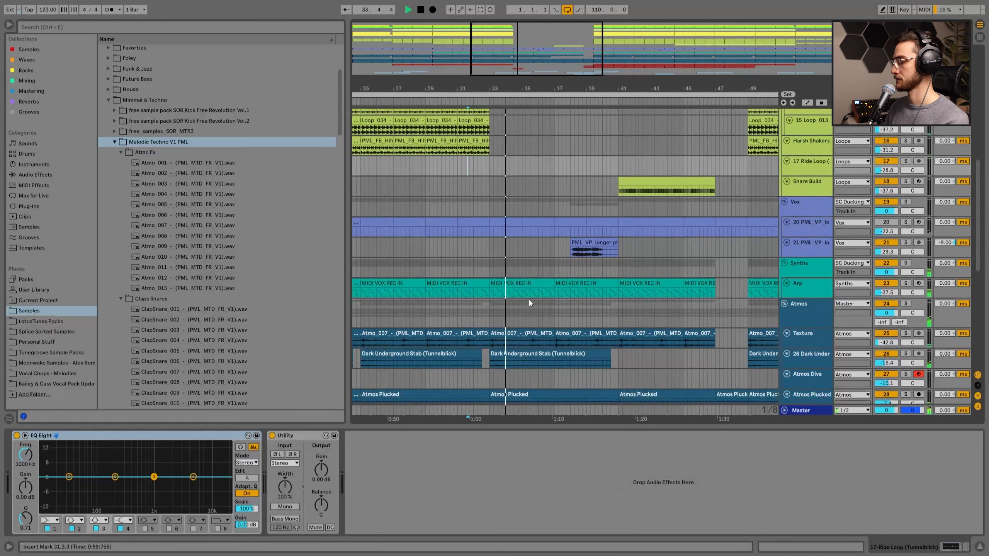
scroll(533, 299, "down", 8)
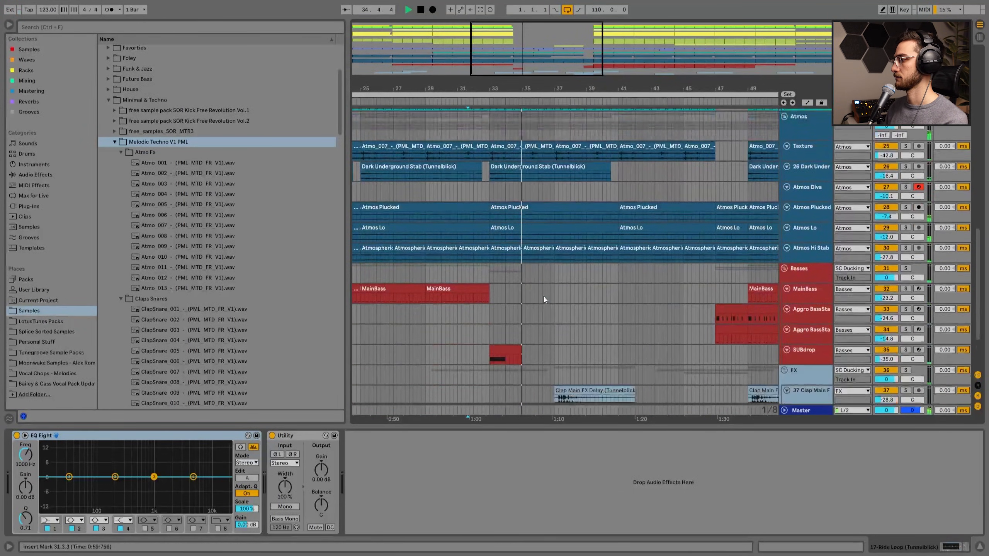
scroll(543, 296, "down", 3)
left_click(461, 227)
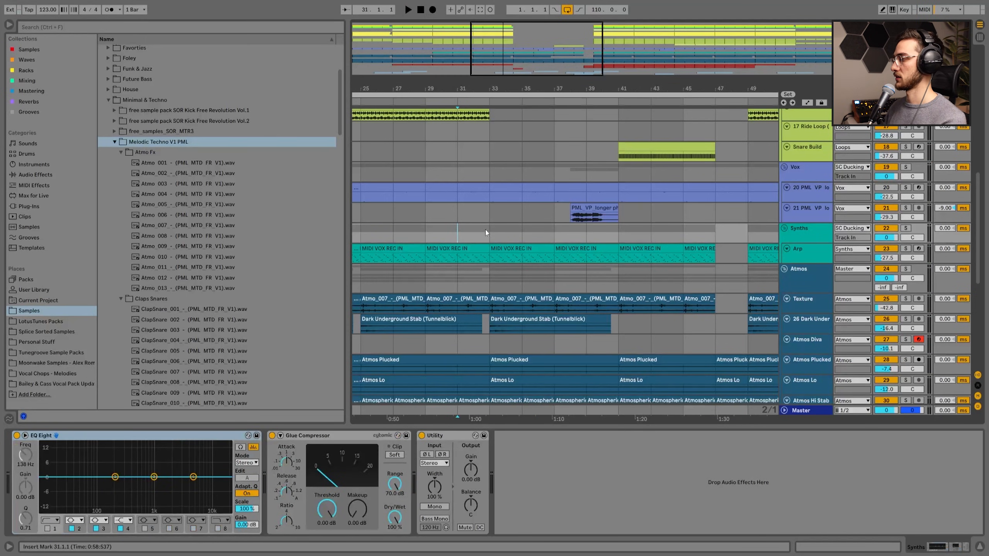
left_click(504, 246)
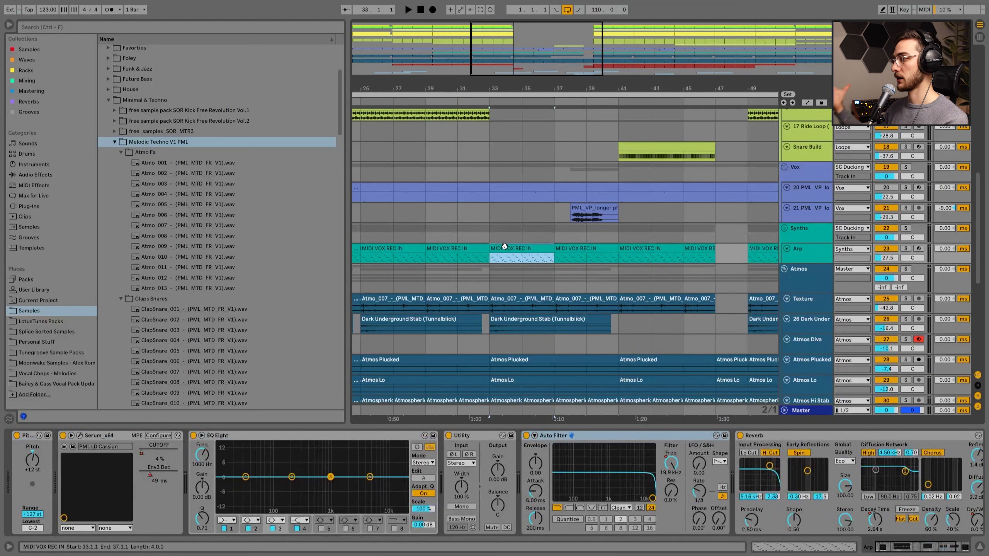
Select the SUBdrop clip at bar 33, solo the SUBdrop track, and play it from there
scroll(494, 253, "down", 12)
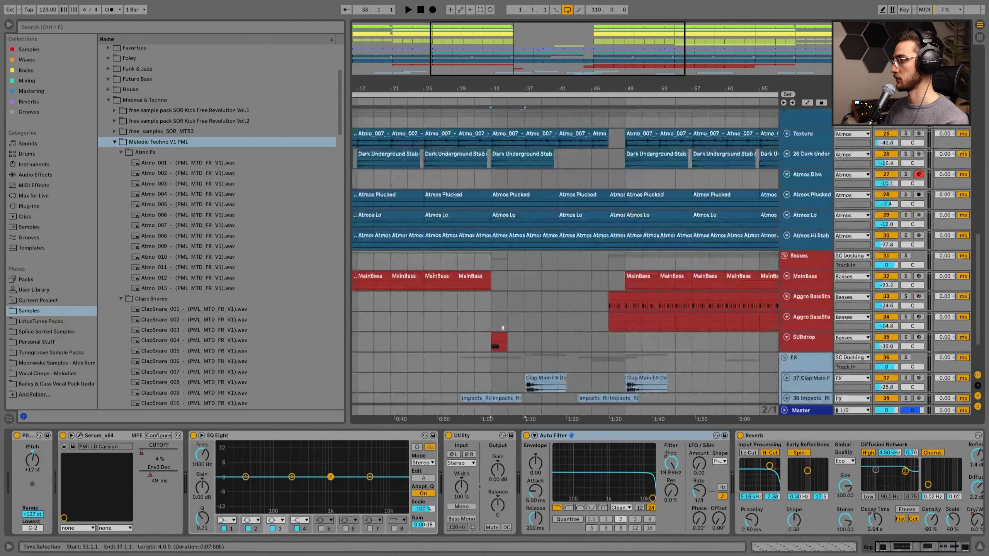
left_click(498, 282)
left_click(906, 283)
key("space")
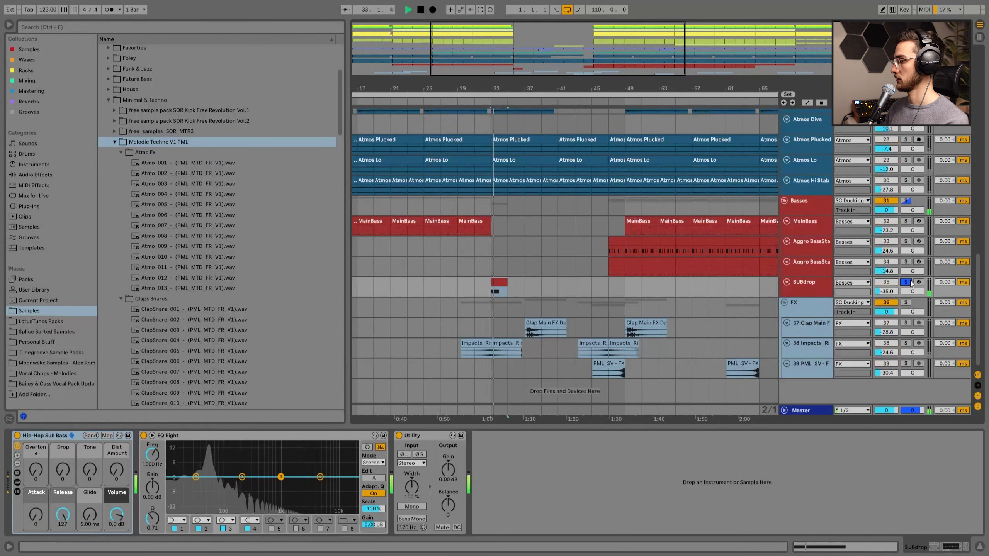
Open the SUBdrop clip to examine its MIDI note and clip envelopes, and return to the track's devices
double_click(497, 285)
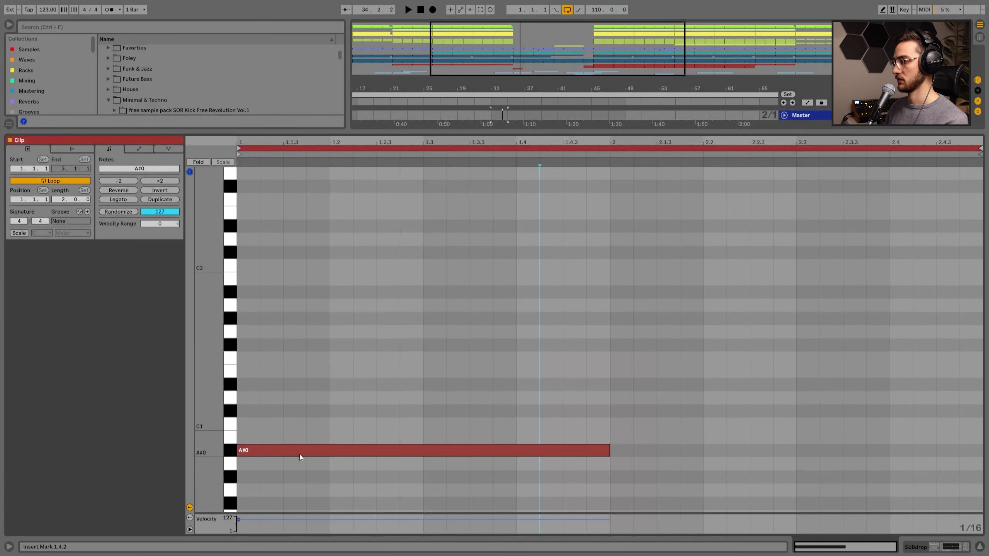
scroll(339, 432, "down", 1)
key("shift+Tab")
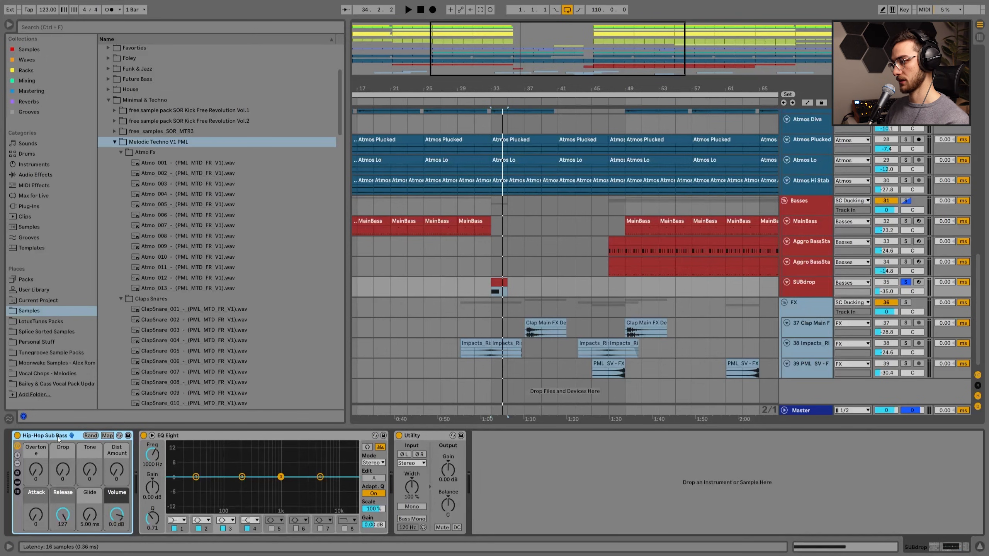
double_click(500, 284)
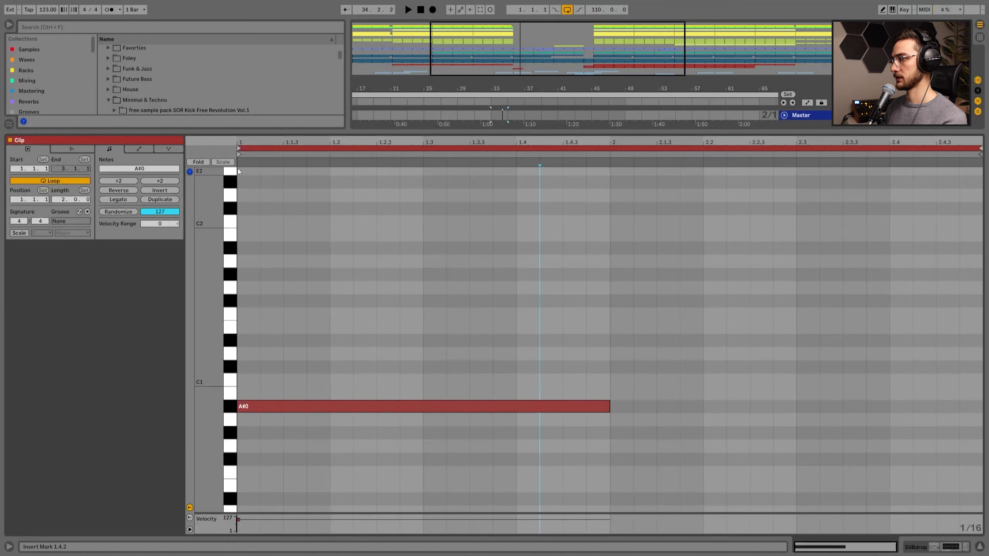
left_click(139, 149)
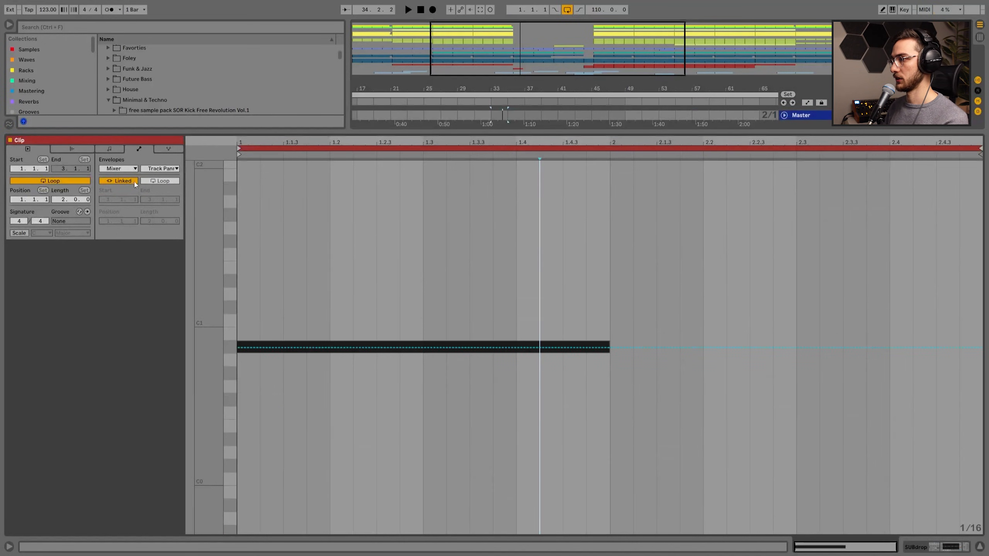
left_click(119, 169)
left_click(119, 178)
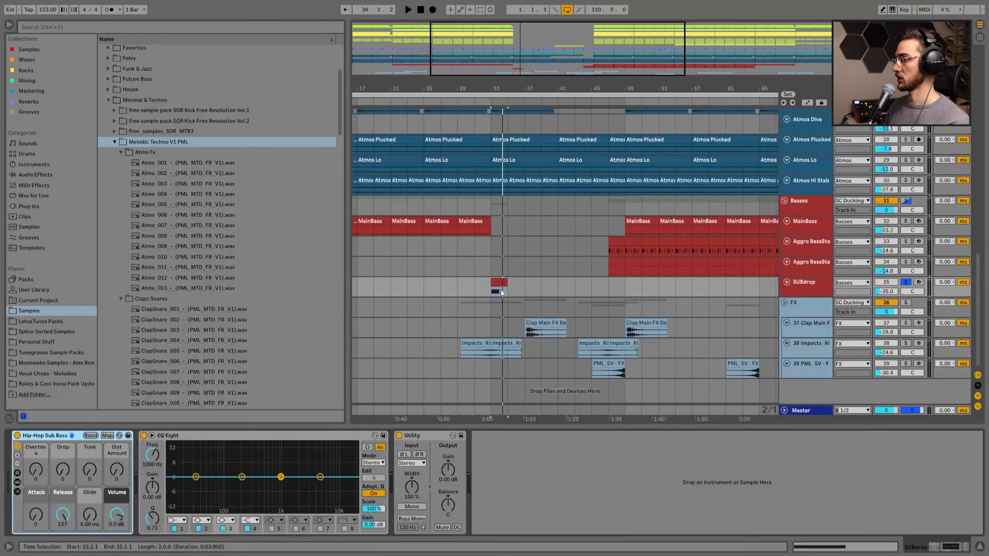
Set the Hip-Hop Sub Bass Release to 0 and play the soloed SUBdrop clip before and after the change
left_click(498, 277)
key("space")
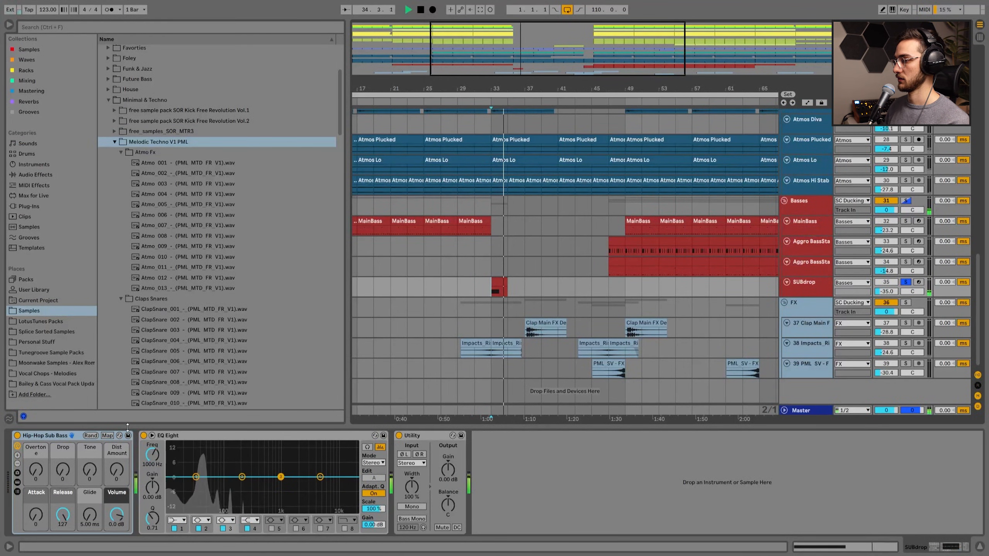
key("space")
left_click_drag(66, 519, 70, 523)
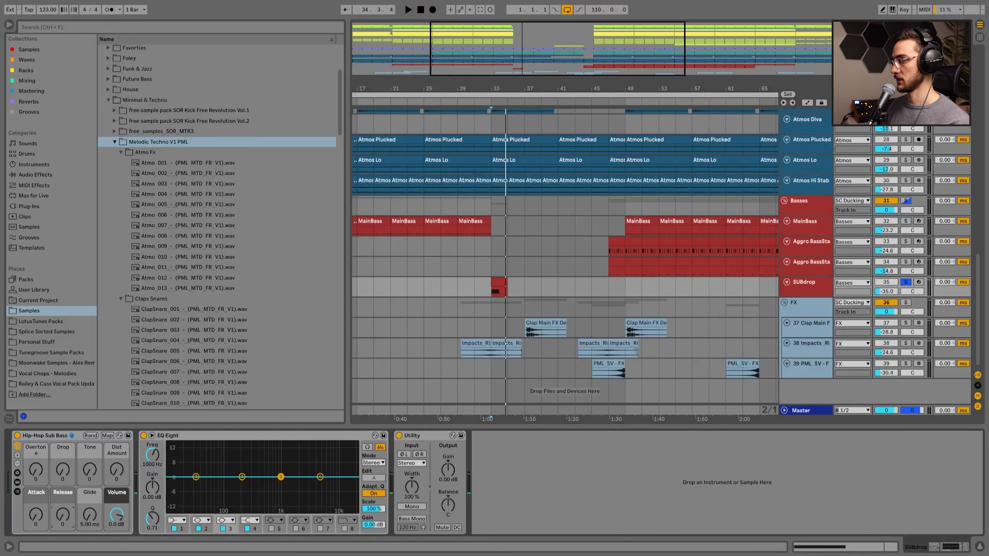
key("space")
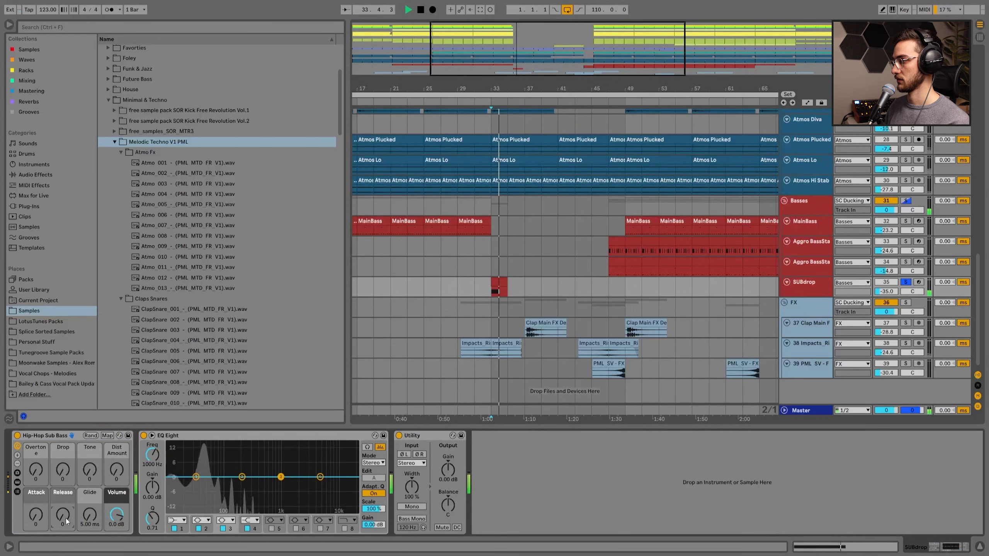
key("space")
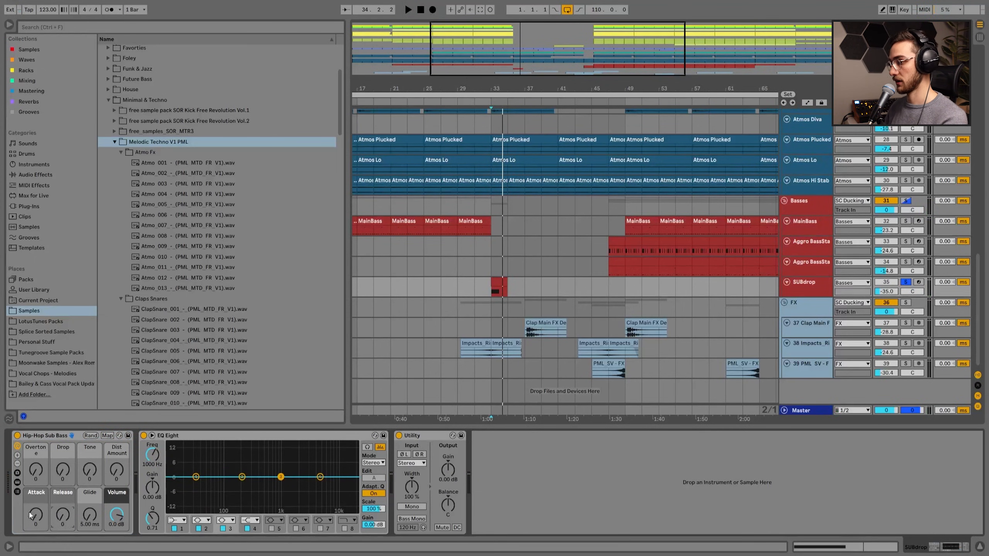
Solo the FX group and play its impacts and risers from bar 31 with the whole arrangement in view
left_click(497, 324)
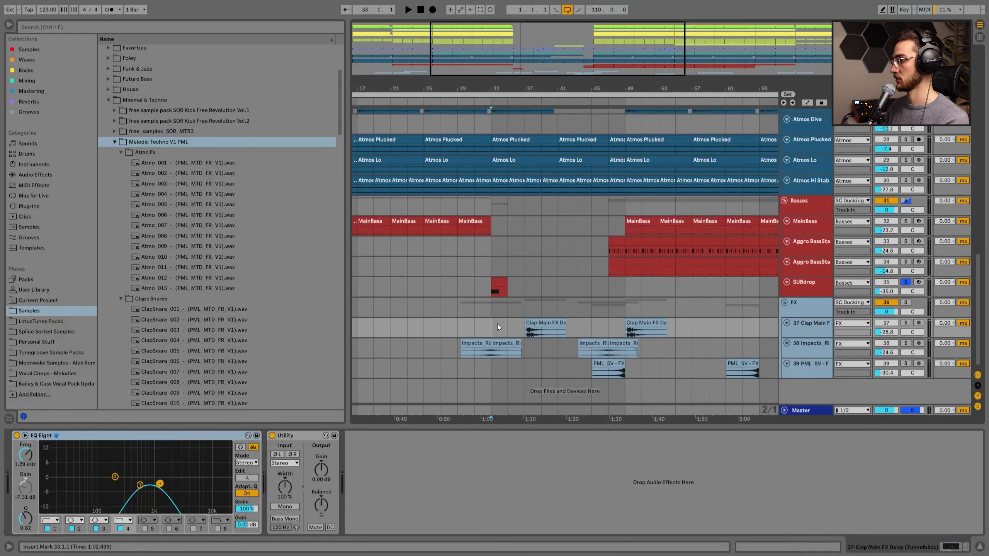
left_click(495, 290)
left_click(475, 352)
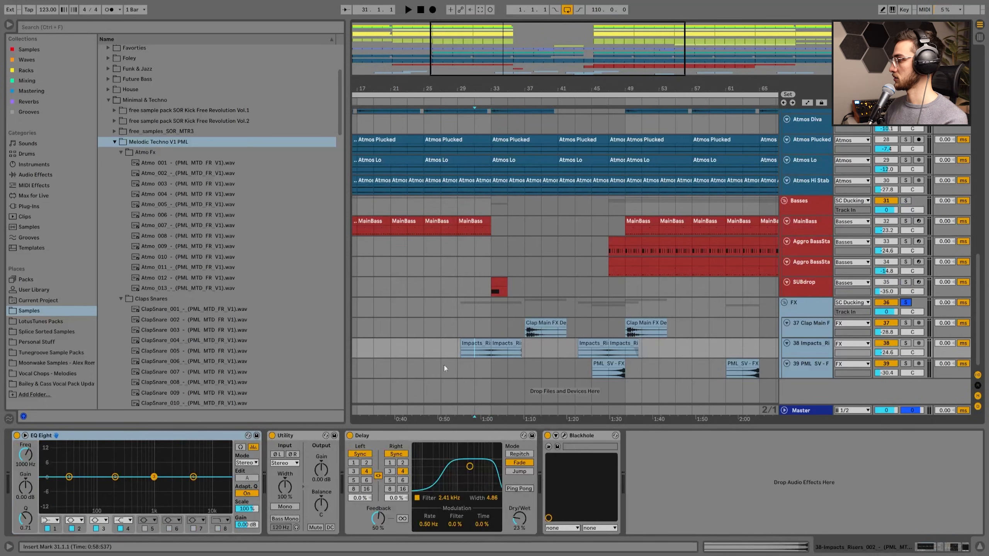
key("space")
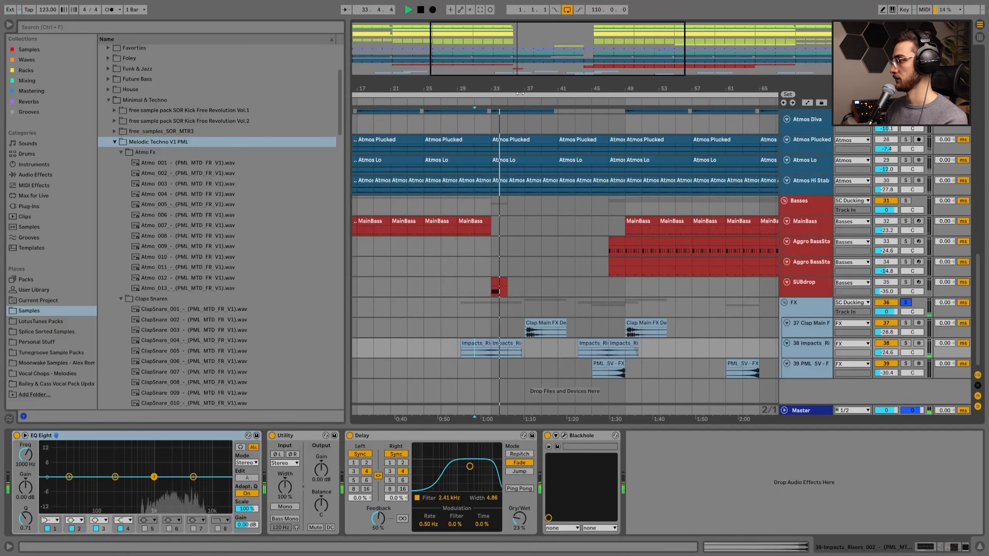
key("minus")
key("minus")
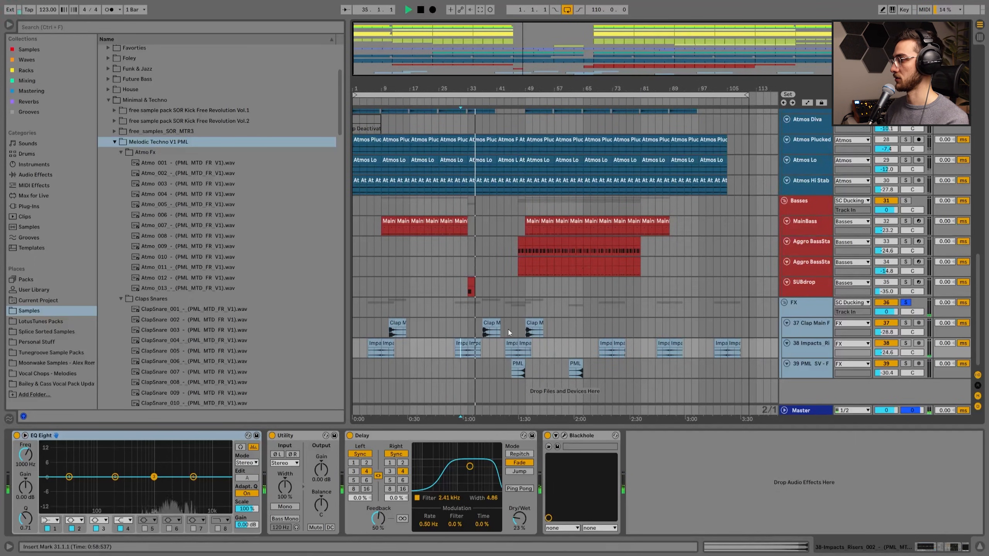
Audition the Clap Main FX track in the break on its own, and the soloed PML SV-FX track from bar 47
left_click(481, 328)
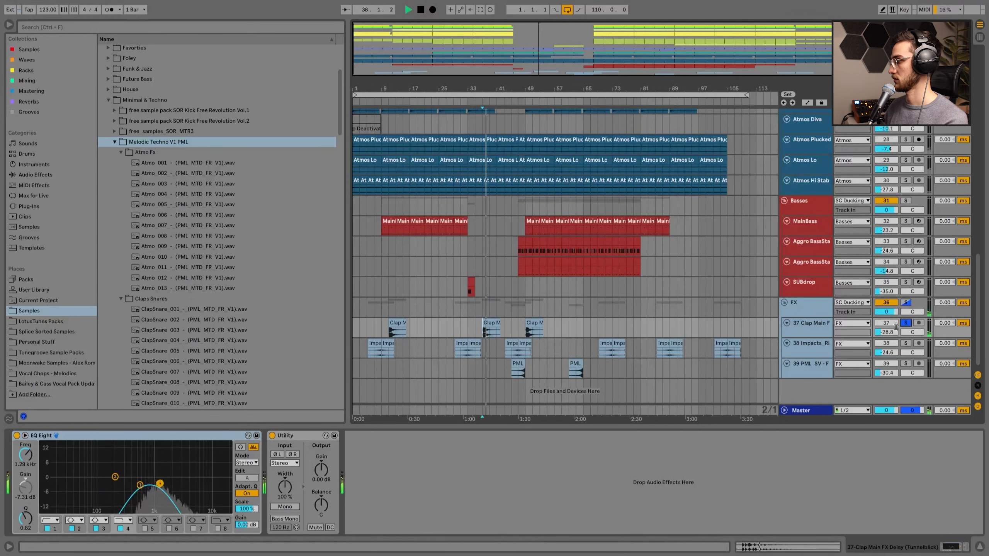
left_click(519, 375)
left_click(905, 363)
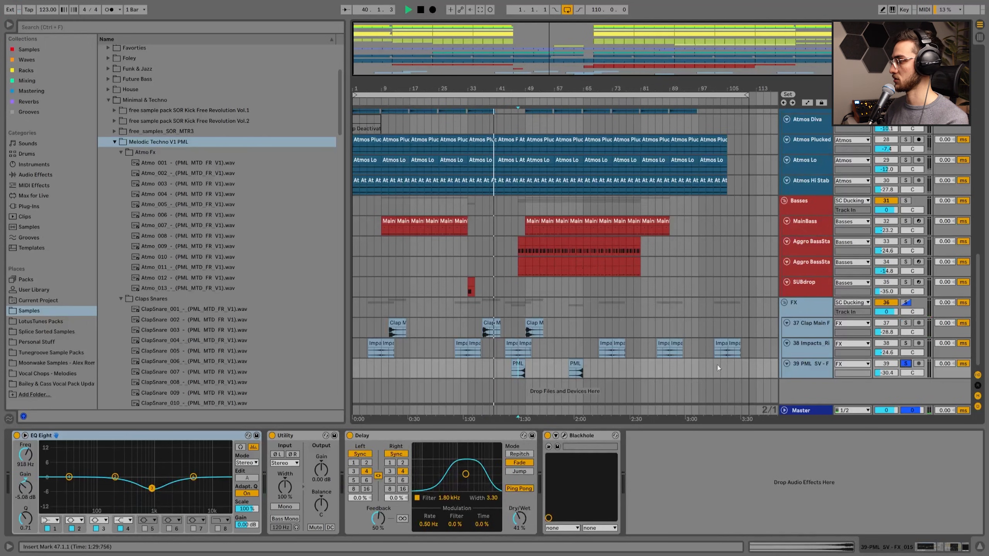
key("space")
key("space")
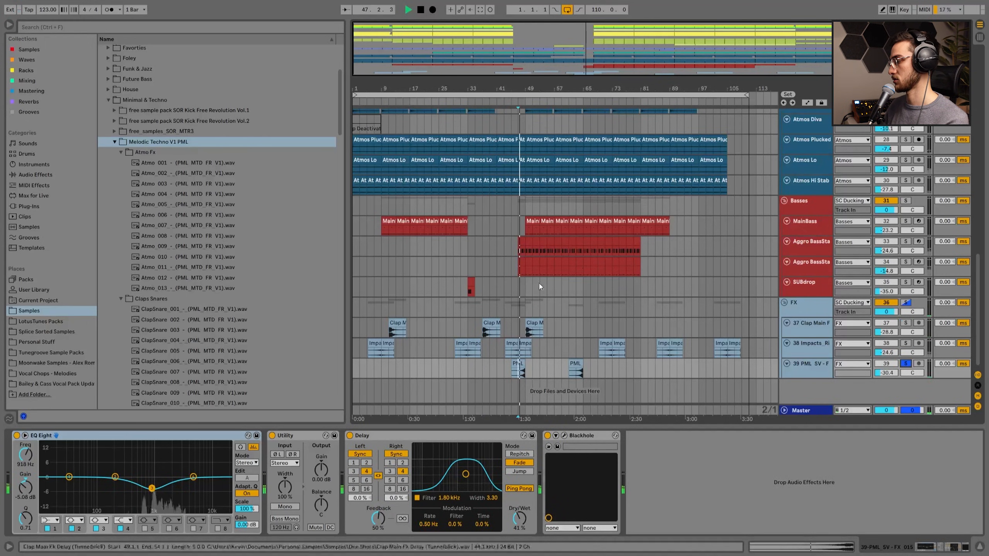
Solo the 21 PML_VP longer phrase vocal track and play it from bar 38
left_click_drag(528, 89, 520, 167)
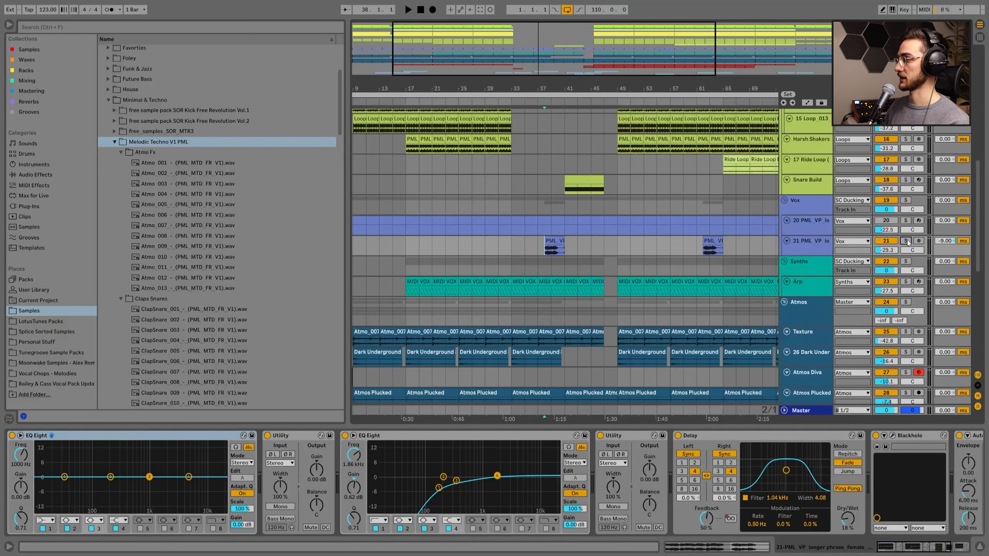
left_click(905, 241)
key("space")
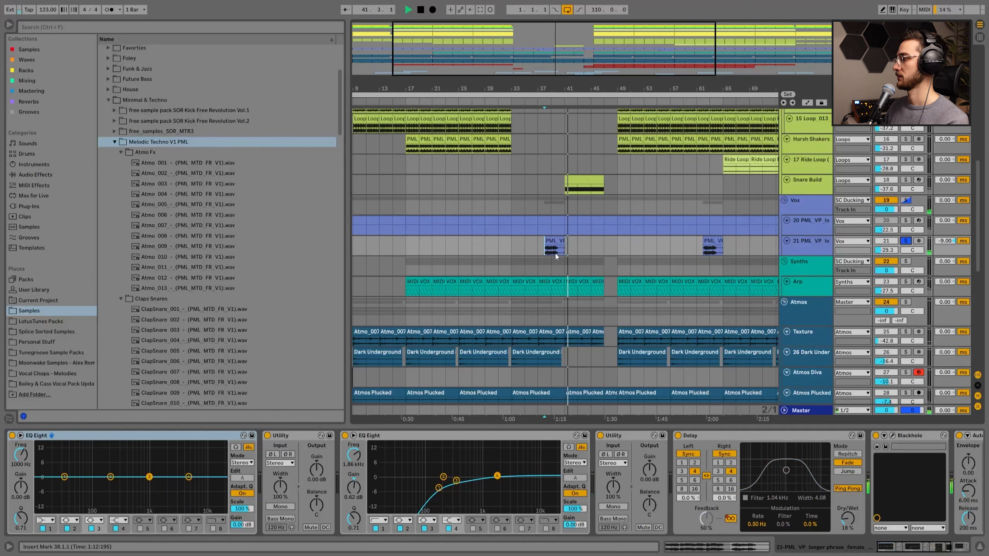
left_click(495, 259)
left_click(511, 249)
left_click(908, 242)
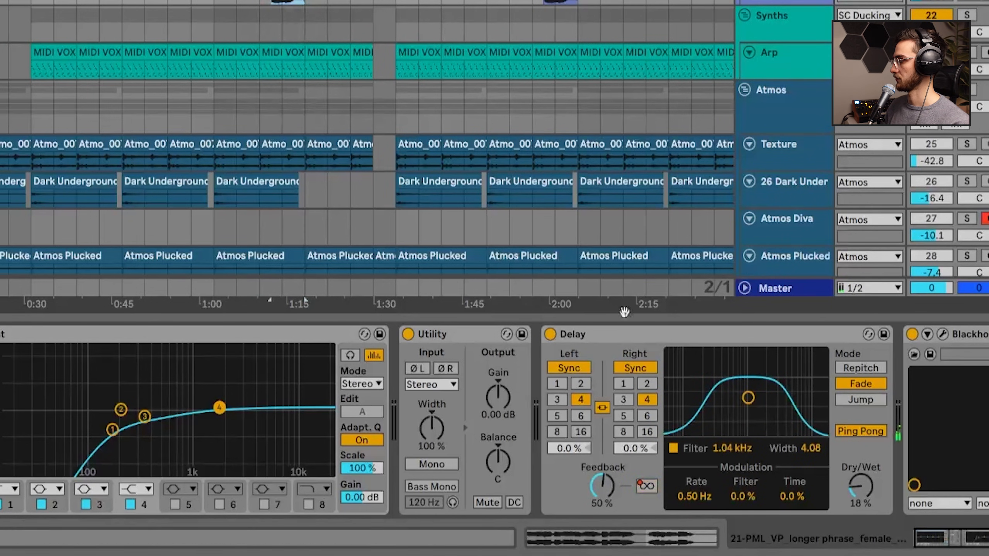
Show the Delay's Freeze automation on the 21 PML_VP vocal track and enlarge the track around its bar 38 clip
right_click(644, 487)
left_click(659, 334)
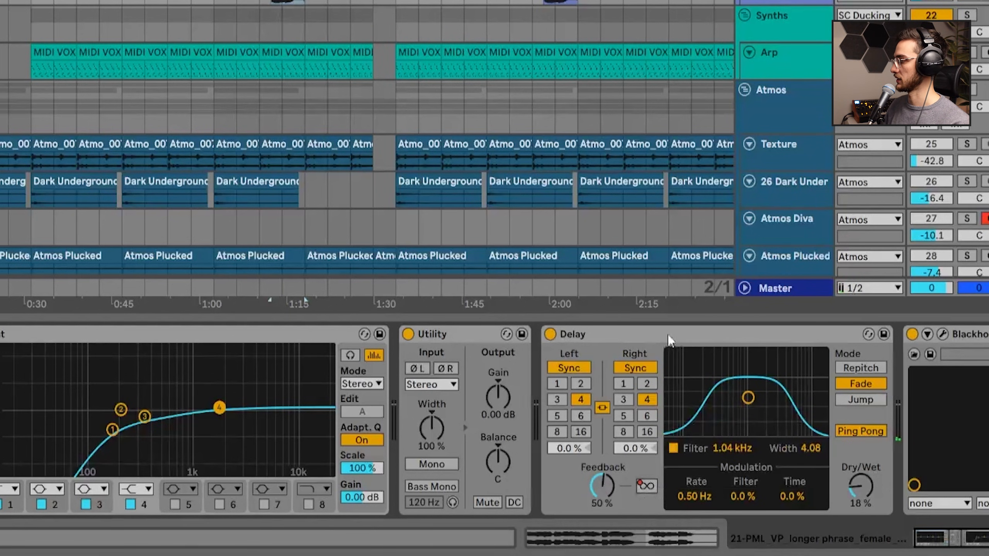
right_click(646, 481)
left_click(681, 394)
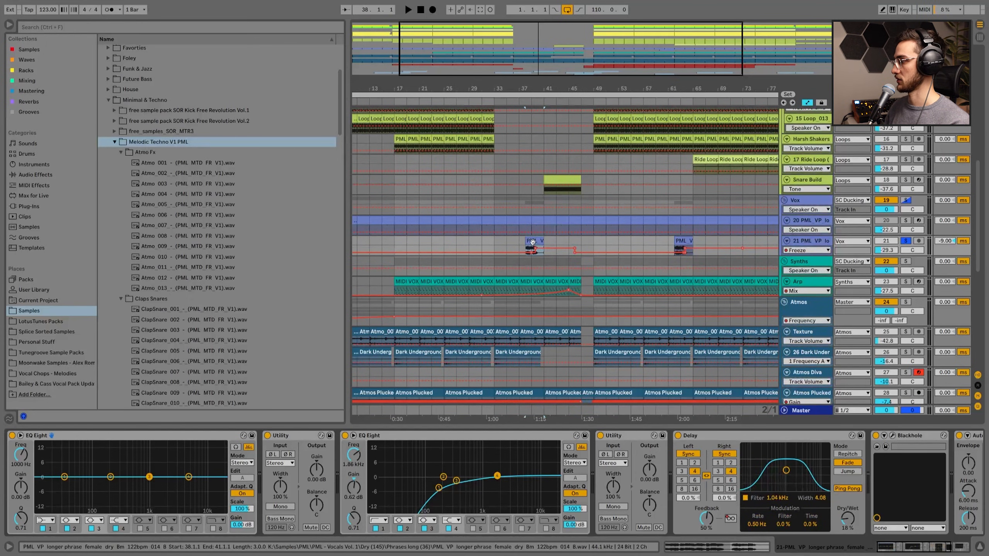
left_click_drag(531, 86, 531, 112)
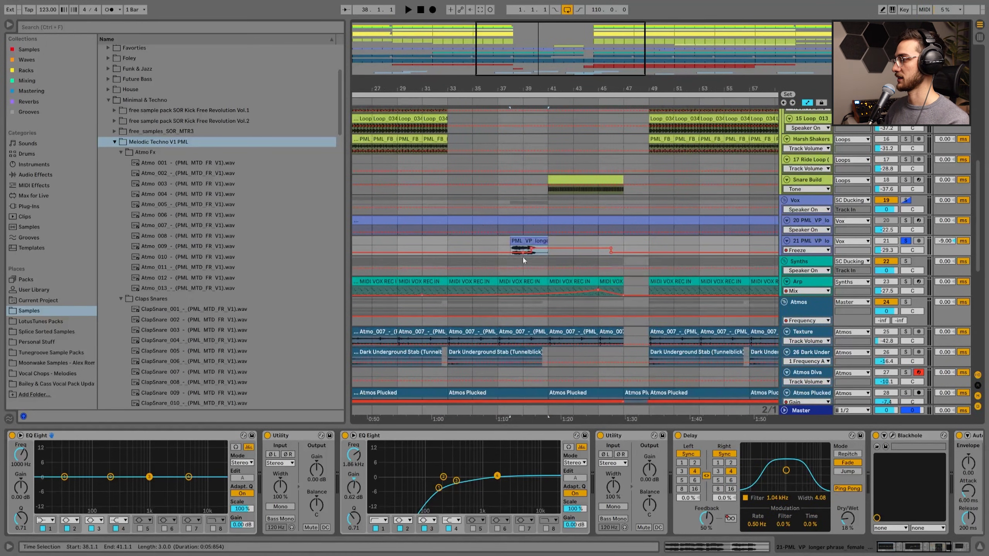
left_click(803, 262)
left_click(497, 251)
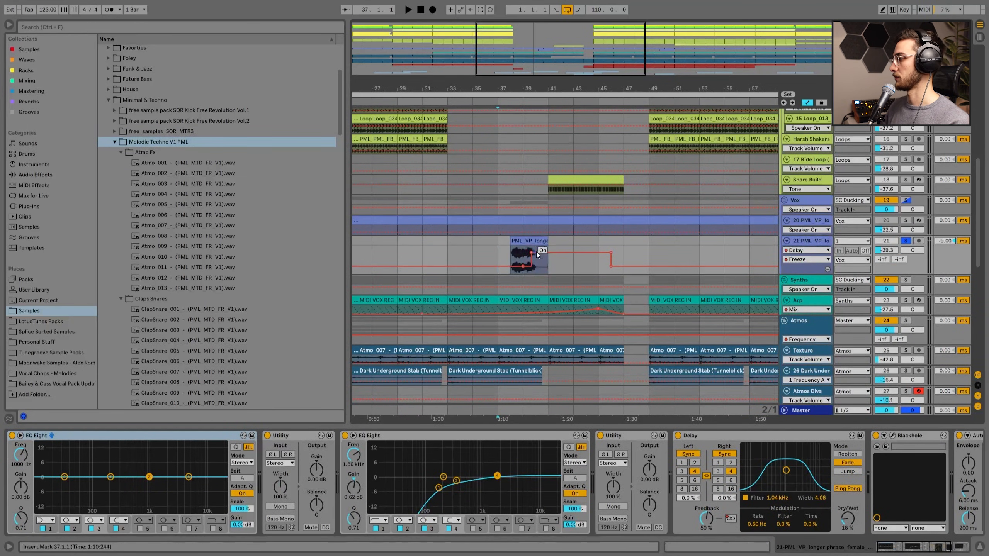
Reveal the bar 38 vocal clip's source sample in the browser and look over its PML - Vocals Vol. 1 folder
right_click(520, 247)
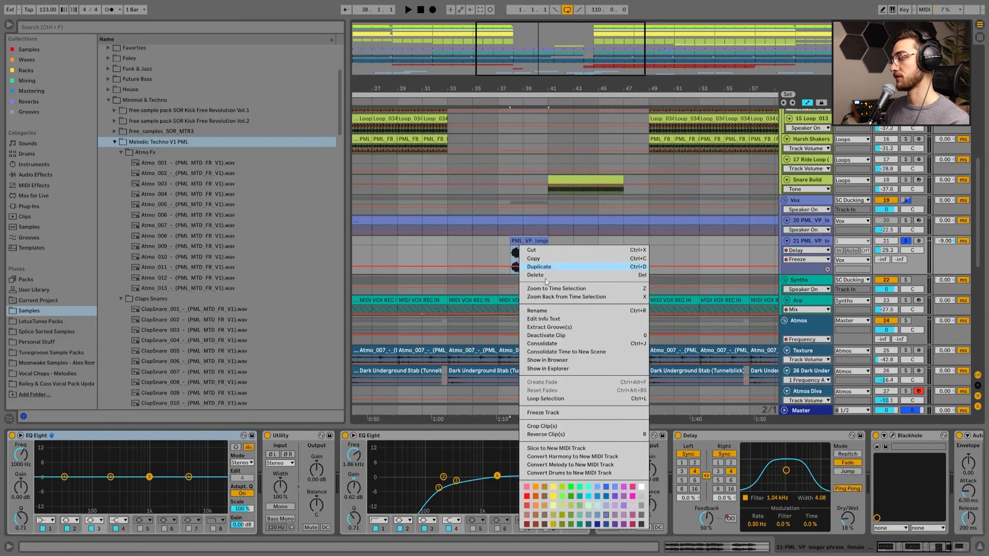
left_click(547, 360)
scroll(204, 209, "up", 2)
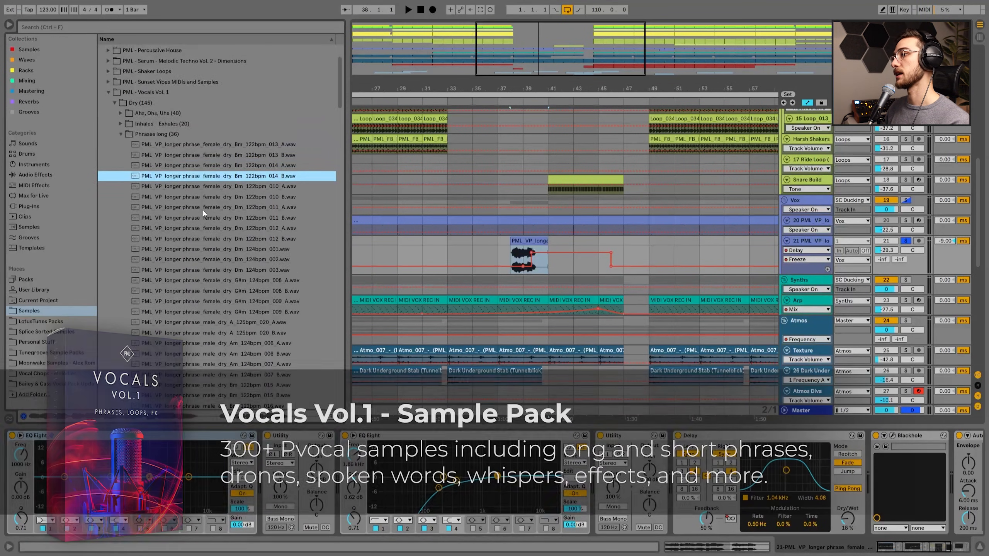
scroll(190, 193, "up", 2)
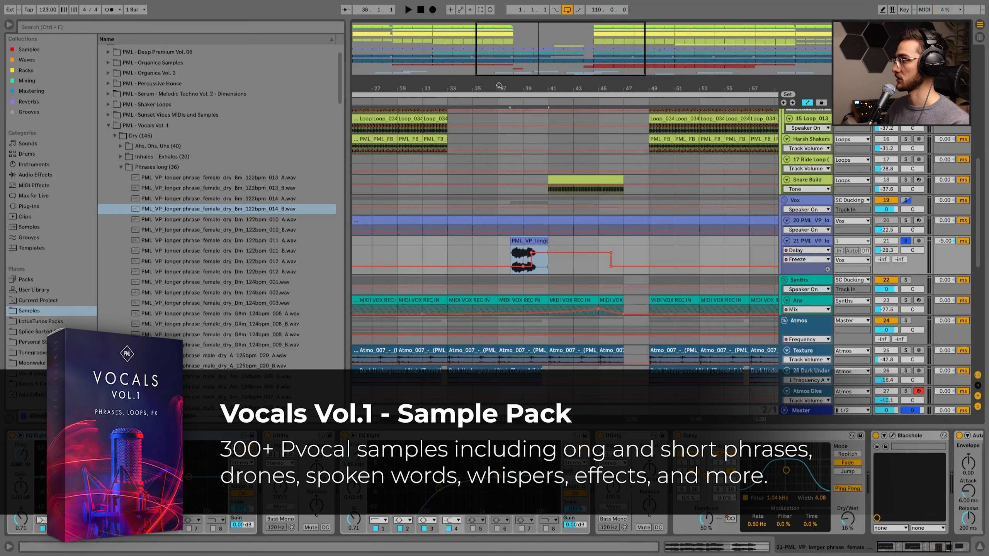
Select the vocal phrase clip at bar 38 and play it with its Delay Freeze automation
left_click_drag(499, 86, 505, 86)
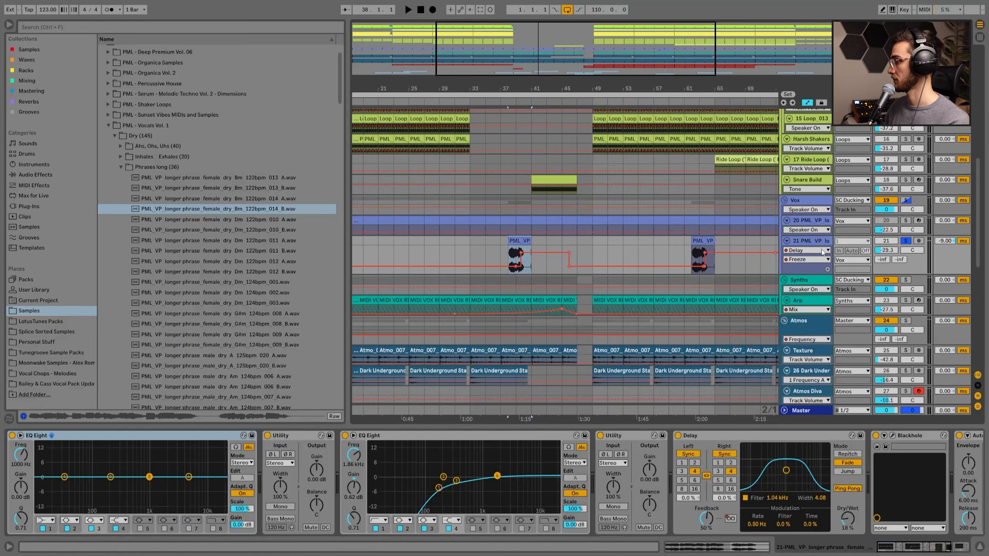
left_click(522, 239)
key("space")
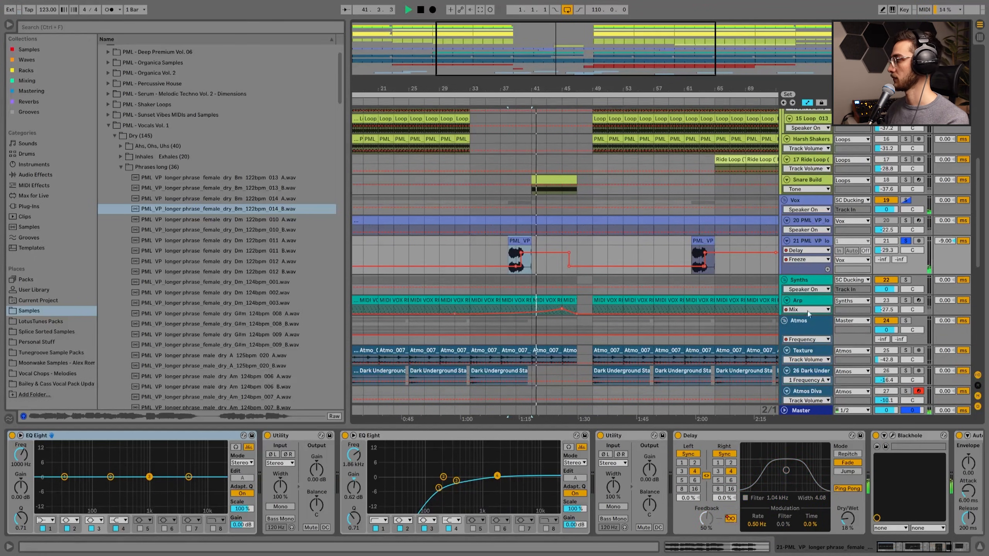
Solo the Snare Build track and play its clip in the break
left_click(906, 180)
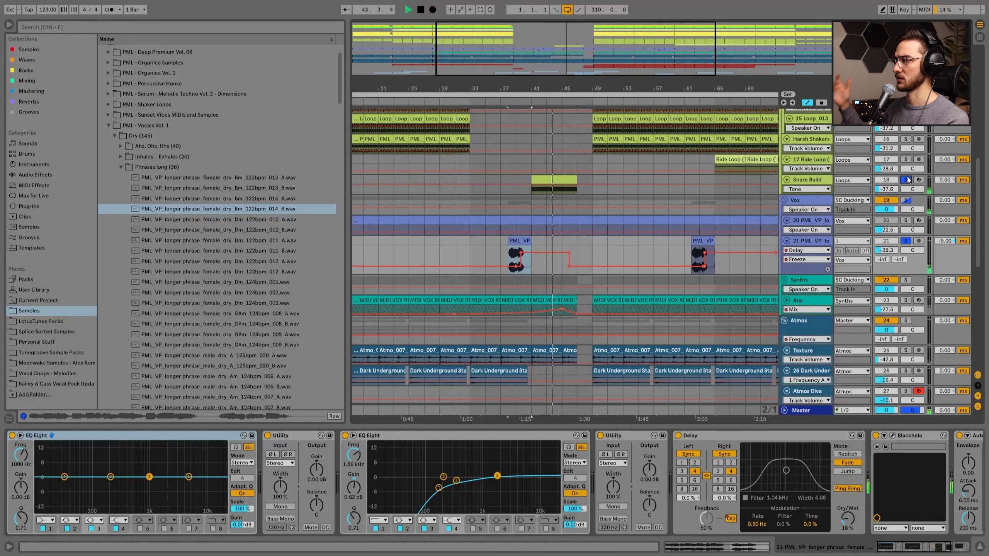
scroll(555, 242, "up", 2)
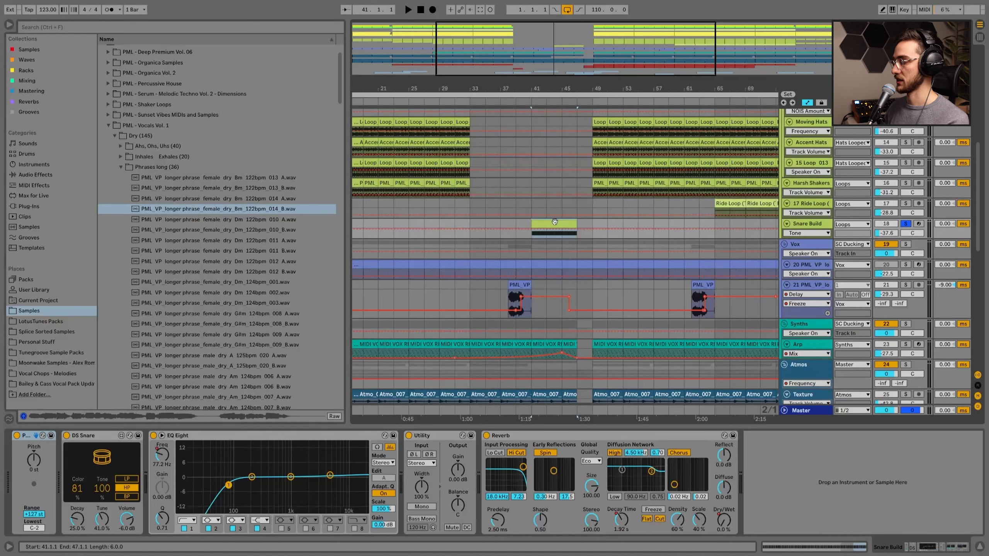
scroll(556, 222, "down", 1)
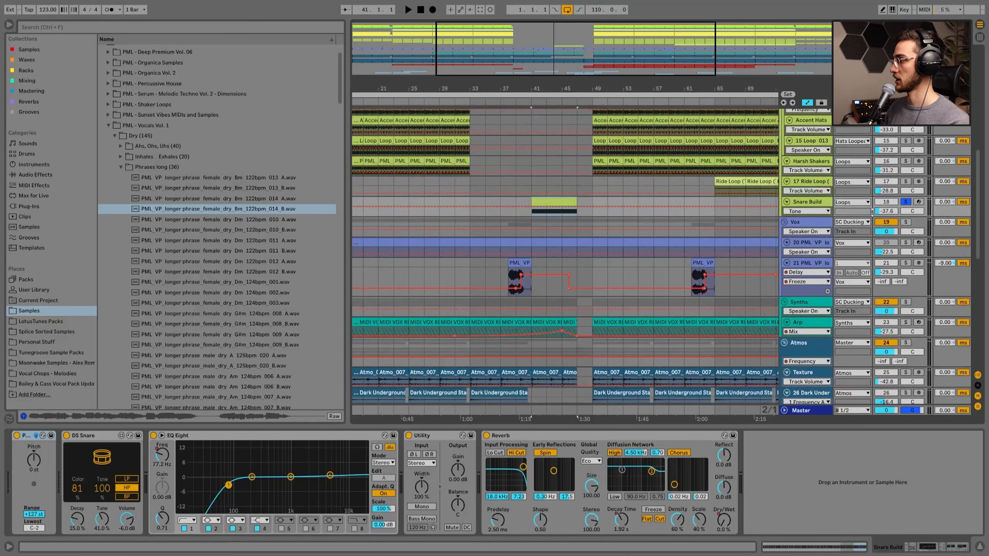
key("space")
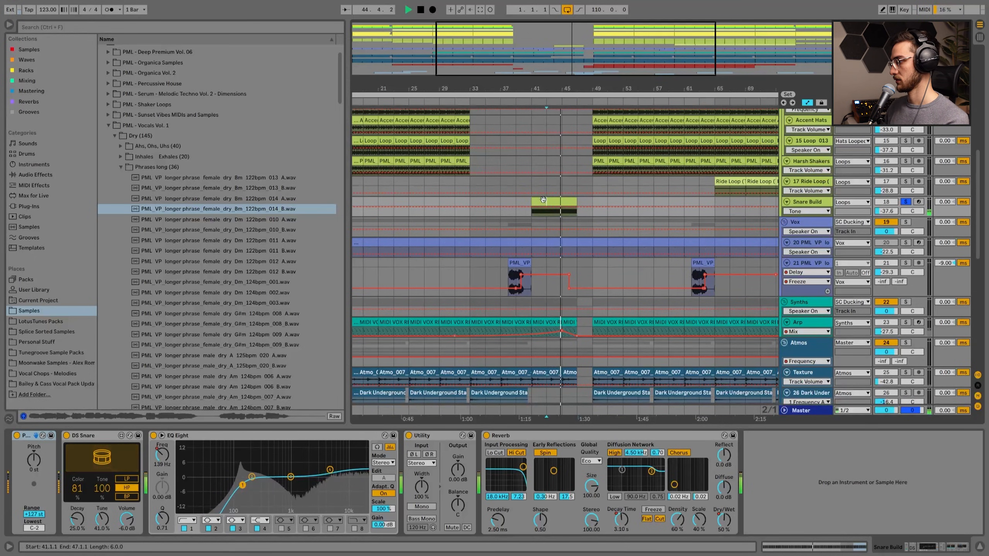
Examine the Snare Build clip's note pattern, and display the Reverb's Dry/Wet automation on the track
double_click(543, 201)
right_click(423, 333)
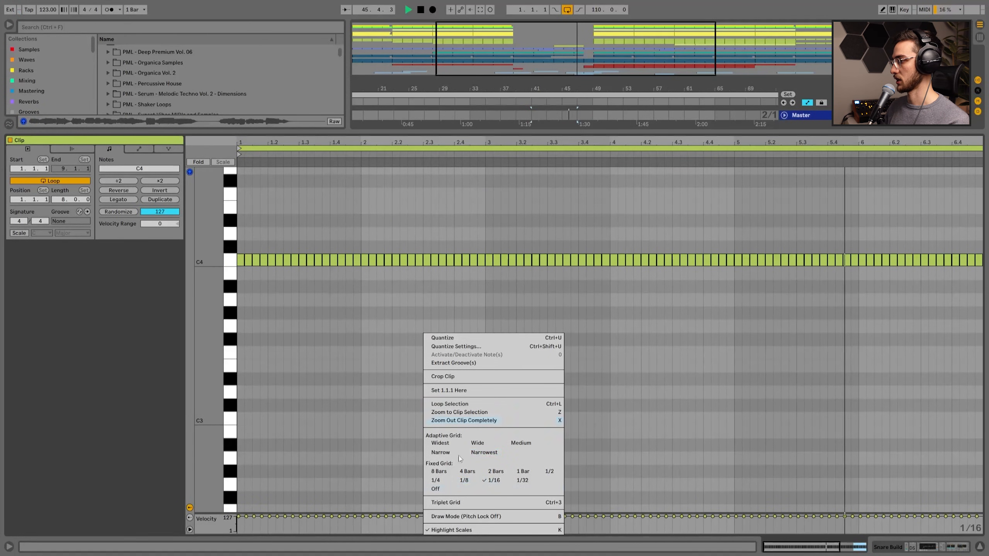
left_click(262, 284)
key("shift+Tab")
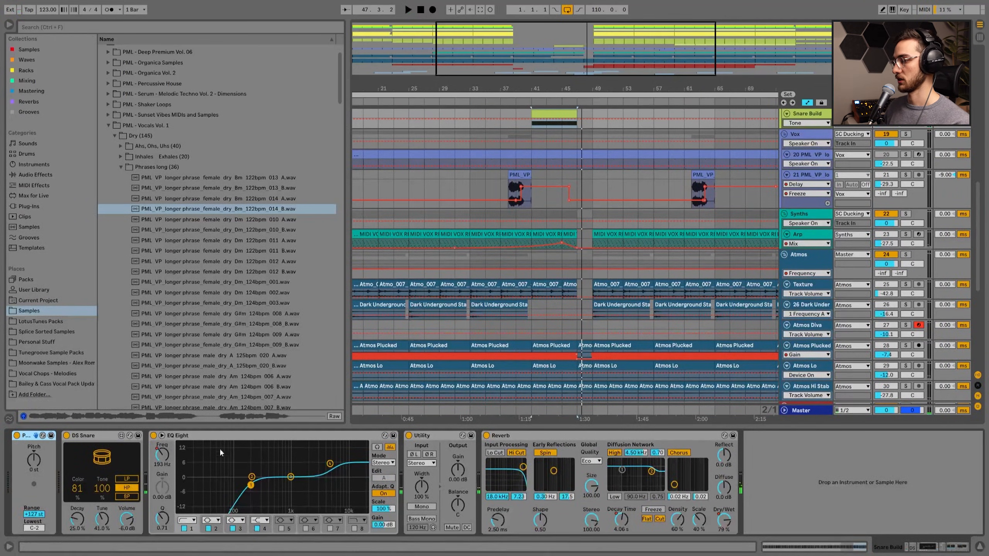
left_click(723, 522)
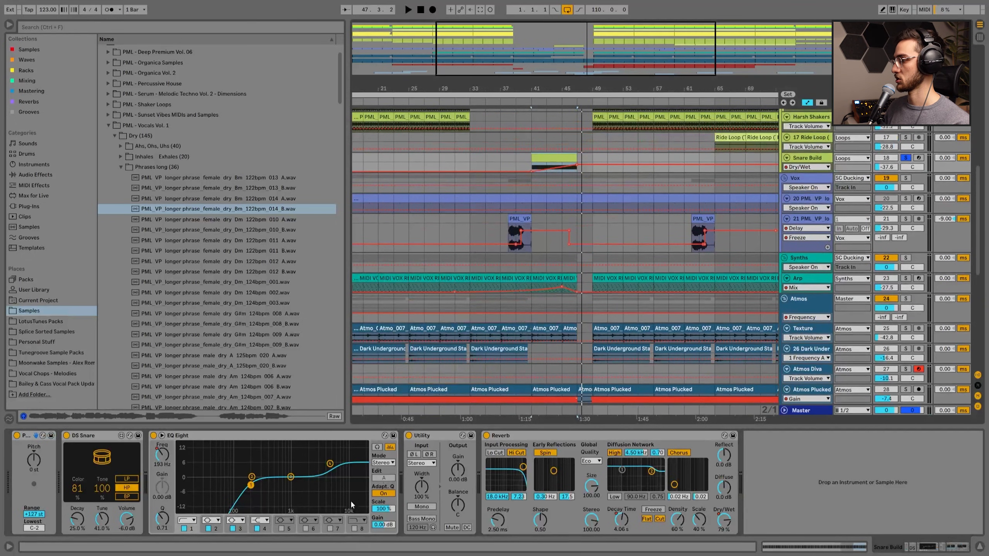
Select the EQ Eight's high band on the Snare Build track and play its clip from bar 41
left_click(529, 156)
left_click(329, 475)
key("space")
Solo the Basses group and play it from bar 47, toggling the MainBass track off and on again
scroll(533, 281, "up", 3)
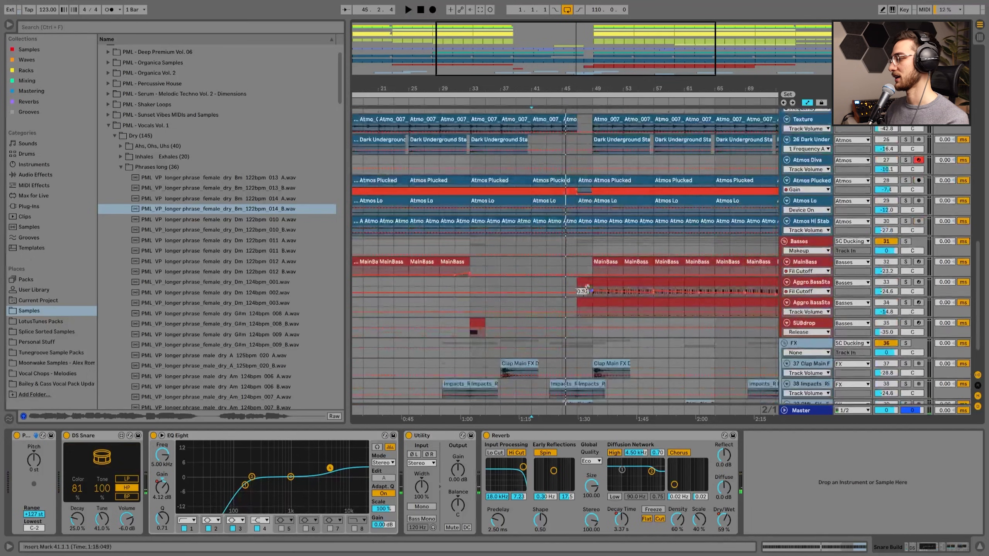
left_click(578, 245)
scroll(654, 338, "down", 2)
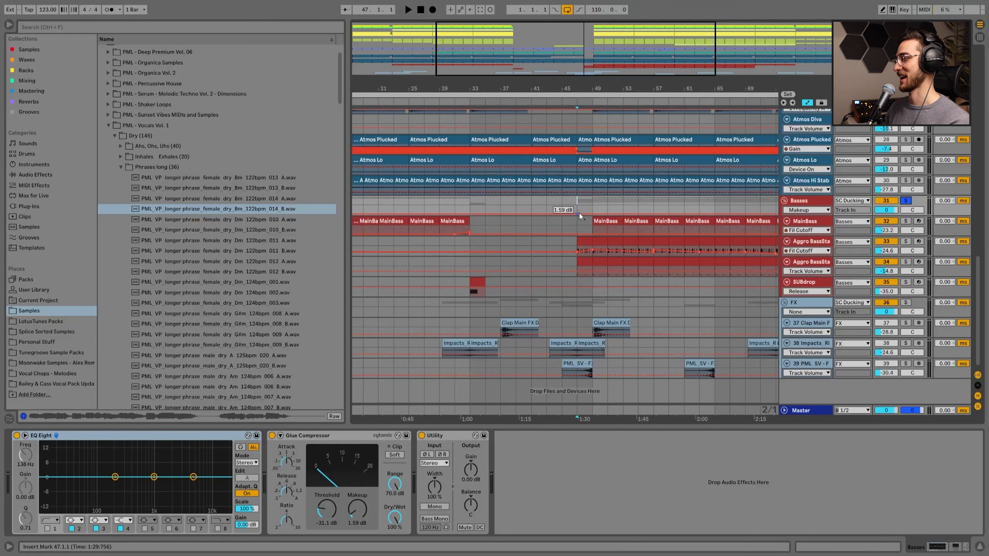
key("space")
left_click(886, 221)
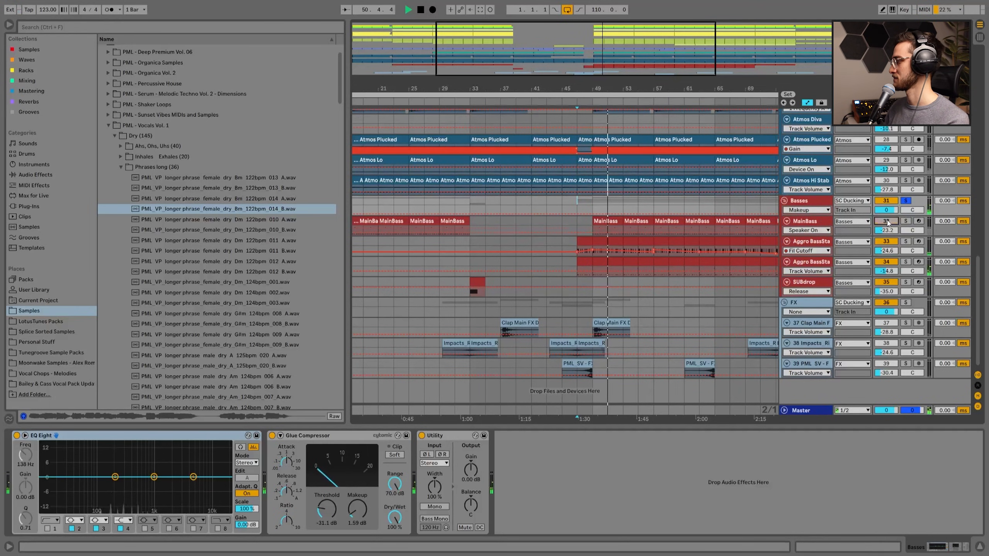
left_click(886, 221)
Stop playback and enlarge the first Aggro BassStab track's lane around bar 47 to examine its Fil Cutoff automation
scroll(582, 100, "up", 1)
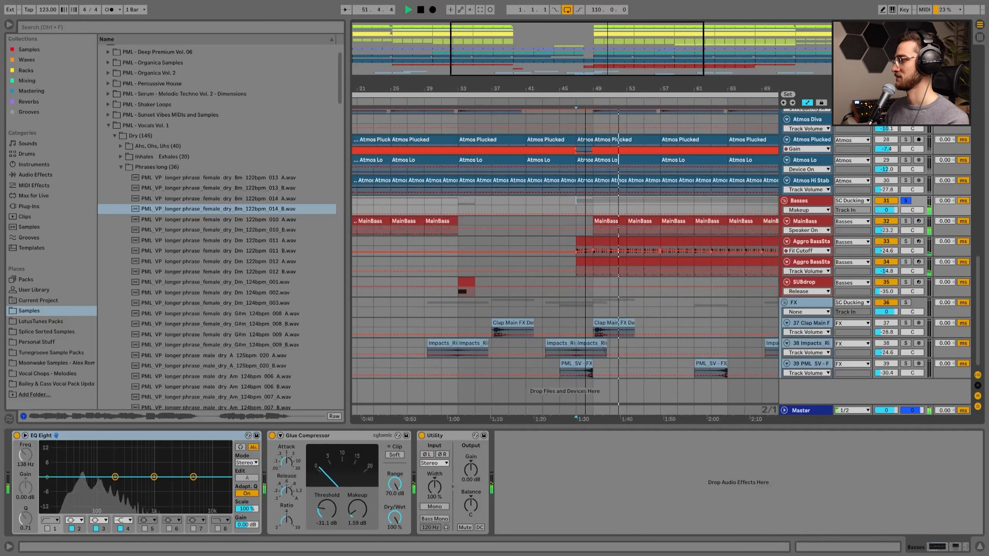
left_click_drag(585, 89, 585, 117)
left_click(579, 240)
key("space")
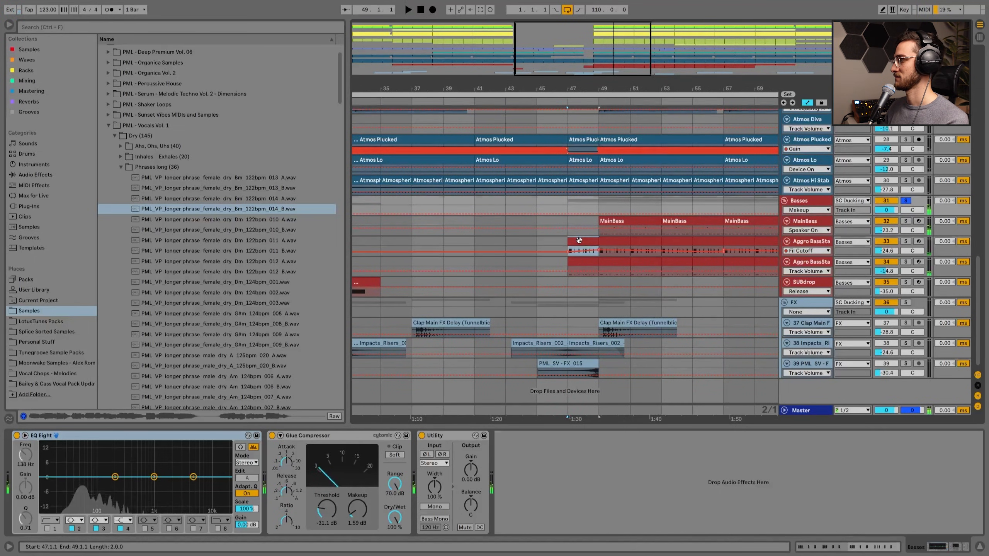
left_click(616, 239)
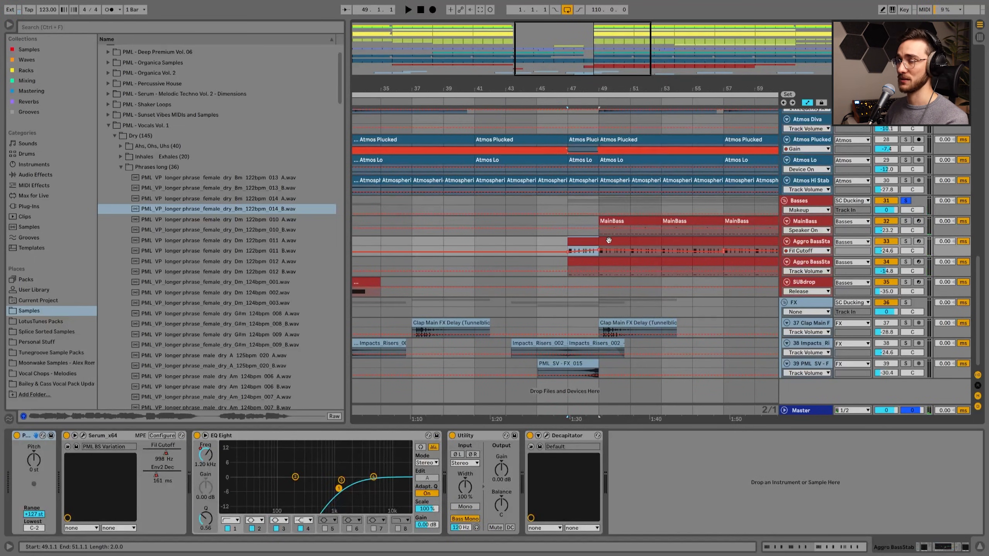
left_click_drag(804, 256, 804, 303)
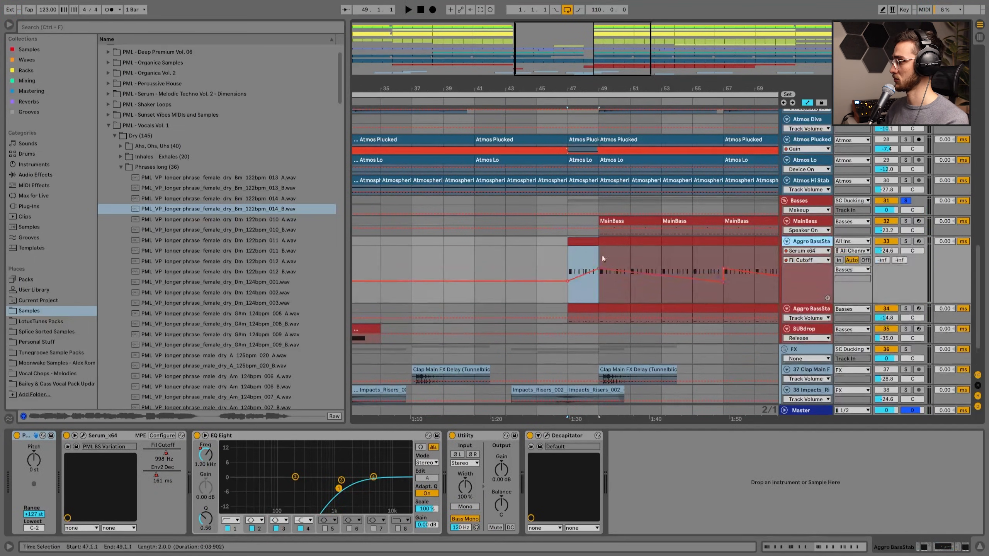
Open the first Aggro BassStab clip at bar 47 and examine its note pattern
double_click(574, 242)
left_click(353, 356)
right_click(308, 411)
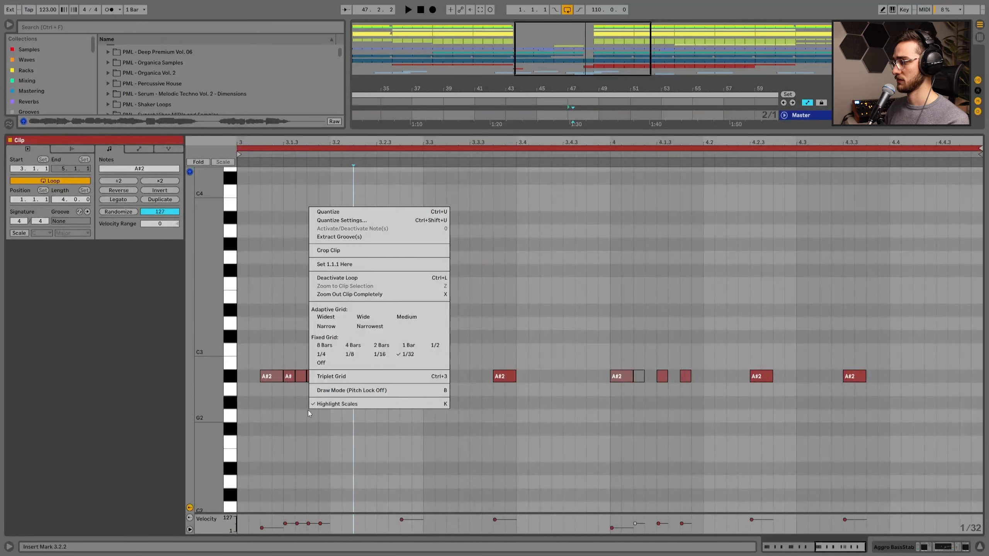
left_click(251, 412)
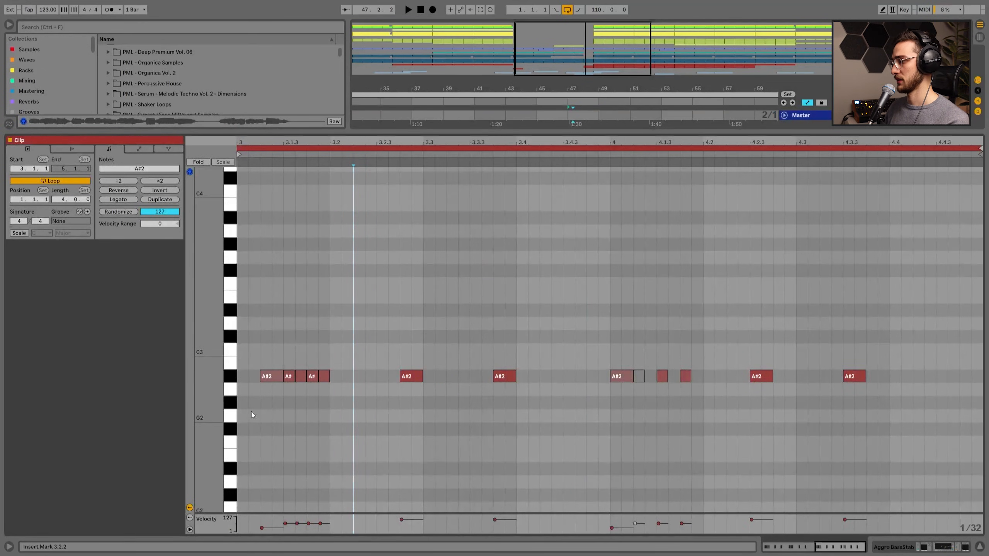
right_click(275, 405)
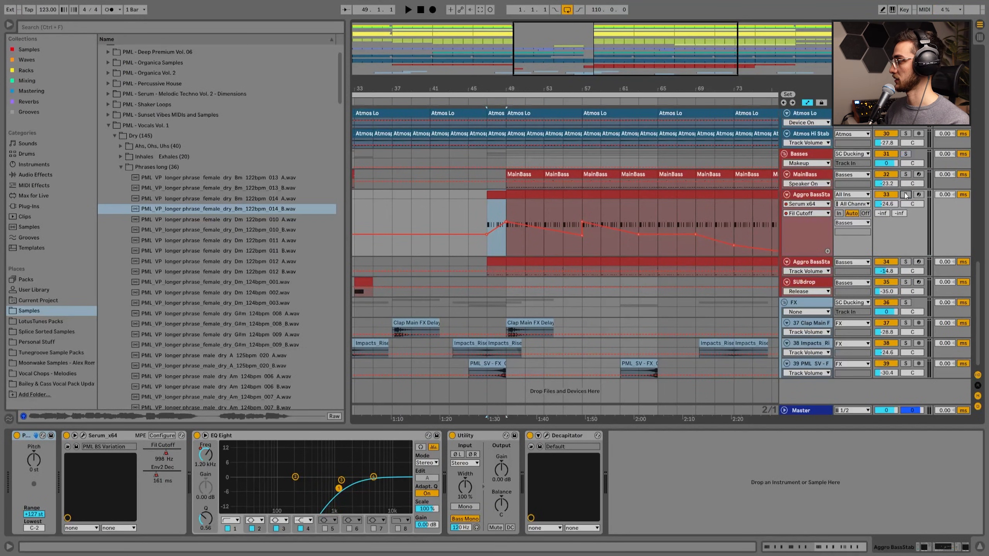
Solo and play the two Aggro BassStab tracks one after the other from bar 47, and display the second track's devices
key("space")
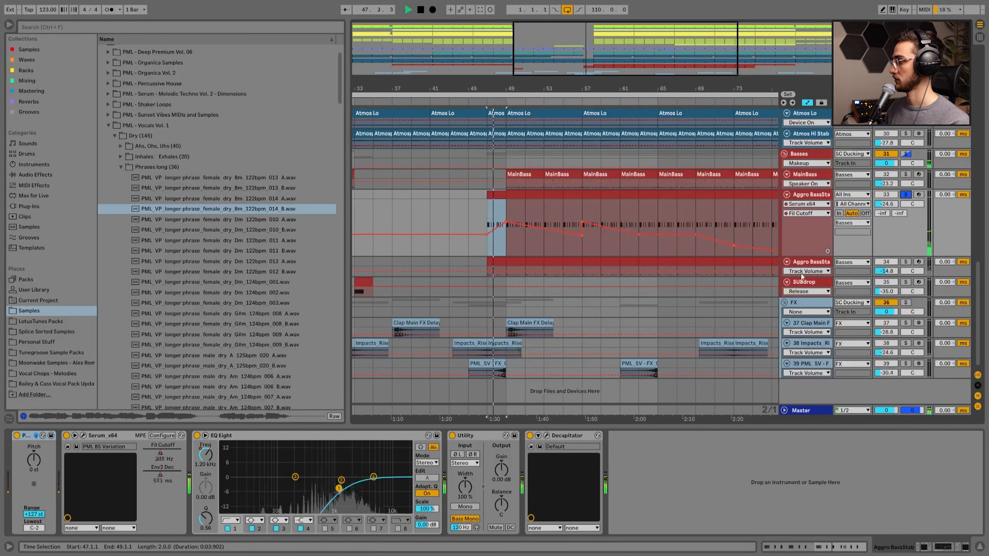
left_click(905, 264)
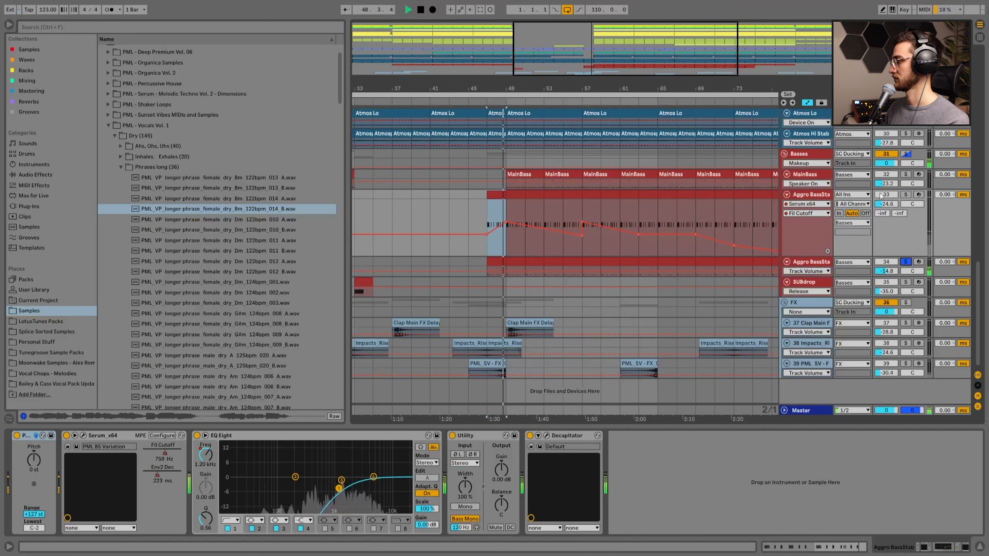
left_click(818, 266)
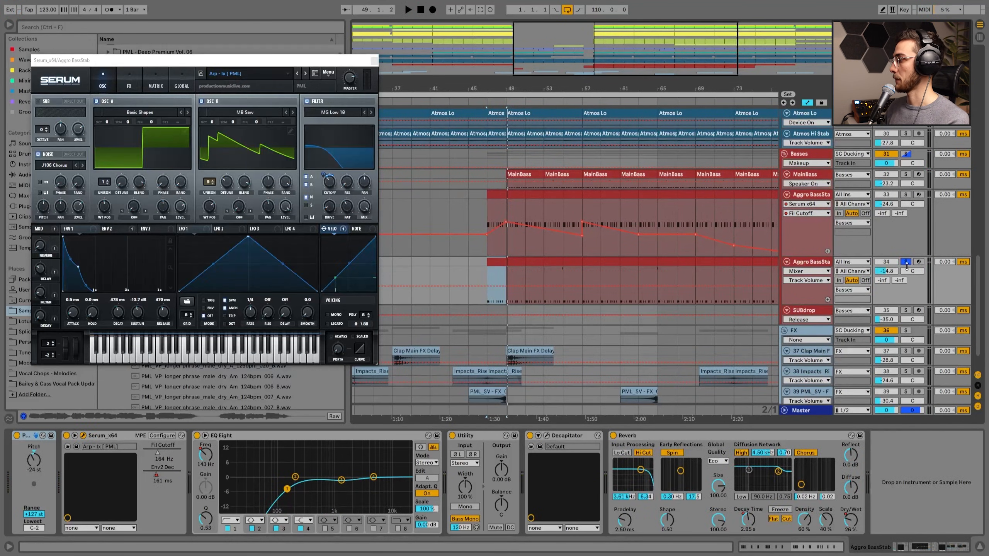
Play the soloed second Aggro BassStab clip from bar 49 and examine its Arp - Ix [PML] Serum patch
left_click(514, 272)
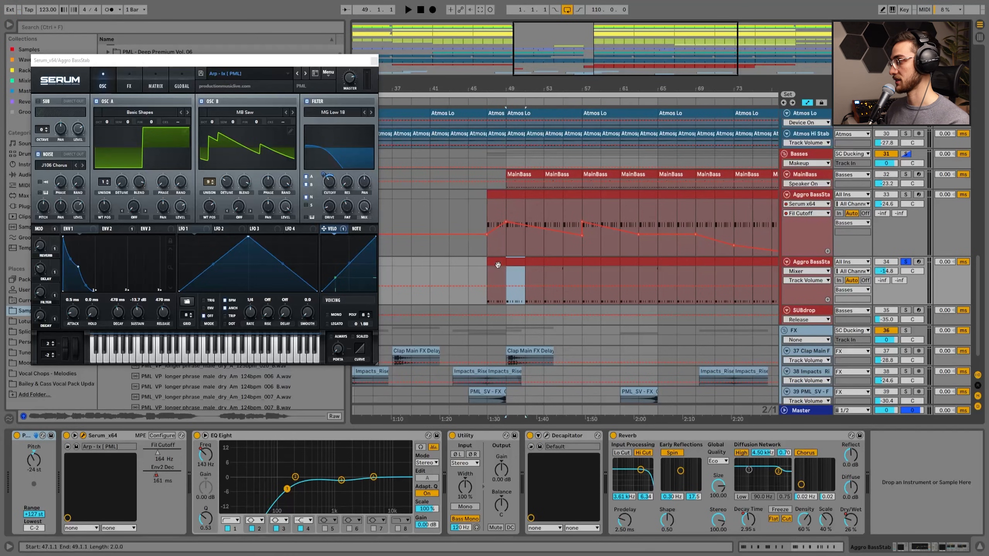
key("space")
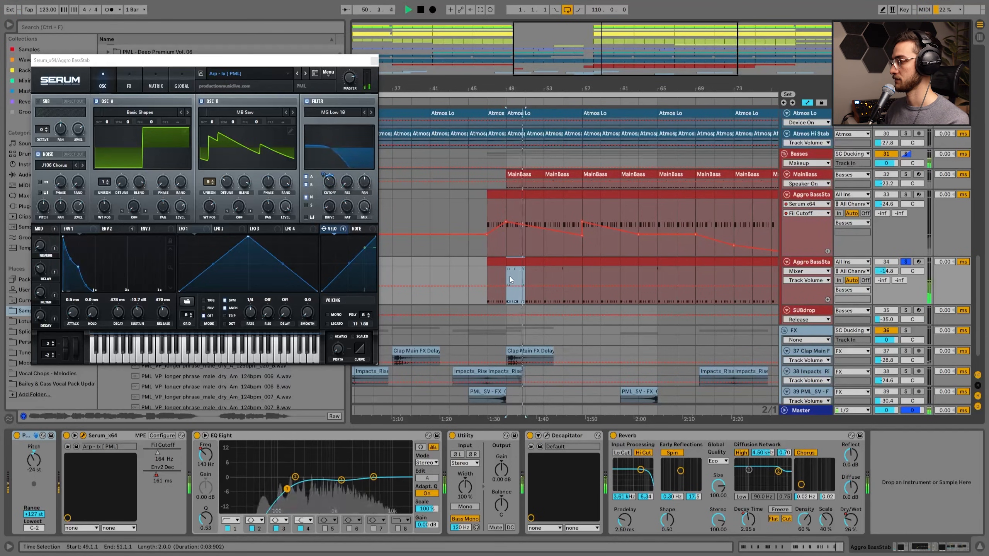
key("space")
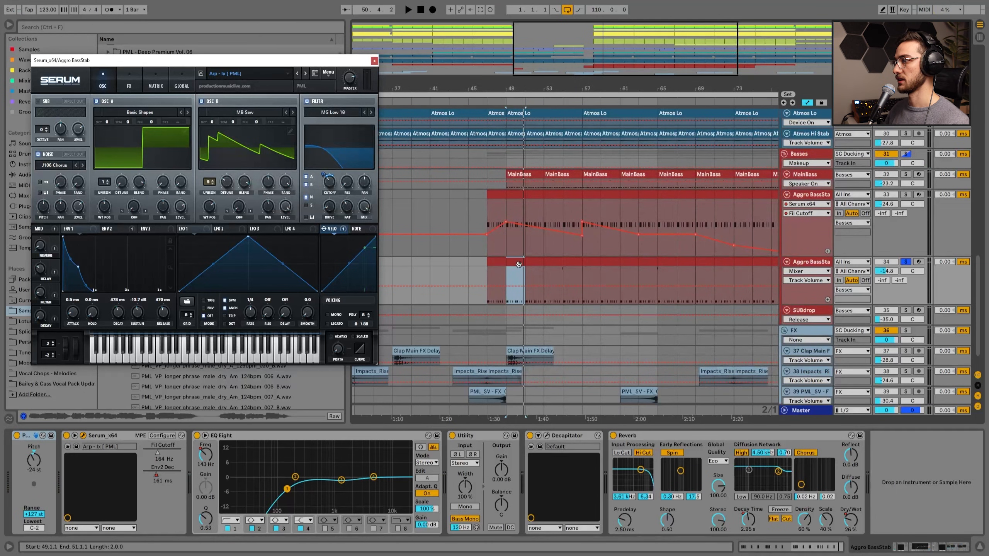
left_click_drag(242, 67, 329, 74)
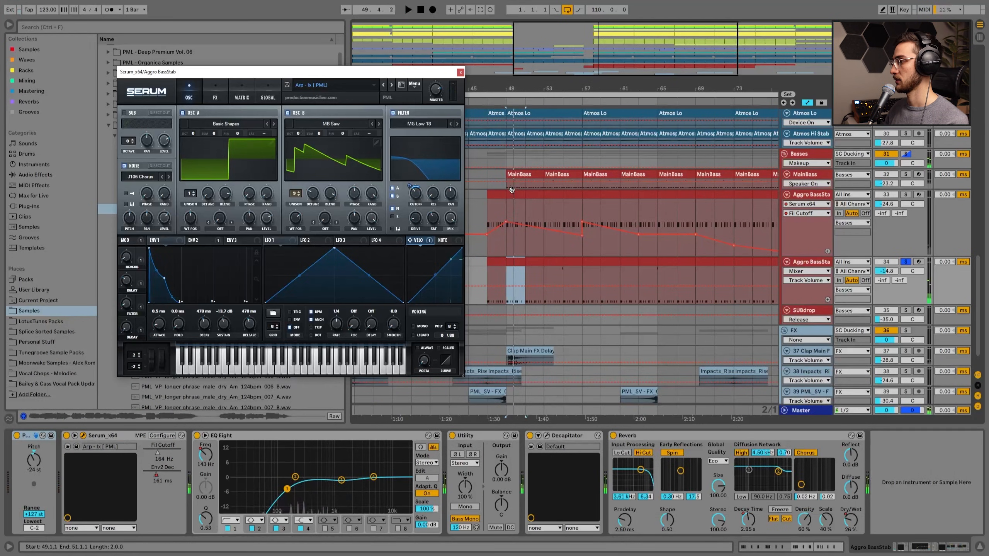
Open the Serum instrument on the first Aggro BassStab track and play that track soloed from bar 49
left_click(514, 207)
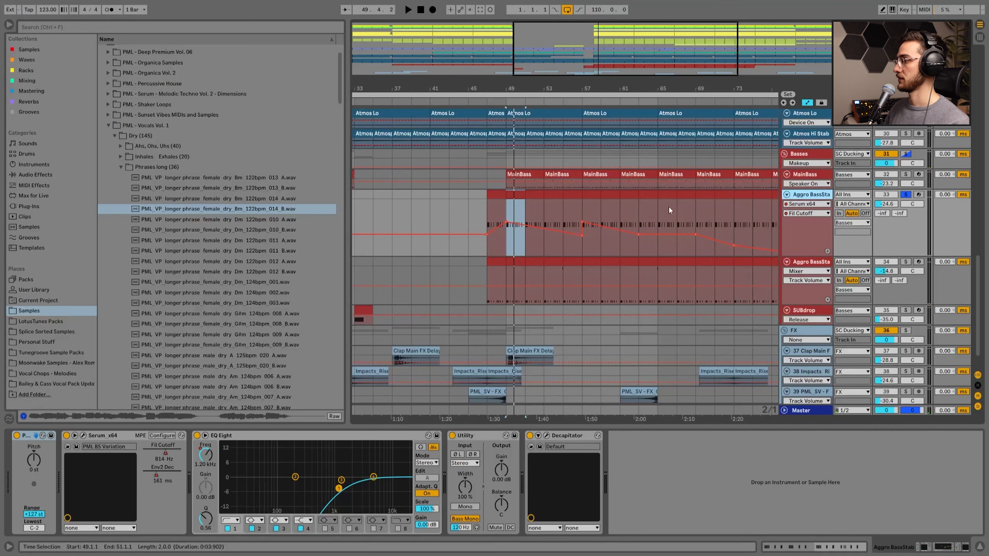
left_click(83, 435)
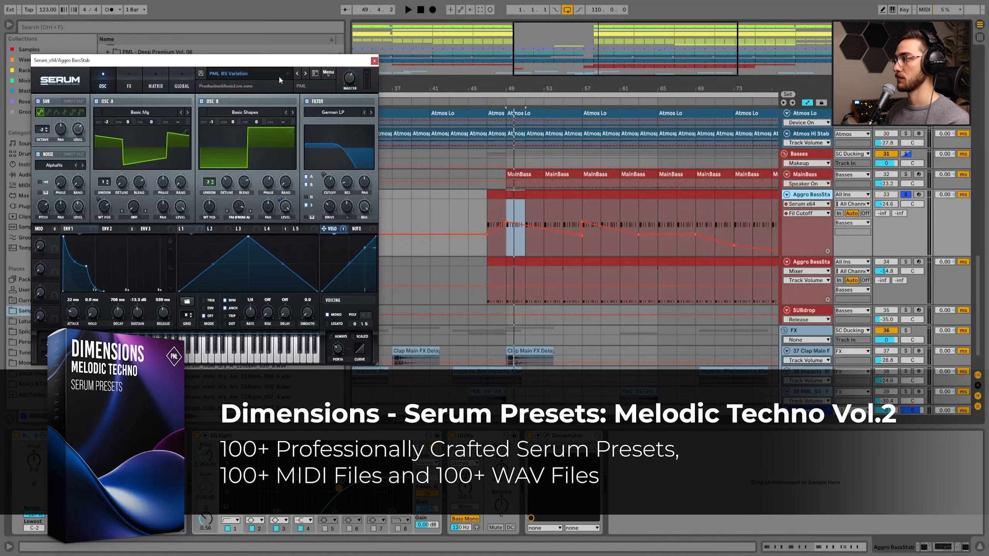
key("space")
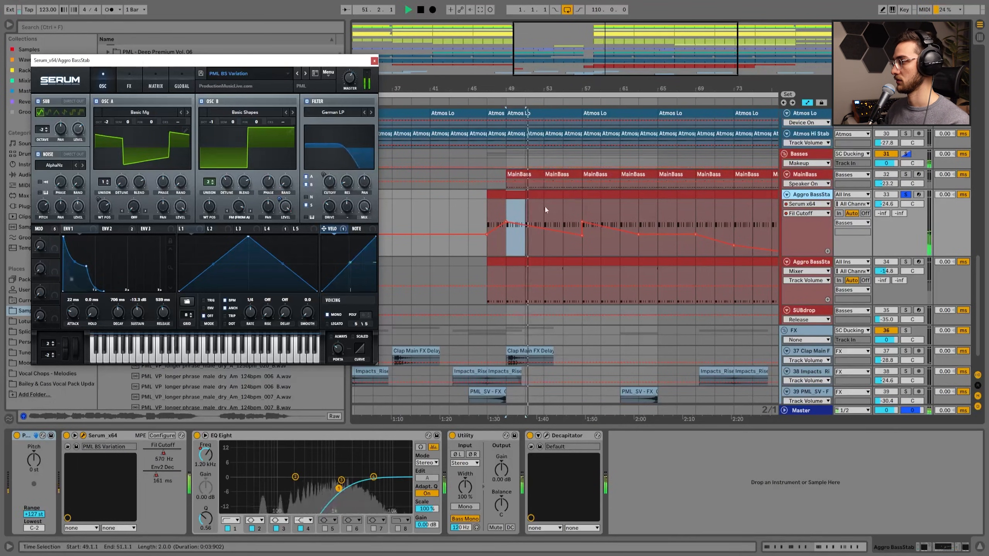
Solo both Aggro BassStab tracks to hear them together, and return the start position to bar 47
left_click(905, 261)
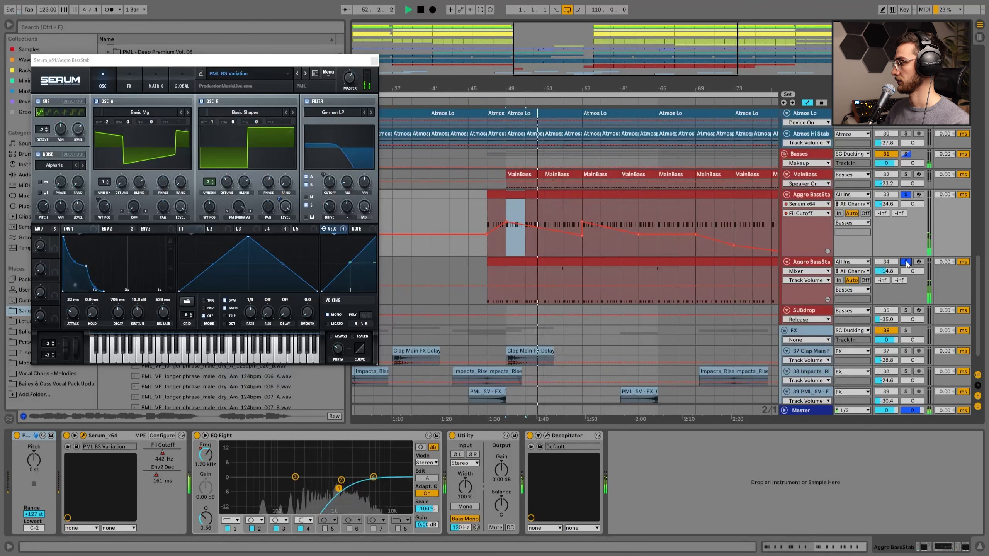
mouse_move(582, 236)
scroll(662, 265, "up", 2)
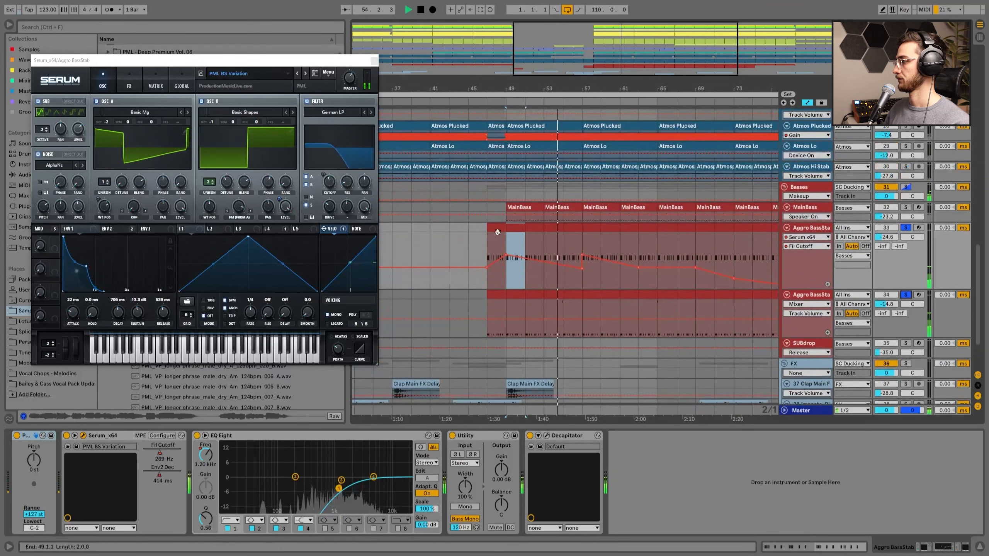
left_click(486, 232)
key("space")
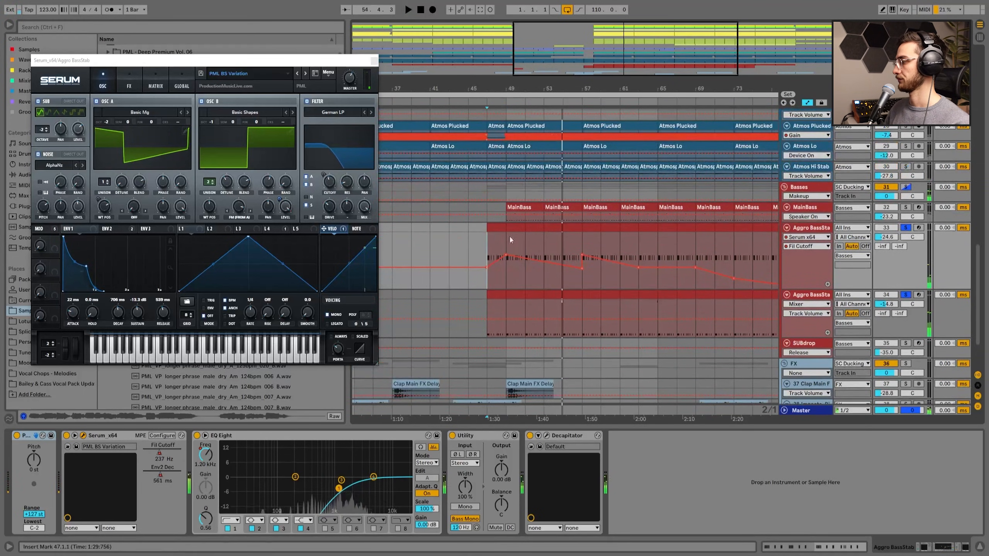
Clear the bass stab solos and play the full arrangement from bar 47 into the drop
left_click(906, 229)
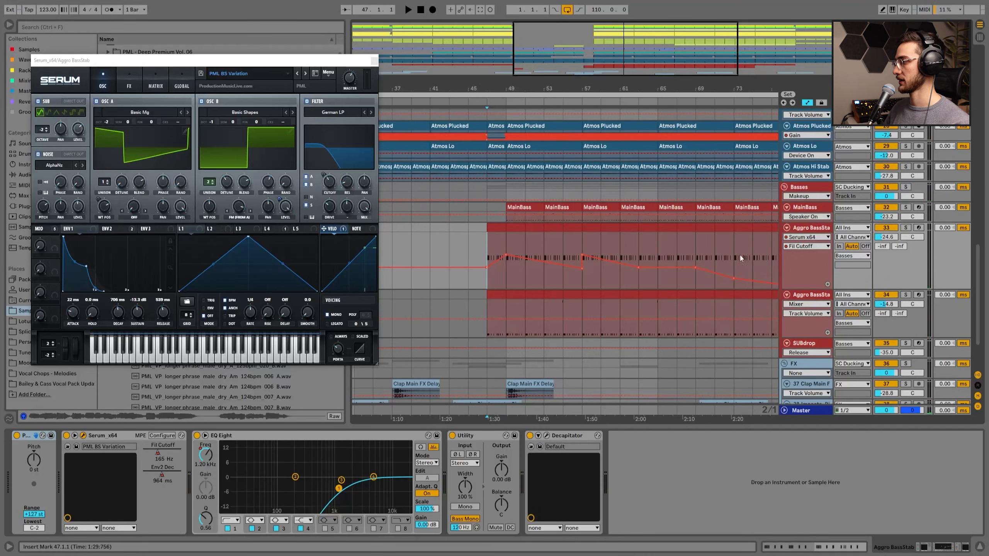
key("space")
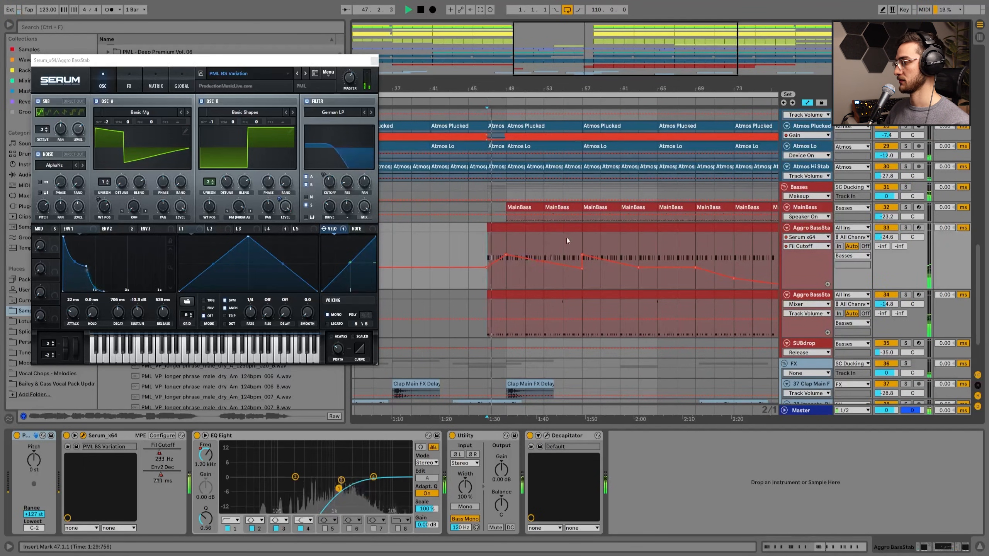
scroll(586, 232, "down", 4)
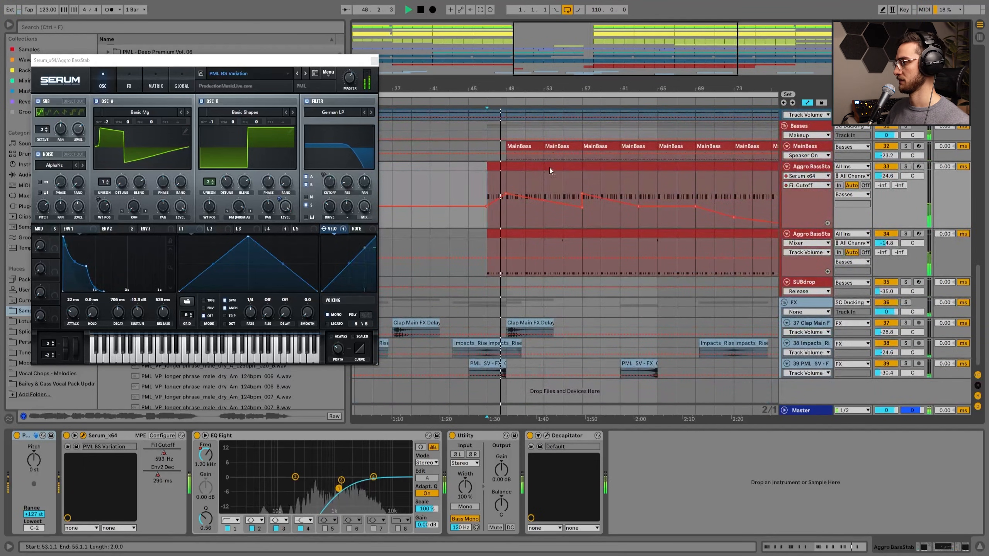
scroll(549, 169, "down", 5)
scroll(515, 170, "down", 3)
left_click_drag(514, 88, 521, 88)
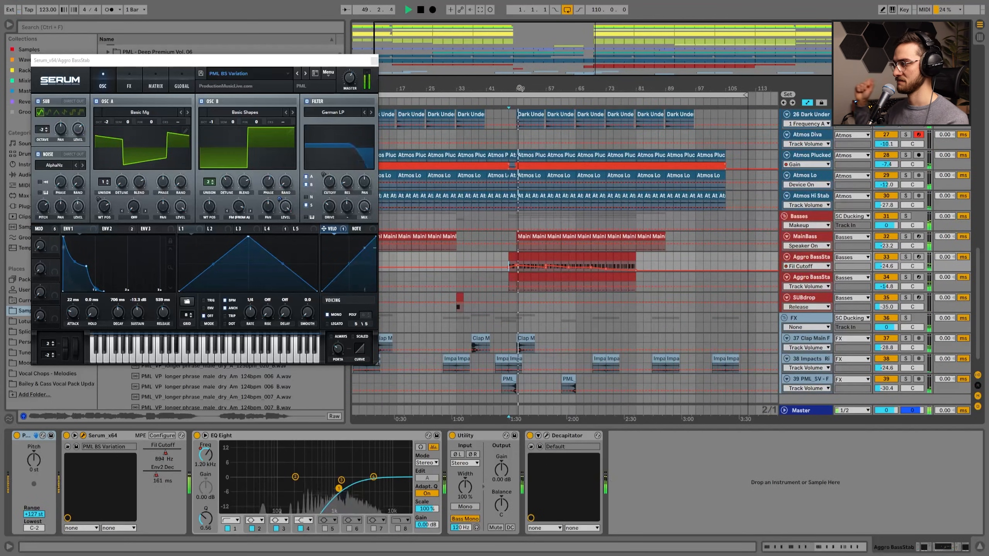
Look over the clap, loop, vocal, synth, atmosphere and bass tracks playing in the drop, and stop playback
scroll(567, 180, "up", 15)
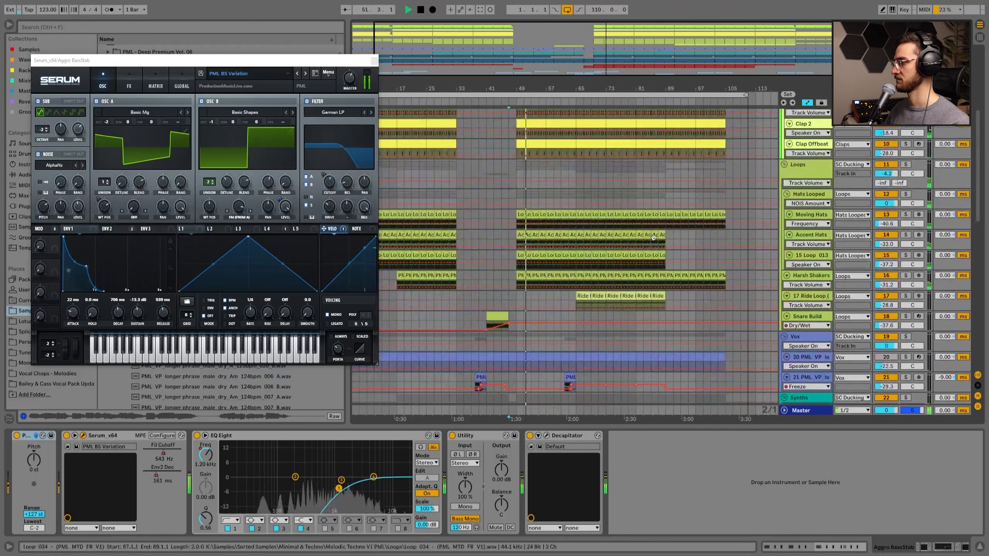
scroll(623, 265, "up", 4)
scroll(589, 240, "down", 2)
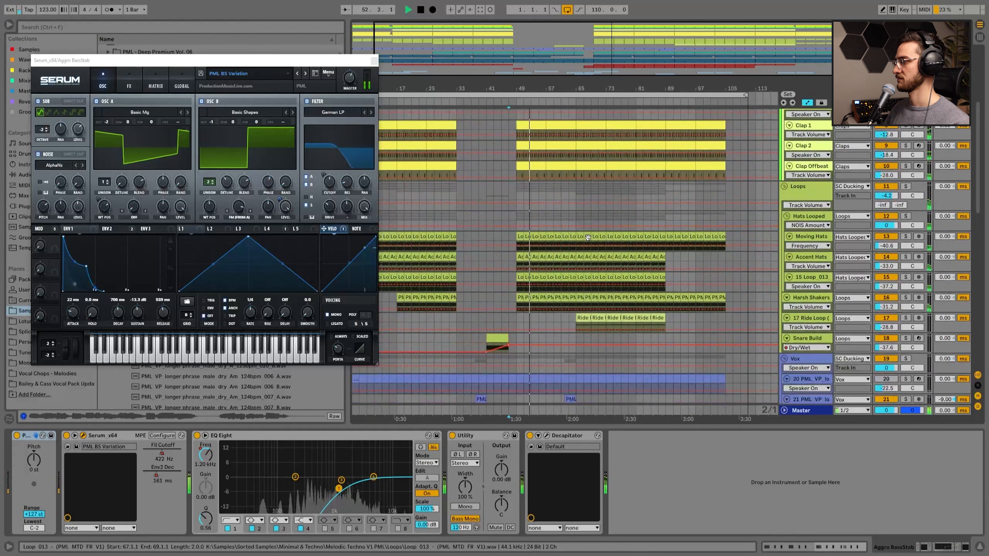
scroll(586, 243, "up", 3)
scroll(583, 246, "down", 10)
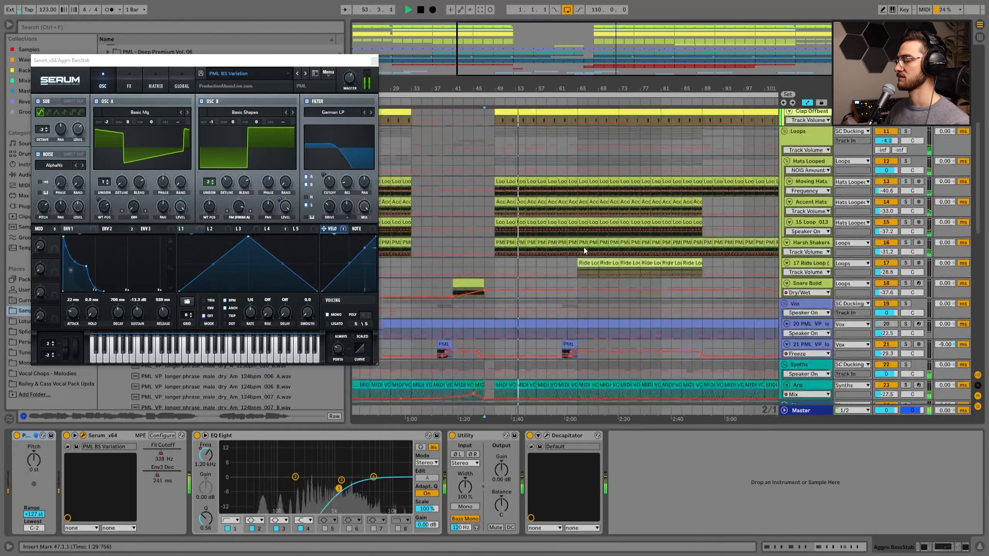
scroll(607, 261, "down", 9)
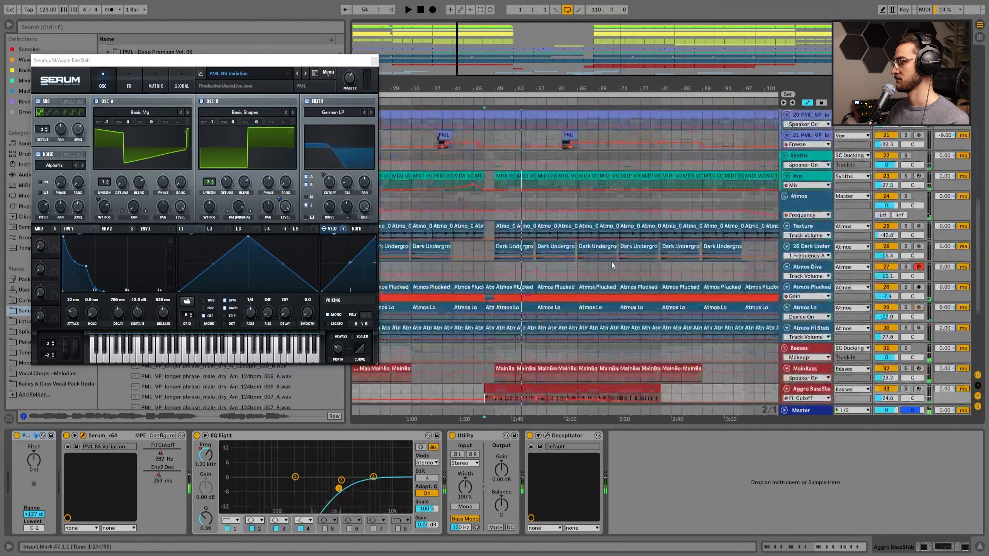
scroll(609, 260, "down", 2)
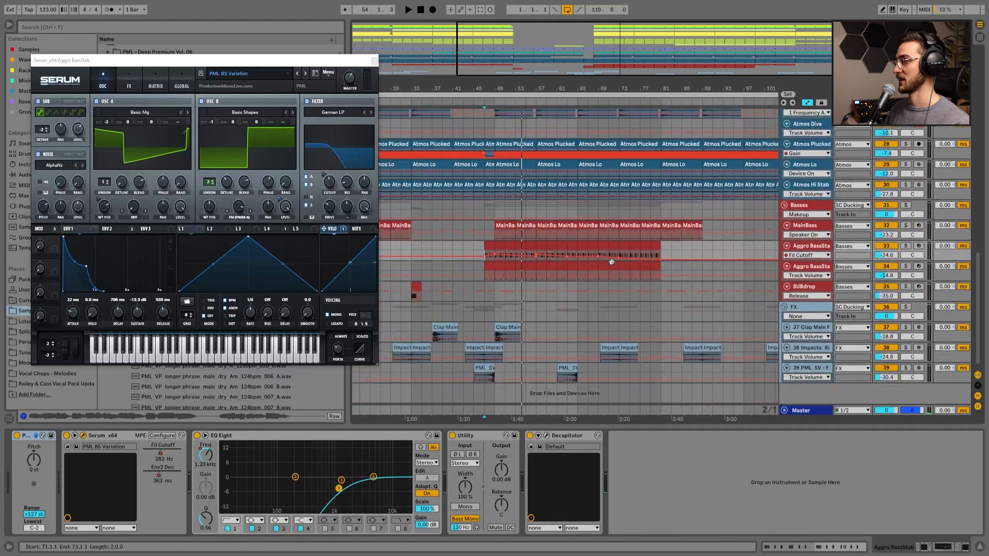
Select the Aggro BassStab section at bar 47 and solo the second Aggro BassStab track
left_click(517, 241)
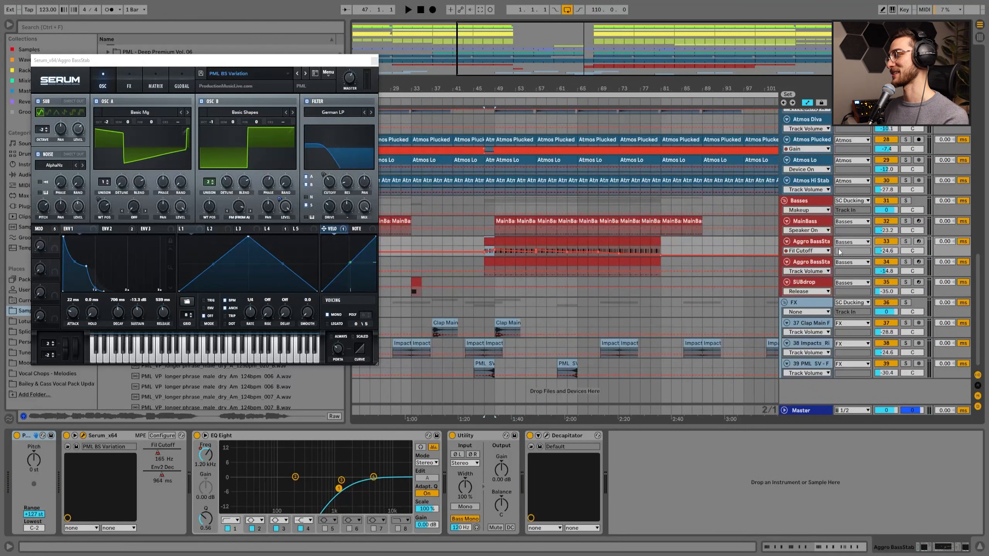
left_click(814, 262)
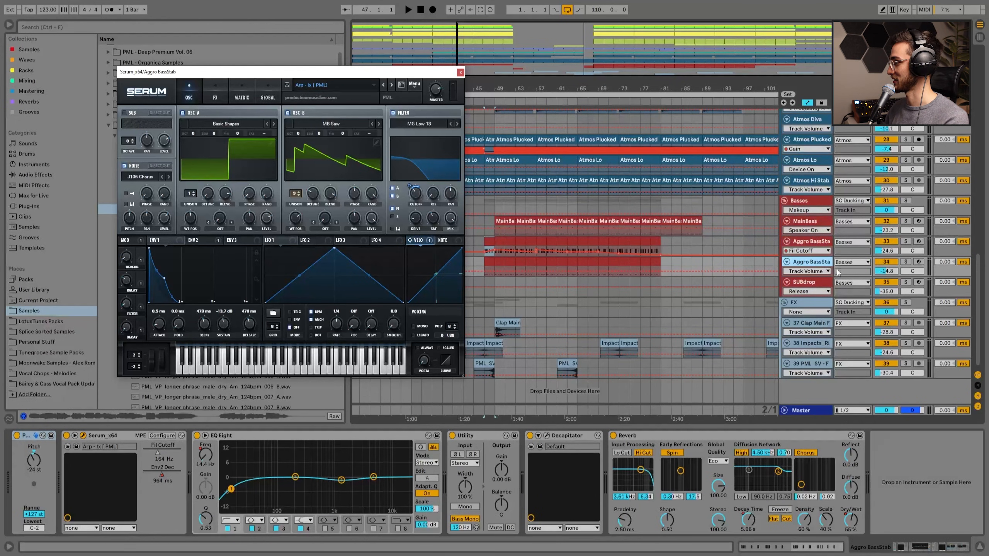
left_click(905, 261)
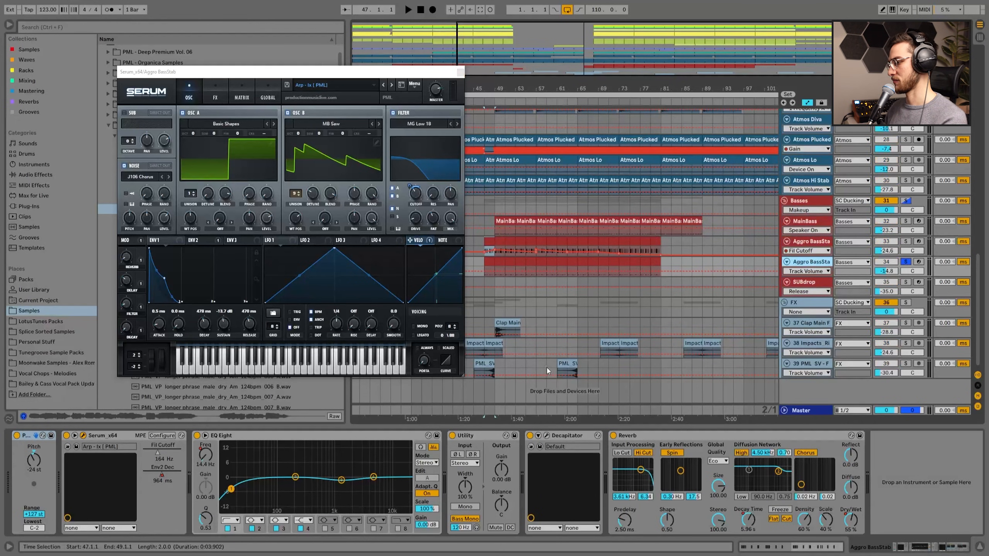
Show the Env2 Dec automation on the second Aggro BassStab track, enlarge the track and close the Serum window to inspect the bar 47 section
left_click(161, 474)
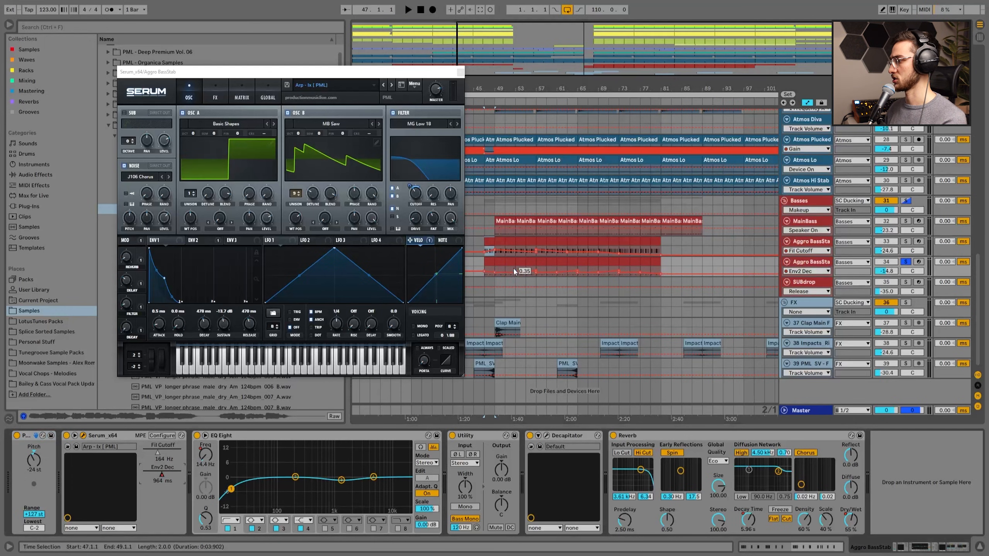
left_click(500, 270)
left_click_drag(802, 275, 802, 303)
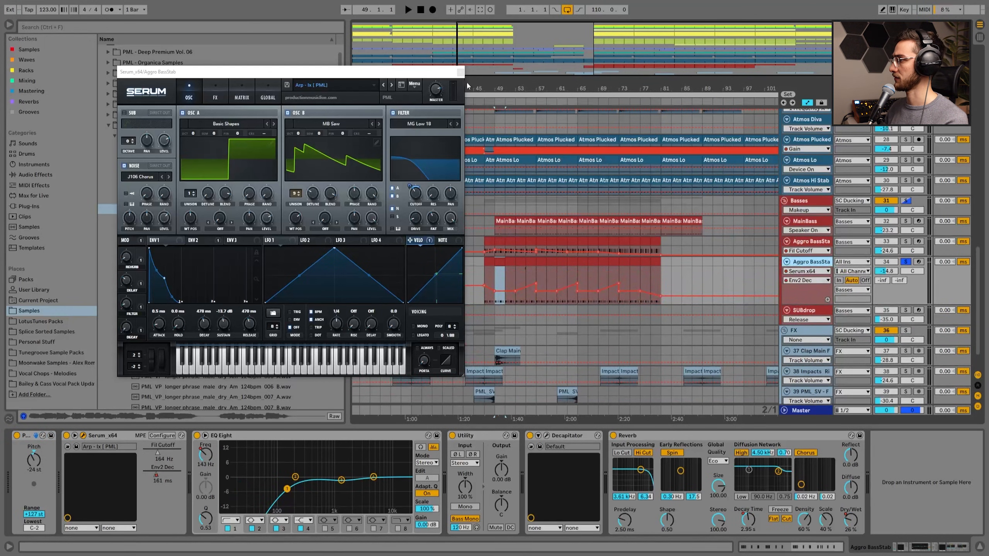
left_click(460, 72)
left_click_drag(502, 86, 500, 132)
left_click(458, 265)
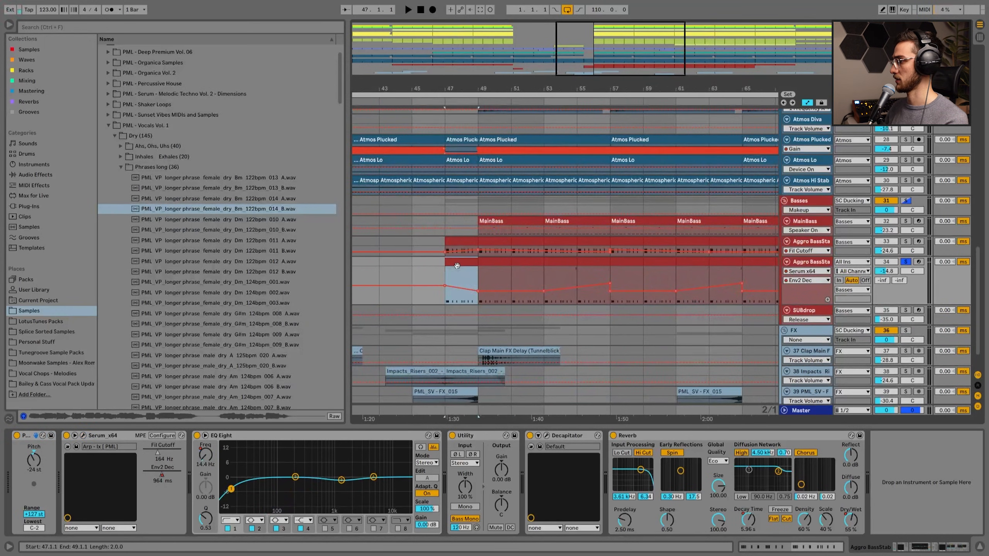
Enlarge the first Aggro BassStab track with its Fil Cutoff automation, solo it and play it from bar 47
left_click(824, 251)
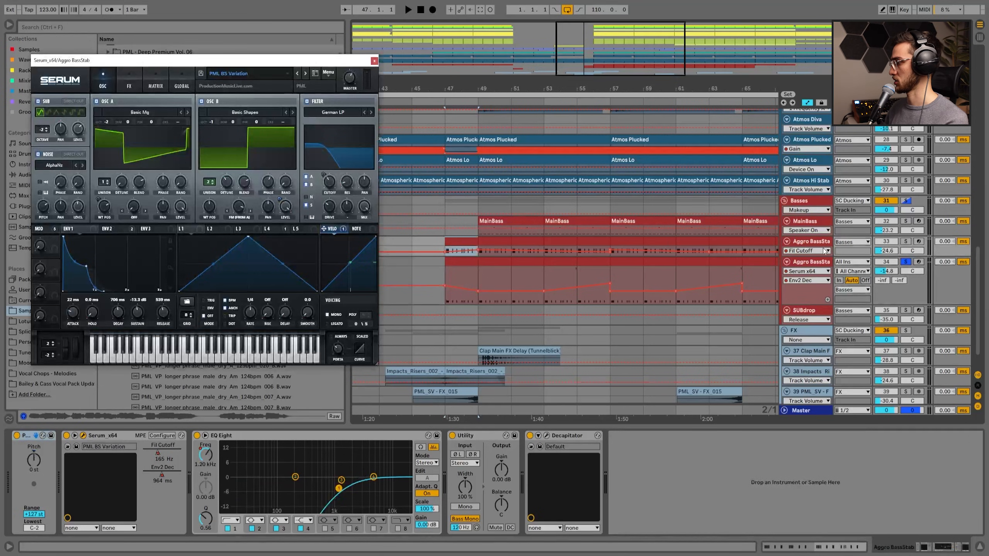
left_click_drag(812, 256, 812, 312)
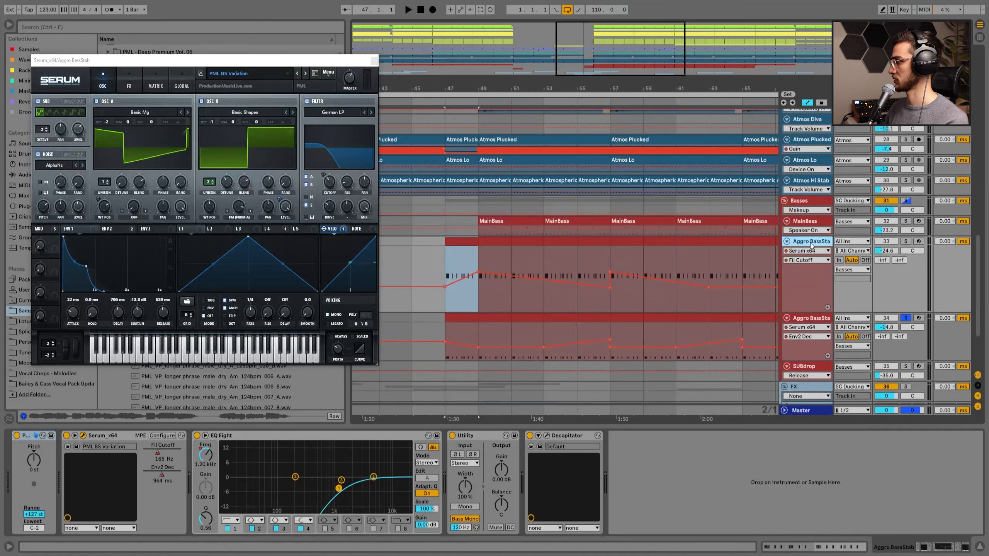
left_click(905, 241)
left_click(450, 258)
key("space")
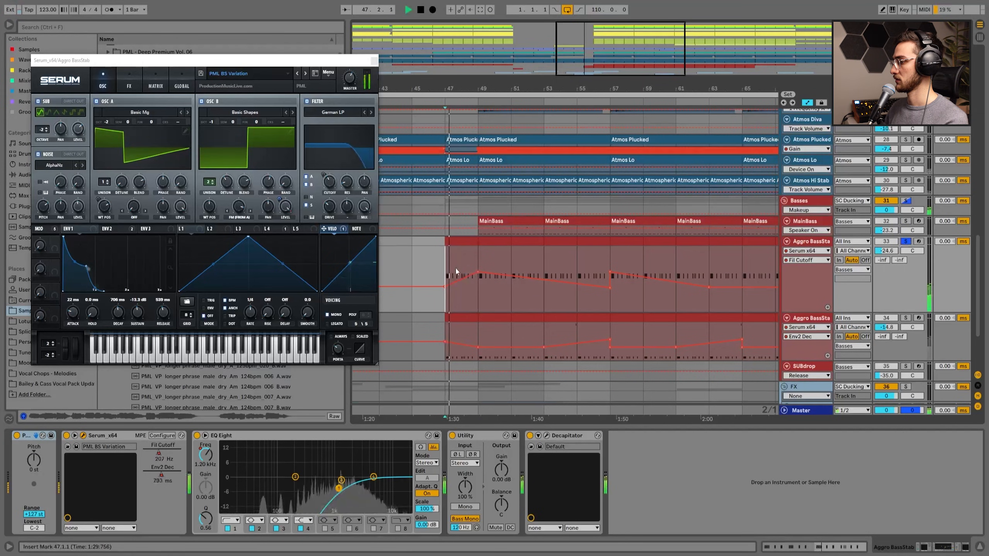
left_click(481, 261)
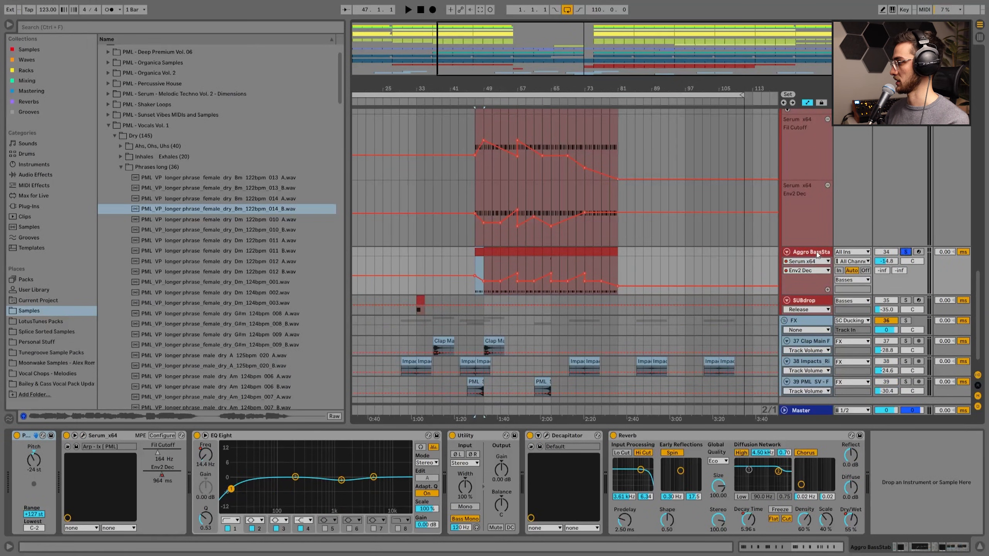
Enlarge the second Aggro BassStab track, move its Env2 Dec automation to a separate lane and show the EQ Eight's first frequency automation
left_click_drag(798, 296, 797, 324)
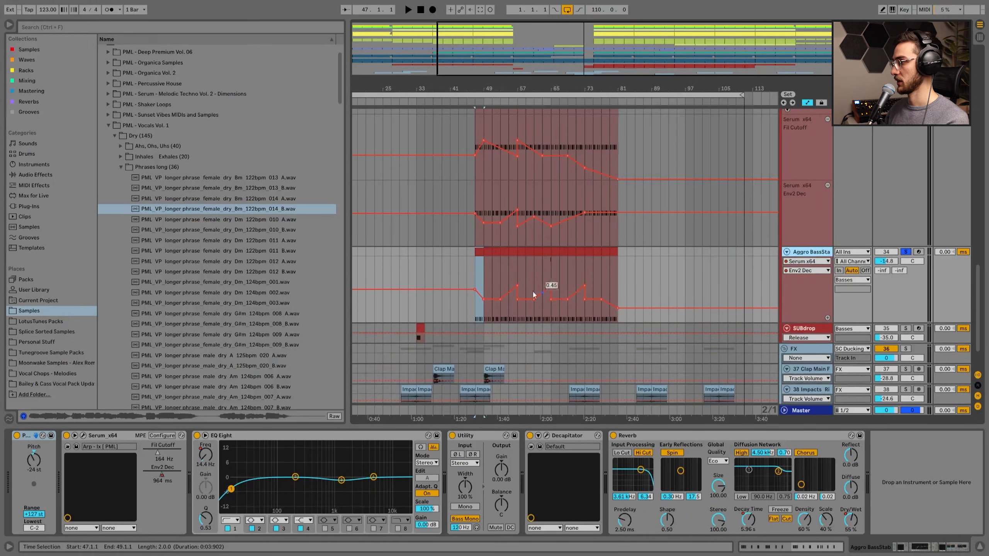
left_click(485, 254)
left_click(480, 253)
scroll(822, 292, "down", 2)
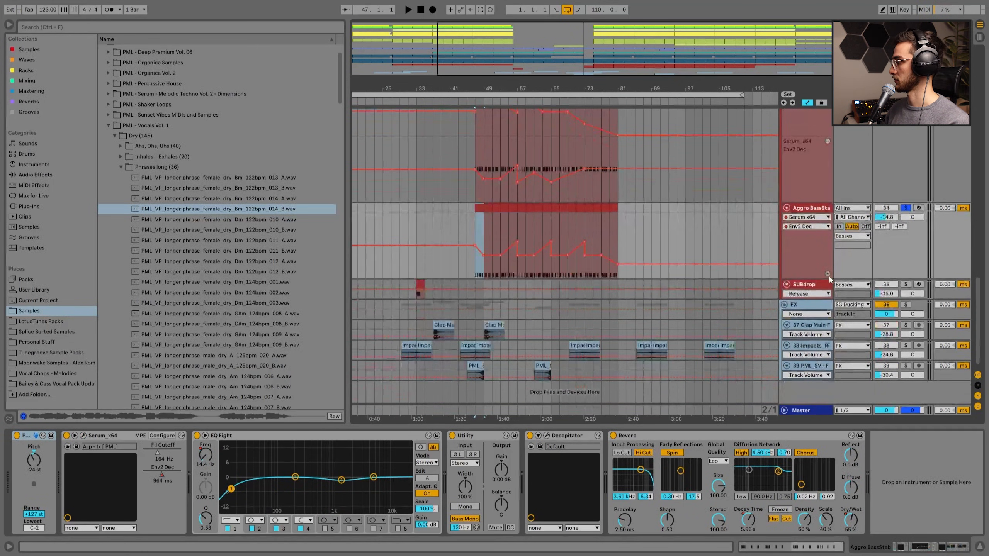
left_click(828, 273)
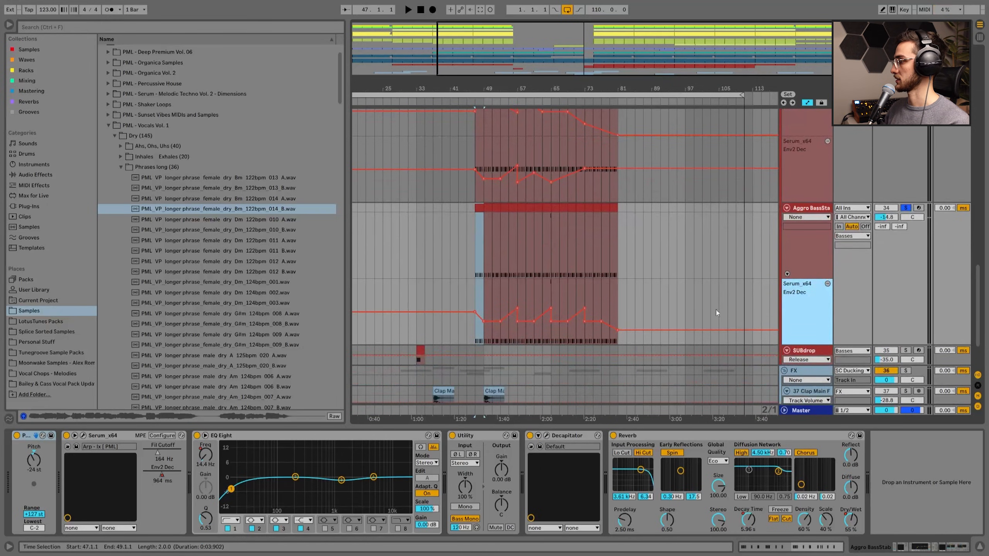
left_click(162, 474)
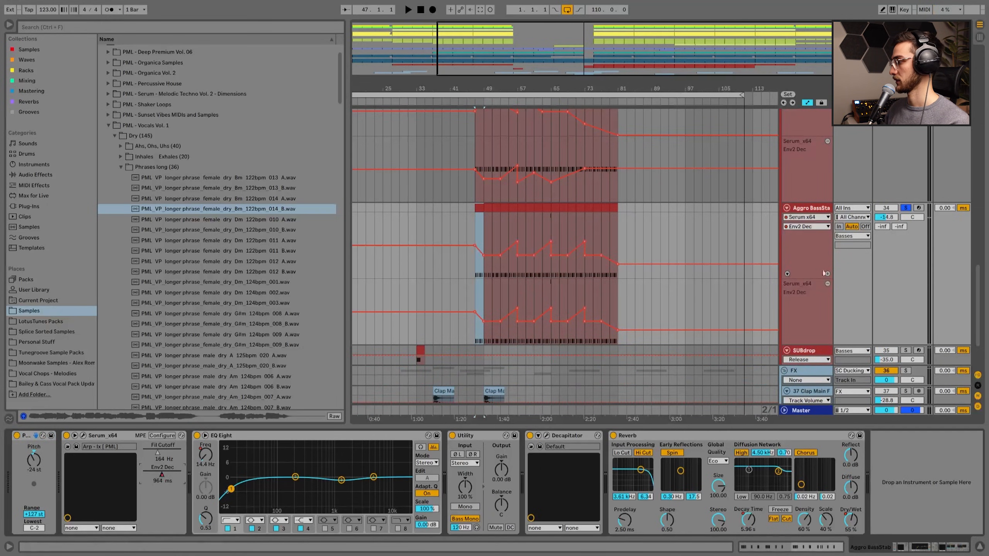
left_click(205, 454)
Compare the device chains and automation of the two Aggro BassStab tracks, including Serum, Decapitator and Reverb
left_click(546, 436)
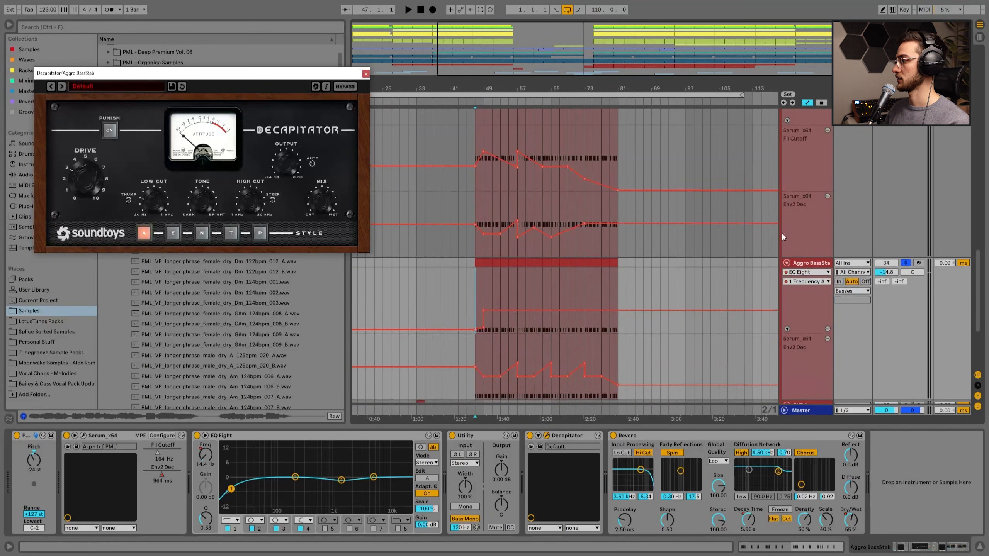
left_click(823, 213)
scroll(822, 207, "up", 2)
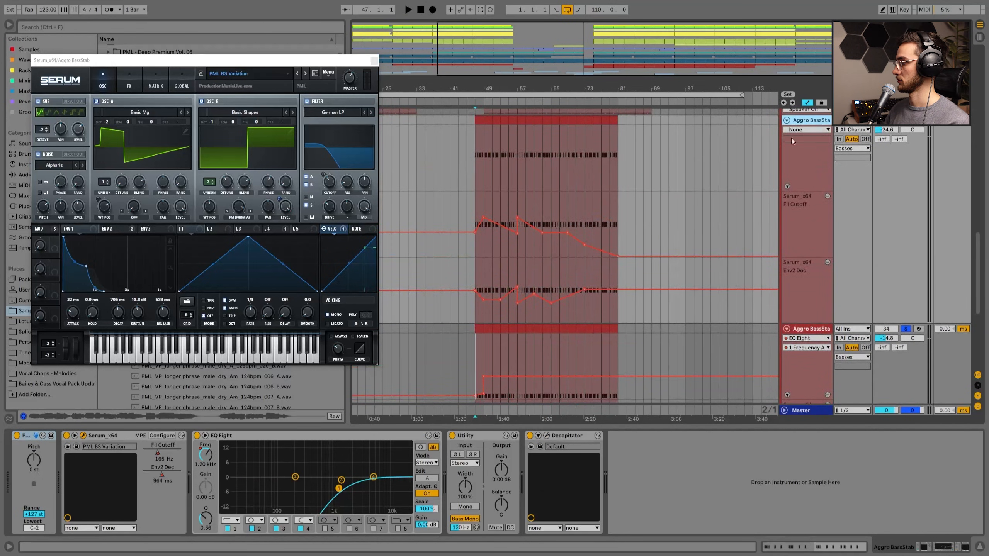
scroll(586, 319, "down", 5)
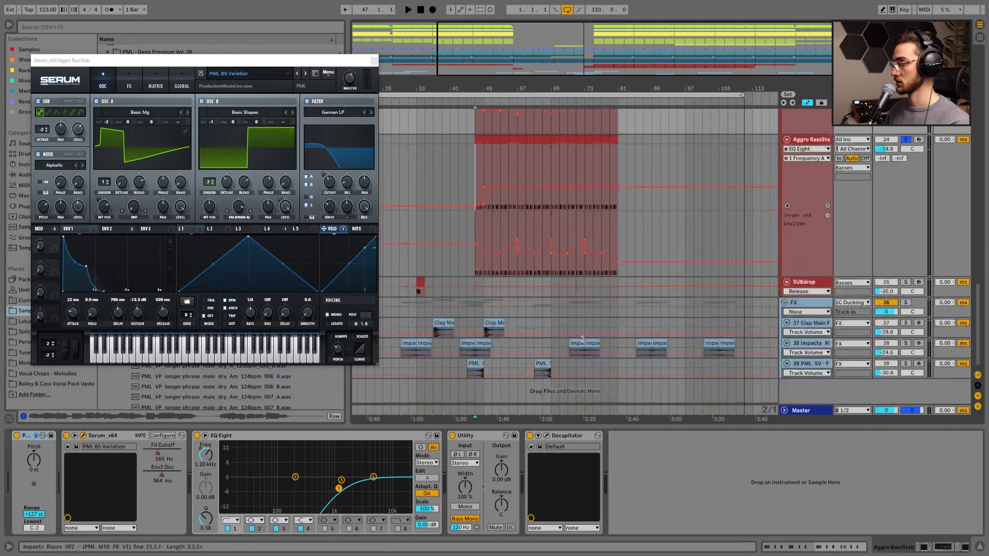
left_click(782, 178)
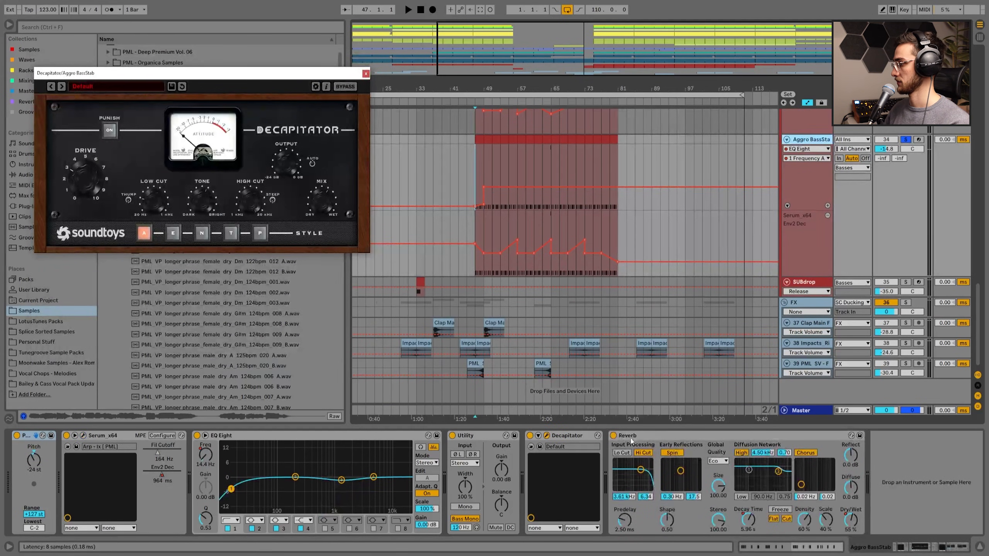
left_click(637, 436)
scroll(870, 229, "up", 8)
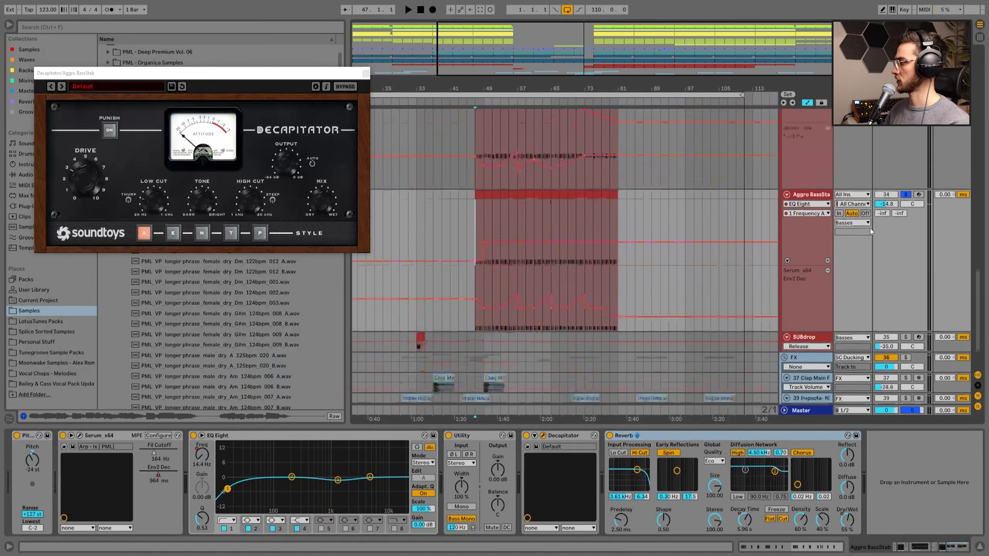
scroll(811, 194, "up", 2)
left_click(810, 138)
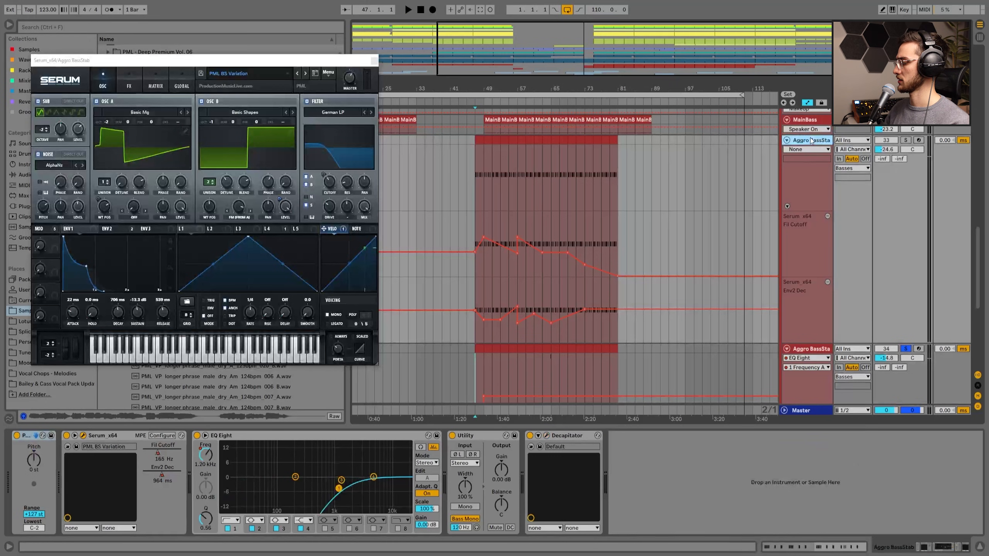
scroll(728, 225, "down", 3)
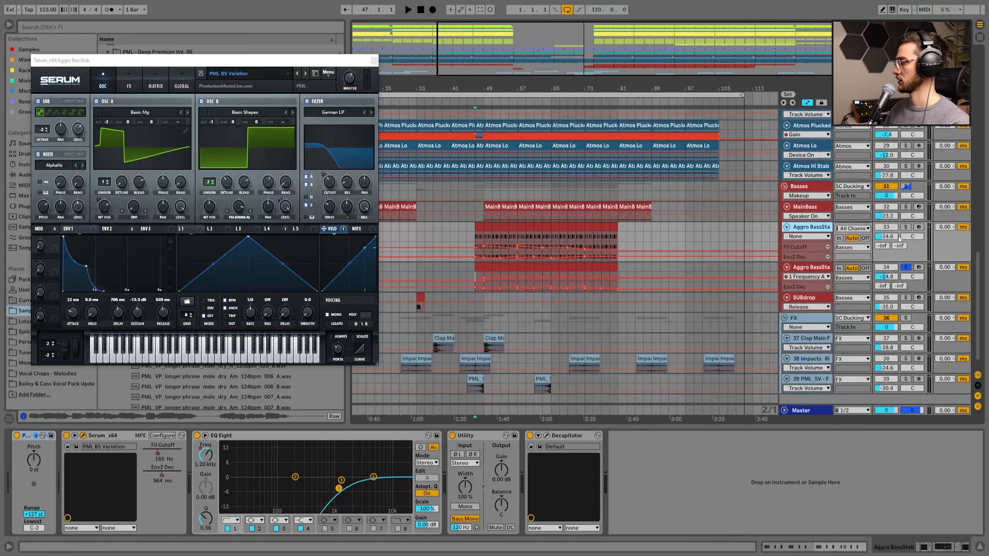
Play the first Aggro BassStab track soloed from bar 47, then solo the second one and audition its section at bar 49
key("space")
left_click(518, 229)
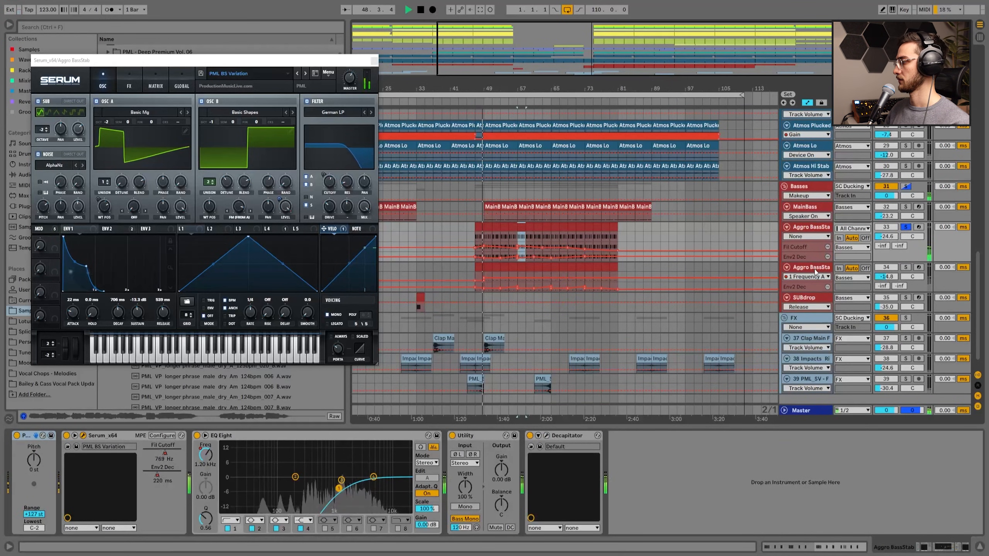
left_click(918, 270)
left_click(905, 269)
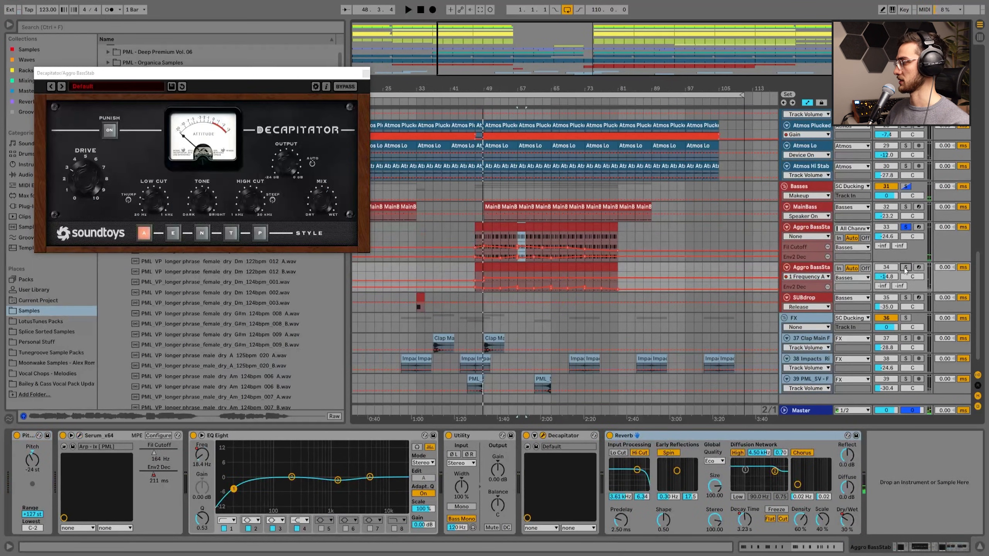
left_click(489, 268)
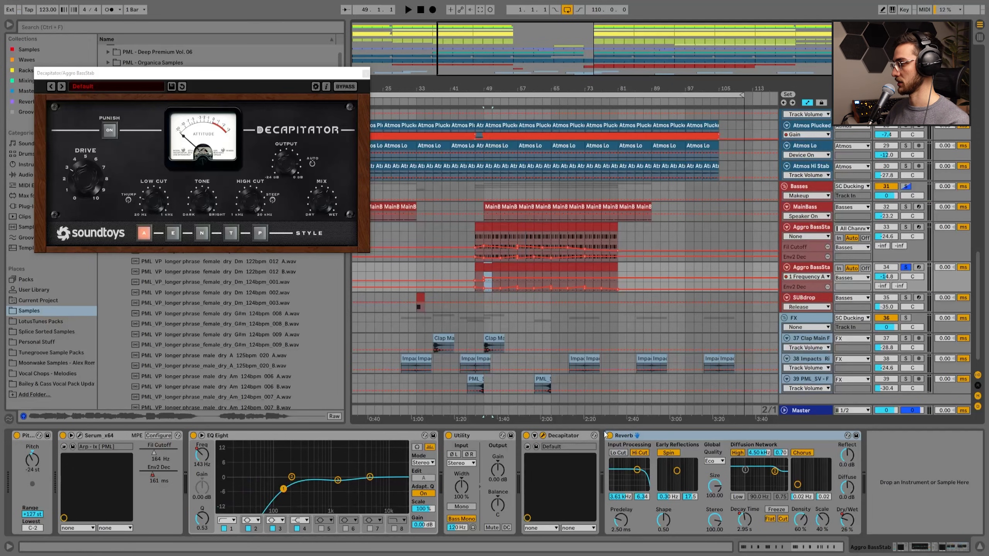
key("space")
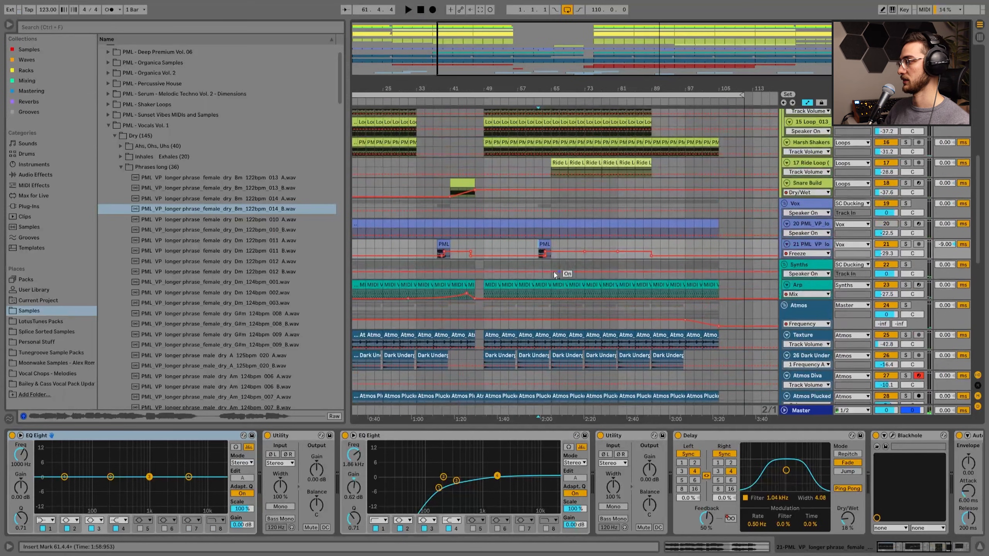
Solo the Ride Loop track, play its section from bar 65, then stop playback and clear the solo
scroll(548, 226, "up", 3)
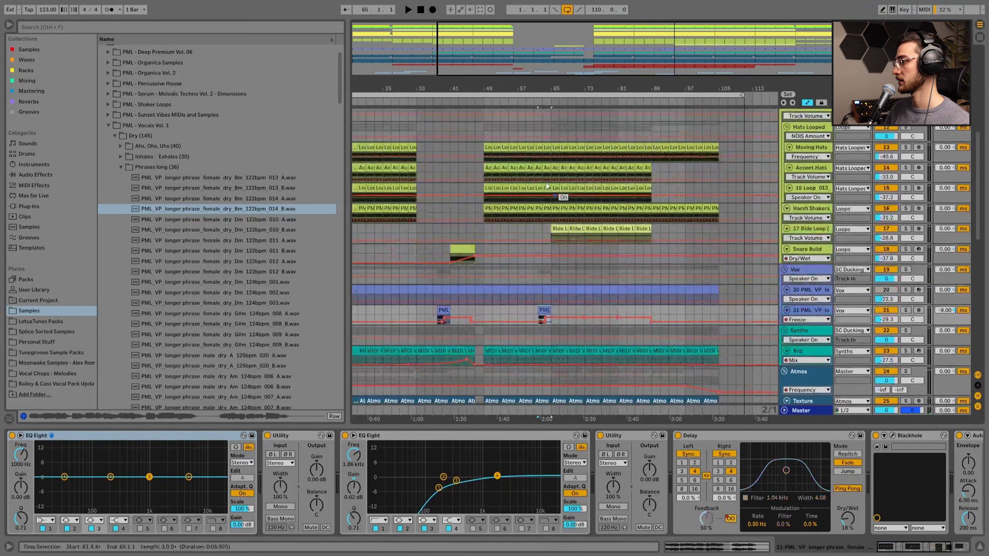
scroll(560, 202, "down", 2)
left_click(591, 239)
left_click(581, 291)
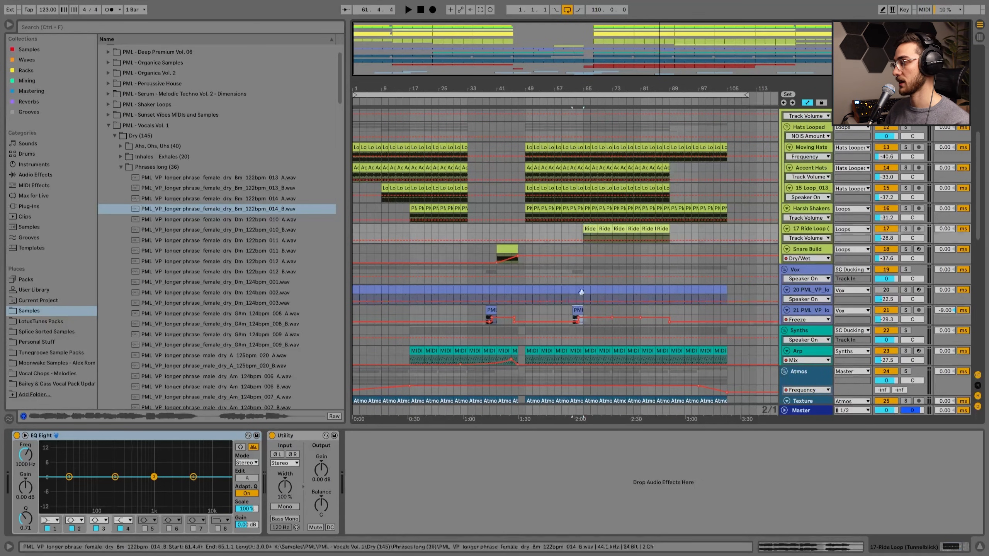
left_click(590, 229)
left_click(904, 229)
key("space")
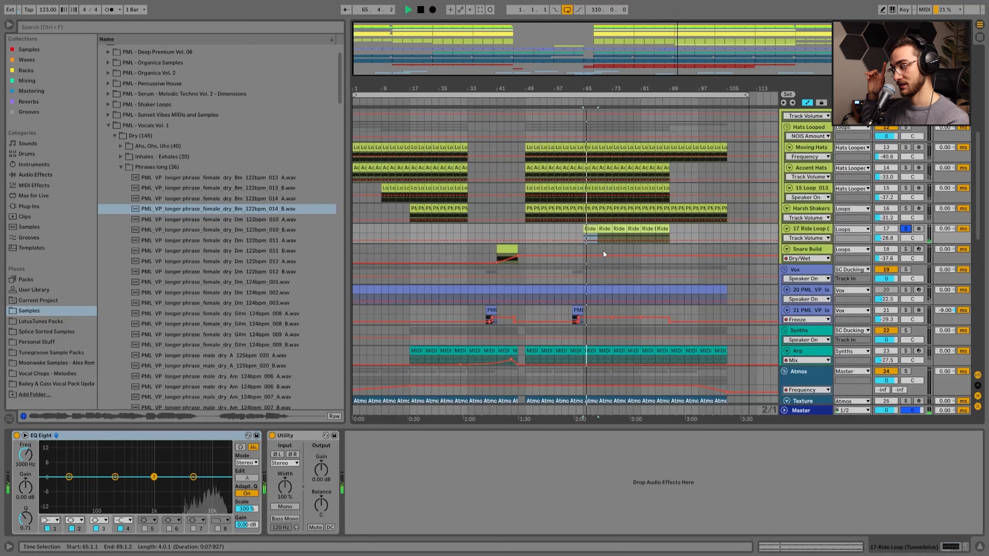
key("space")
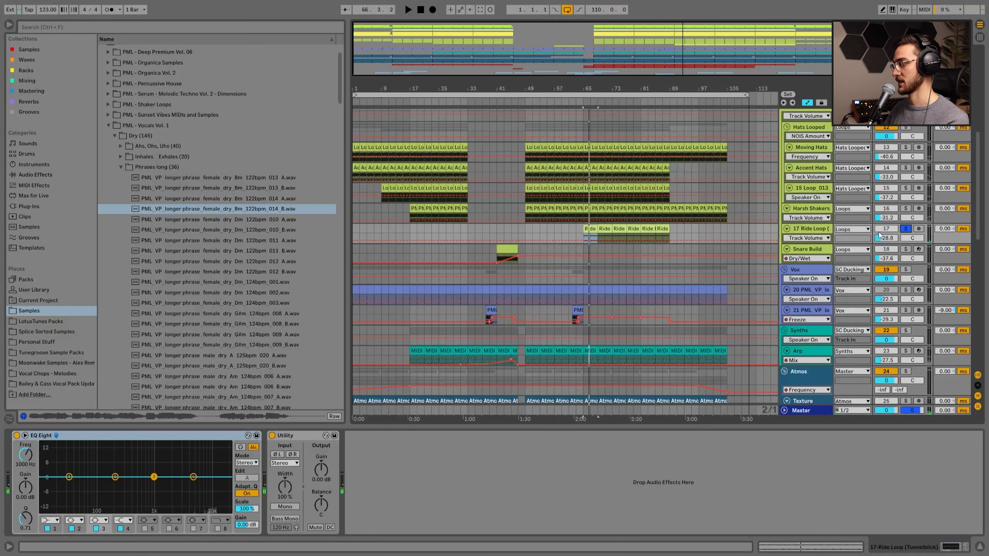
left_click(905, 230)
Set the start position to bar 61 and play the full arrangement into the ride loop's entry
left_click(576, 227)
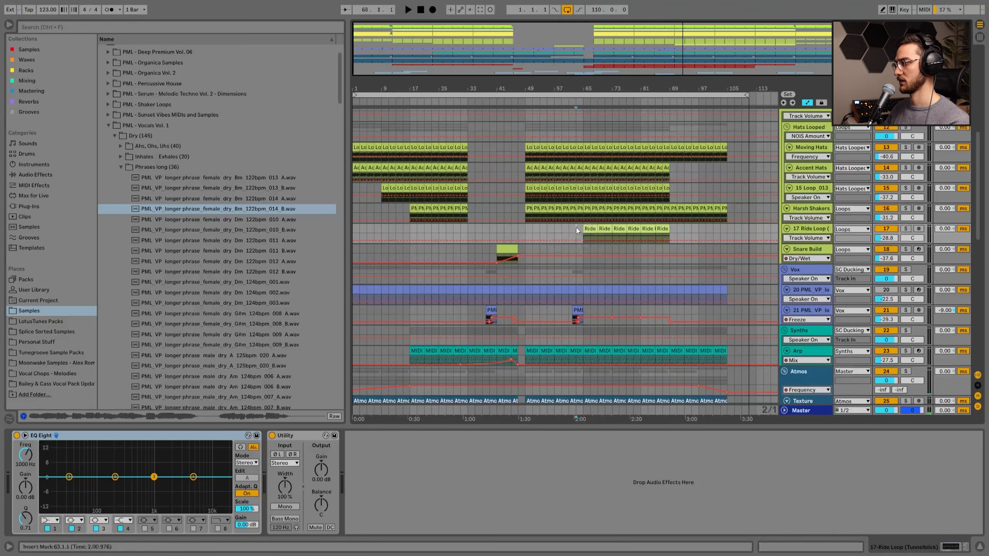
left_click(574, 234)
key("space")
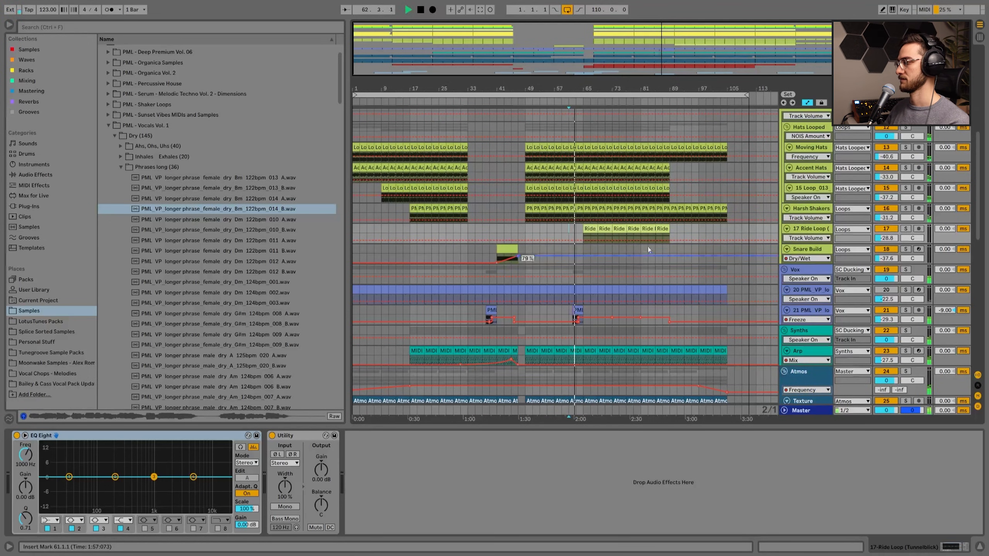
Look over the drum, clap, loop, vocal, synth and atmosphere tracks around the second half of the drop
scroll(748, 233, "down", 2)
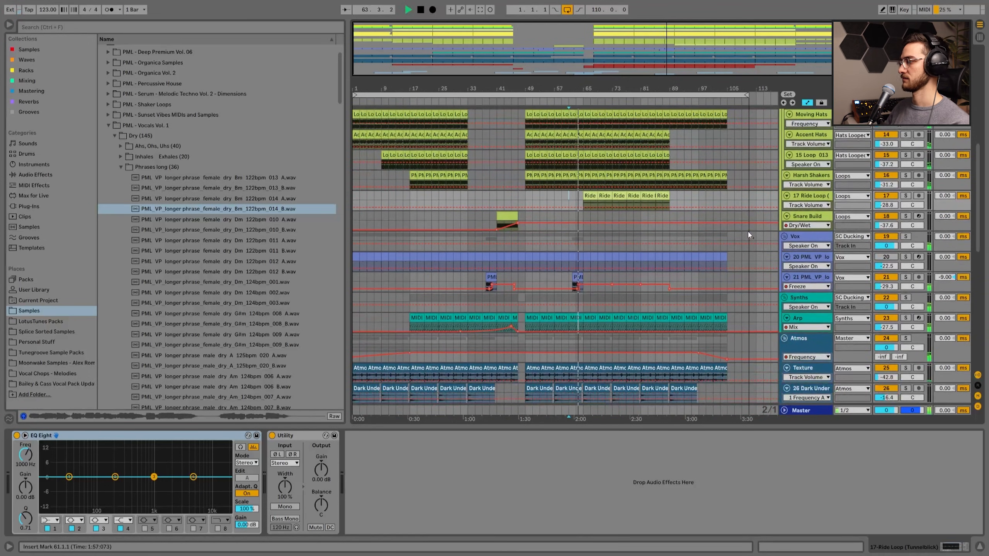
scroll(747, 231, "down", 2)
scroll(747, 231, "up", 12)
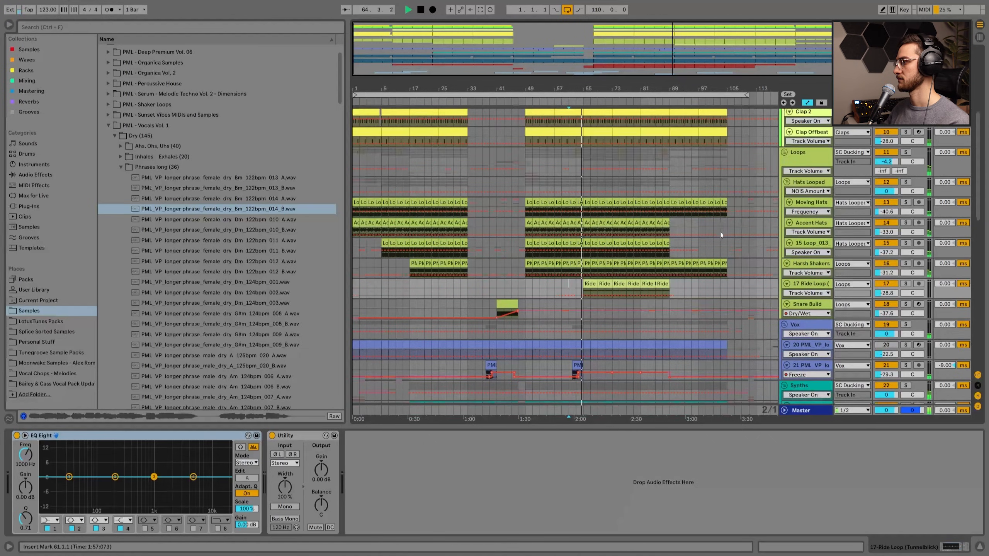
scroll(726, 258, "up", 4)
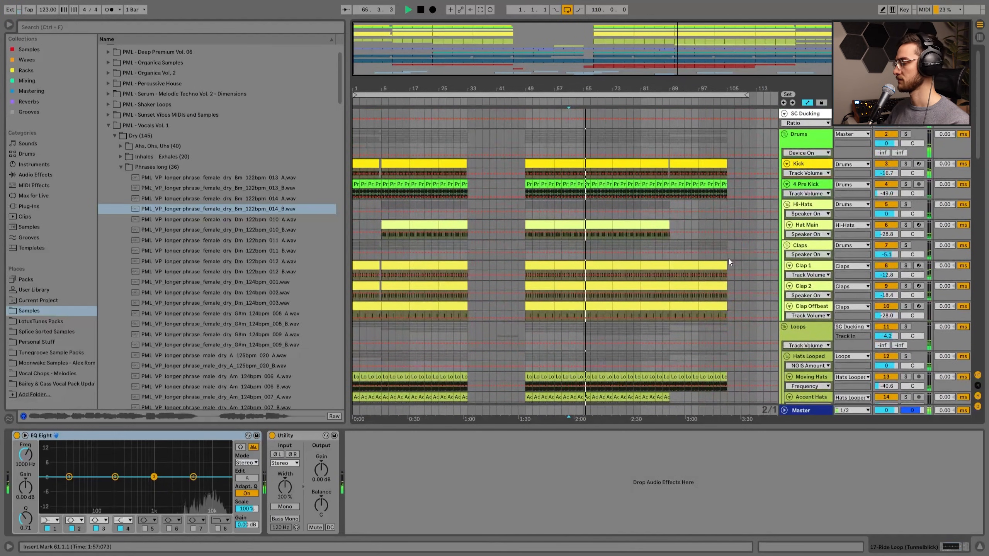
scroll(749, 273, "down", 5)
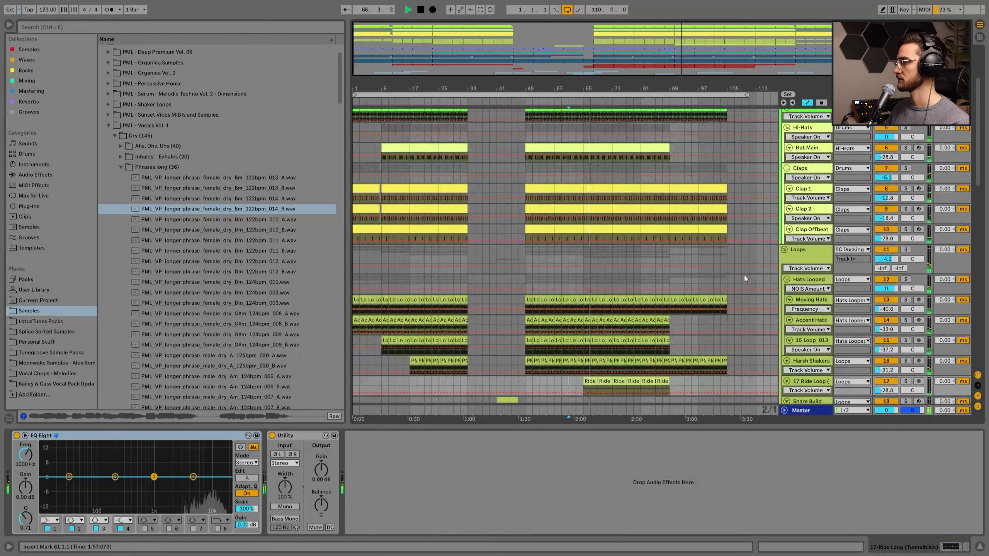
scroll(737, 275, "down", 1)
scroll(734, 275, "down", 15)
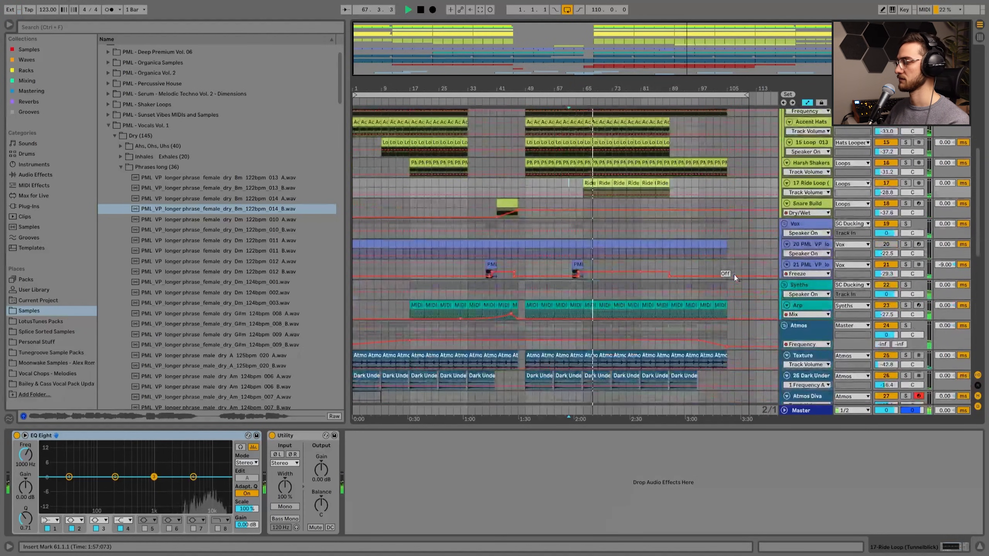
scroll(729, 275, "down", 7)
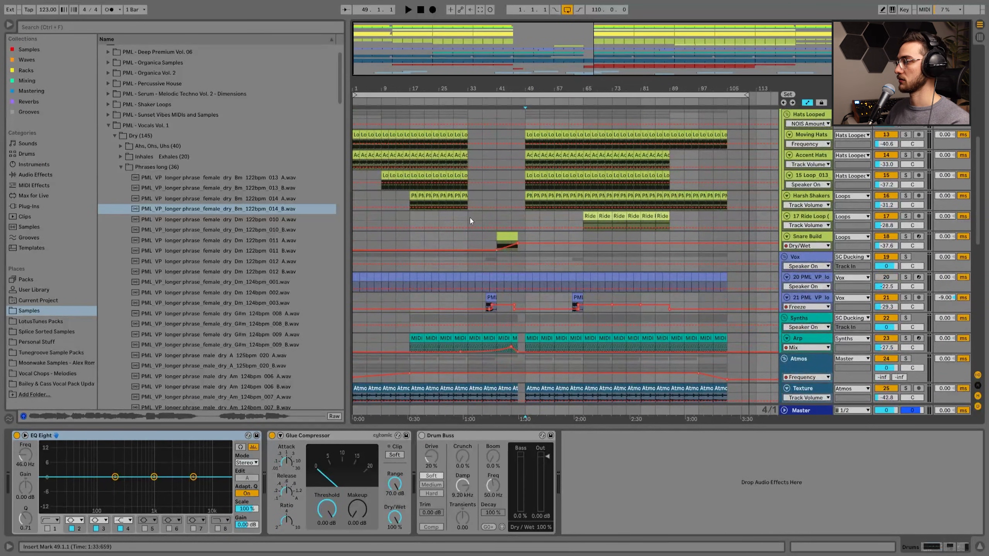
scroll(470, 224, "up", 3)
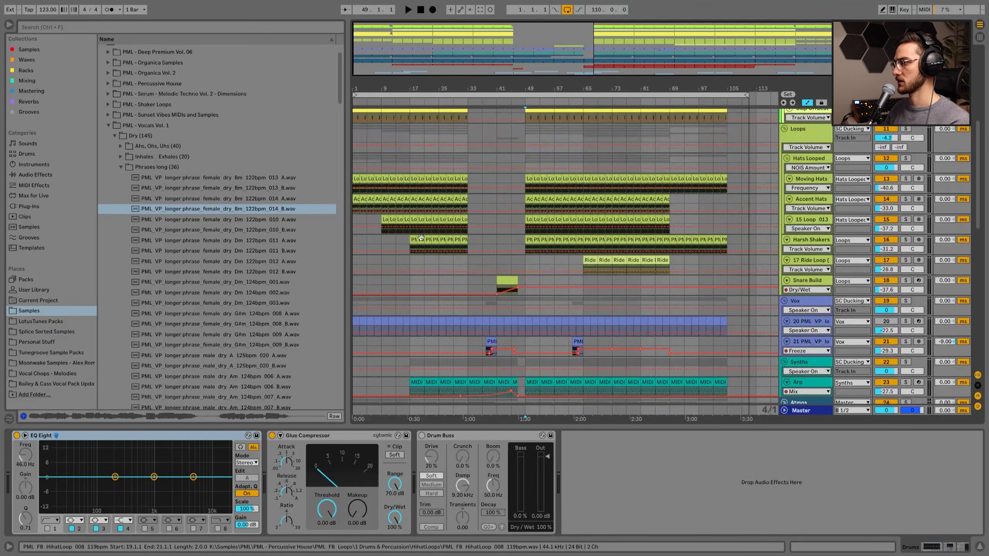
Set the arrangement's fixed grid to 8 bars after marking the loop and shaker entries at bar 9
left_click(376, 220)
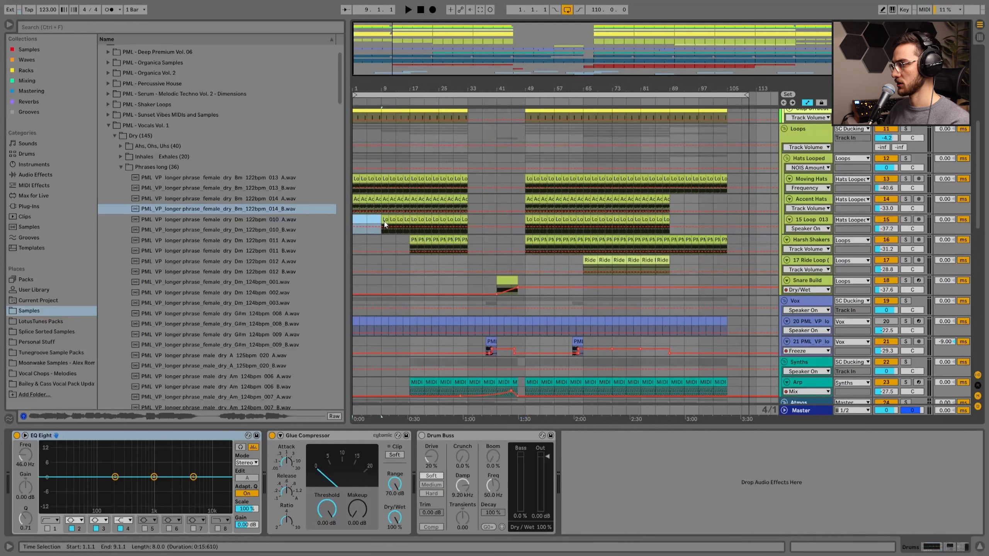
left_click(387, 242)
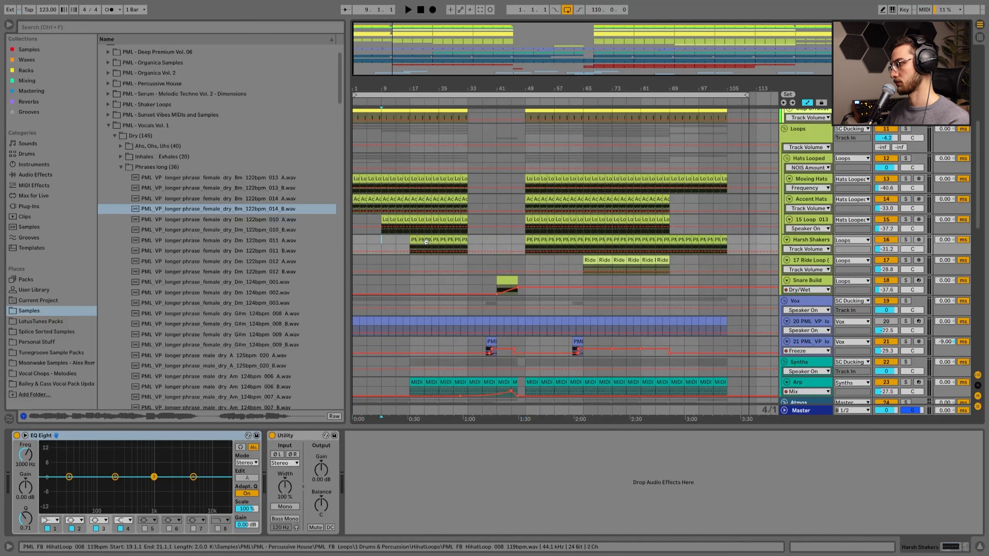
right_click(370, 220)
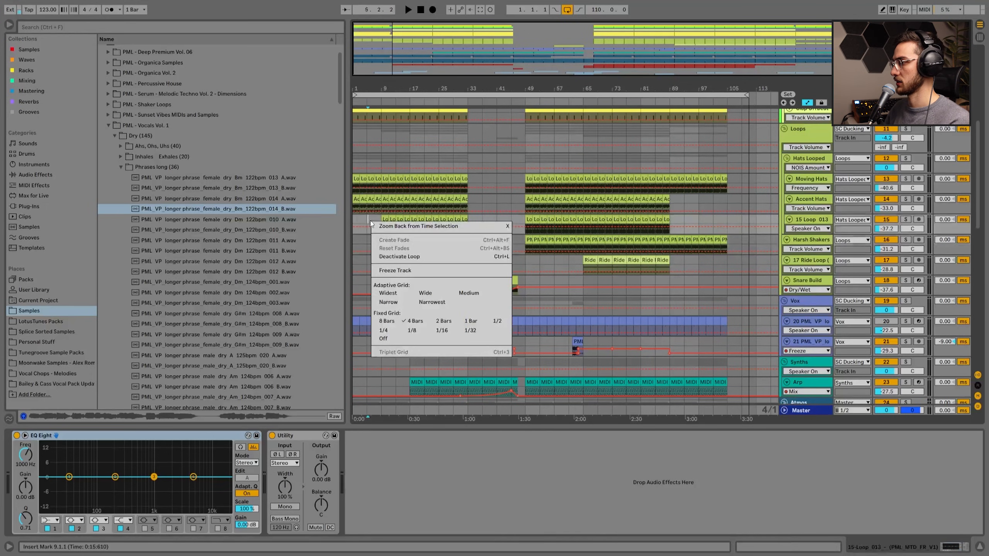
left_click(395, 322)
Highlight bars 1 to 9 on the Loop 013 track, then bars 9 to 17 on the Harsh Shakers track
left_click(361, 220)
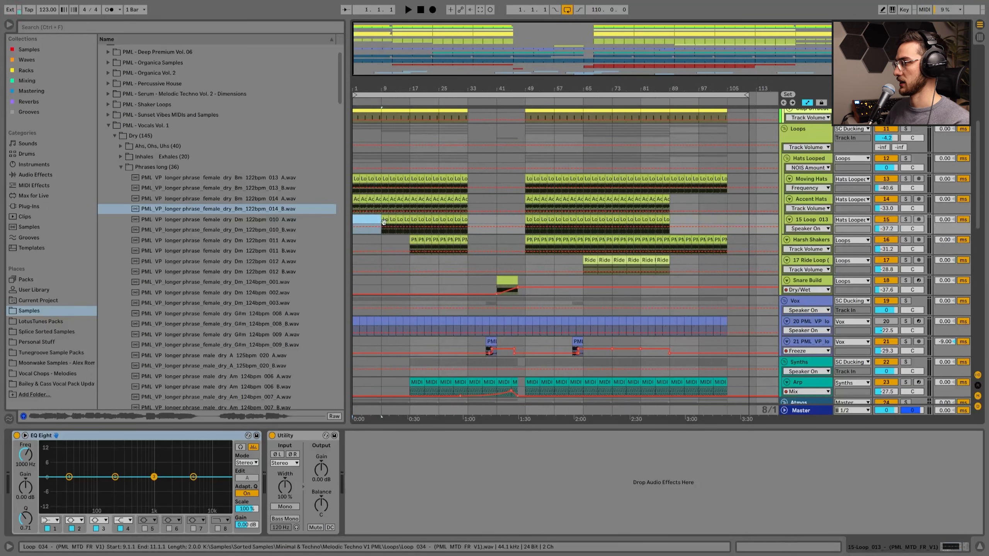
left_click_drag(392, 241, 412, 253)
Highlight the start of the break from bar 33 on the Impacts and Risers track
scroll(406, 329, "down", 4)
scroll(406, 329, "down", 8)
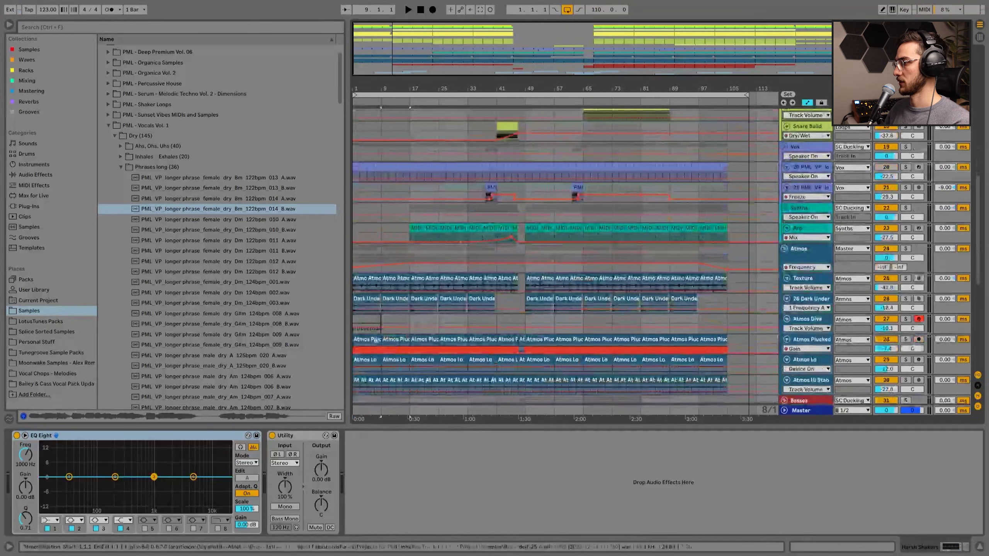
scroll(478, 337, "down", 7)
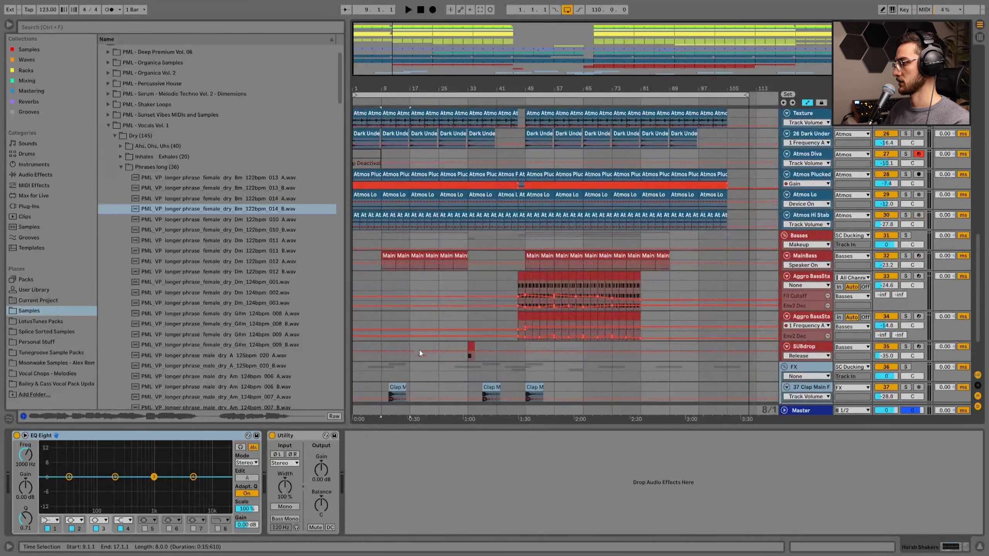
left_click(460, 345)
left_click(474, 344)
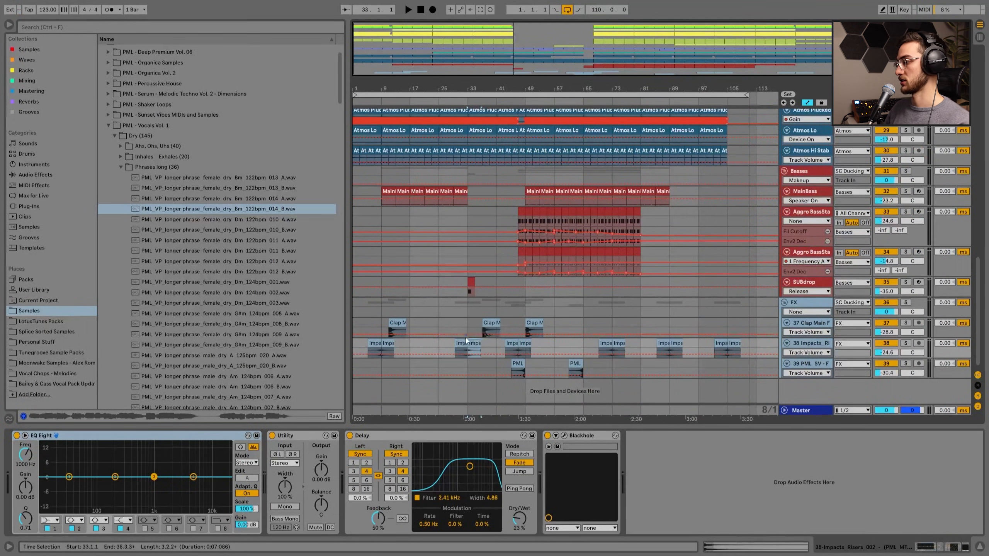
Highlight the eight empty bars from 41 to 49 on the Hat Main track, just before the drop
scroll(471, 327, "up", 14)
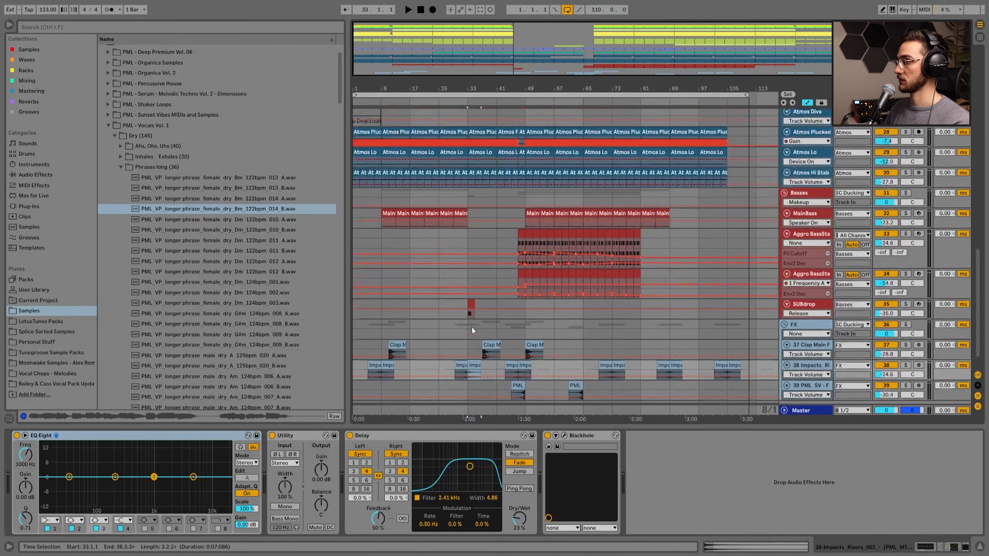
scroll(486, 278, "up", 12)
left_click(495, 182)
left_click(520, 176)
scroll(543, 221, "up", 3)
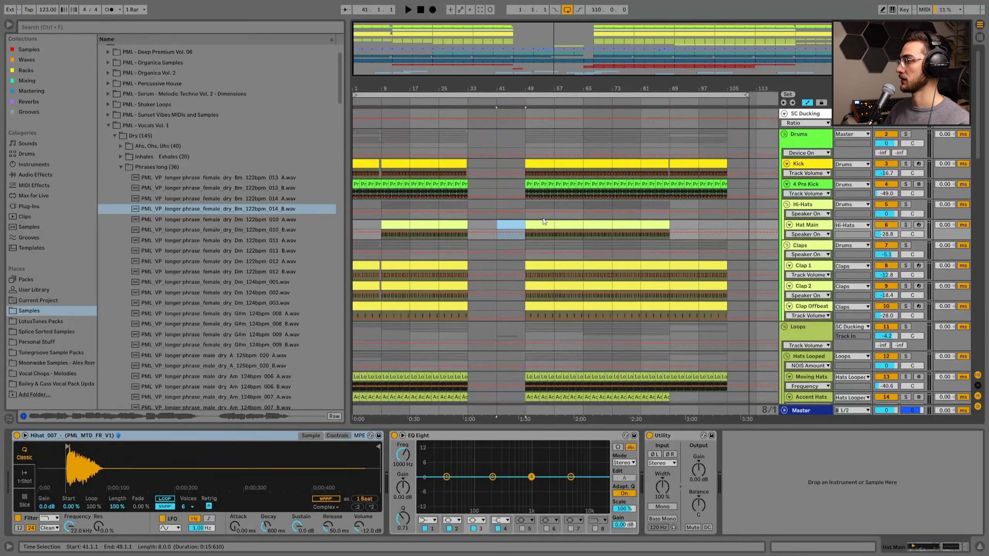
left_click(531, 141)
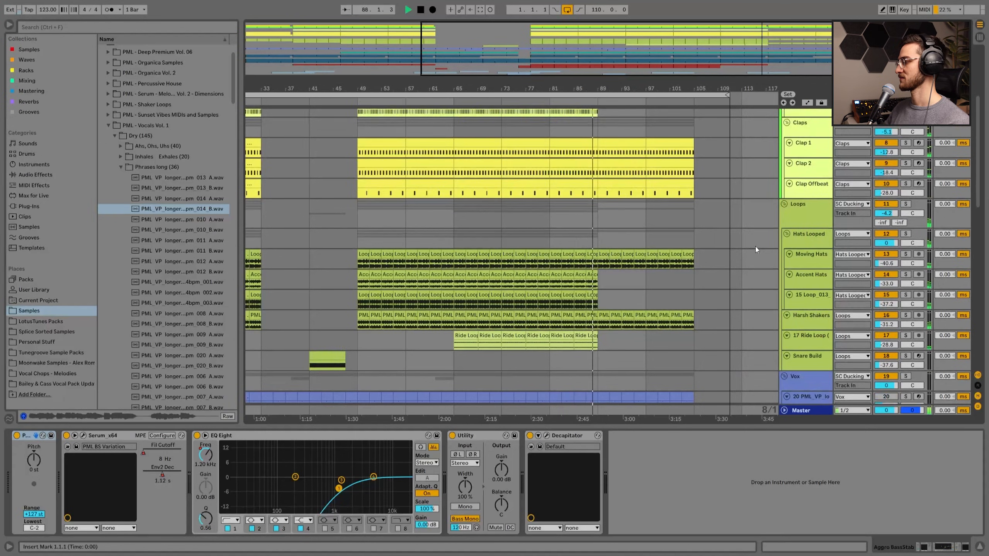
Follow the playing arrangement past bar 89 across the clap, loop, vocal and synth tracks
scroll(756, 245, "down", 2)
left_click_drag(730, 88, 730, 80)
scroll(772, 244, "down", 3)
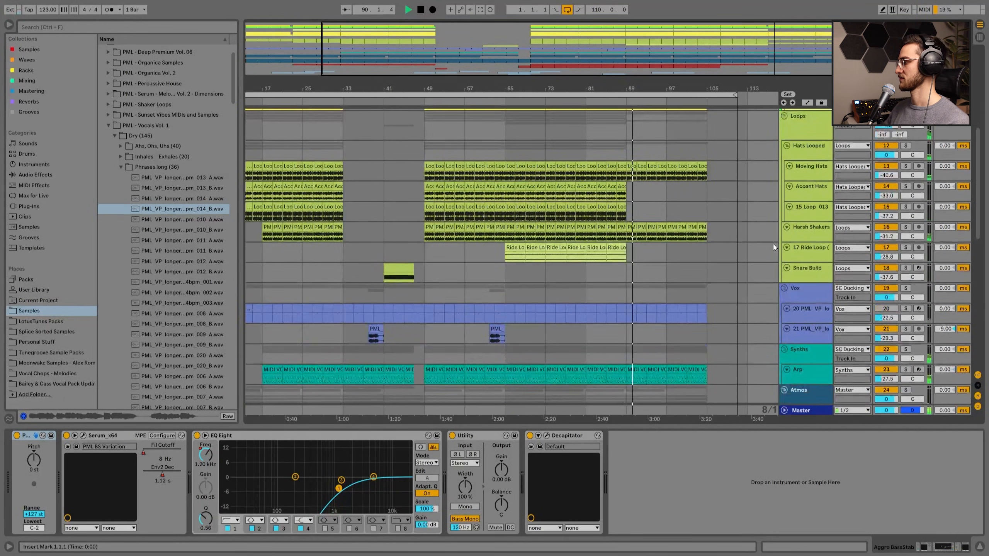